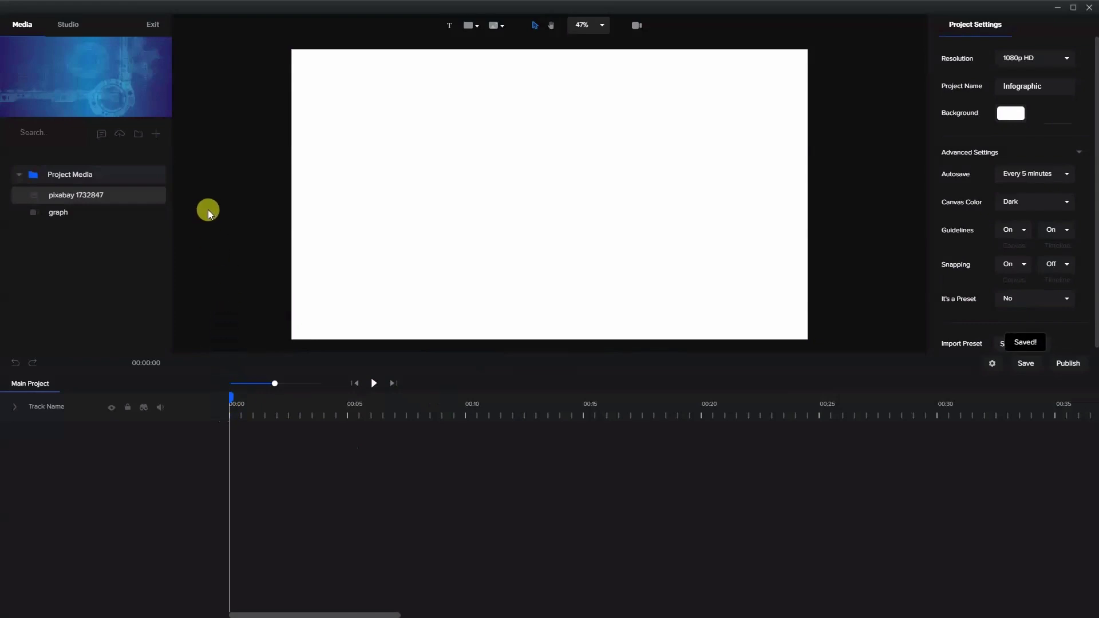
# Add the pixabay 1732847 image to the project as the background and expand it to fill the canvas.
pyautogui.moveTo(66, 198); pyautogui.dragTo(498, 197)
pyautogui.click(564, 364)
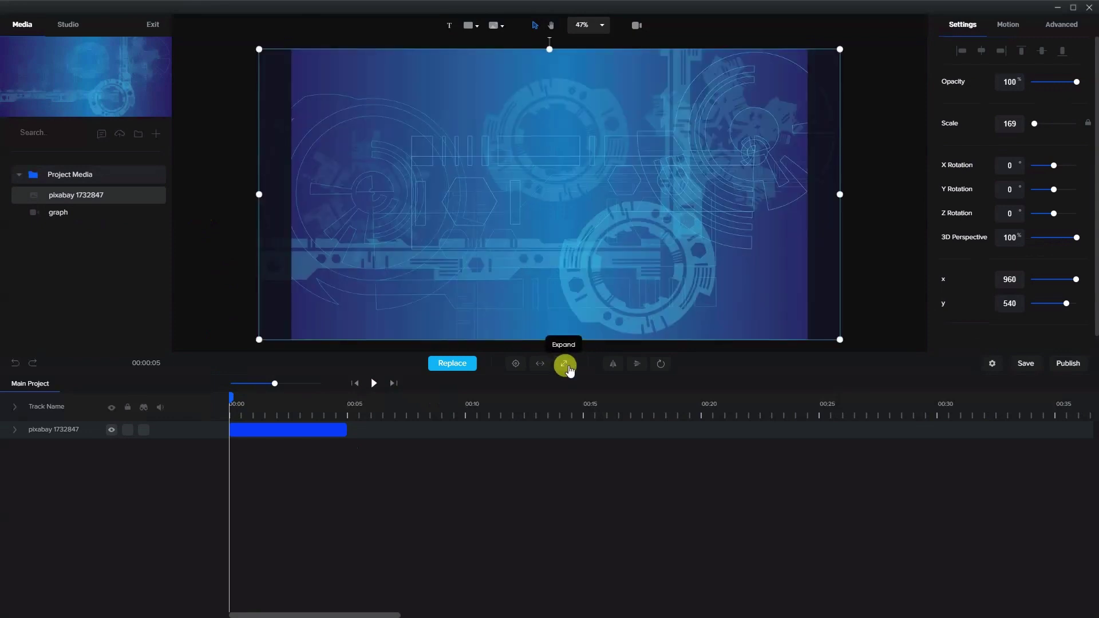
# Extend the background image clip to 8 seconds and lock its track.
pyautogui.click(342, 431)
pyautogui.moveTo(342, 431); pyautogui.dragTo(418, 433)
pyautogui.click(309, 439)
pyautogui.click(127, 431)
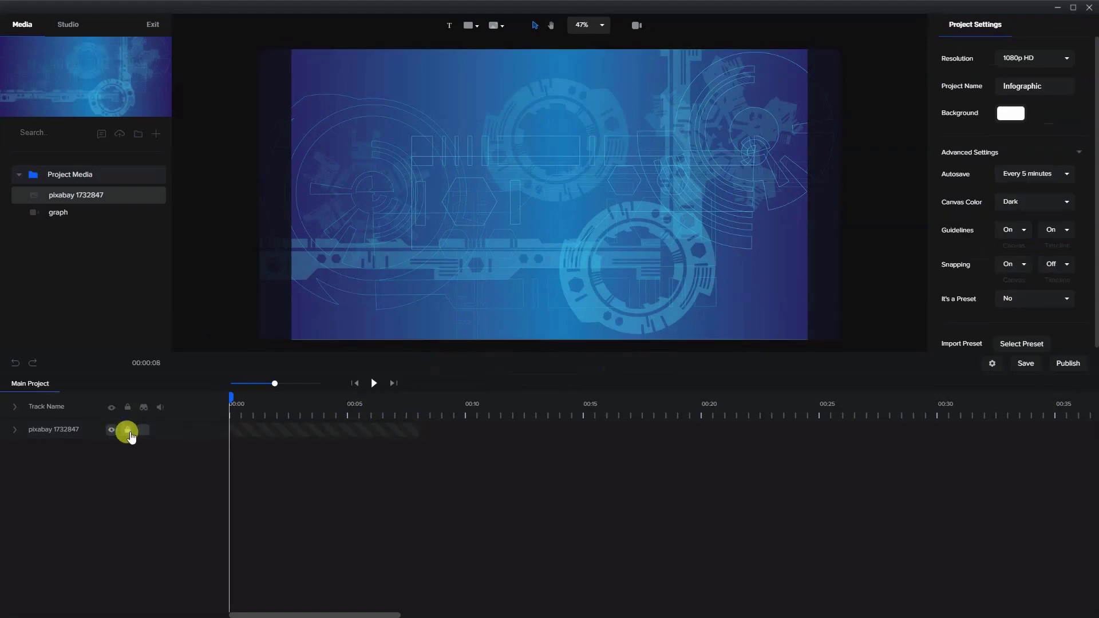
# Add a text object in the lower-left area of the canvas and a plain rectangle shape to its right.
pyautogui.click(448, 27)
pyautogui.moveTo(515, 196); pyautogui.dragTo(345, 252)
pyautogui.click(469, 28)
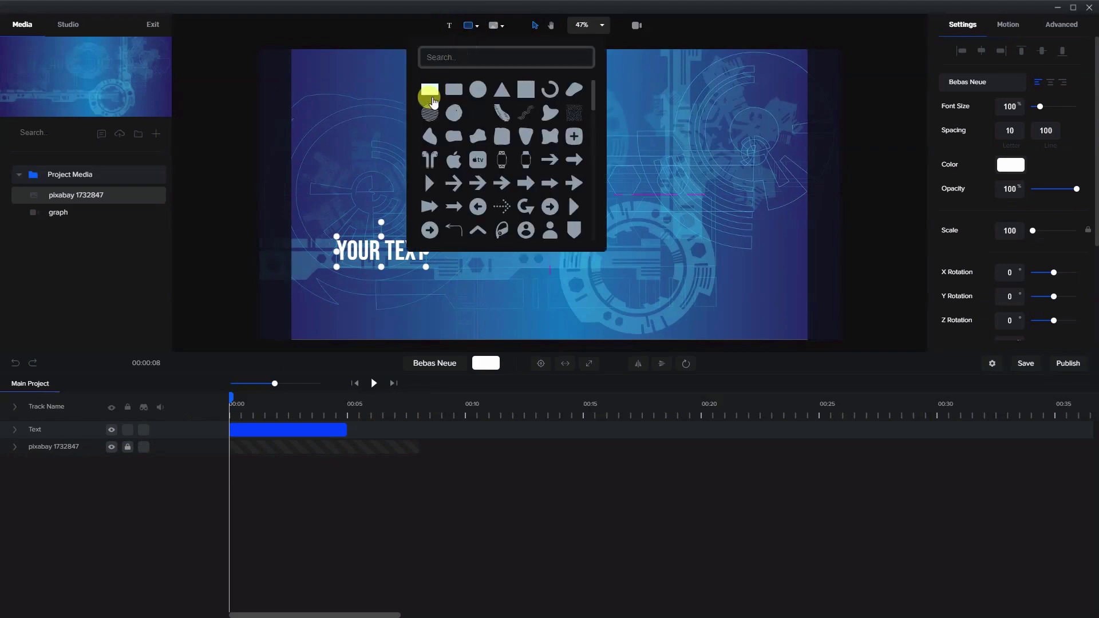
pyautogui.click(429, 88)
pyautogui.click(608, 216)
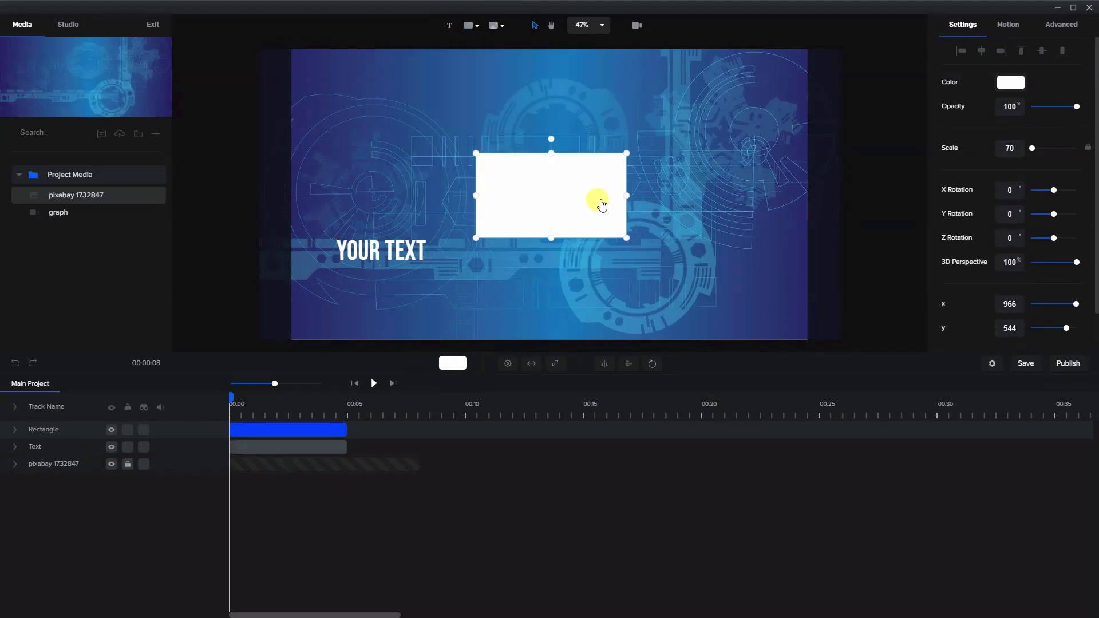
pyautogui.moveTo(596, 201); pyautogui.dragTo(561, 237)
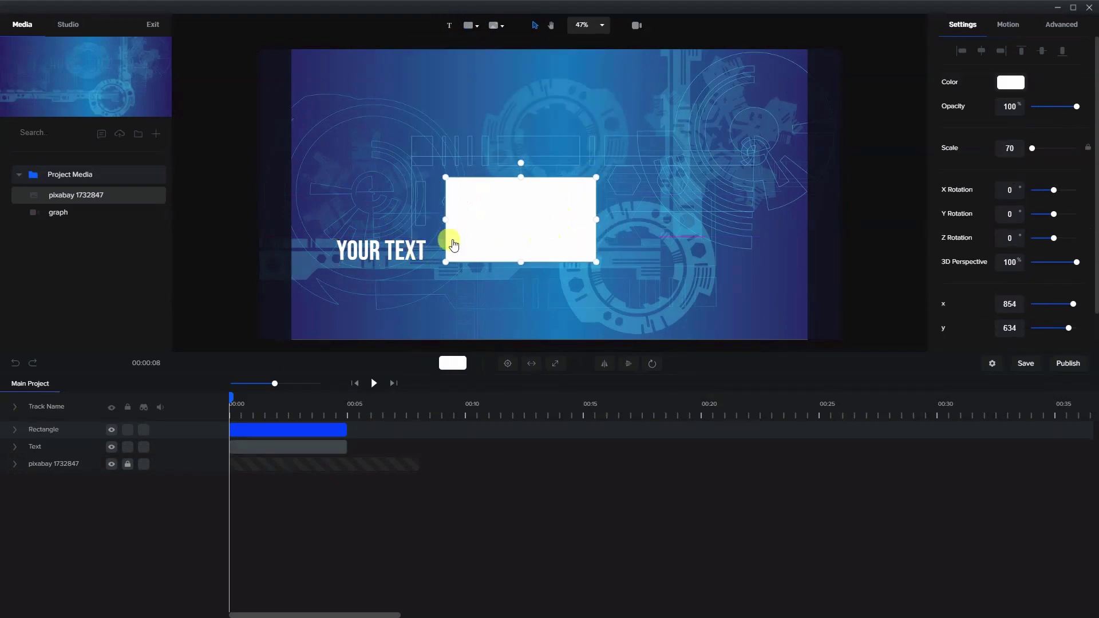
pyautogui.click(420, 260)
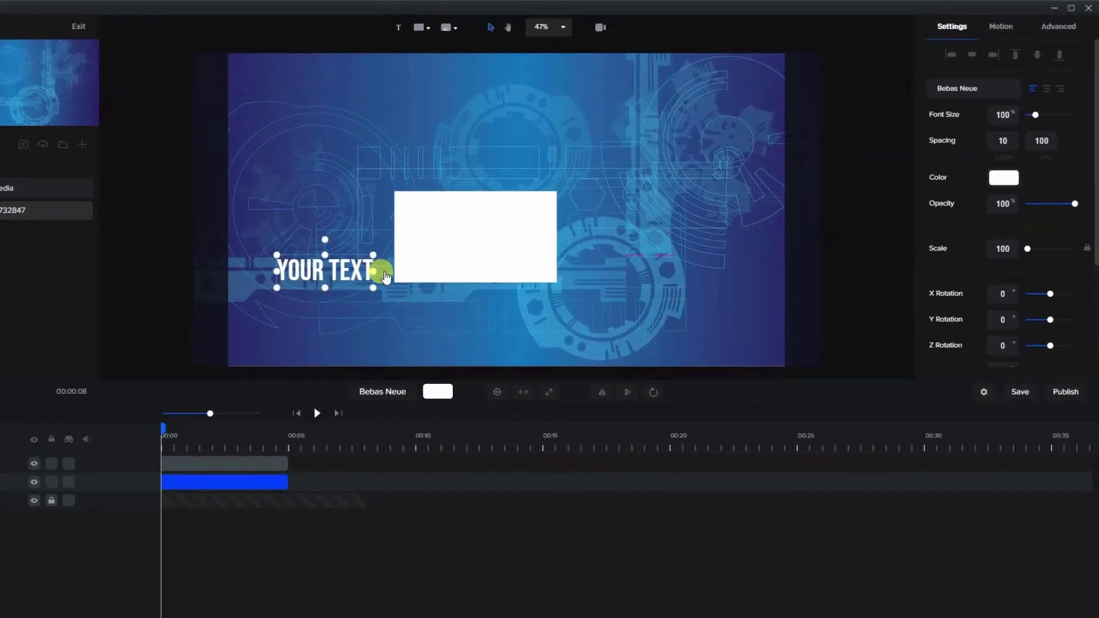
pyautogui.click(960, 86)
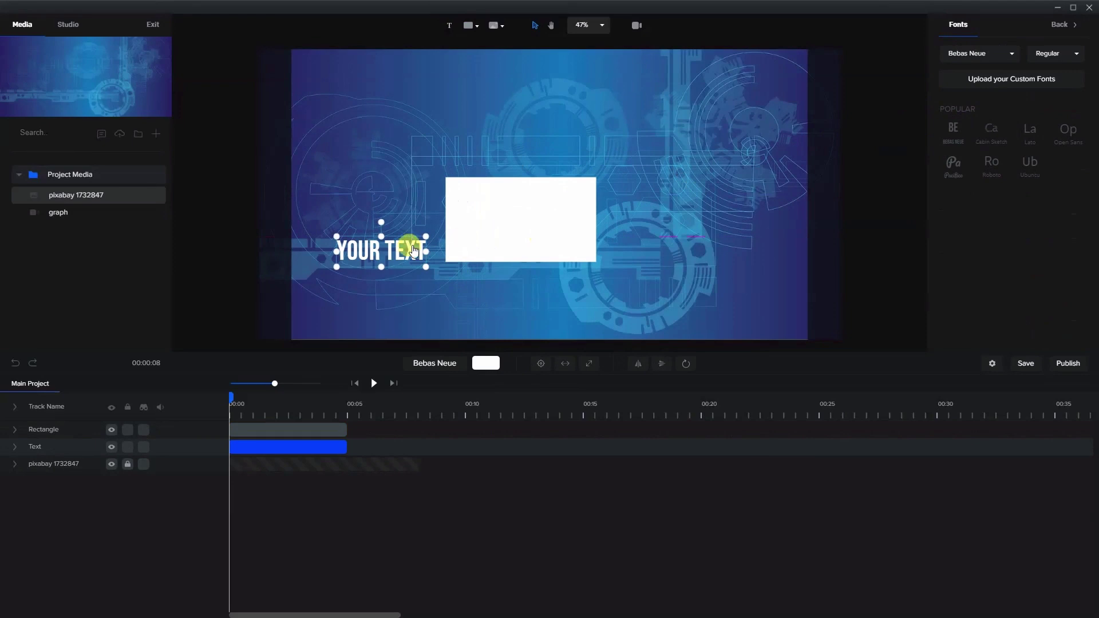
# Reshape the white rectangle into a thin vertical line spanning most of the canvas height, just right of the text.
pyautogui.click(536, 239)
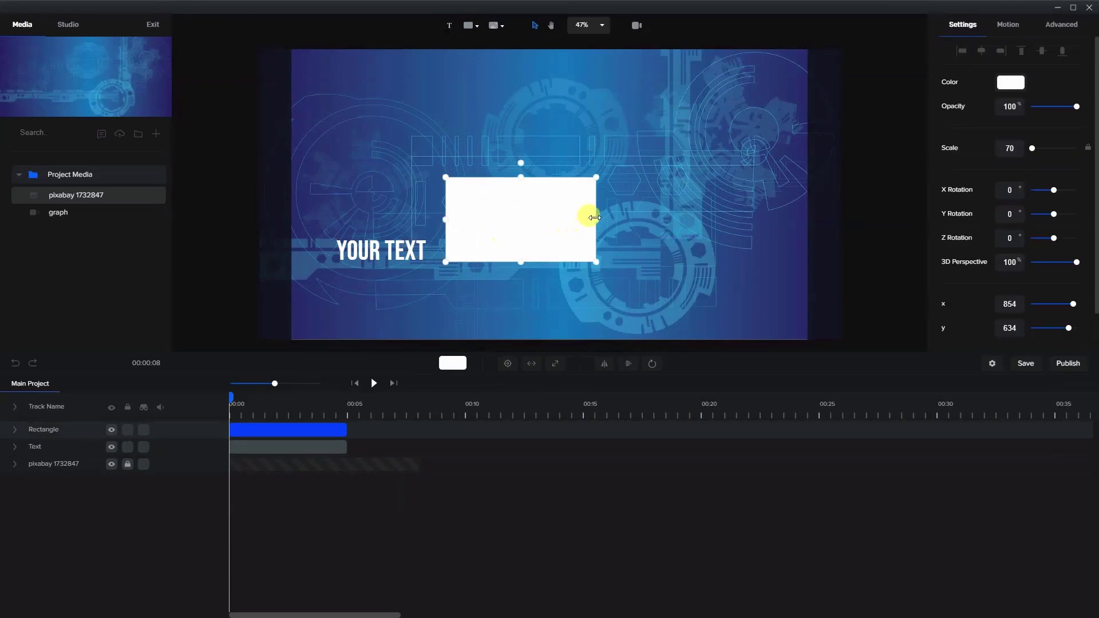
pyautogui.moveTo(594, 218); pyautogui.dragTo(456, 231)
pyautogui.moveTo(450, 272); pyautogui.dragTo(452, 298)
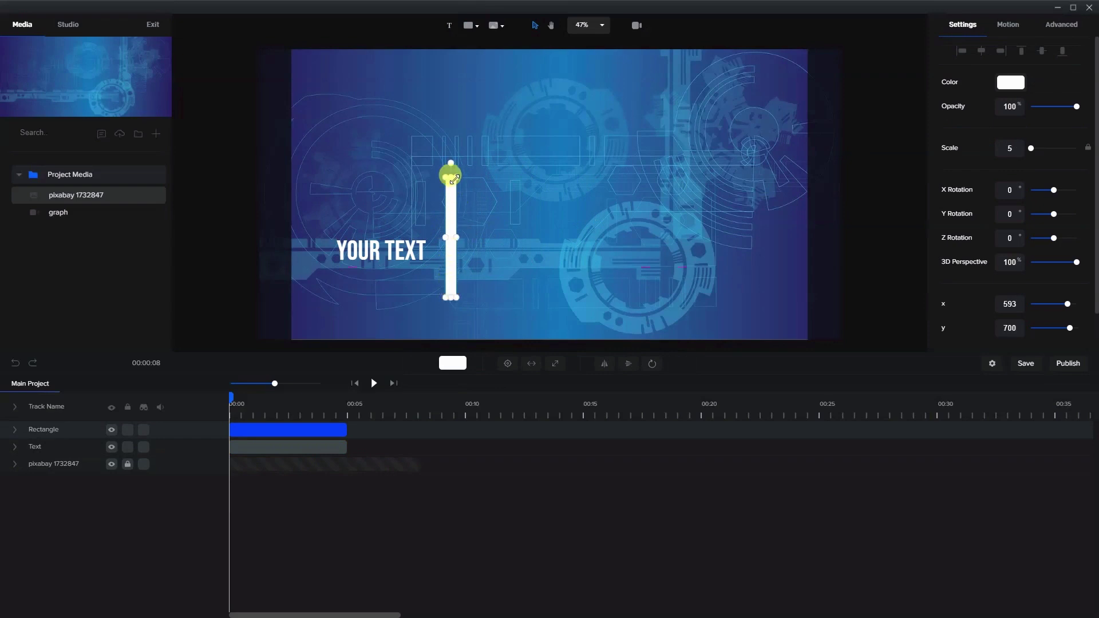
pyautogui.moveTo(453, 179); pyautogui.dragTo(449, 94)
pyautogui.click(450, 207)
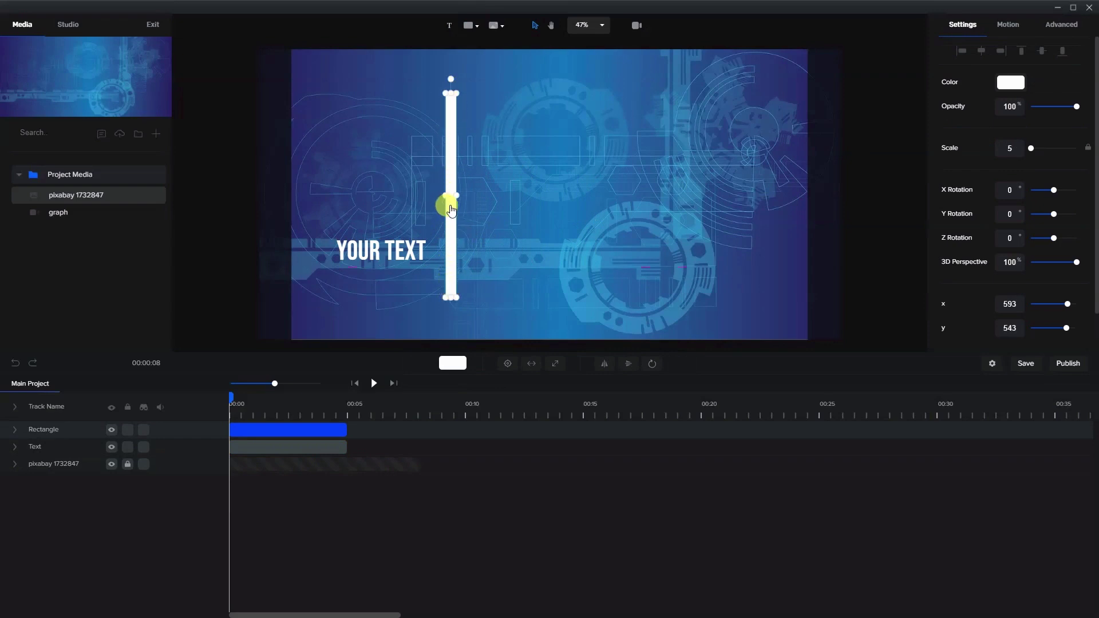
pyautogui.moveTo(451, 294); pyautogui.dragTo(451, 299)
pyautogui.moveTo(455, 199); pyautogui.dragTo(448, 199)
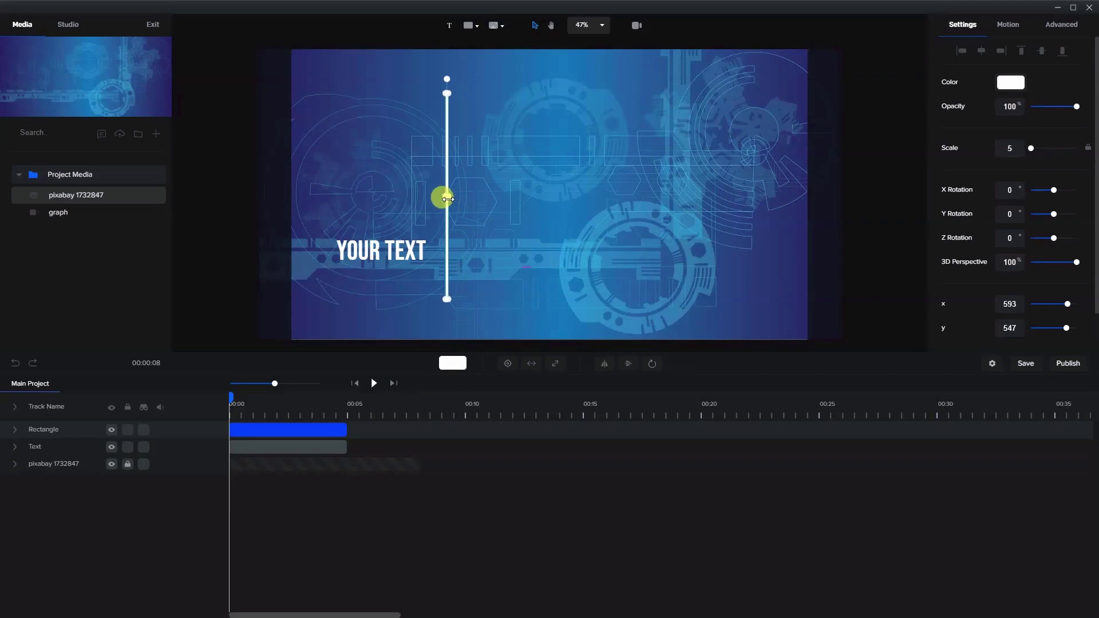
pyautogui.click(482, 252)
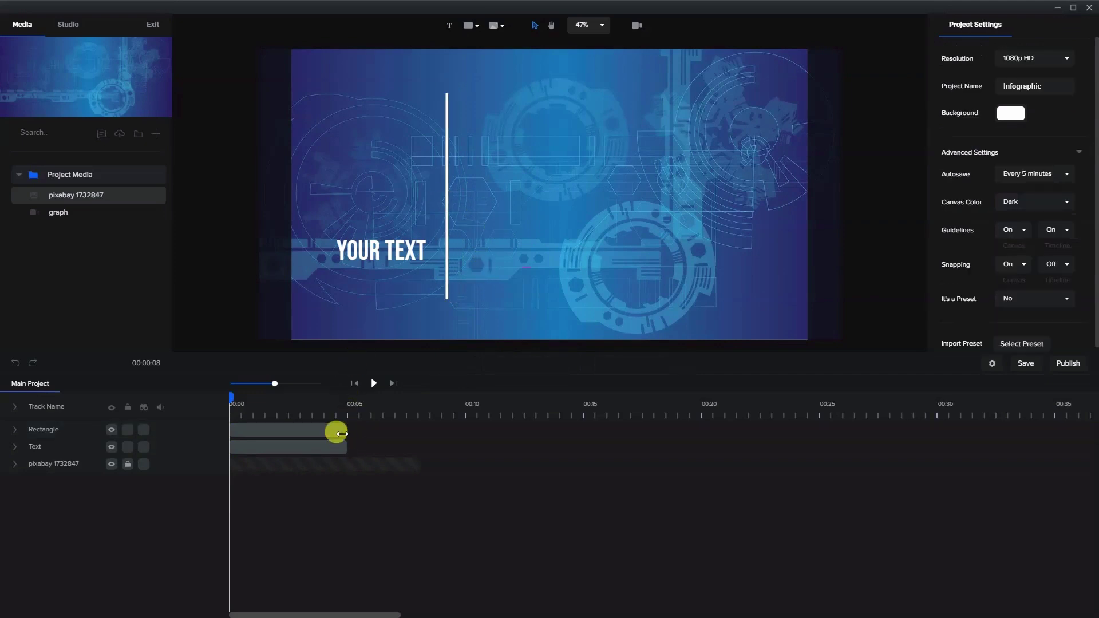
# Extend the Rectangle and Text clips to 8 seconds so they match the background clip.
pyautogui.moveTo(342, 434); pyautogui.dragTo(420, 432)
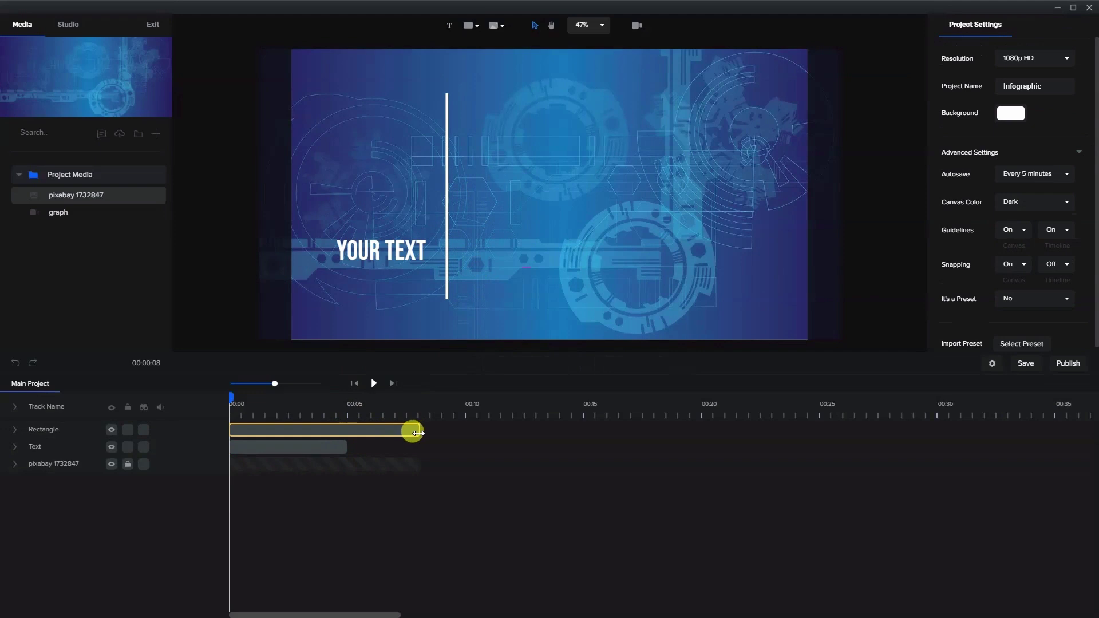
pyautogui.moveTo(346, 447); pyautogui.dragTo(420, 461)
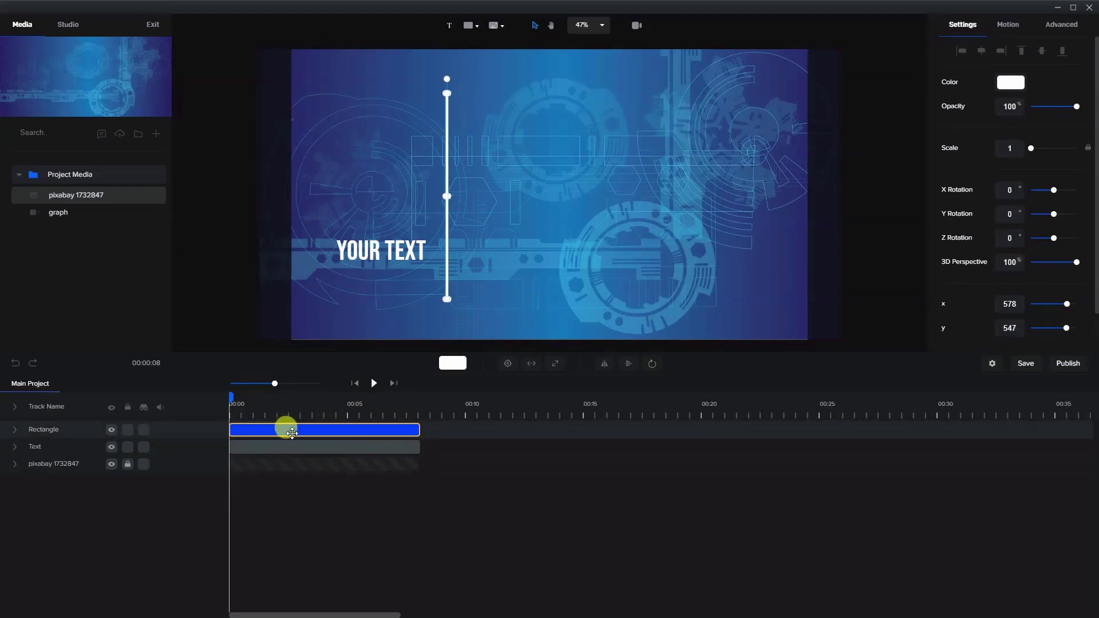
# Replace the placeholder text with 0% and place it beside the foot of the vertical line.
pyautogui.moveTo(365, 265); pyautogui.dragTo(377, 294)
pyautogui.doubleClick(379, 298)
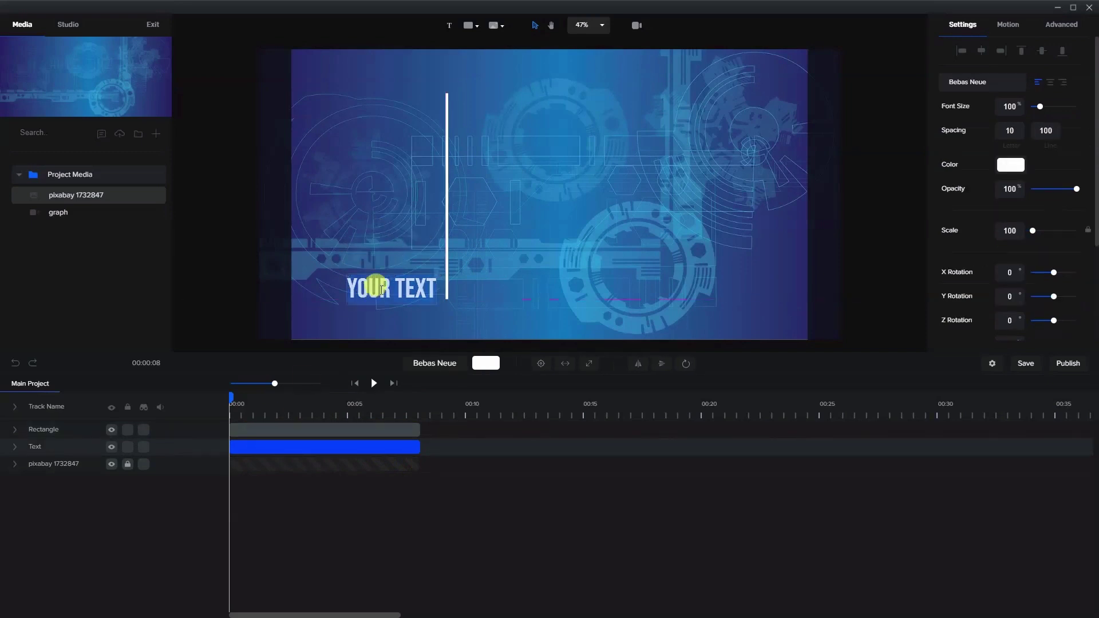
pyautogui.write('0')
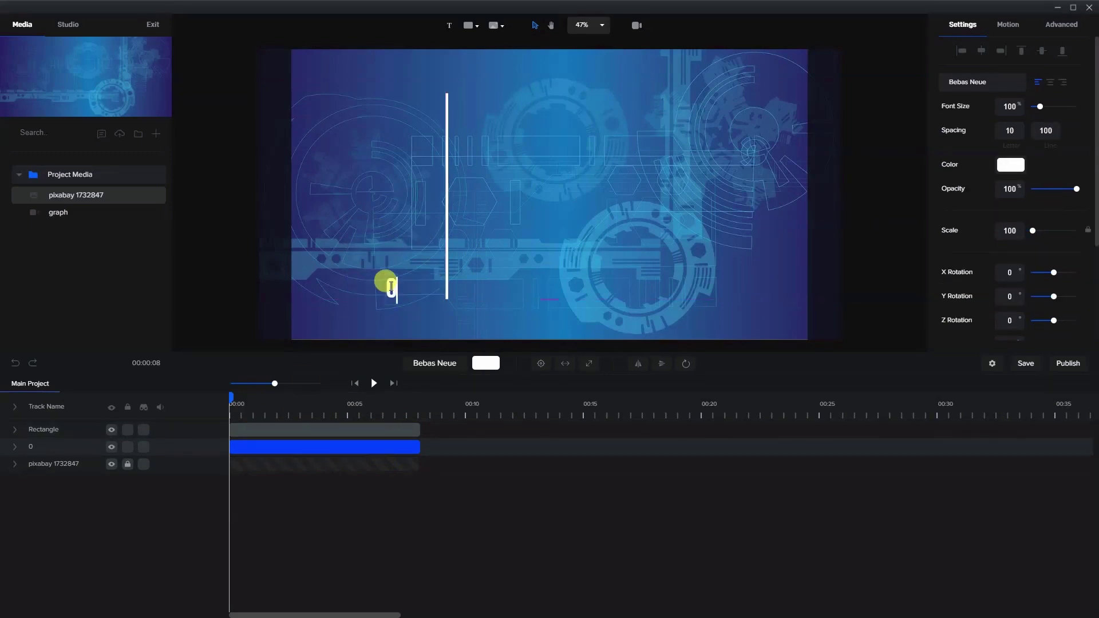
pyautogui.click(395, 216)
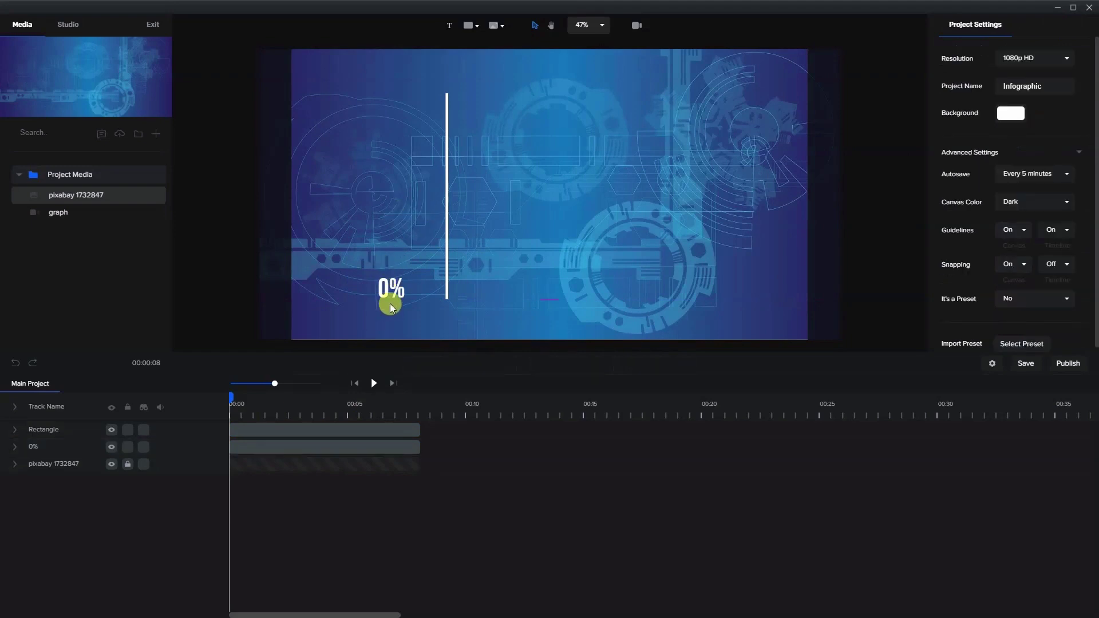
pyautogui.moveTo(384, 292); pyautogui.dragTo(407, 291)
# Turn on timeline snapping in the project settings.
pyautogui.click(672, 255)
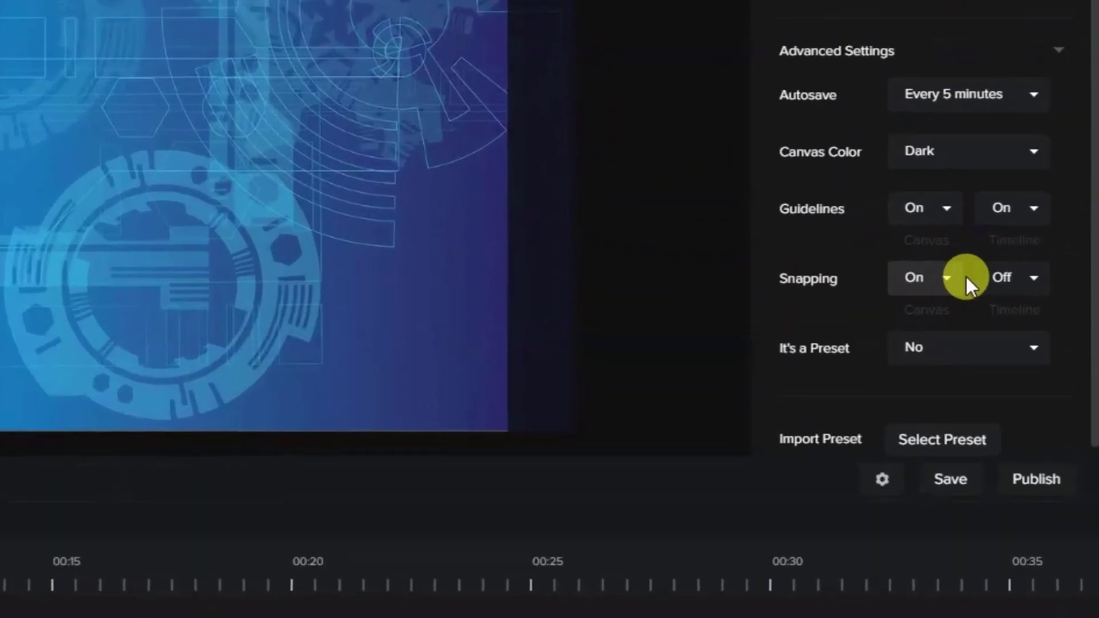
pyautogui.click(1011, 278)
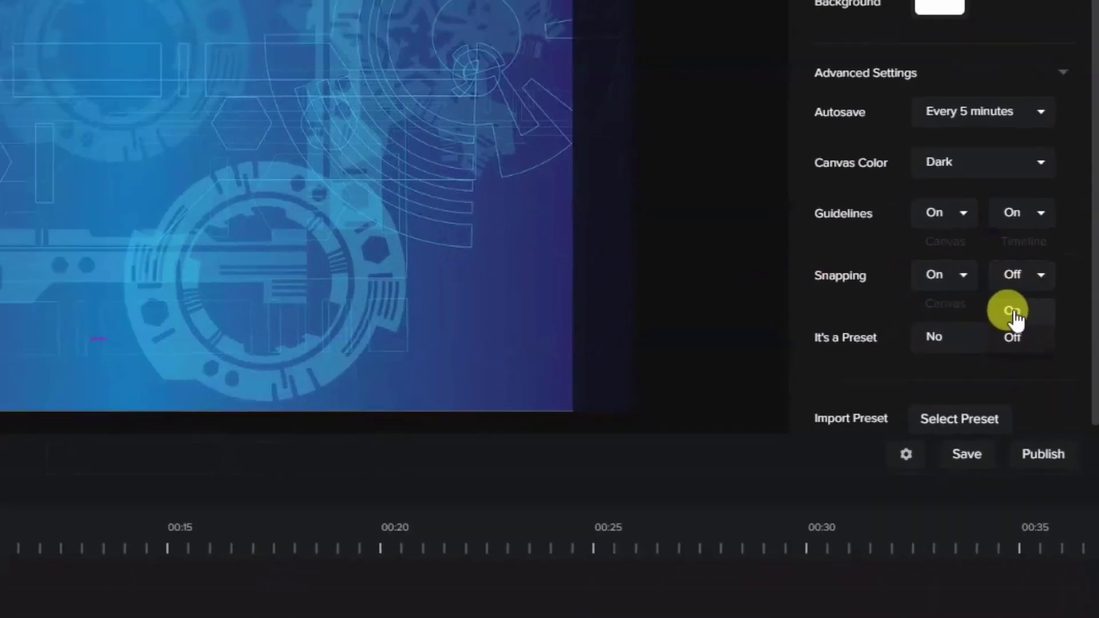
pyautogui.click(1005, 335)
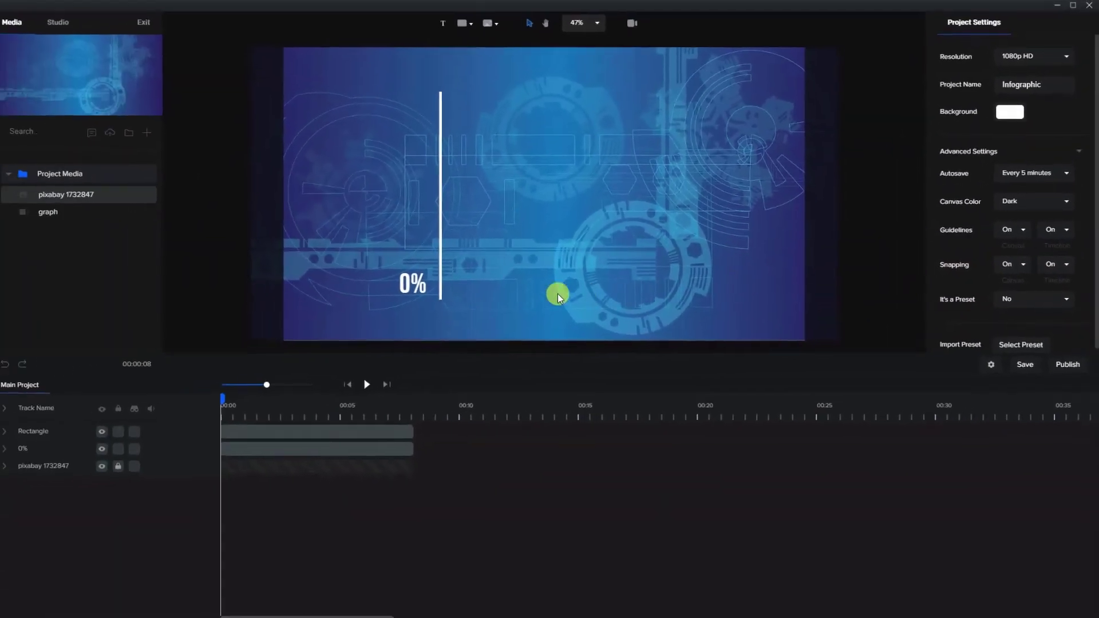
# Fine-tune the 0% label's position beside the line and move its track above the Rectangle track.
pyautogui.moveTo(416, 293); pyautogui.dragTo(418, 293)
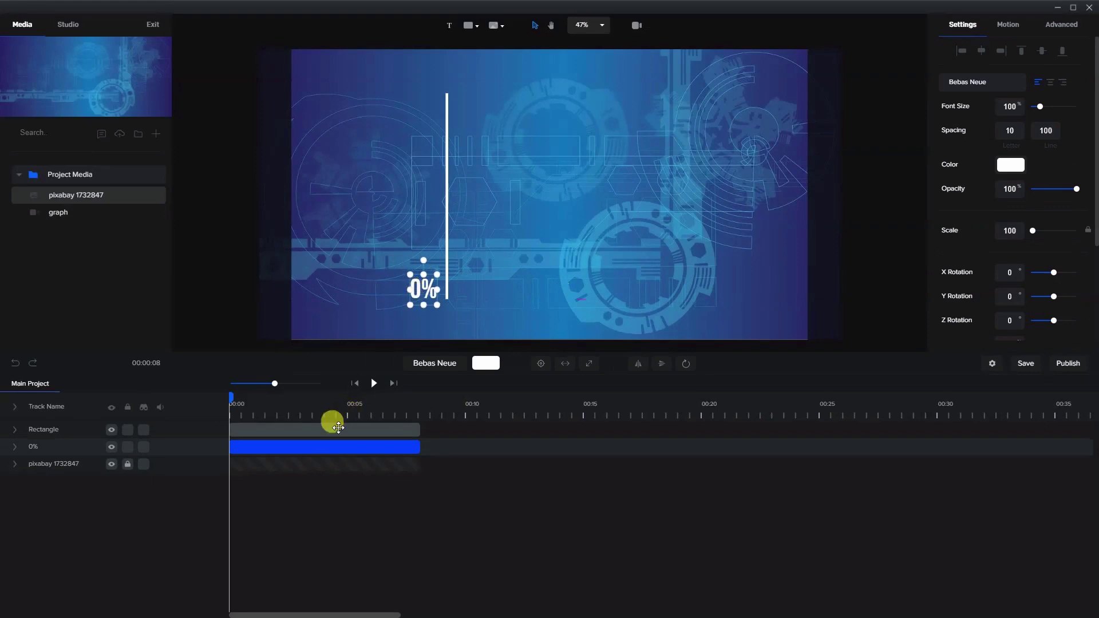
pyautogui.click(319, 447)
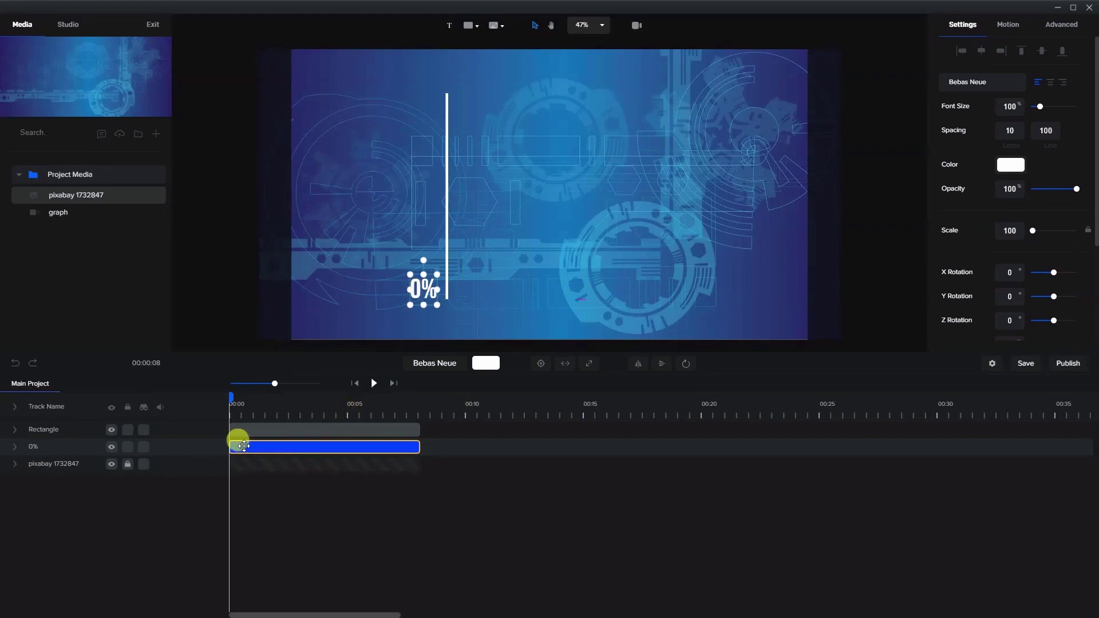
pyautogui.moveTo(244, 446); pyautogui.dragTo(61, 427)
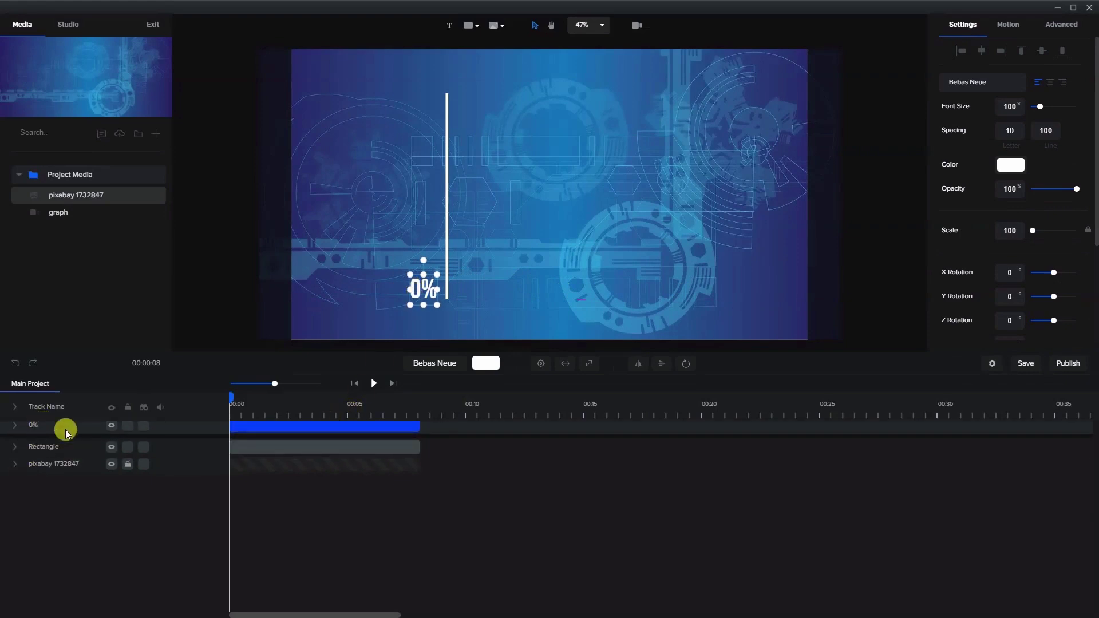
# Duplicate the 0% label, change the copy to 50%, and align it at the canvas's vertical centre, right-aligned with the 0% label.
pyautogui.rightClick(304, 427)
pyautogui.click(320, 445)
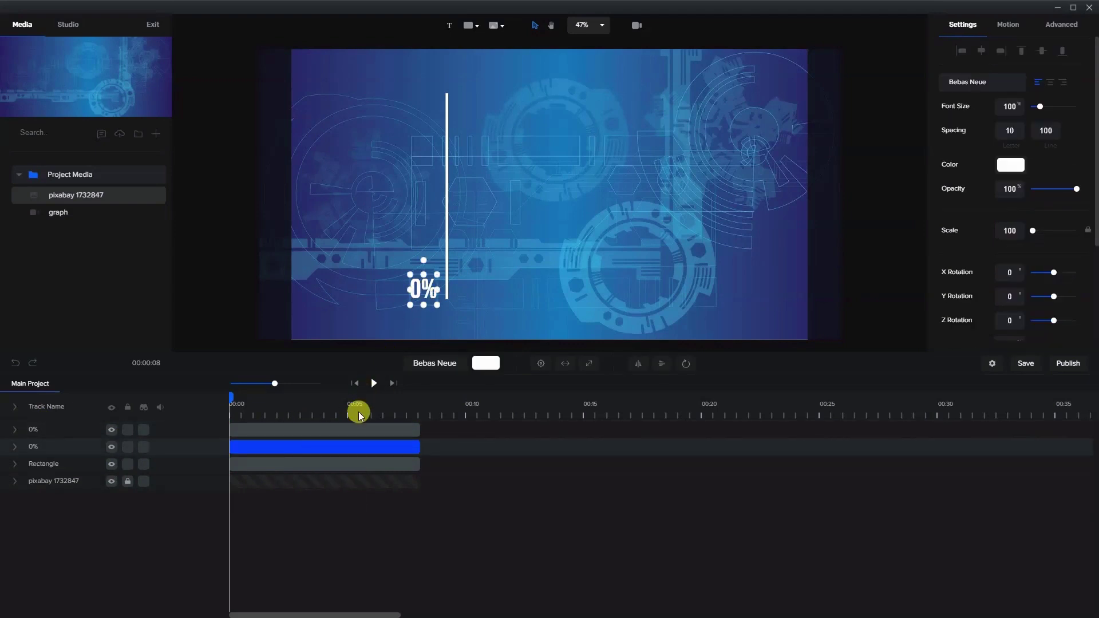
pyautogui.moveTo(412, 305); pyautogui.dragTo(391, 227)
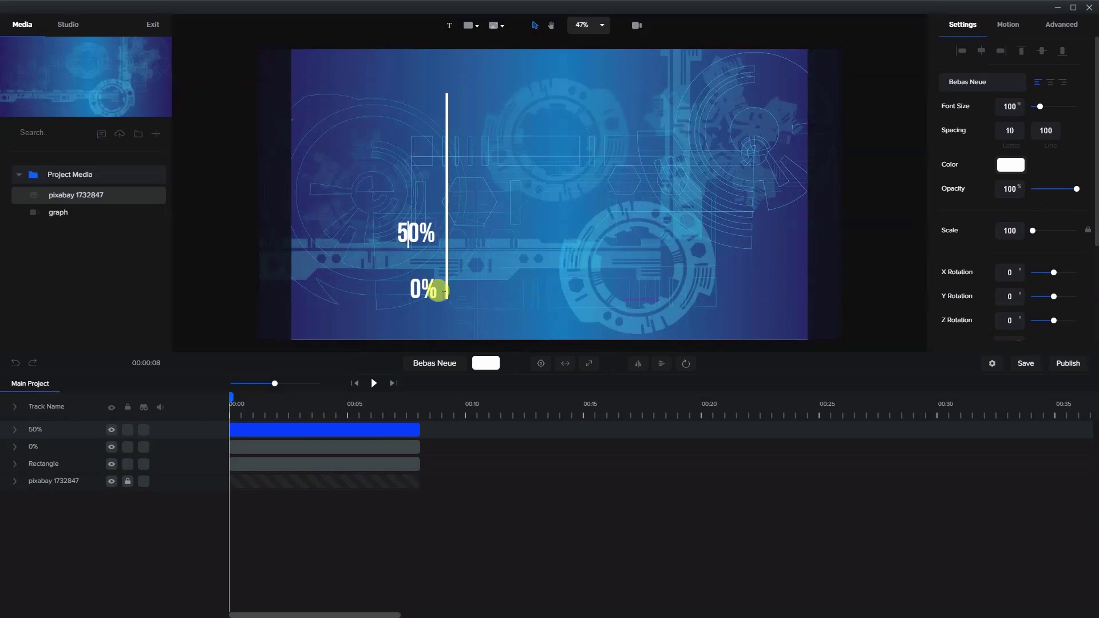
pyautogui.click(409, 232)
pyautogui.moveTo(405, 237); pyautogui.dragTo(408, 191)
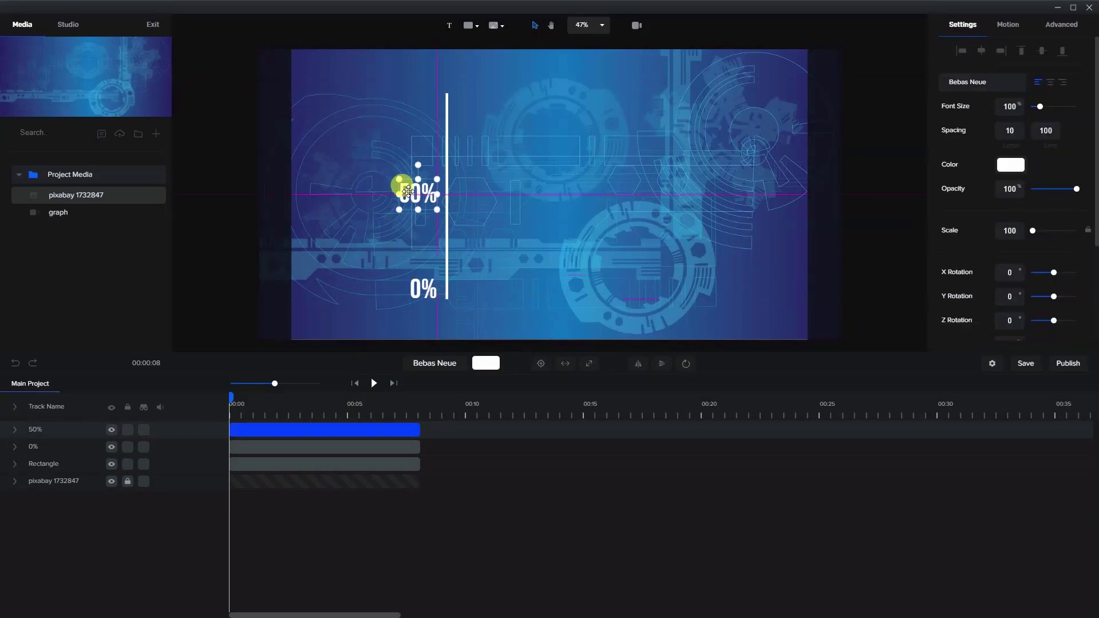
# Duplicate the 50% label and move the copy up beside the top of the vertical line.
pyautogui.rightClick(320, 429)
pyautogui.click(336, 436)
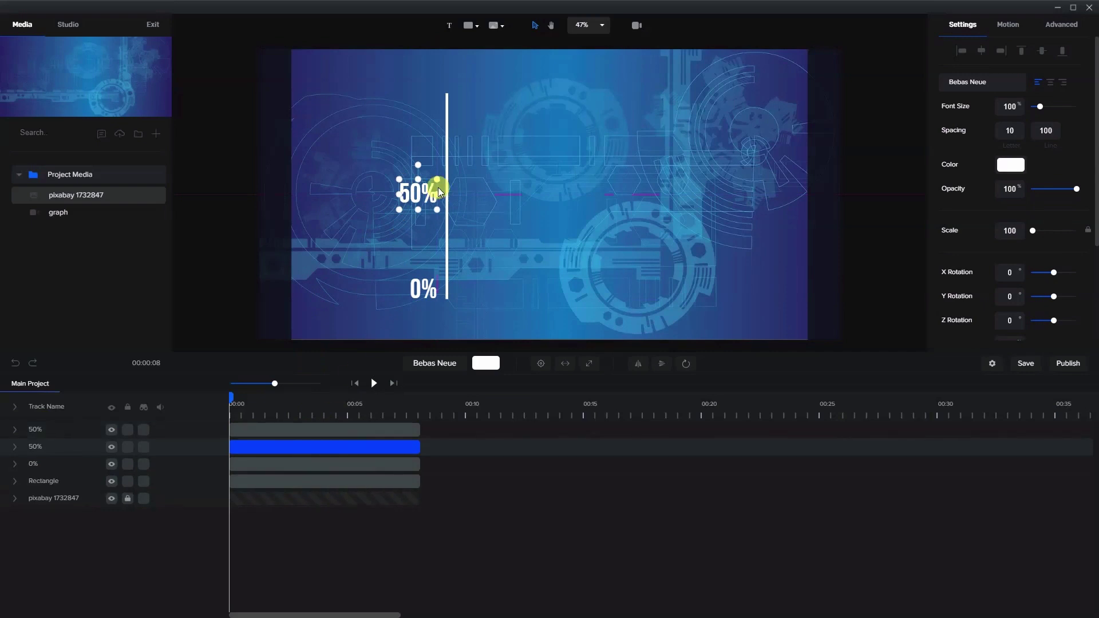
pyautogui.click(344, 429)
pyautogui.moveTo(400, 202); pyautogui.dragTo(411, 110)
# Change the upper label to 100% and align it with the line's top and the right edge of the other labels.
pyautogui.doubleClick(404, 103)
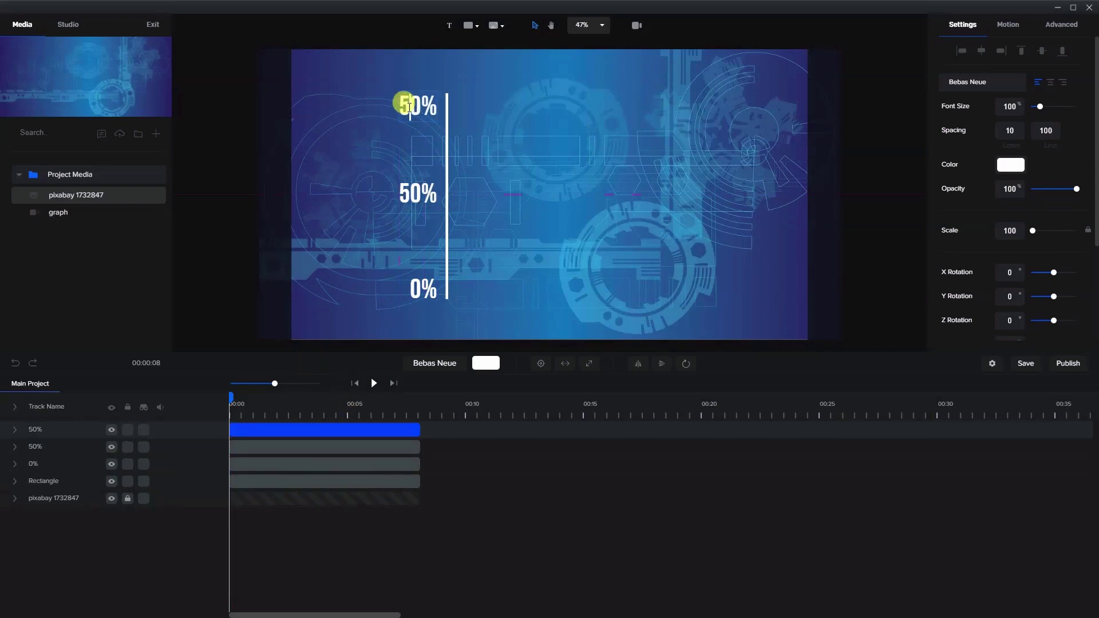
pyautogui.write('10')
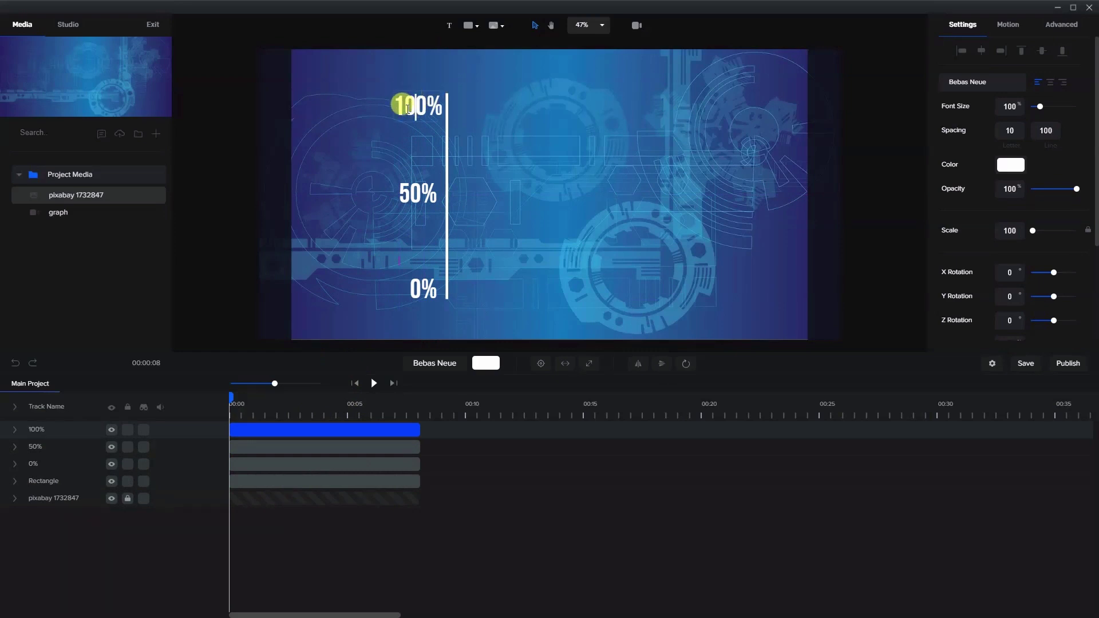
pyautogui.click(405, 135)
pyautogui.click(431, 109)
pyautogui.moveTo(419, 117); pyautogui.dragTo(412, 113)
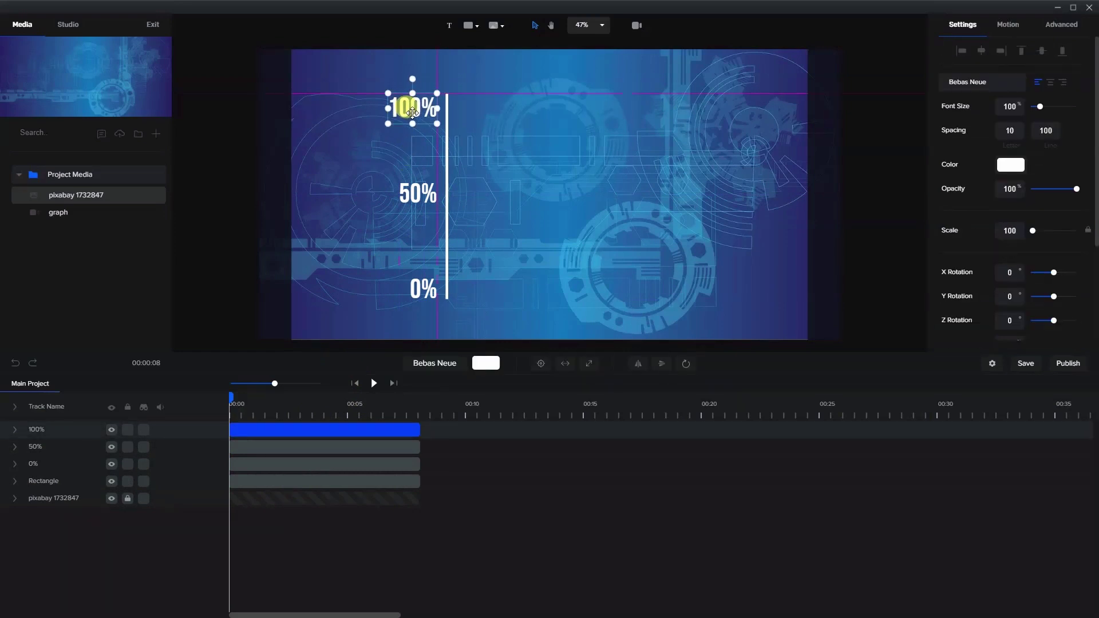
pyautogui.click(508, 161)
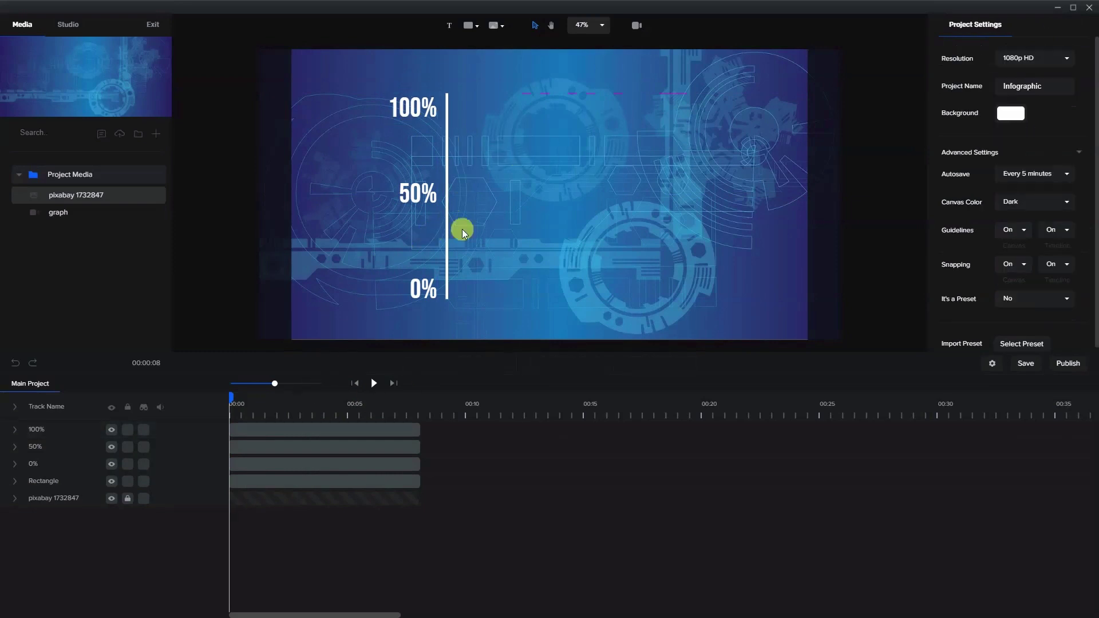
# Add an animation to the Rectangle track, shift it slightly later on the timeline, and enable its Scale property.
pyautogui.click(447, 218)
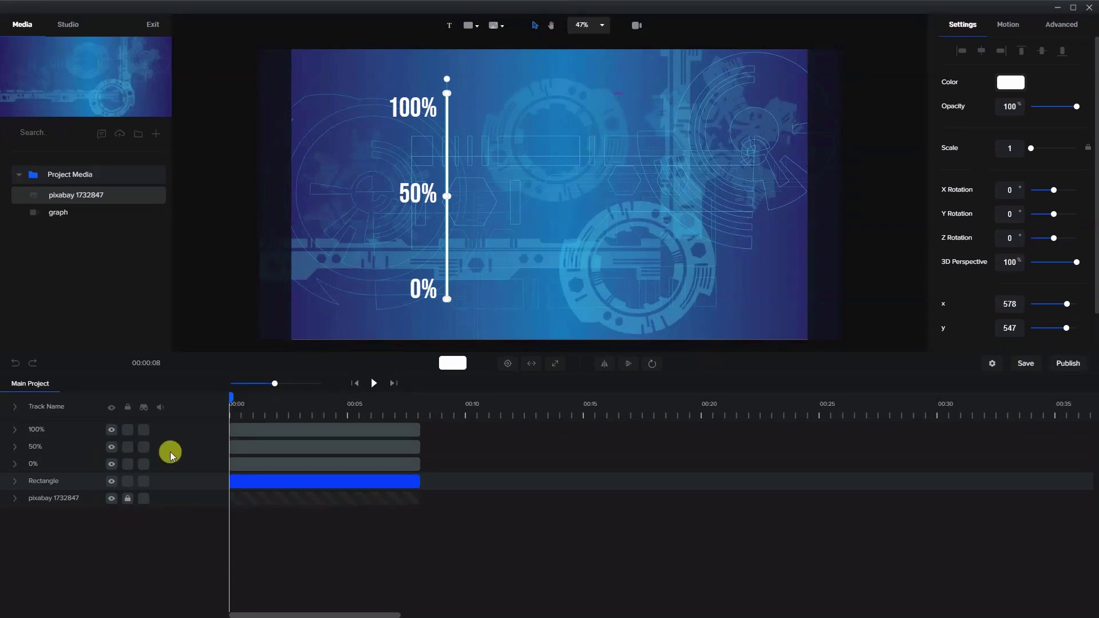
pyautogui.click(15, 481)
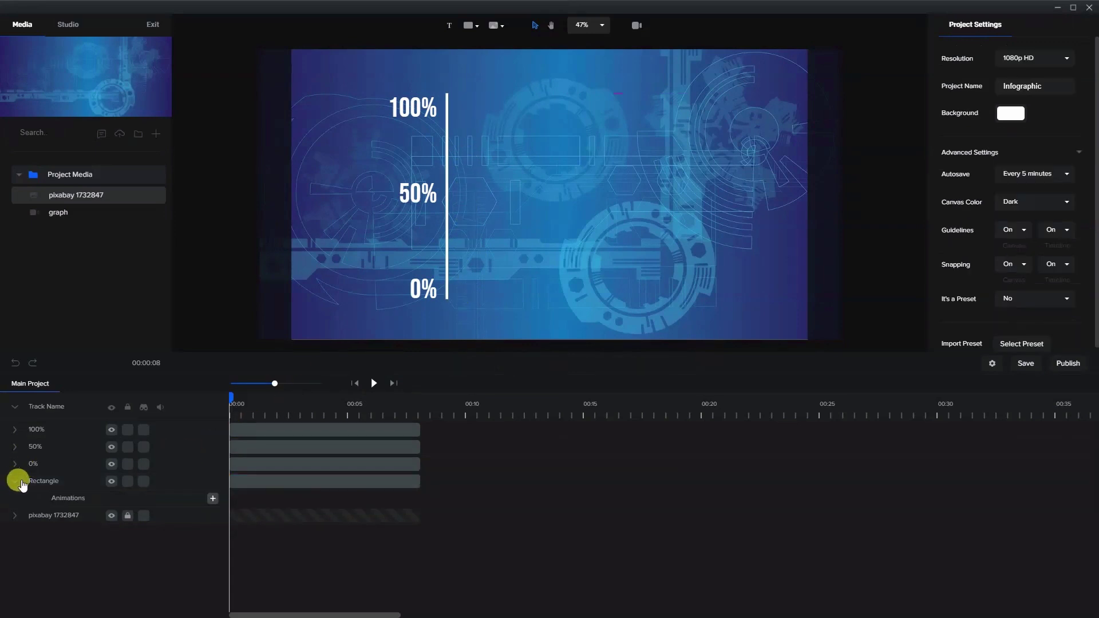
pyautogui.click(213, 499)
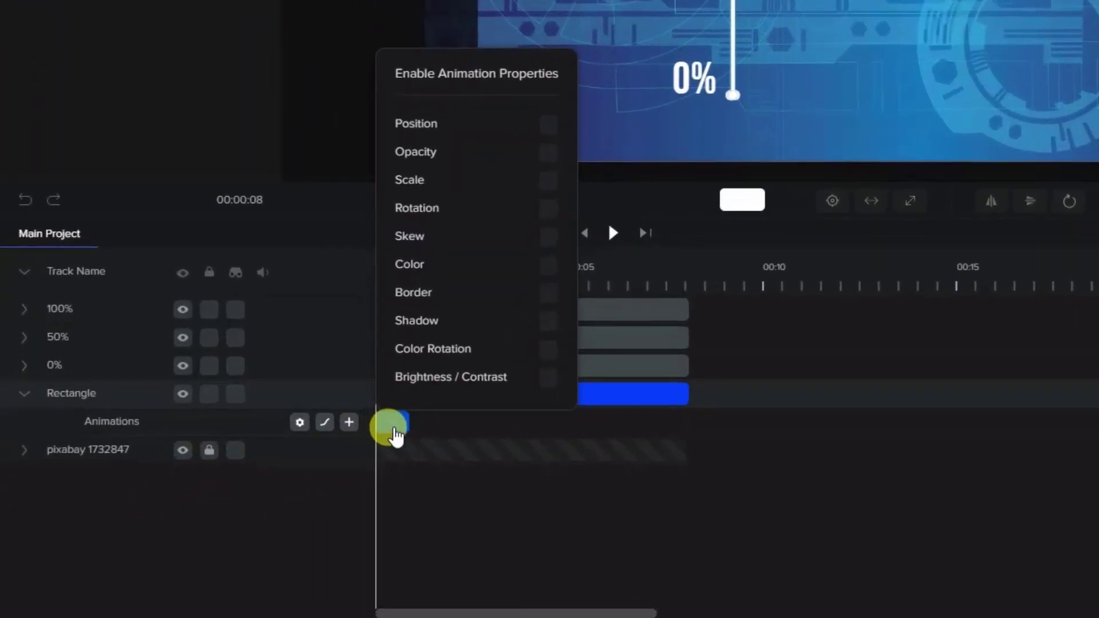
pyautogui.click(395, 432)
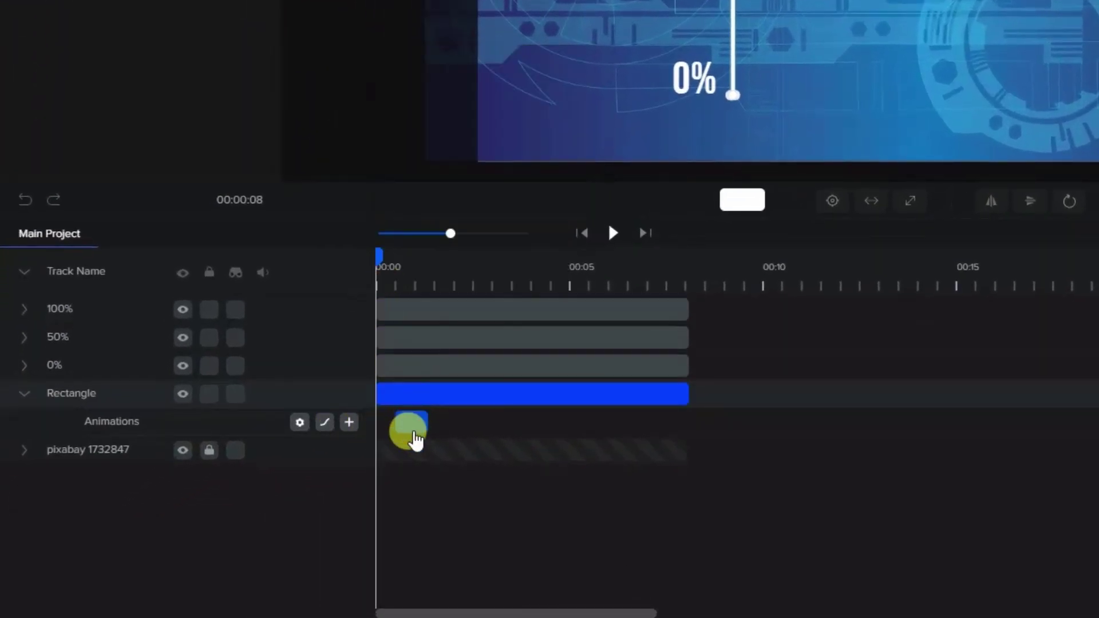
pyautogui.click(299, 424)
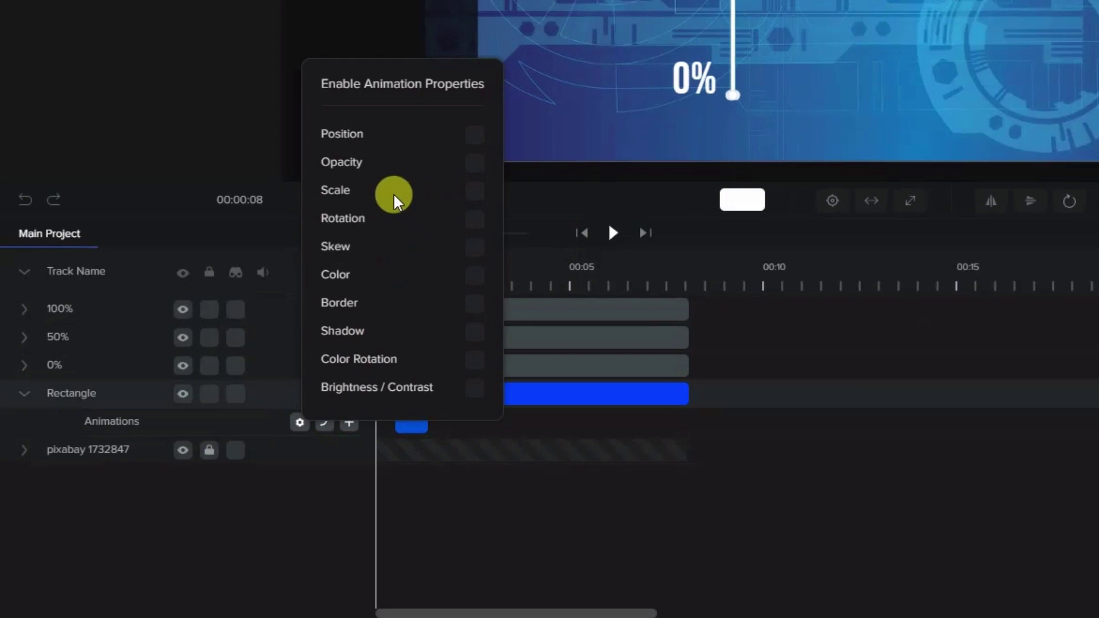
pyautogui.click(473, 193)
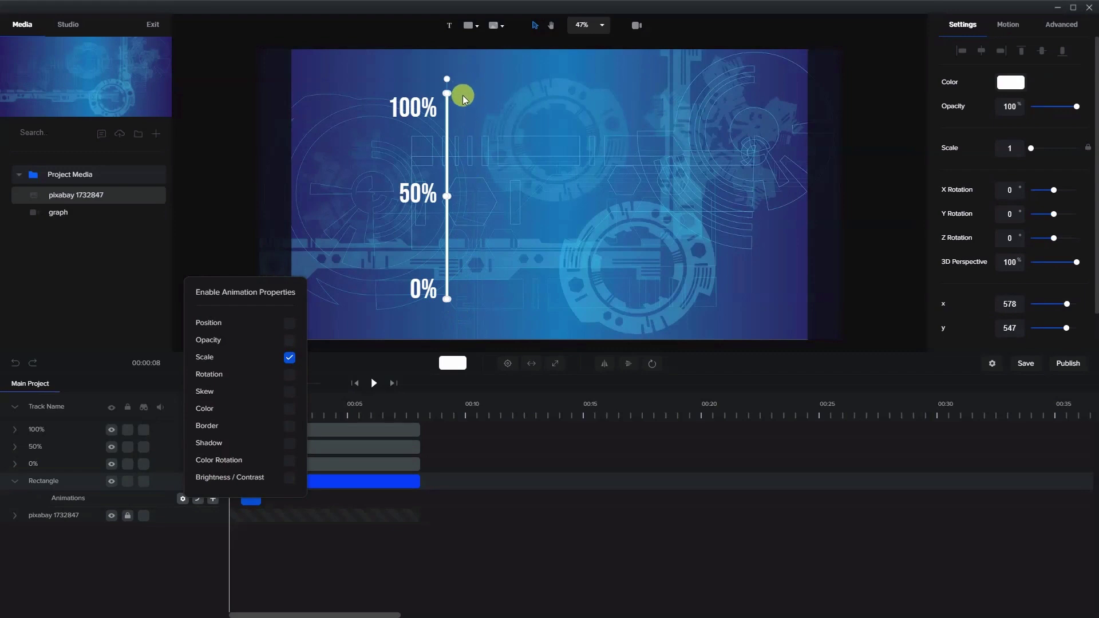
pyautogui.click(284, 497)
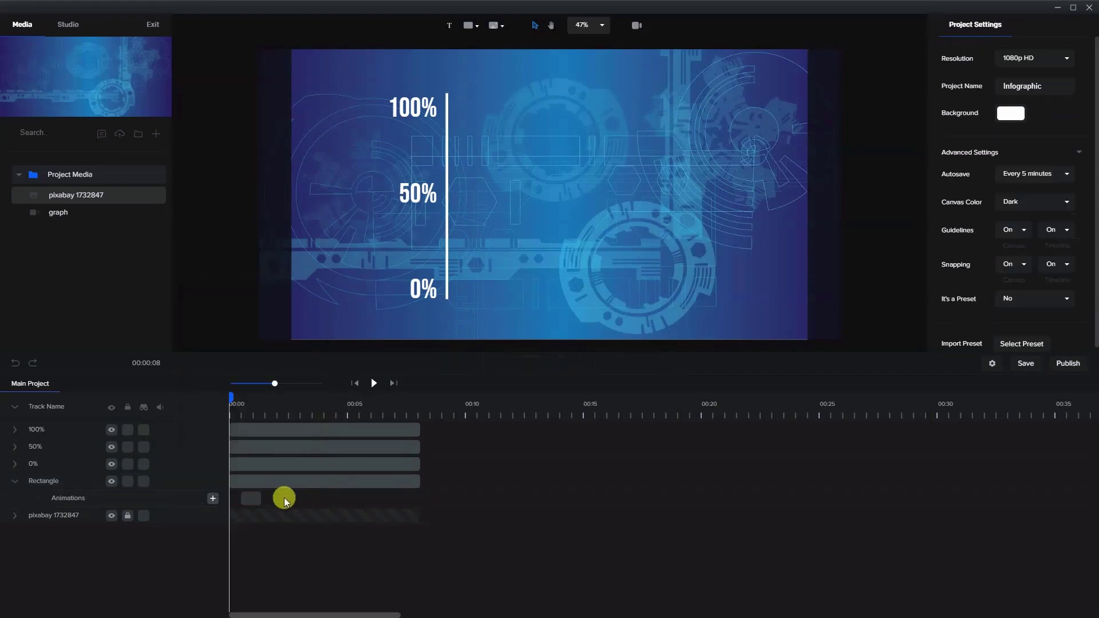
# Place the playhead at the start of the Rectangle's scale animation and unlink Scale X from Scale Y.
pyautogui.click(249, 502)
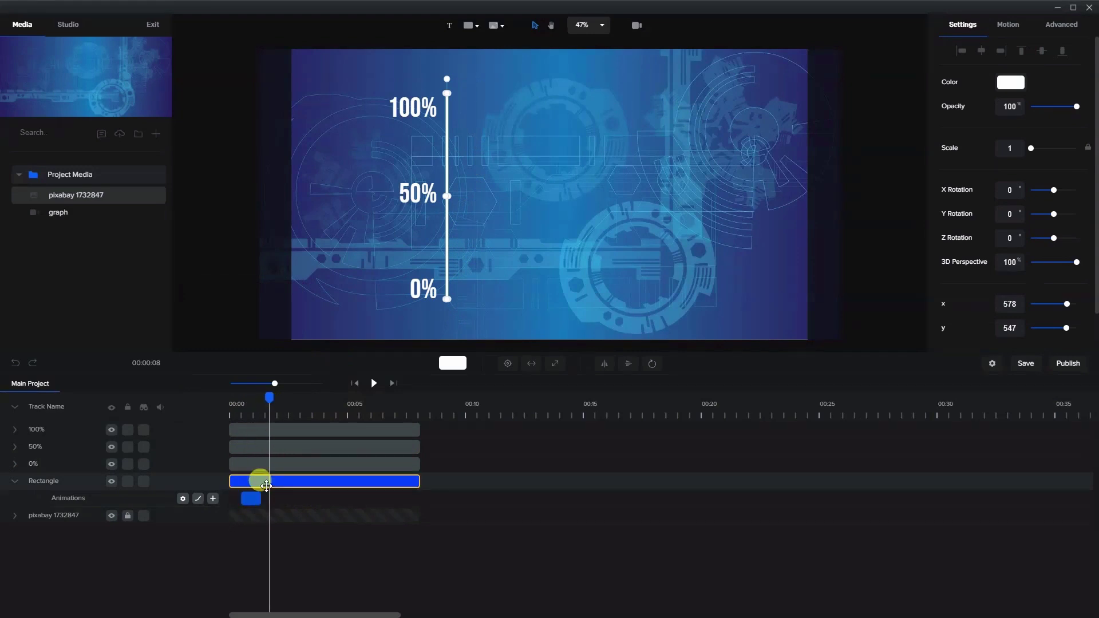
pyautogui.click(390, 295)
pyautogui.moveTo(269, 403); pyautogui.dragTo(239, 399)
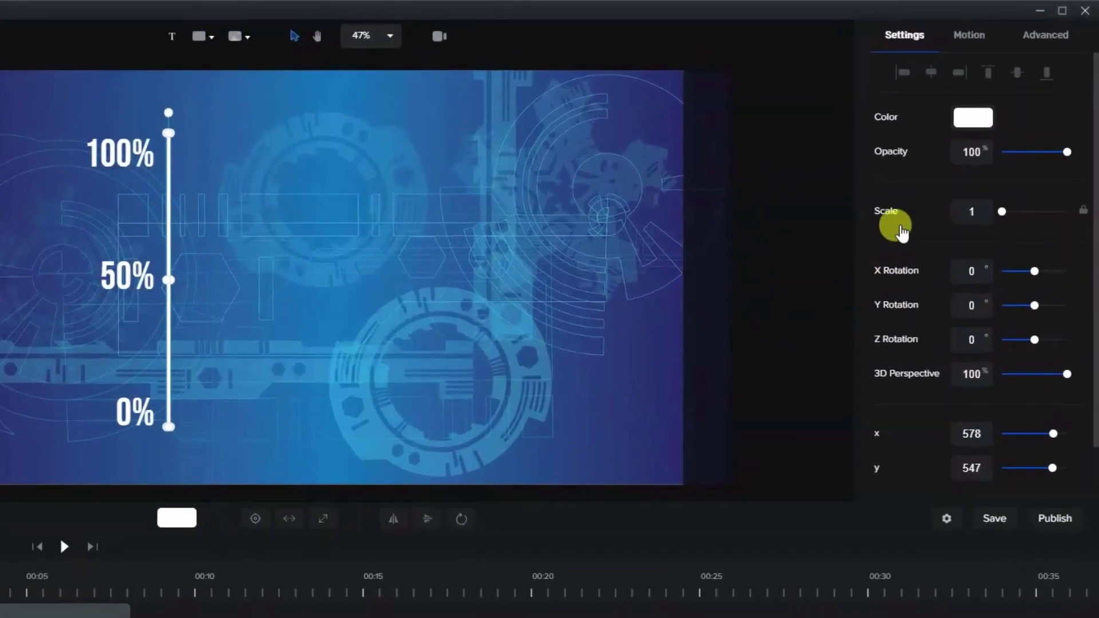
pyautogui.click(1013, 148)
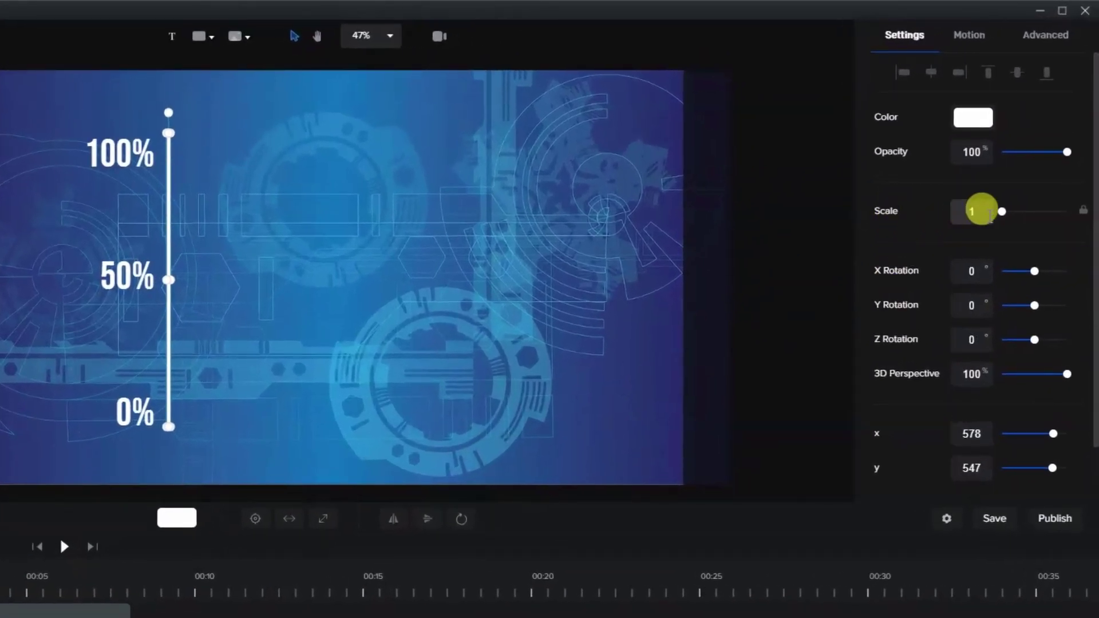
pyautogui.click(1084, 212)
pyautogui.click(973, 245)
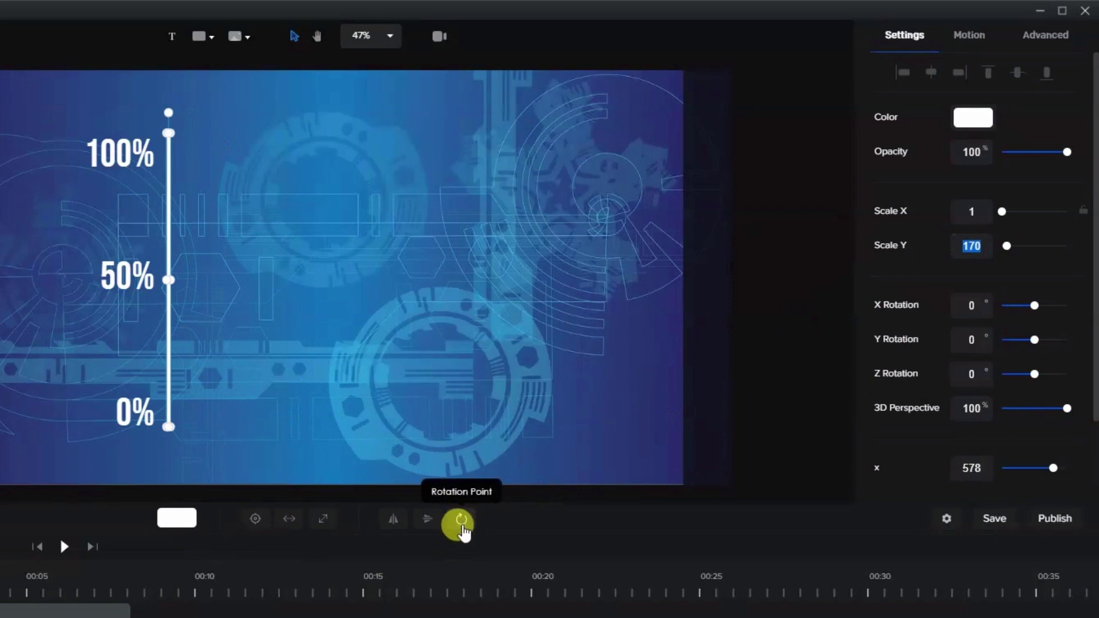
# Set the vertical line's rotation point to bottom centre and its starting Scale Y to 0.
pyautogui.click(462, 525)
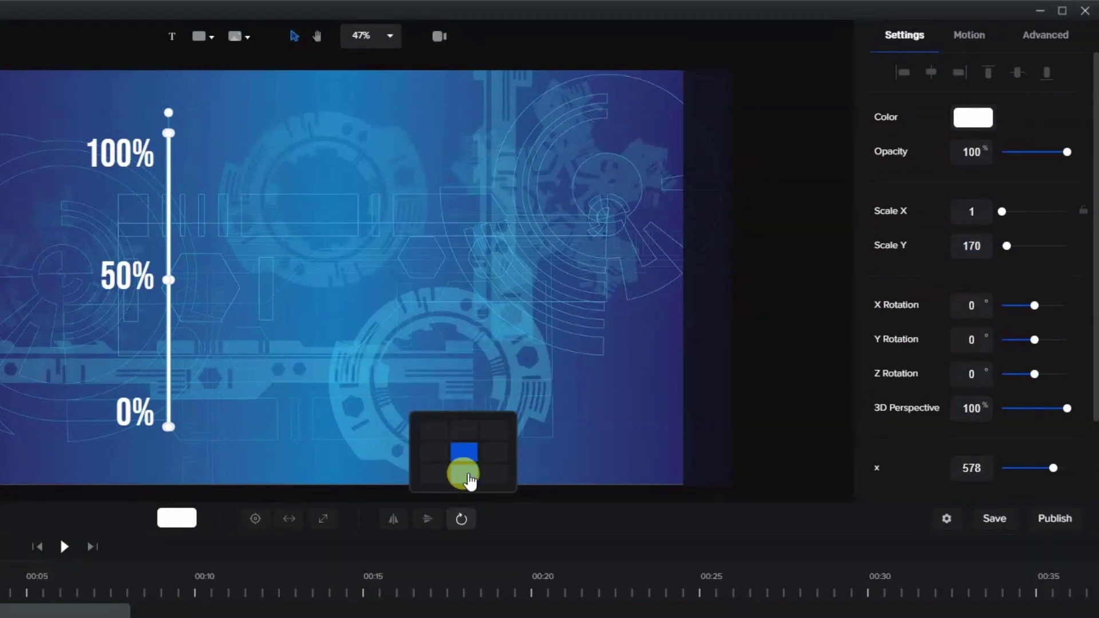
pyautogui.click(466, 475)
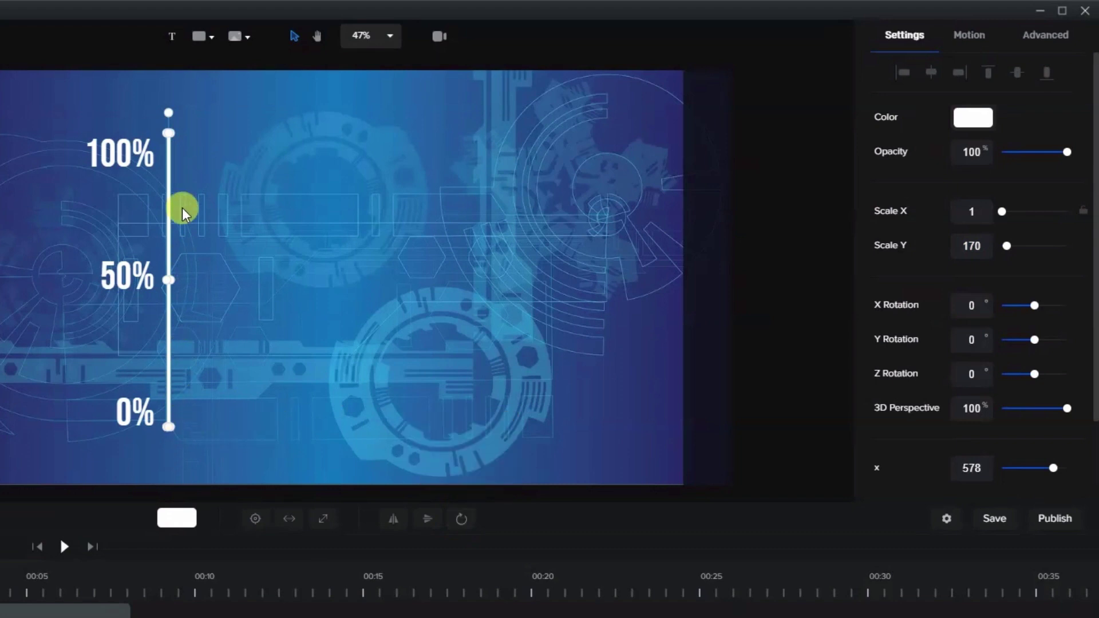
pyautogui.click(462, 520)
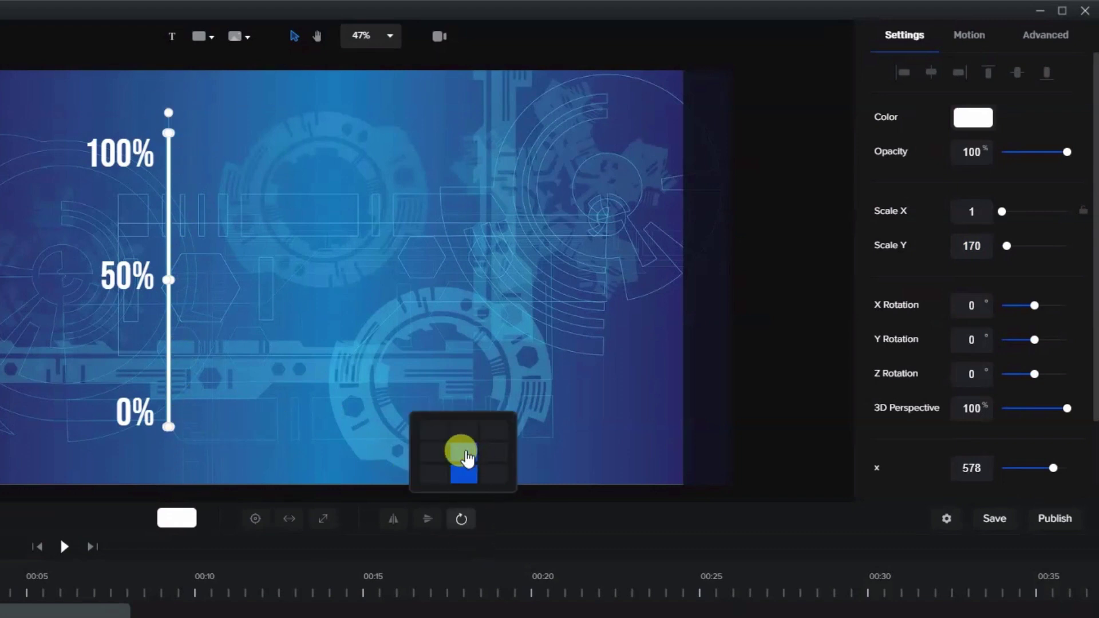
pyautogui.click(463, 453)
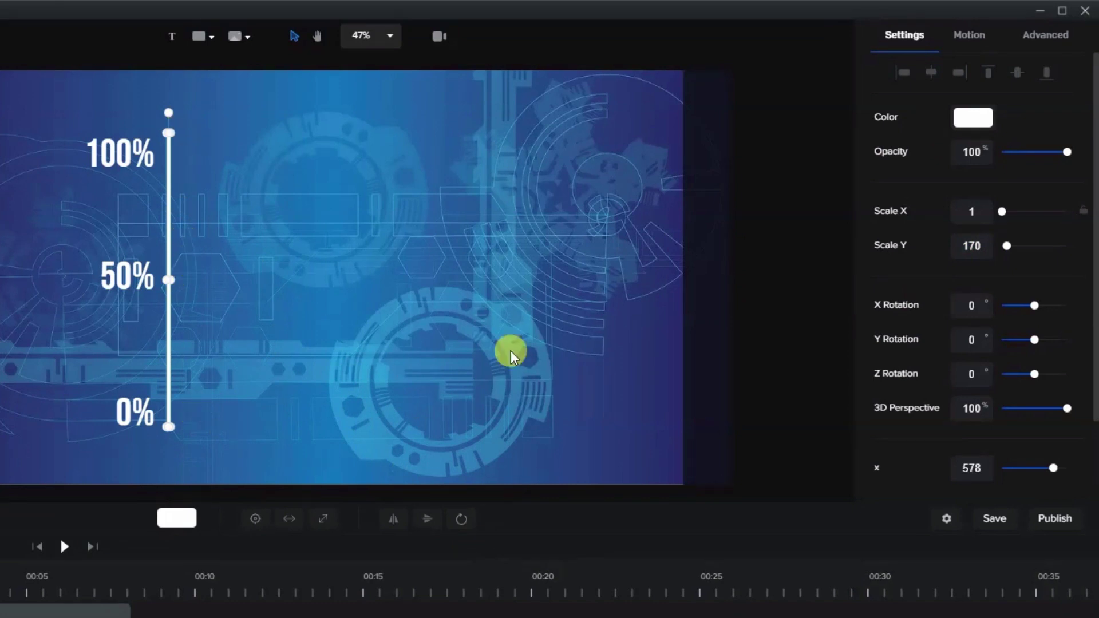
pyautogui.doubleClick(955, 255)
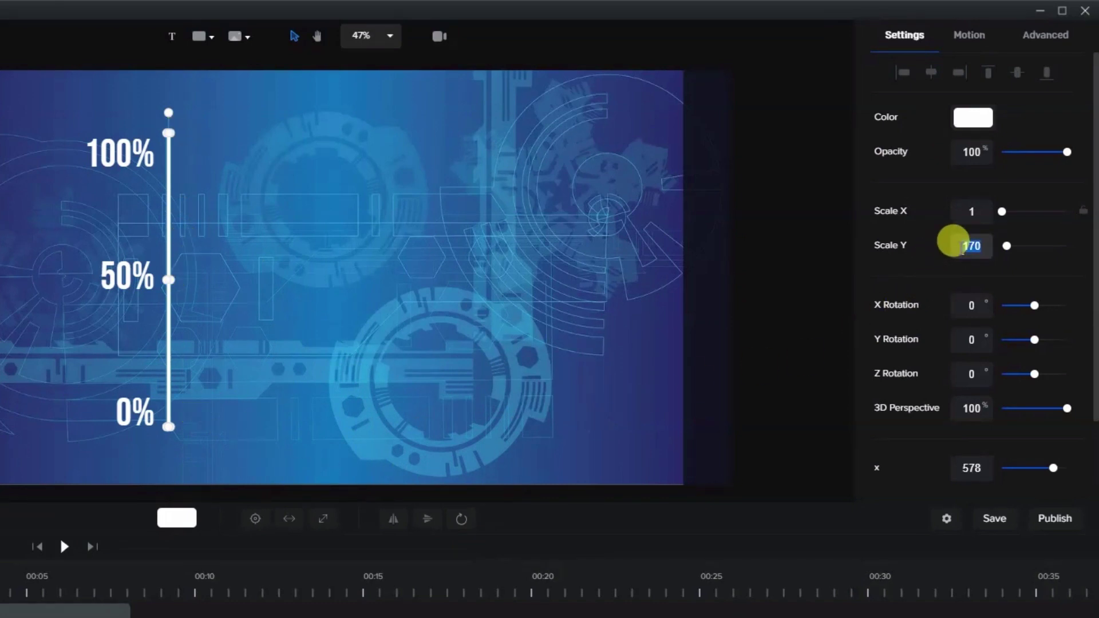
pyautogui.write('0')
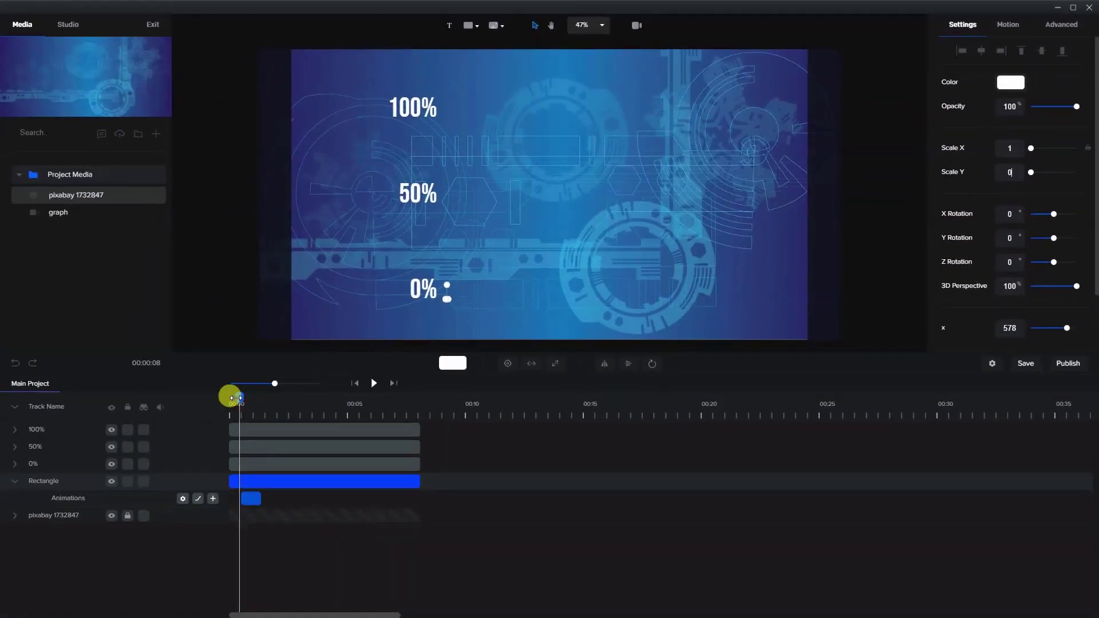
# Trim the Rectangle clip to start about half a second in, move its animation to the clip's start, and preview the growth.
pyautogui.moveTo(235, 396)
pyautogui.mouseDown()
pyautogui.moveTo(263, 401)
pyautogui.moveTo(235, 412)
pyautogui.mouseUp()
pyautogui.click(236, 485)
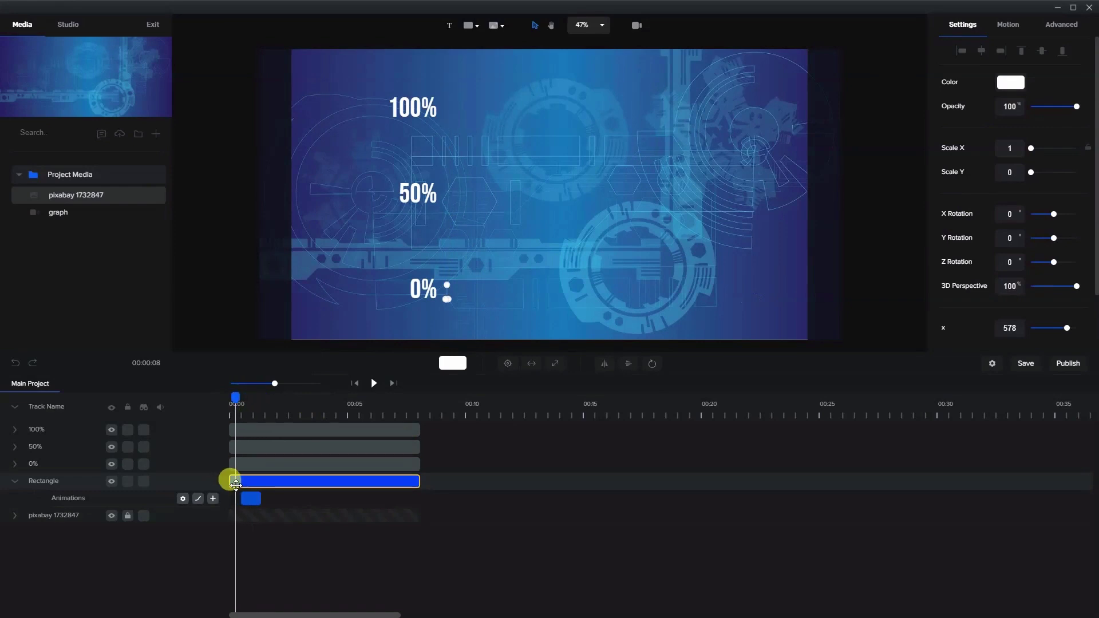
pyautogui.moveTo(232, 486); pyautogui.dragTo(241, 485)
pyautogui.click(245, 493)
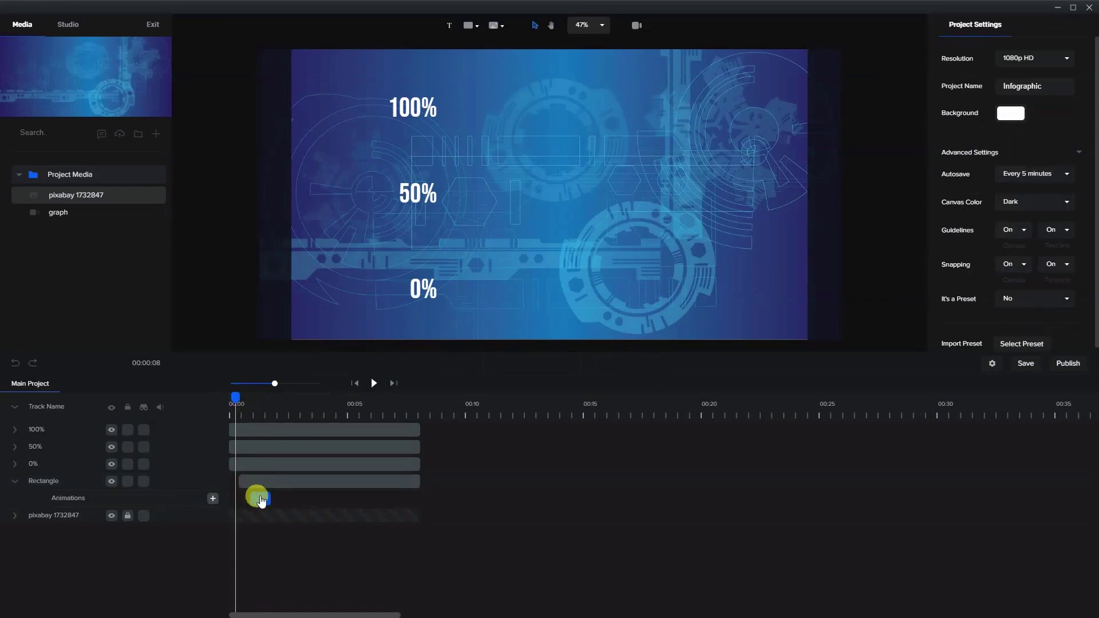
pyautogui.click(247, 503)
pyautogui.click(241, 415)
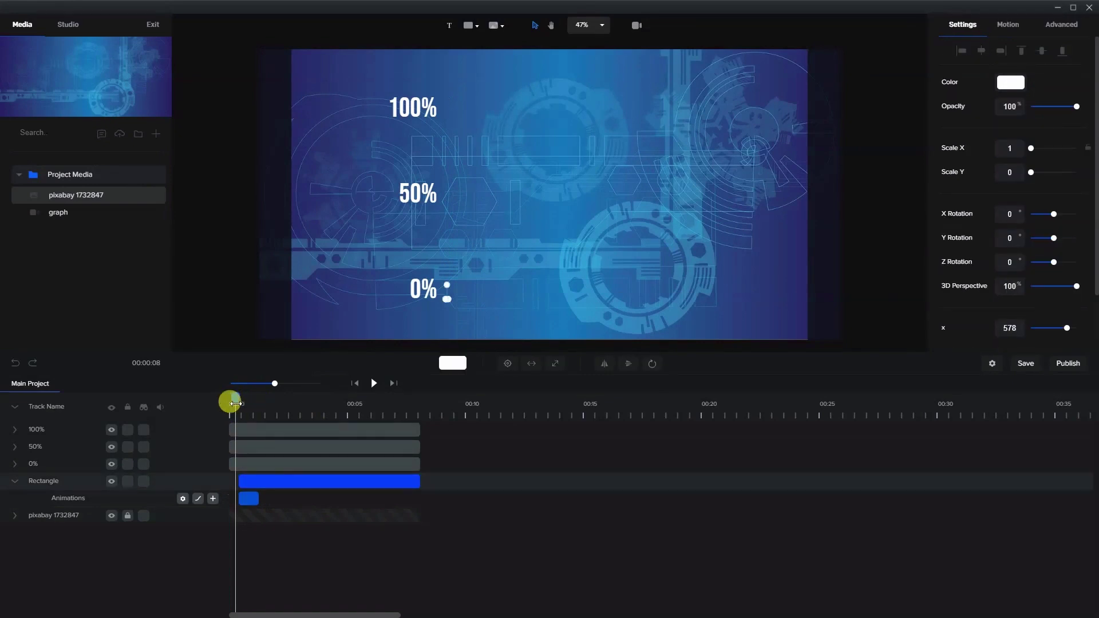
pyautogui.moveTo(235, 404)
pyautogui.mouseDown()
pyautogui.moveTo(261, 405)
pyautogui.moveTo(240, 413)
pyautogui.mouseUp()
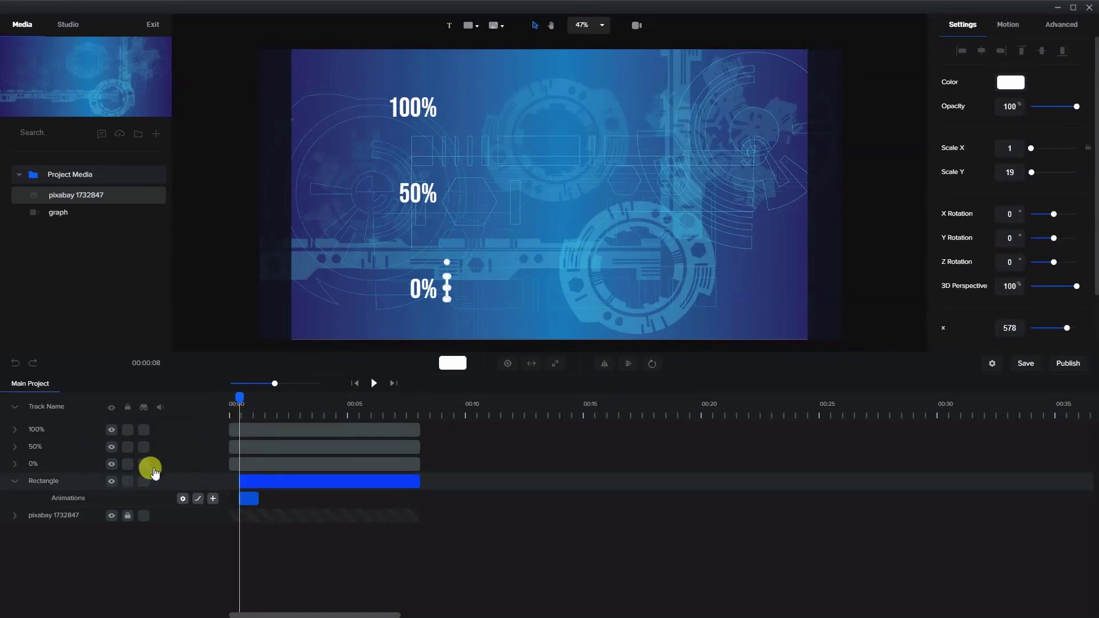
# Apply the Elastic Scale Up entrance motion to the 0% label and trim its clip to start with the Rectangle clip.
pyautogui.click(239, 462)
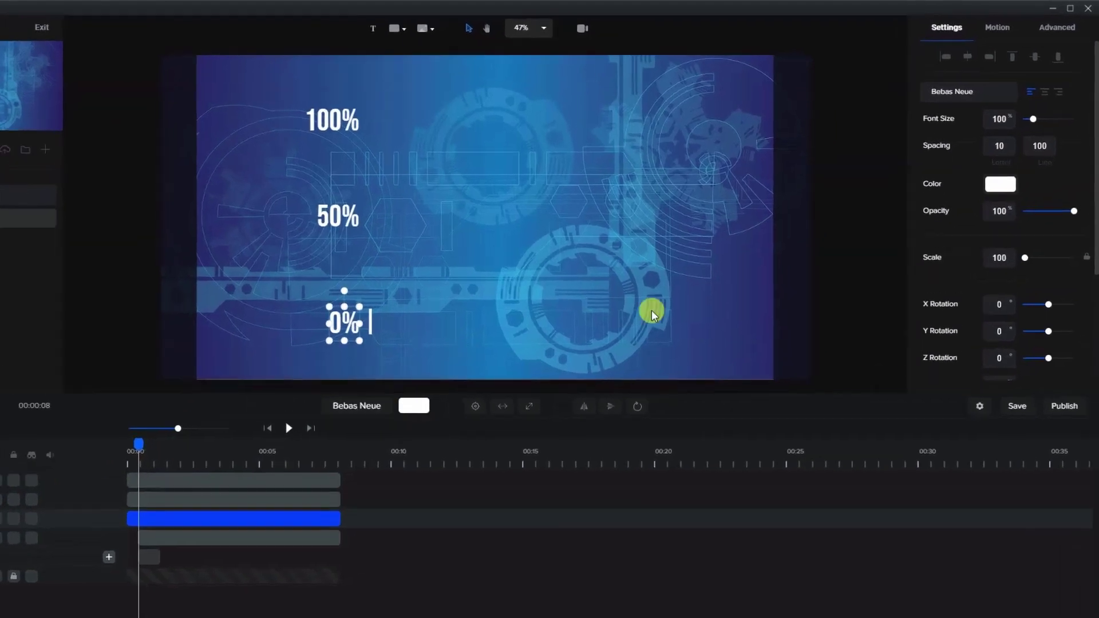
pyautogui.click(998, 28)
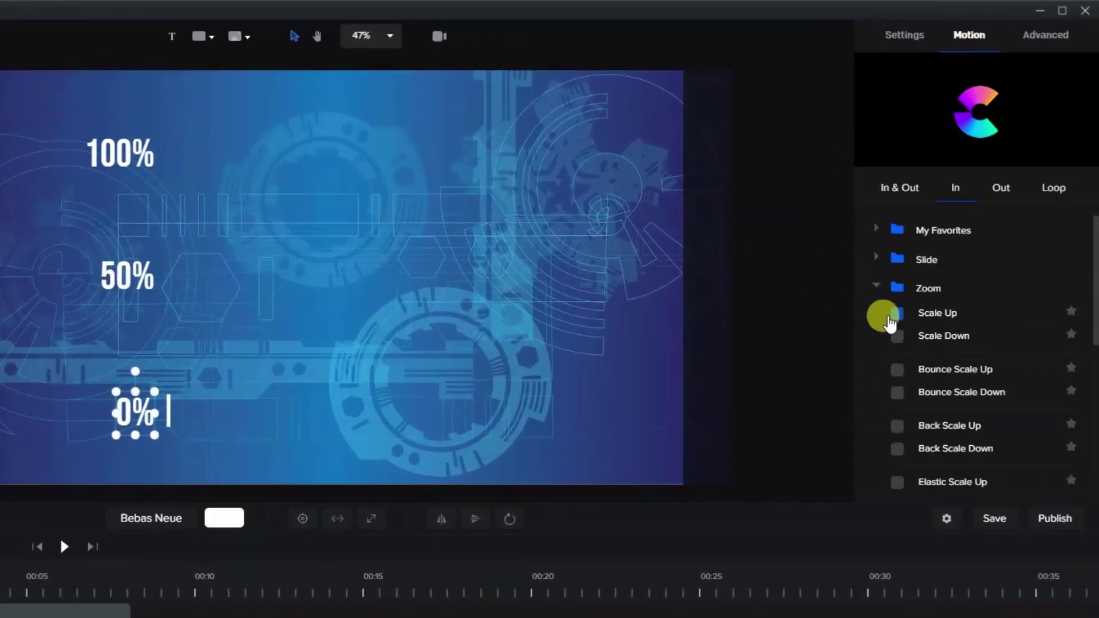
pyautogui.click(933, 428)
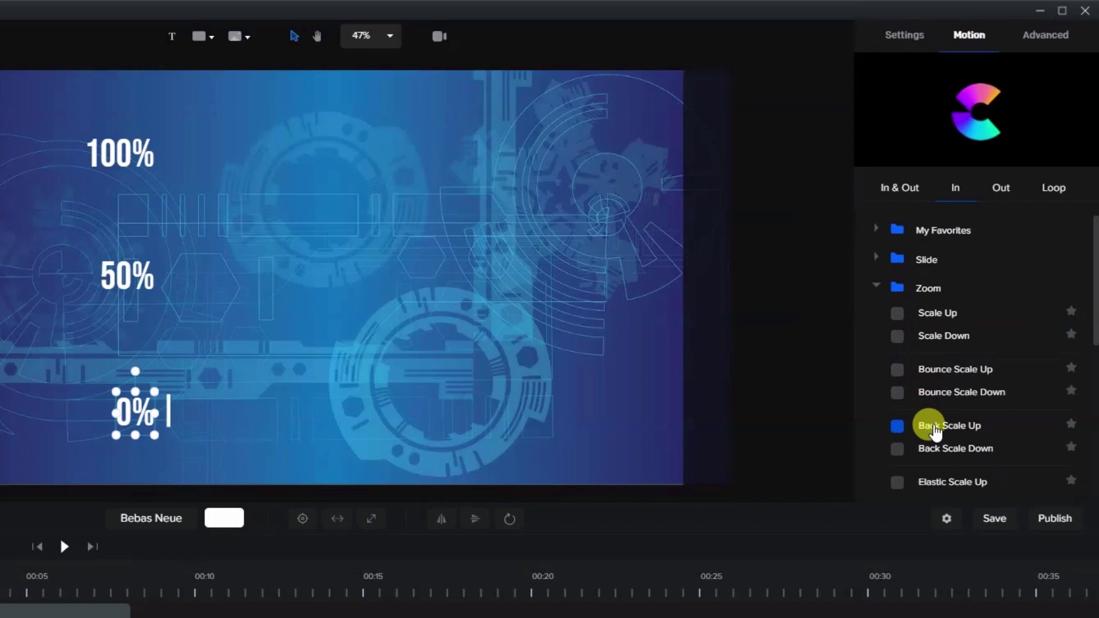
pyautogui.click(939, 450)
pyautogui.click(936, 481)
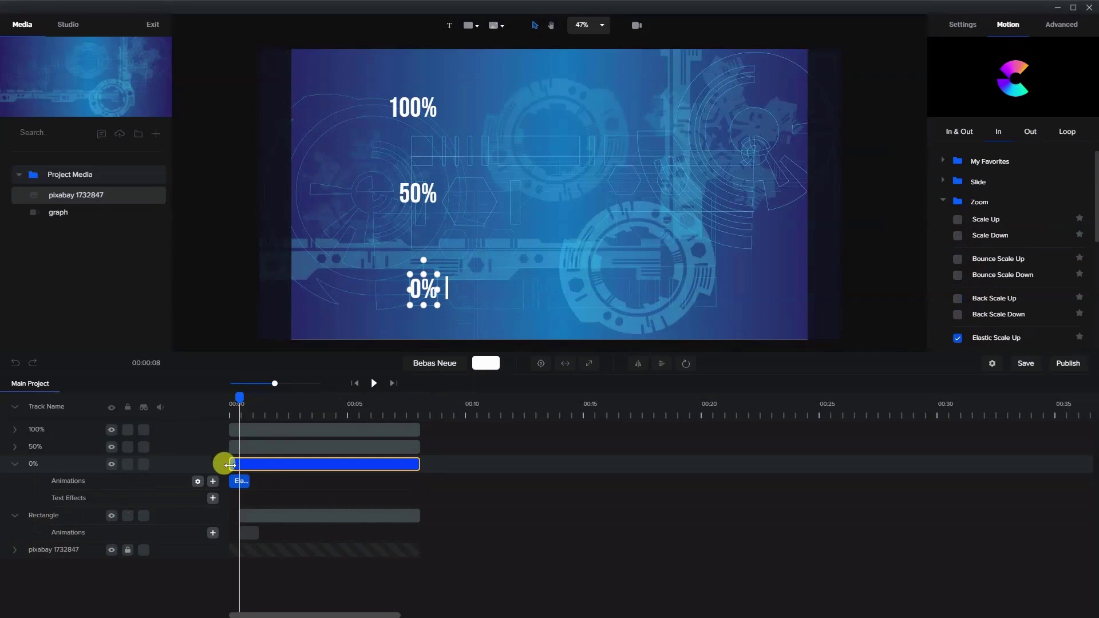
pyautogui.moveTo(238, 465); pyautogui.dragTo(245, 465)
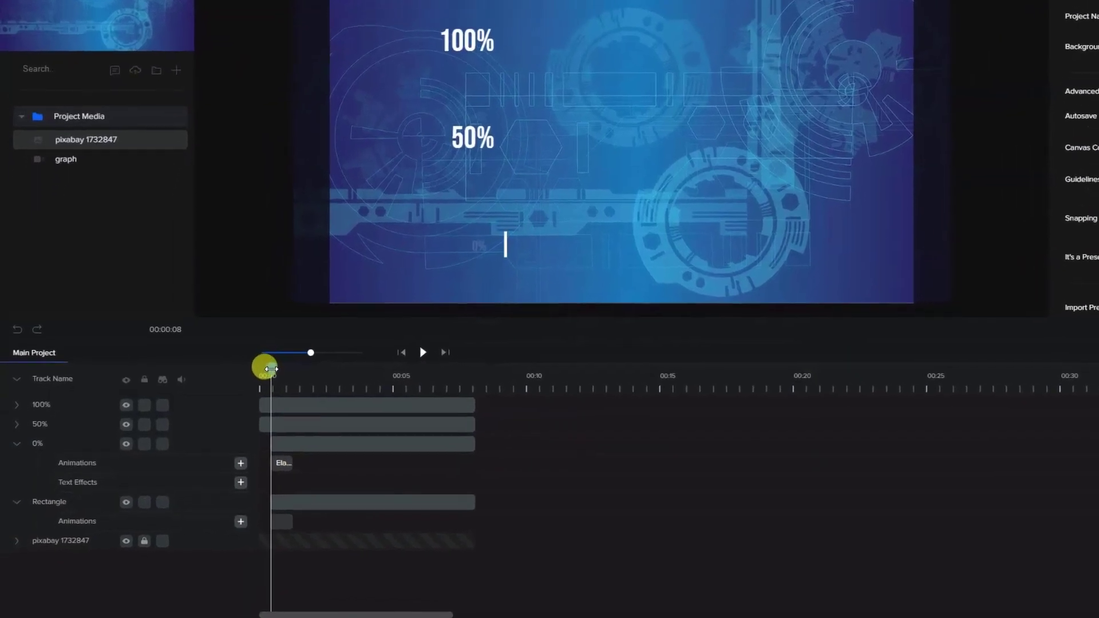
# Preview the 0% label's entrance, then copy its Elastic Scale Up animation onto the 50% and 100% labels.
pyautogui.moveTo(239, 397); pyautogui.dragTo(252, 401)
pyautogui.moveTo(292, 367); pyautogui.dragTo(283, 370)
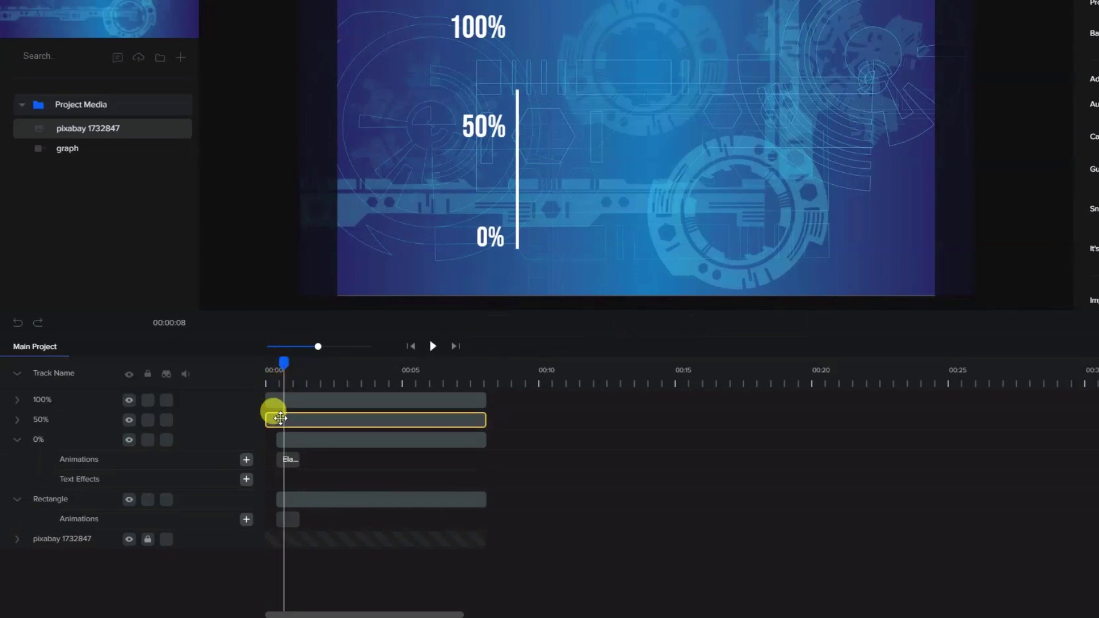
pyautogui.moveTo(277, 418); pyautogui.dragTo(276, 420)
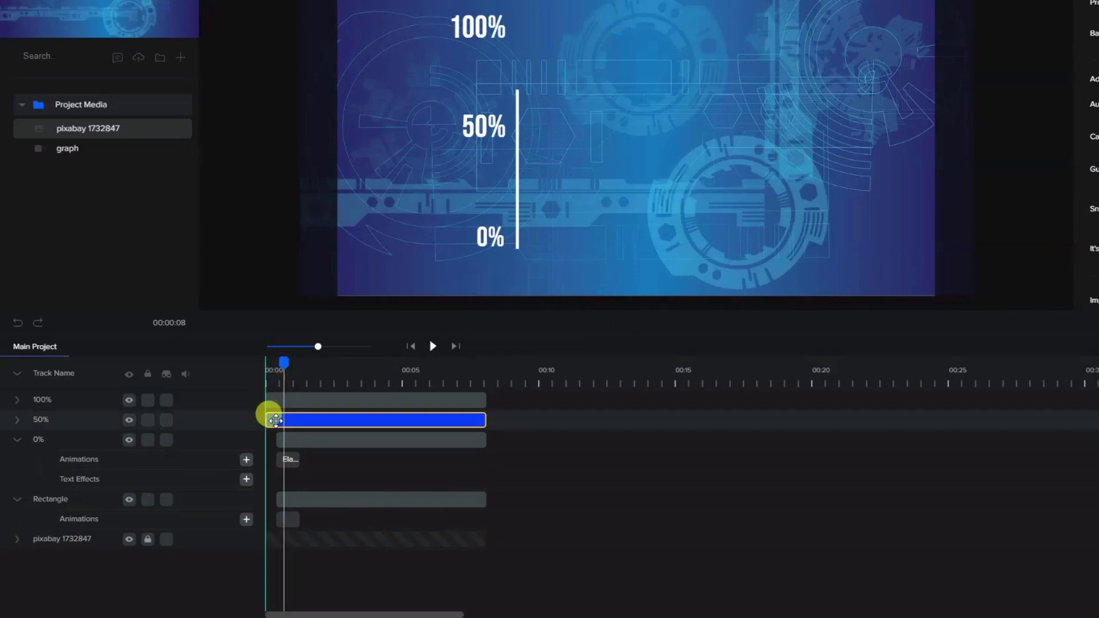
pyautogui.click(289, 461)
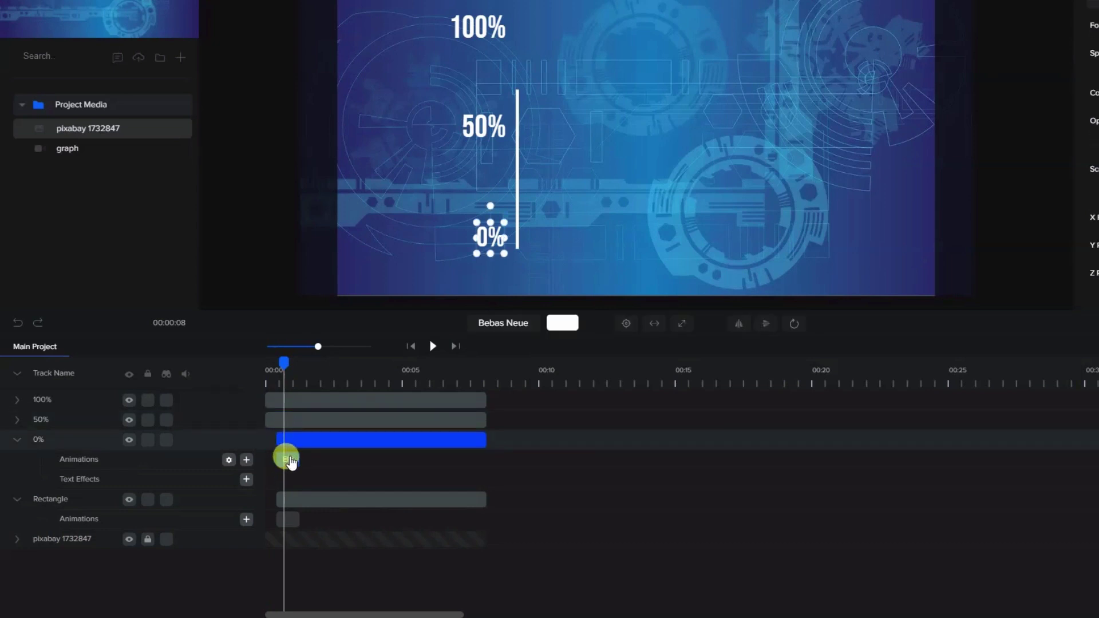
pyautogui.click(299, 414)
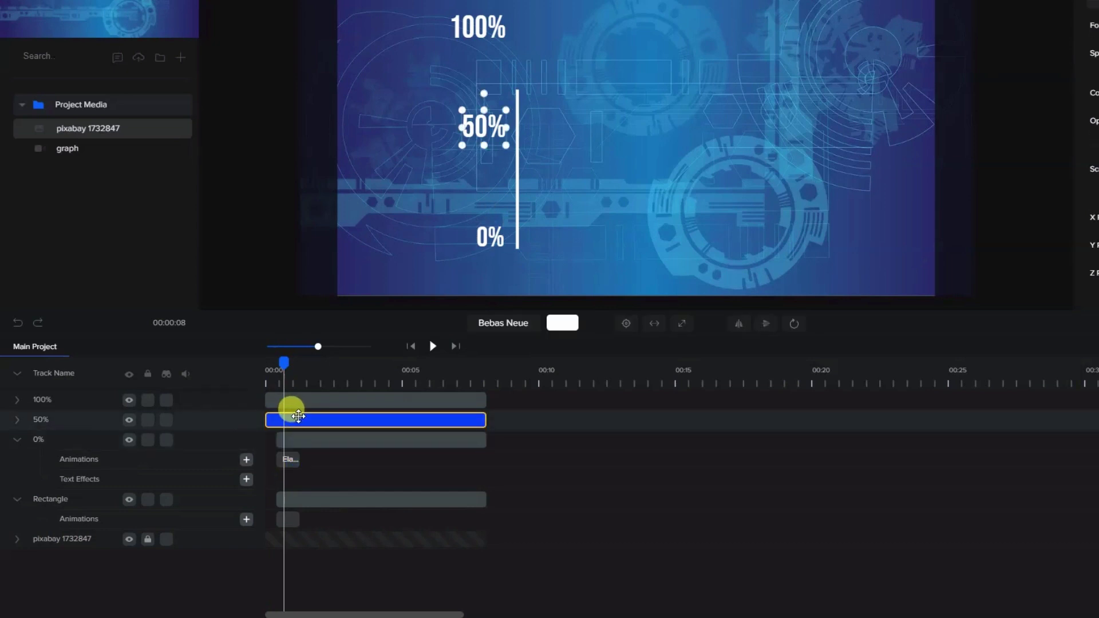
pyautogui.click(298, 424)
pyautogui.click(287, 400)
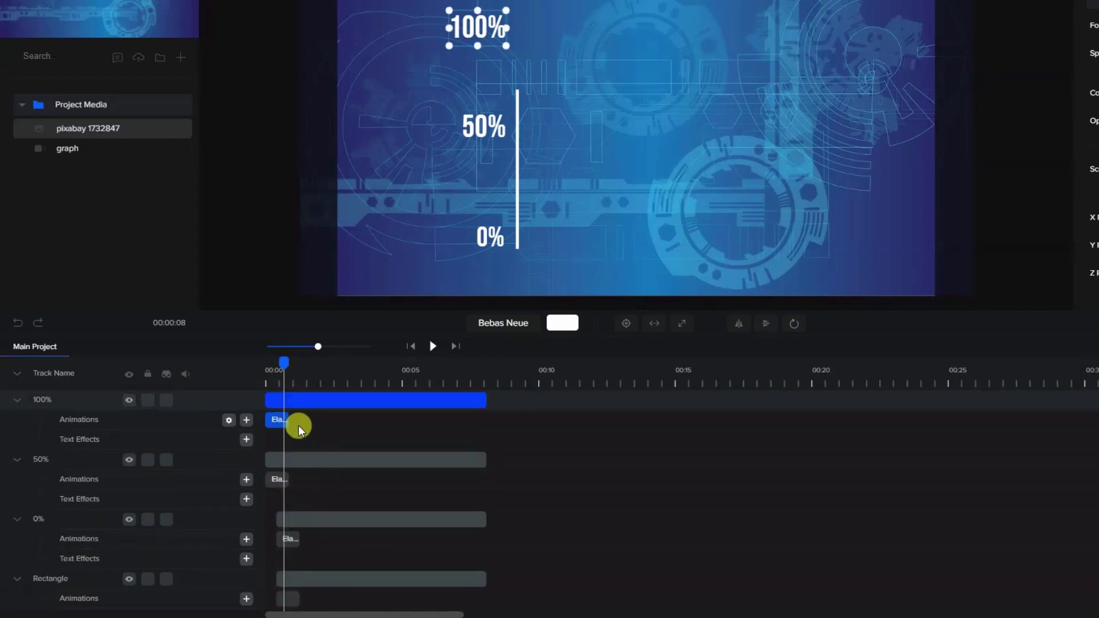
# Turn off timeline snapping and trim the start of the 50% label's clip to the playhead, just after the 0% label.
pyautogui.click(1029, 200)
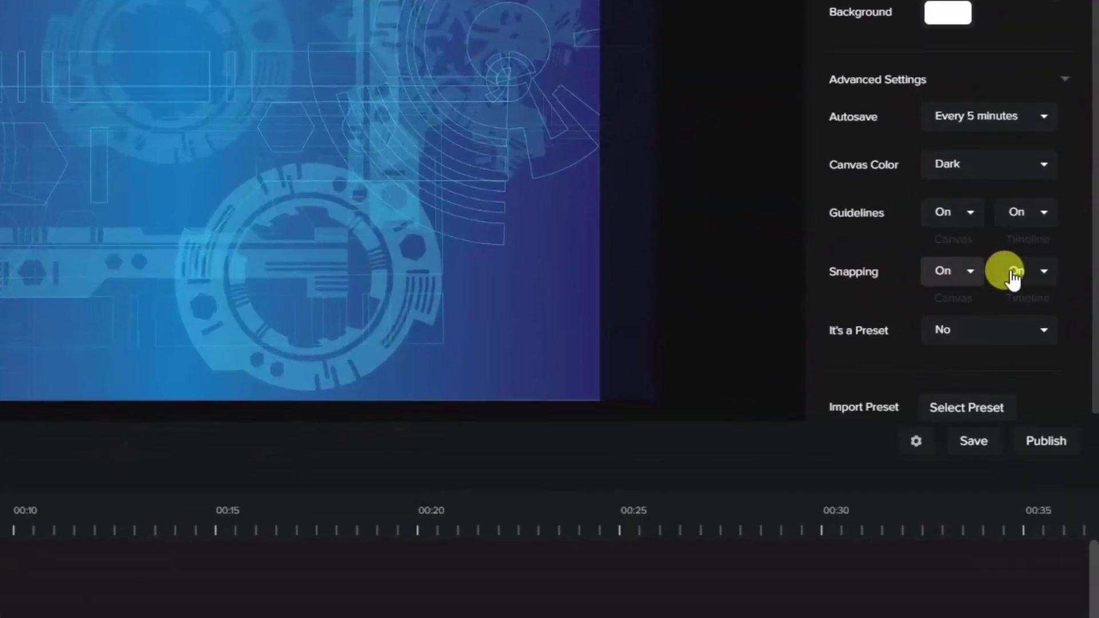
pyautogui.click(1053, 264)
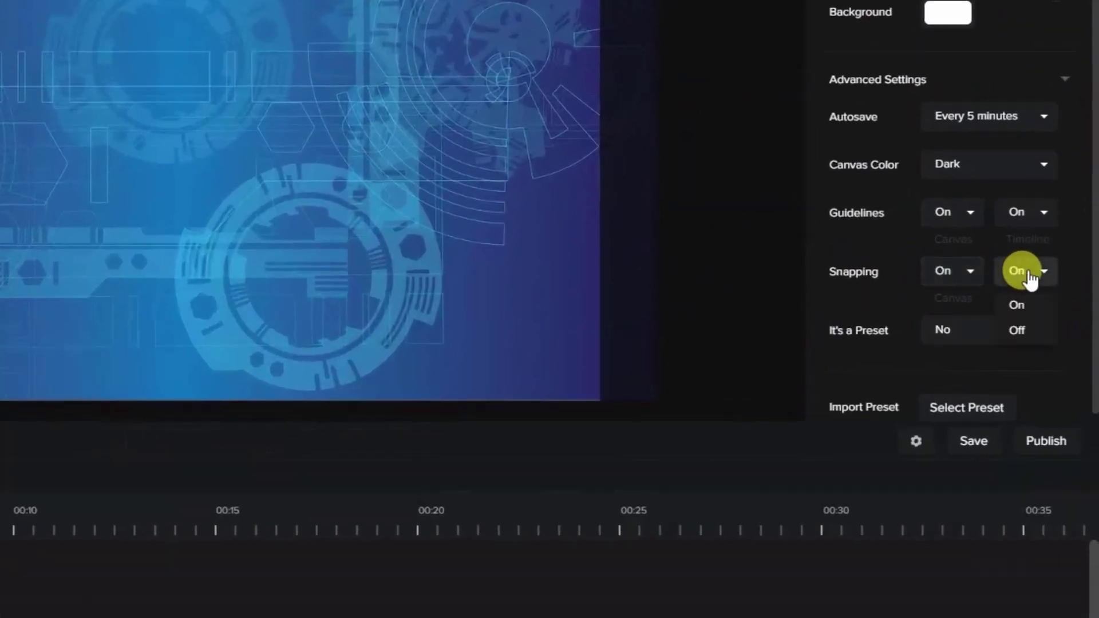
pyautogui.click(1017, 330)
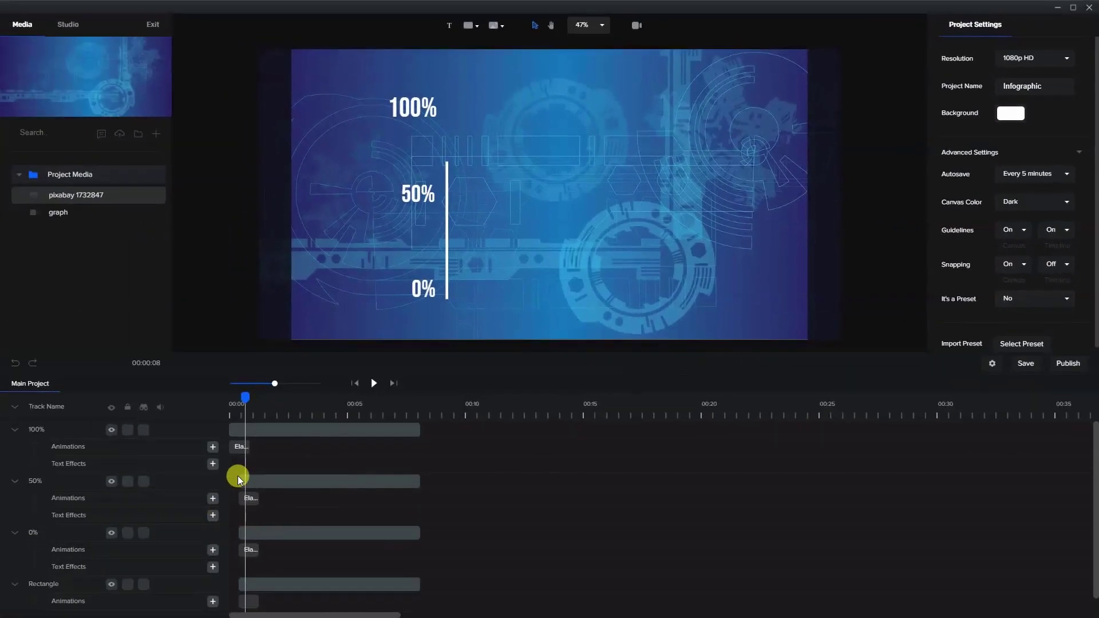
pyautogui.moveTo(238, 479); pyautogui.dragTo(245, 481)
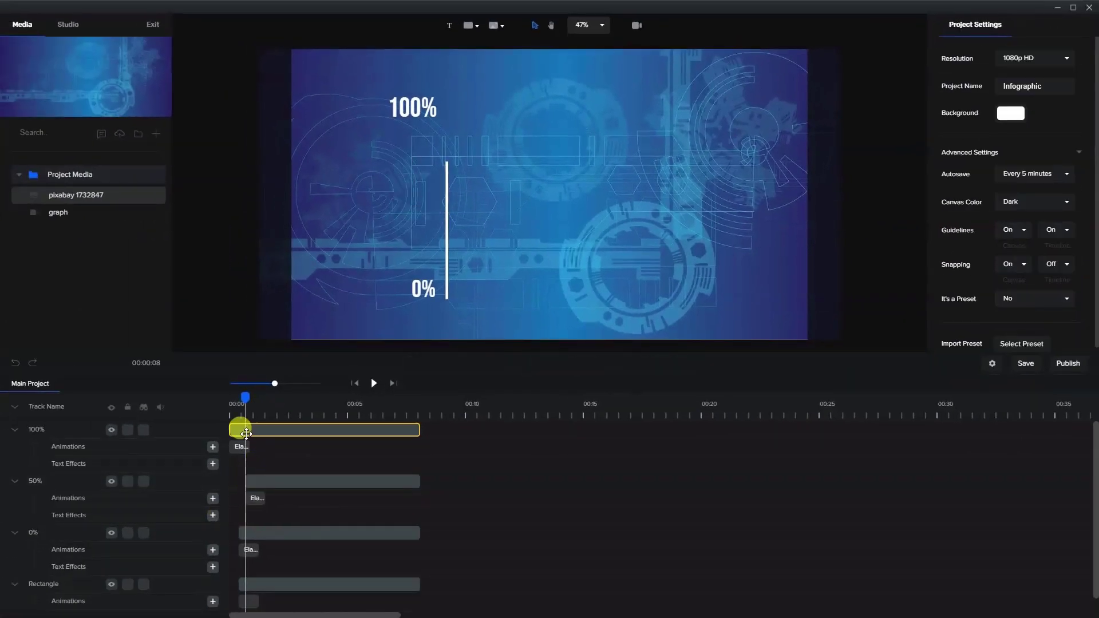
# Trim the start of the 100% label's clip to about one second, just after the 50% label's clip begins.
pyautogui.click(243, 410)
pyautogui.moveTo(244, 399); pyautogui.dragTo(271, 422)
pyautogui.click(232, 431)
pyautogui.click(258, 408)
pyautogui.click(554, 269)
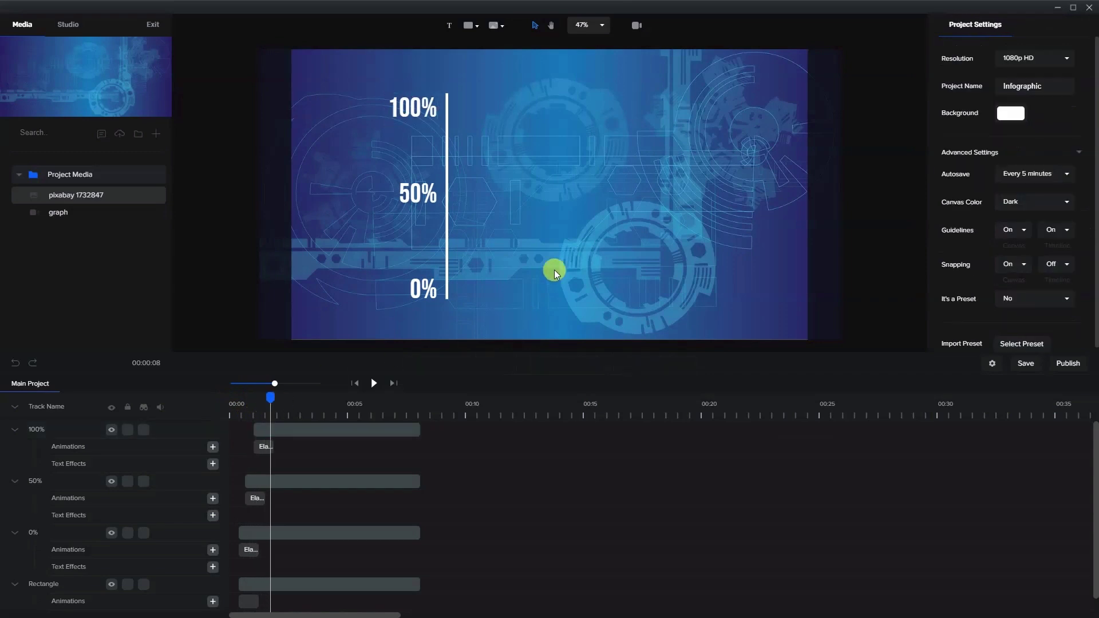
# Add a text element to the canvas reading "infographic".
pyautogui.click(467, 22)
pyautogui.click(538, 195)
pyautogui.doubleClick(542, 201)
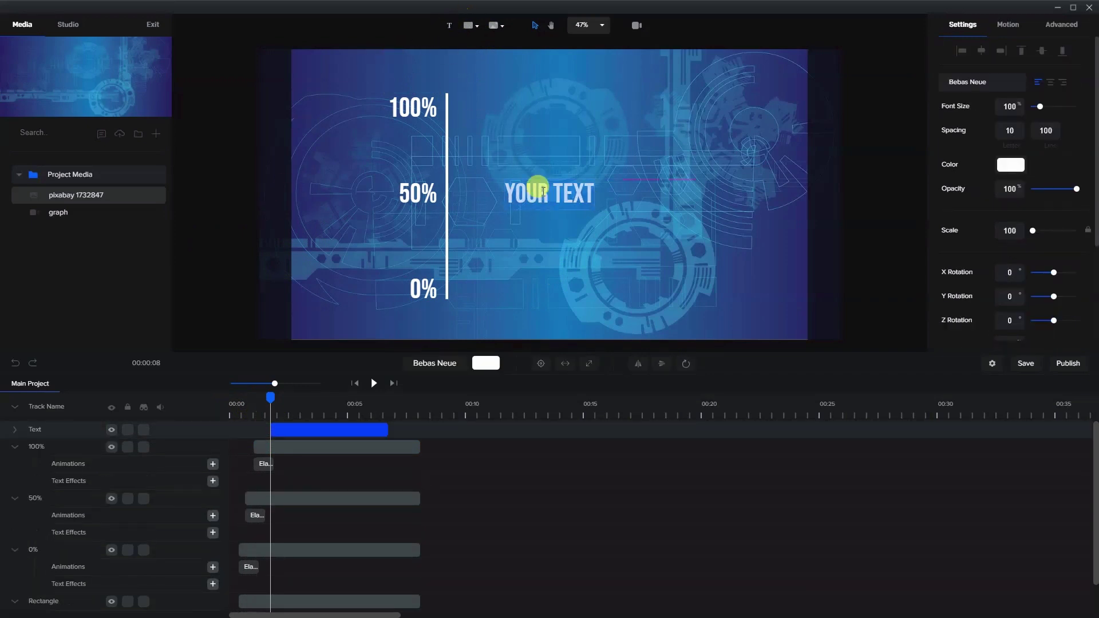
pyautogui.write('infogr')
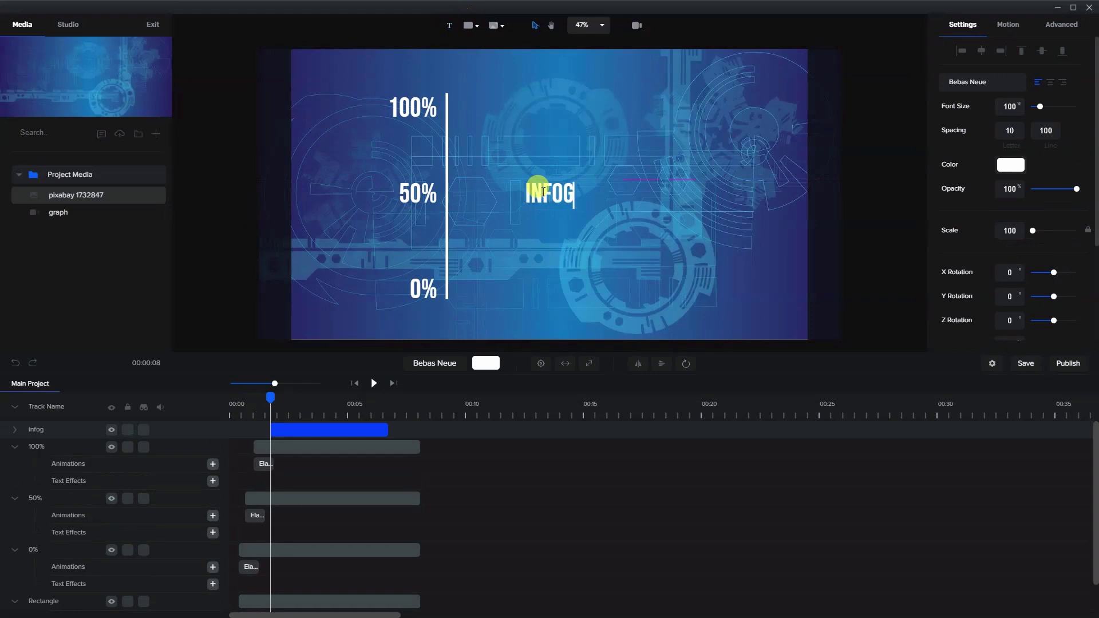
pyautogui.write('aphic')
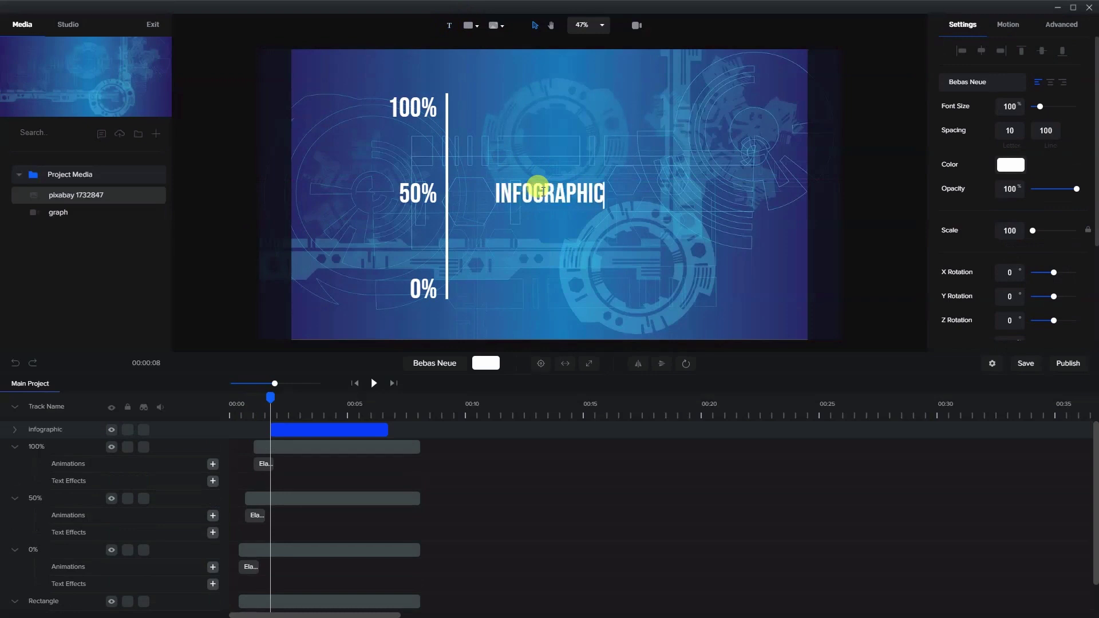
pyautogui.click(597, 254)
pyautogui.click(572, 199)
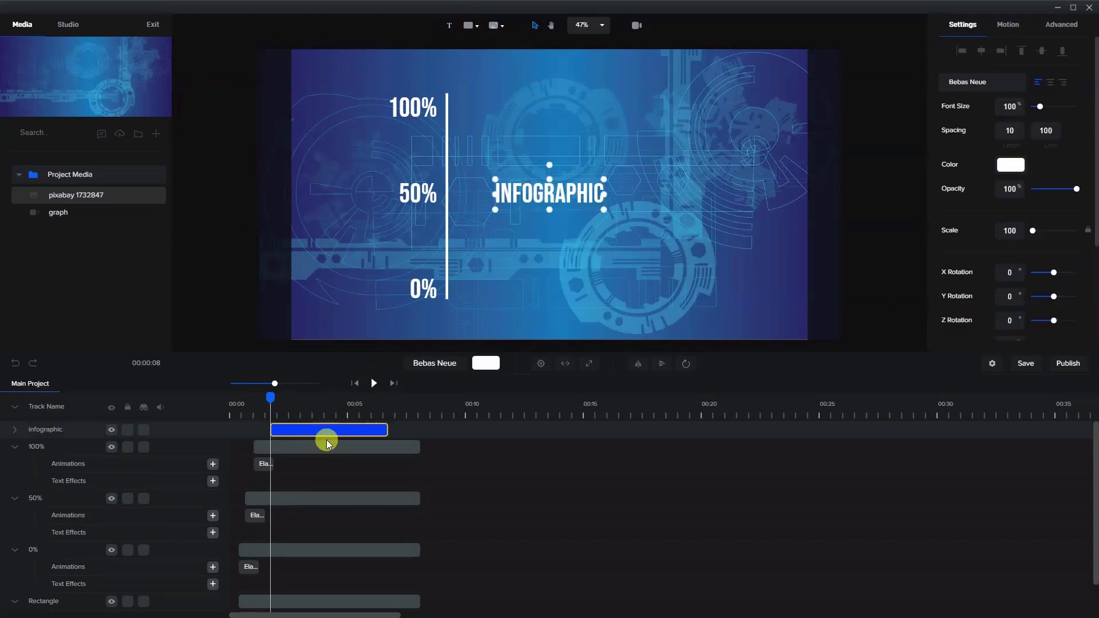
# Fit the infographic text clip to the time span of the 100% label's clip and duplicate it.
pyautogui.moveTo(321, 429); pyautogui.dragTo(418, 430)
pyautogui.click(385, 422)
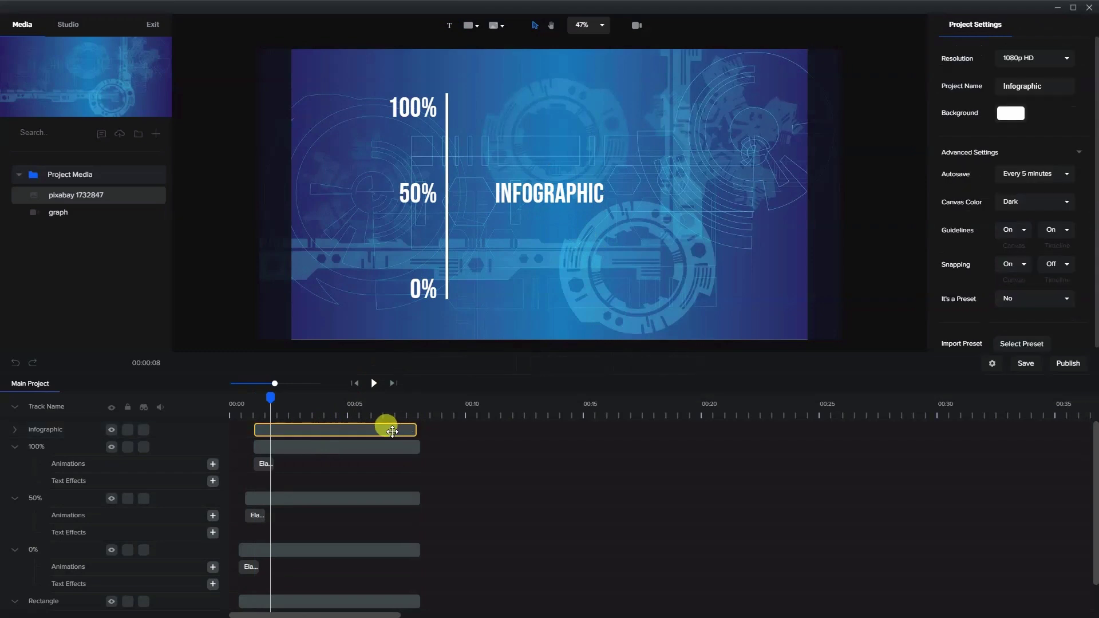
pyautogui.rightClick(398, 432)
pyautogui.click(406, 438)
pyautogui.moveTo(406, 438)
pyautogui.mouseDown()
pyautogui.moveTo(404, 426)
pyautogui.moveTo(420, 433)
pyautogui.moveTo(415, 447)
pyautogui.mouseUp()
pyautogui.click(383, 427)
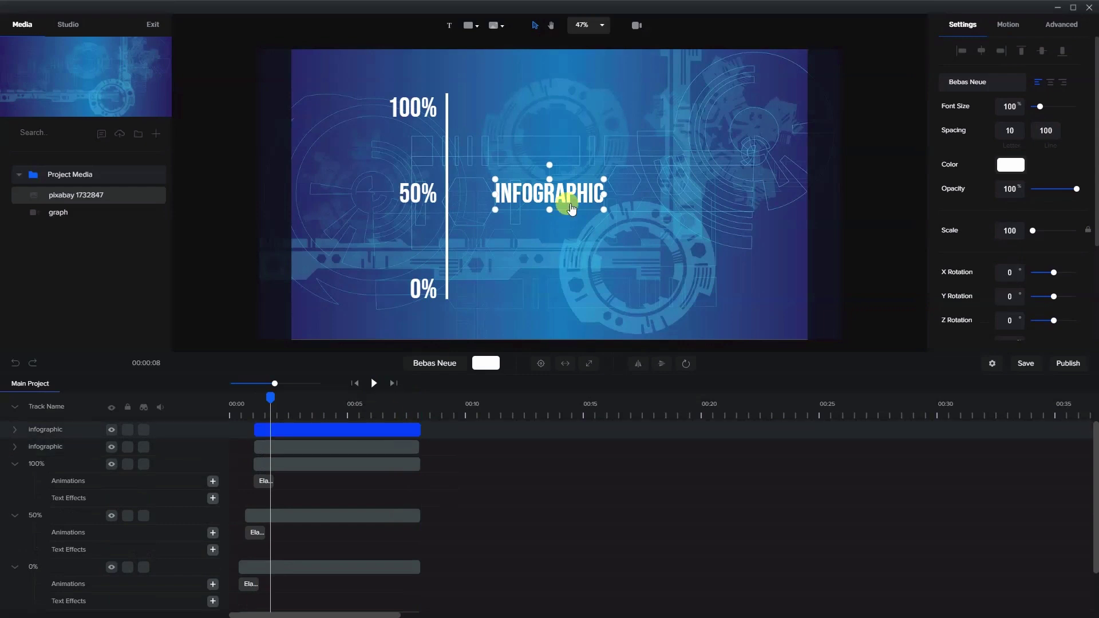
# Change the duplicated text to "chart" and place it directly after the word INFOGRAPHIC on the same line.
pyautogui.moveTo(571, 209); pyautogui.dragTo(623, 241)
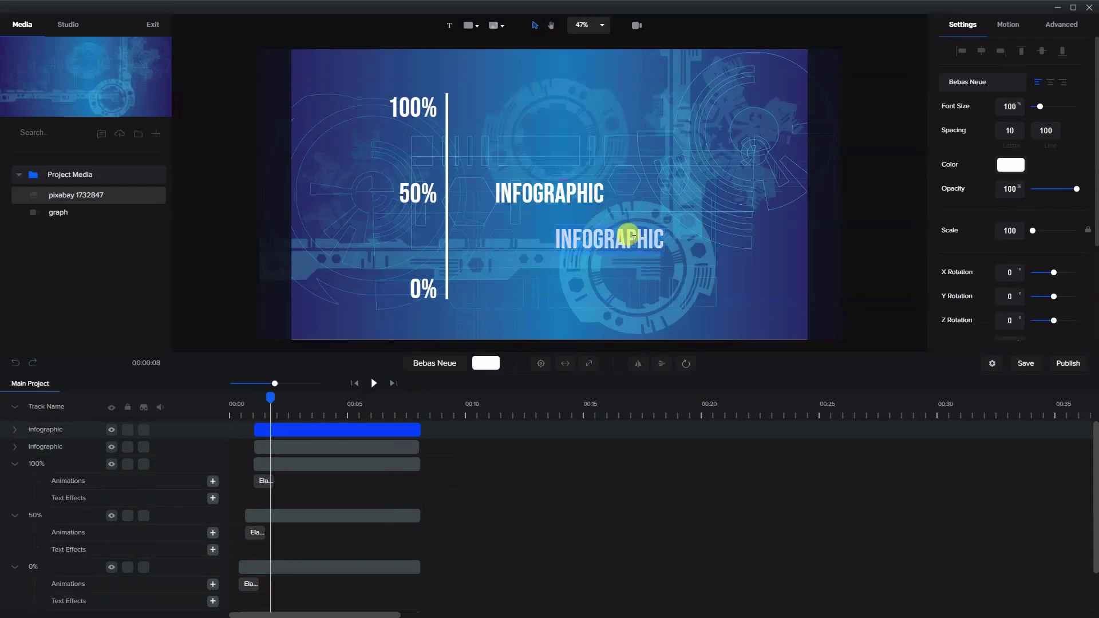
pyautogui.write('CHART')
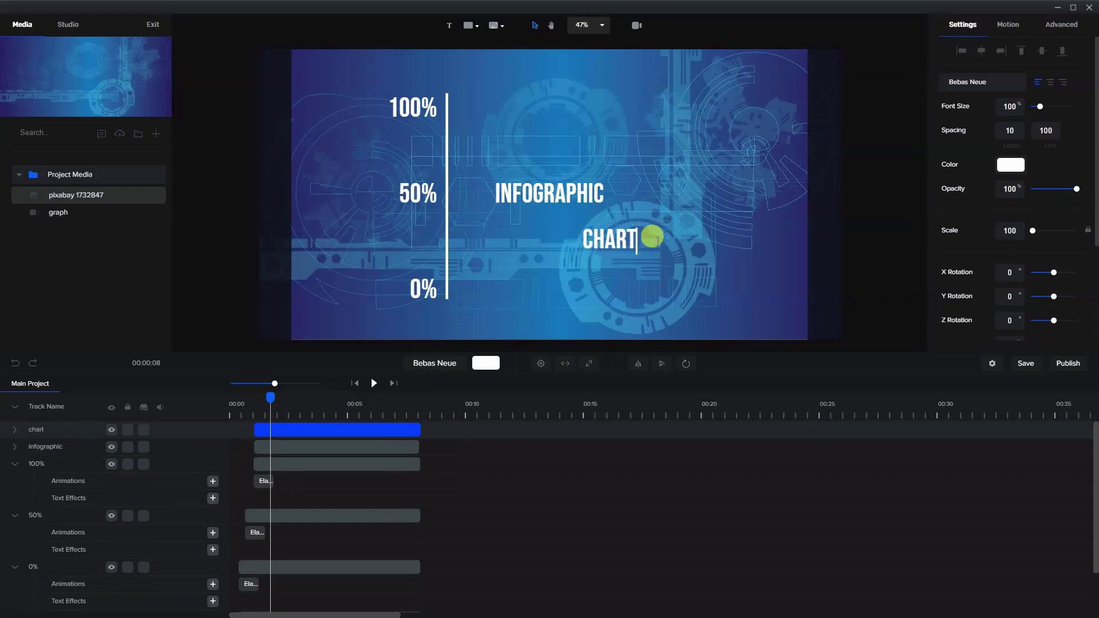
pyautogui.click(607, 256)
pyautogui.moveTo(607, 256); pyautogui.dragTo(633, 191)
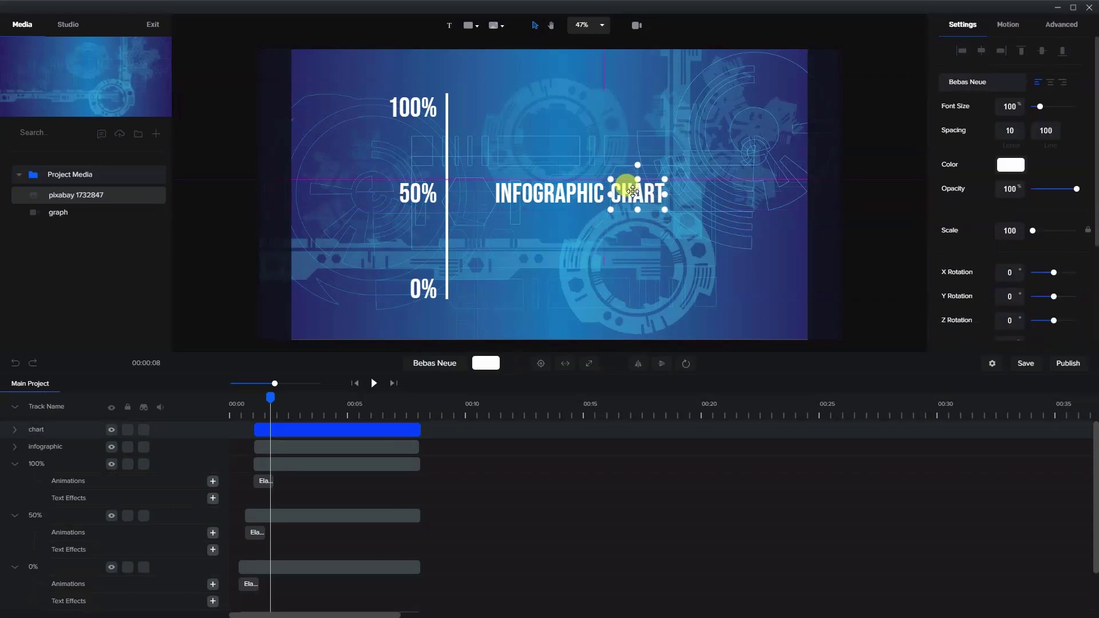
pyautogui.click(632, 252)
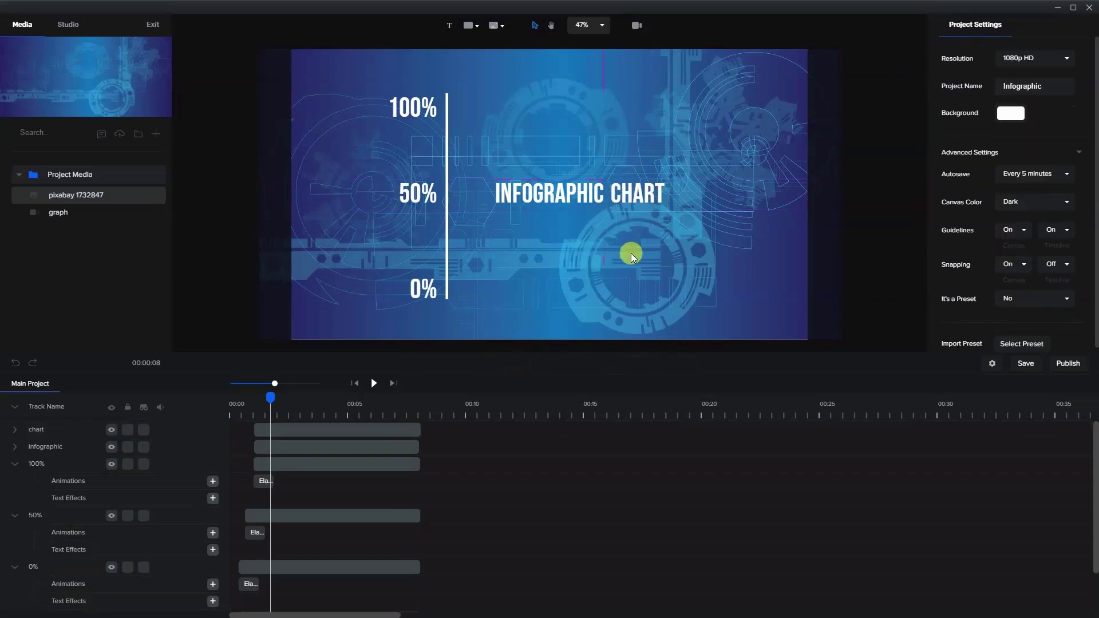
# Color the word INFOGRAPHIC cyan (#00FFF9) and move both title words together to the top of the canvas.
pyautogui.click(589, 203)
pyautogui.click(1011, 165)
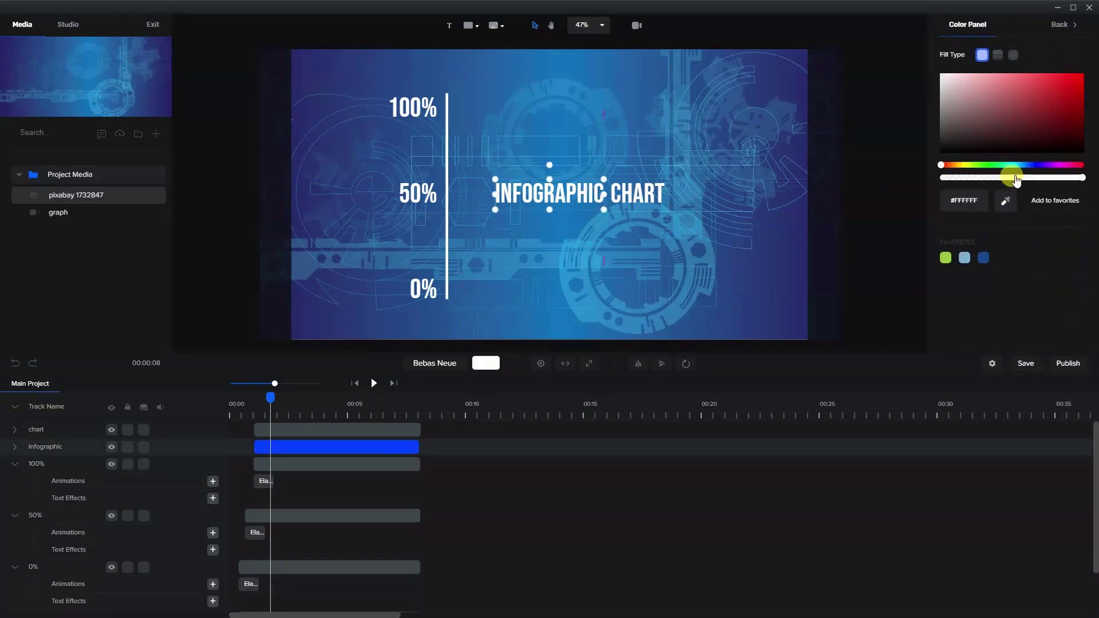
pyautogui.click(1016, 166)
pyautogui.moveTo(1017, 114); pyautogui.dragTo(1083, 74)
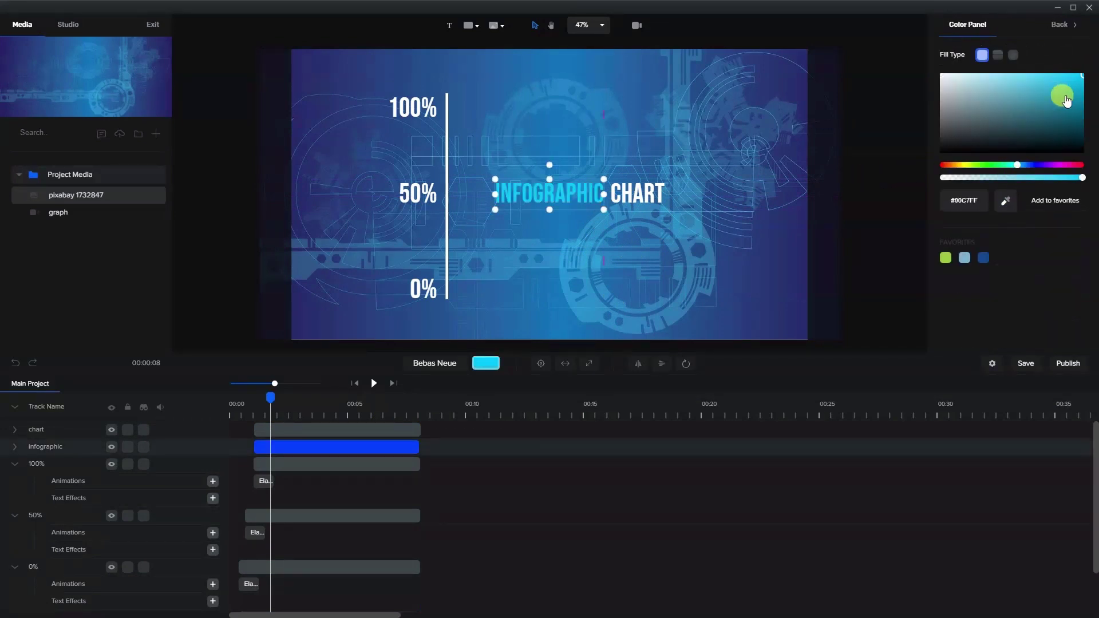
pyautogui.moveTo(1018, 168); pyautogui.dragTo(1013, 169)
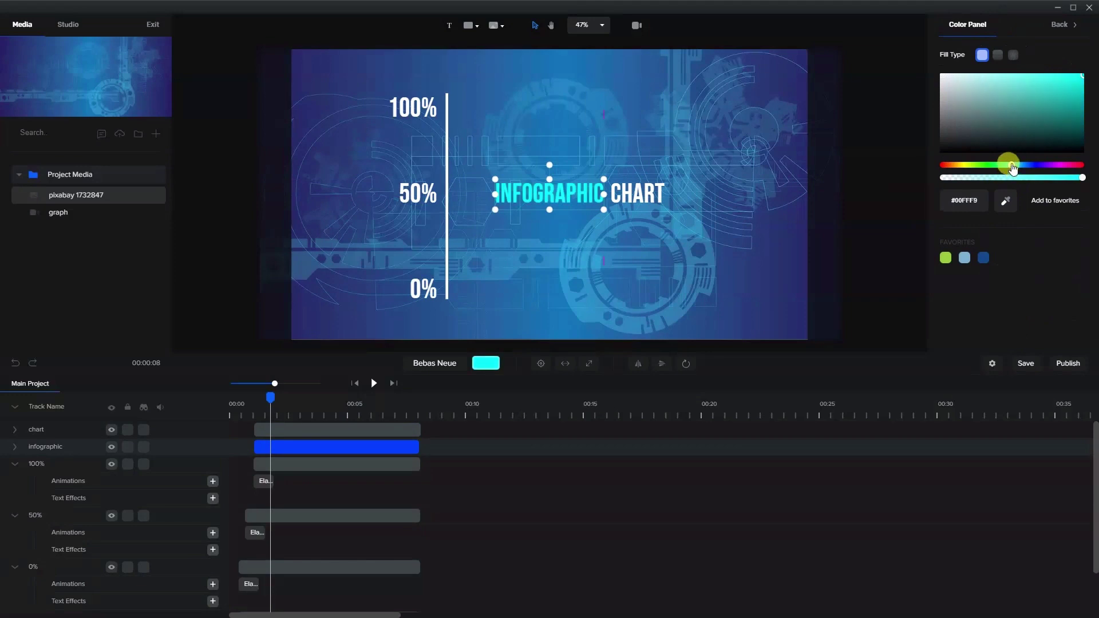
pyautogui.click(700, 135)
pyautogui.moveTo(492, 164); pyautogui.dragTo(719, 238)
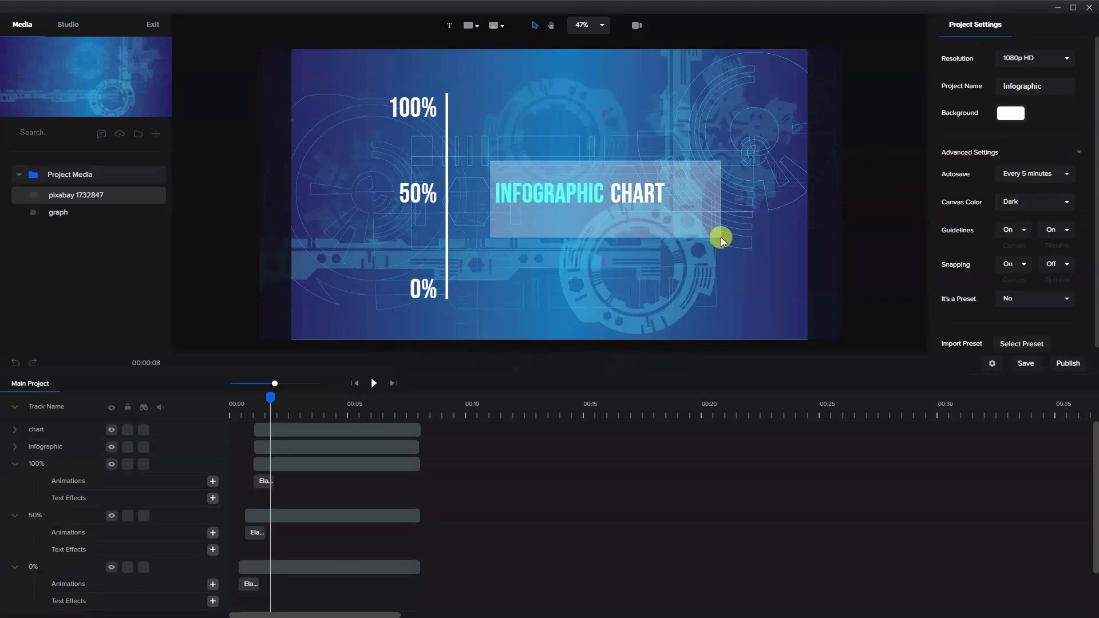
pyautogui.moveTo(607, 195); pyautogui.dragTo(621, 83)
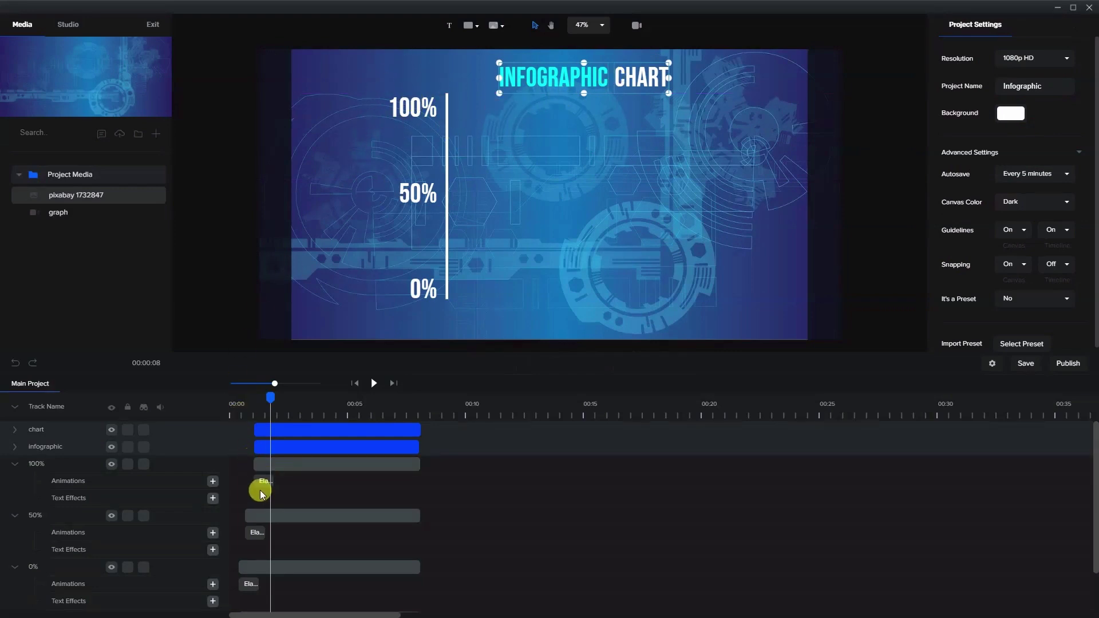
# Copy the 100% label's elastic entrance animation onto the infographic and chart text clips.
pyautogui.click(262, 484)
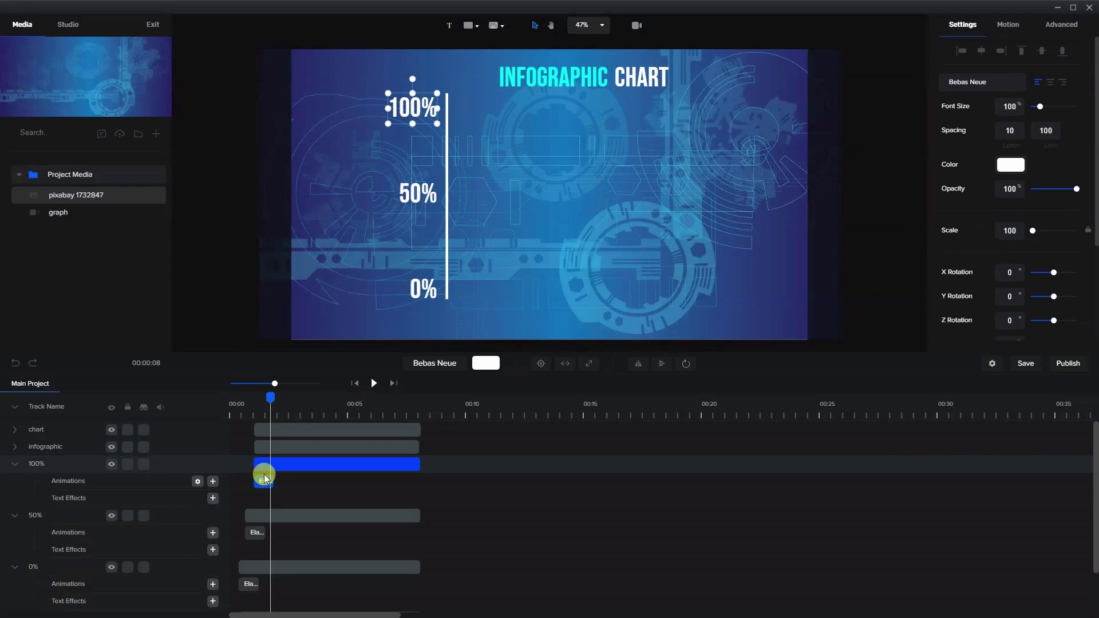
pyautogui.click(263, 446)
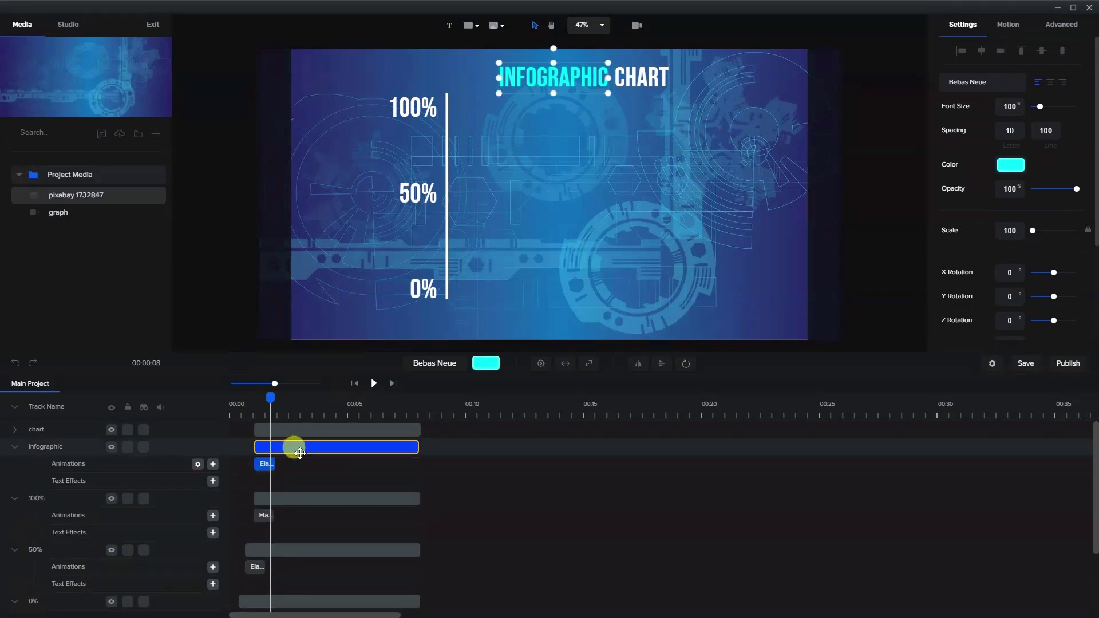
pyautogui.click(274, 430)
pyautogui.click(275, 430)
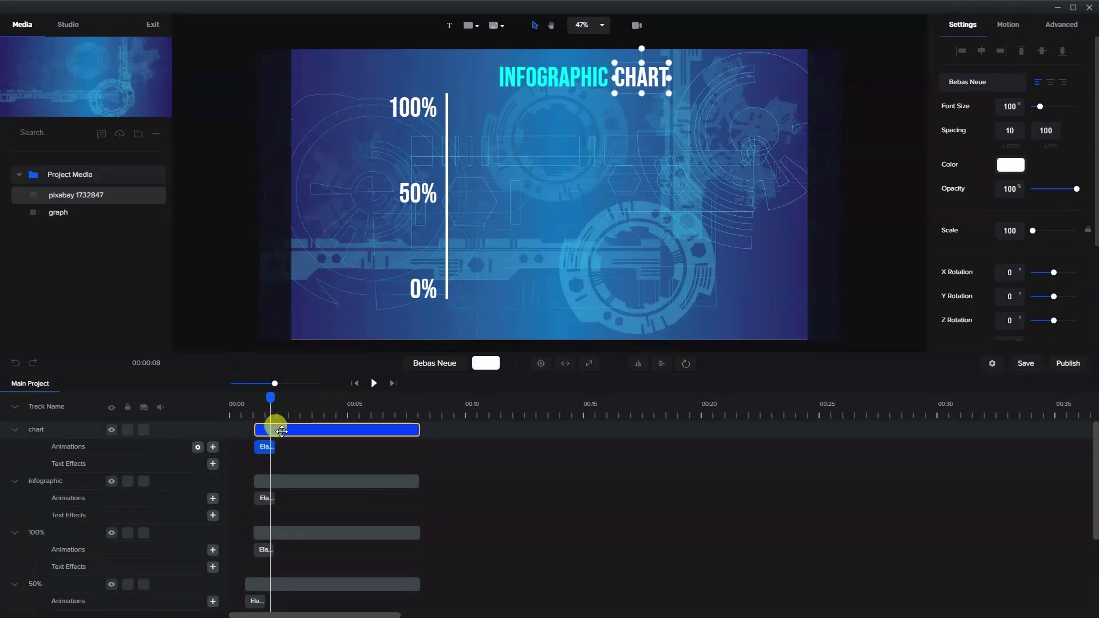
# Preview the animation from the beginning to check the title and label entrances.
pyautogui.moveTo(269, 396); pyautogui.dragTo(224, 403)
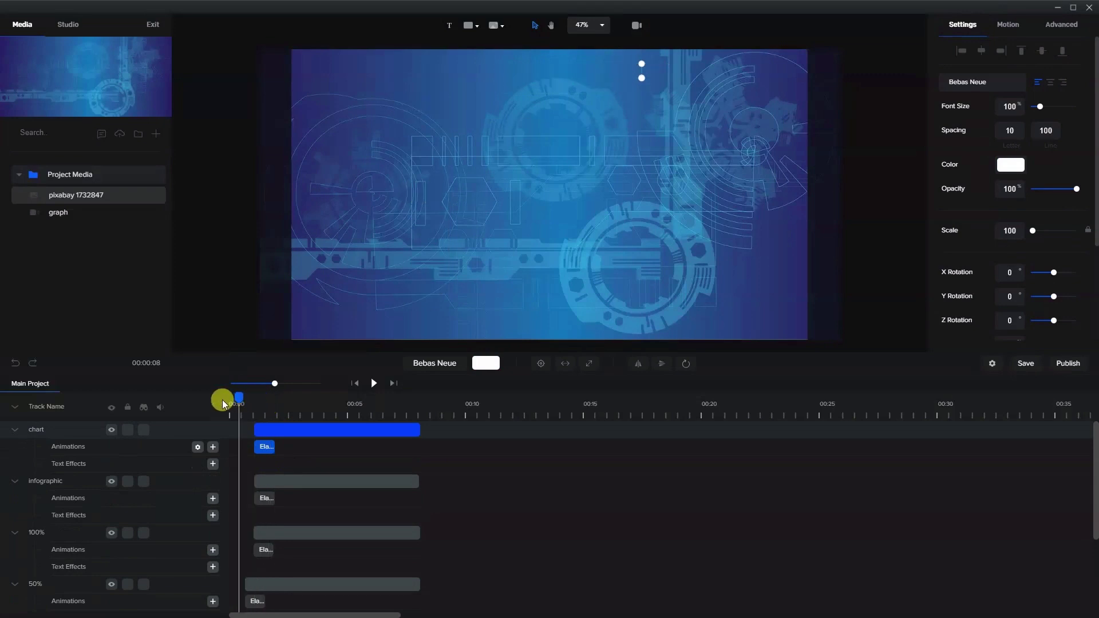
pyautogui.click(373, 384)
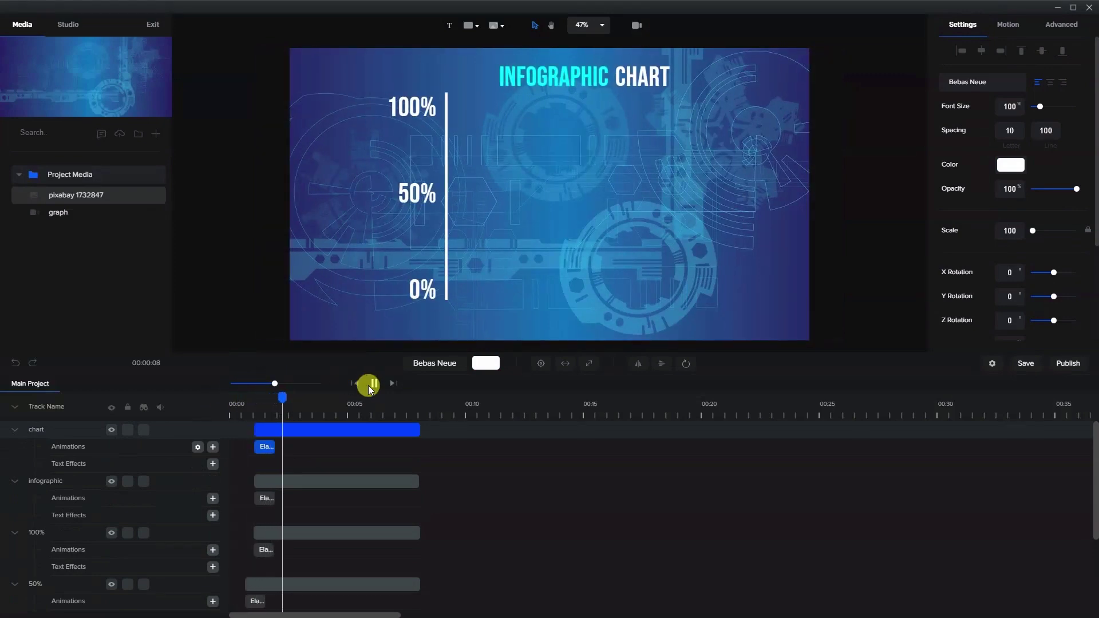
pyautogui.click(370, 387)
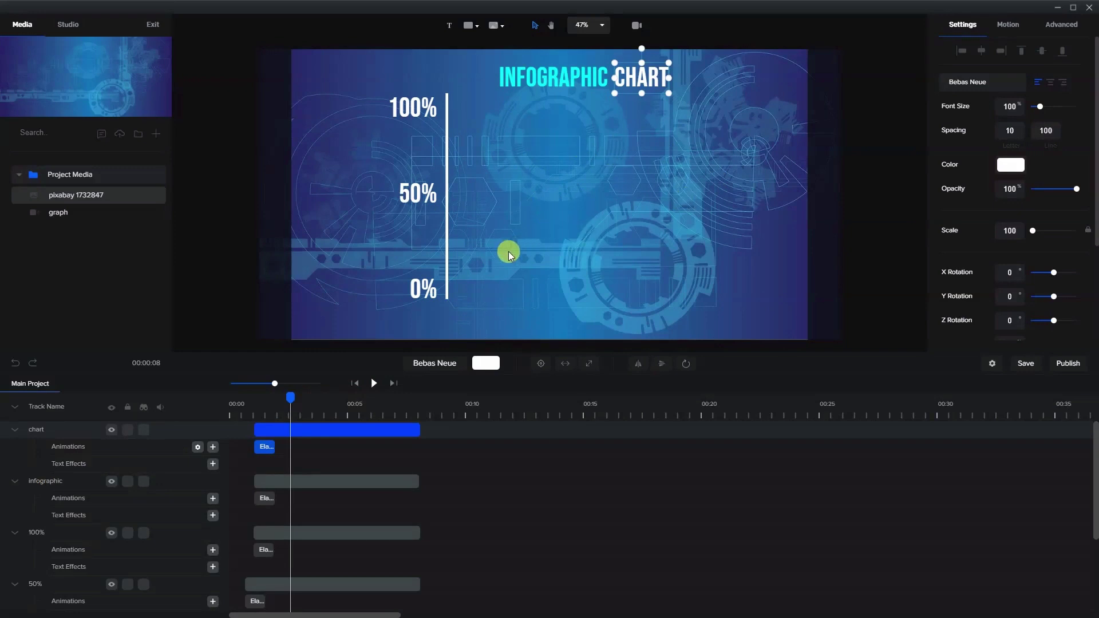
# Add a white rectangle and shape it into a narrow vertical bar beside the axis line, matching the line's full height.
pyautogui.click(469, 25)
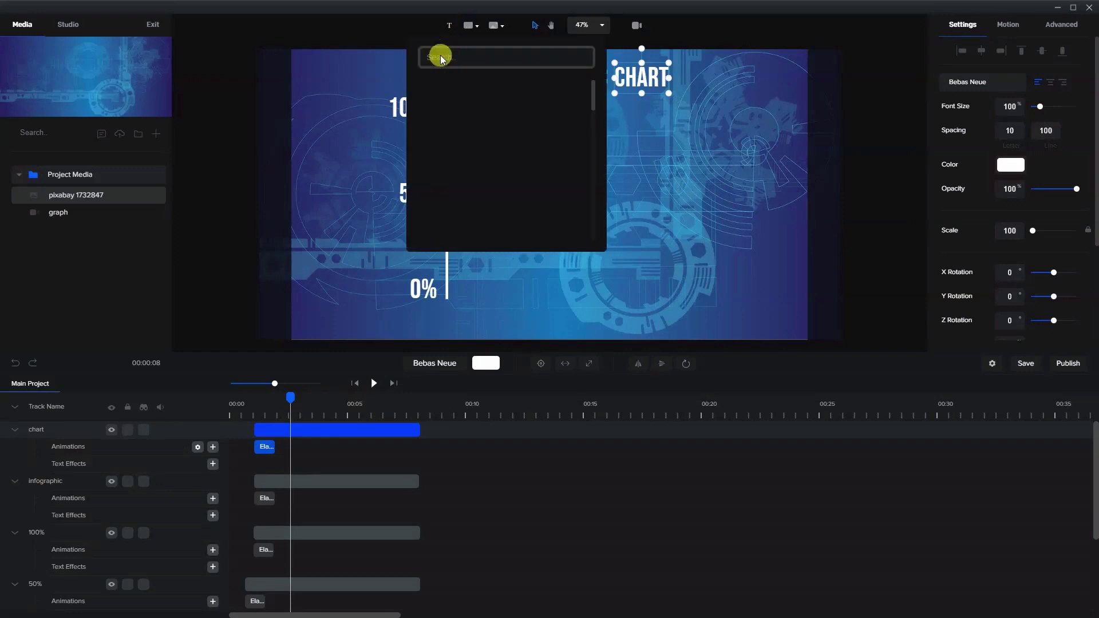
pyautogui.click(427, 92)
pyautogui.click(616, 216)
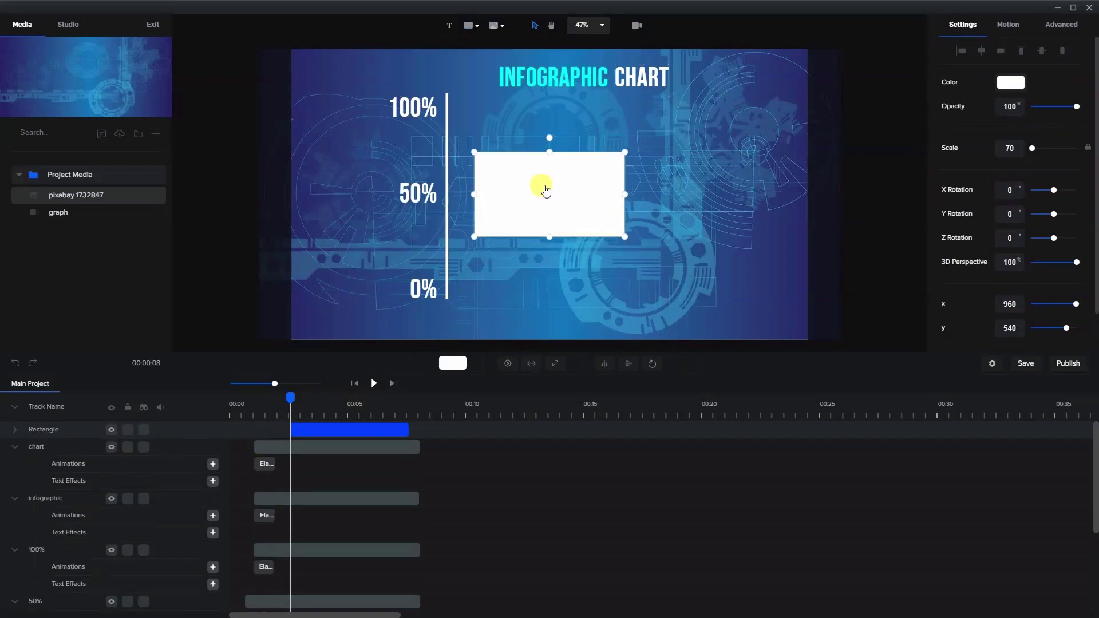
pyautogui.moveTo(544, 189); pyautogui.dragTo(496, 136)
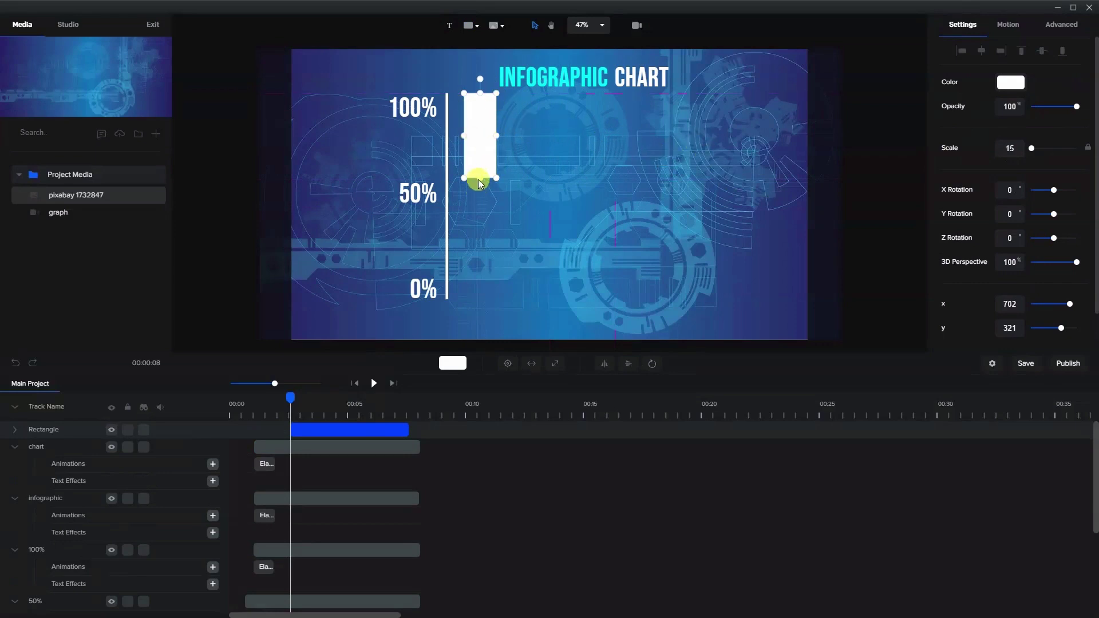
pyautogui.moveTo(480, 178); pyautogui.dragTo(485, 298)
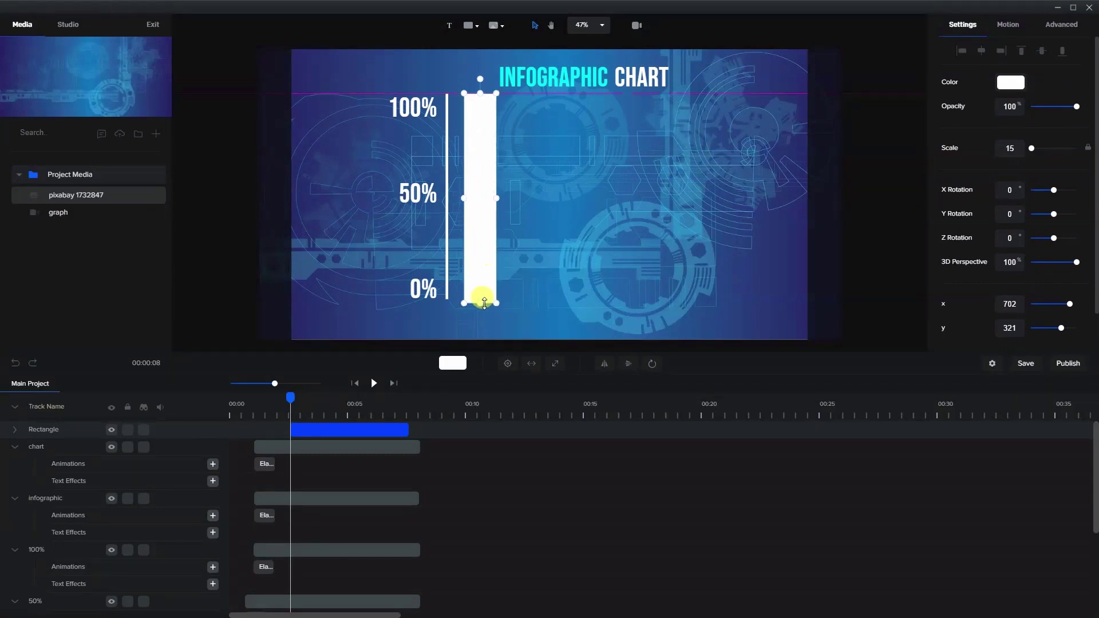
pyautogui.click(541, 261)
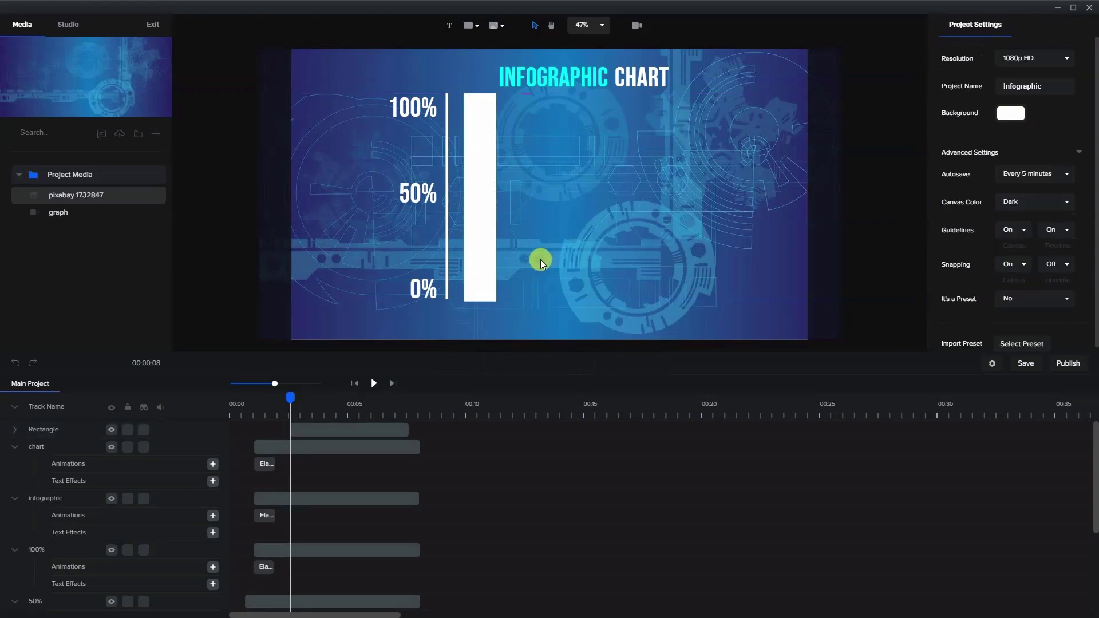
pyautogui.click(489, 291)
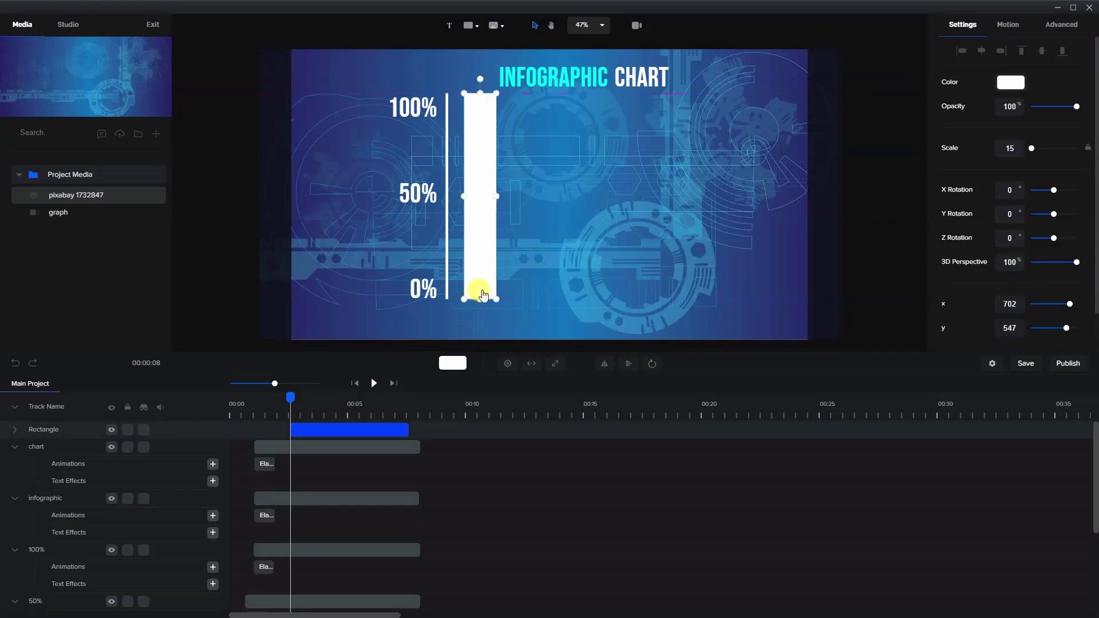
pyautogui.click(526, 132)
# Lower the bar's opacity to 30% and extend its clip to end with the other clips.
pyautogui.click(482, 162)
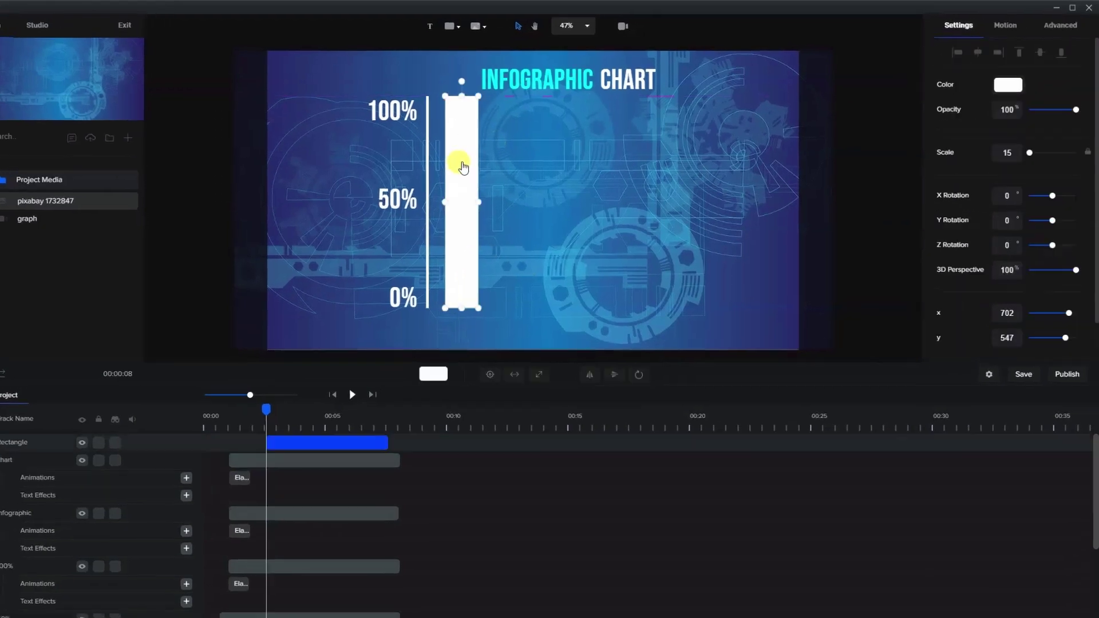
pyautogui.moveTo(1074, 109); pyautogui.dragTo(1062, 110)
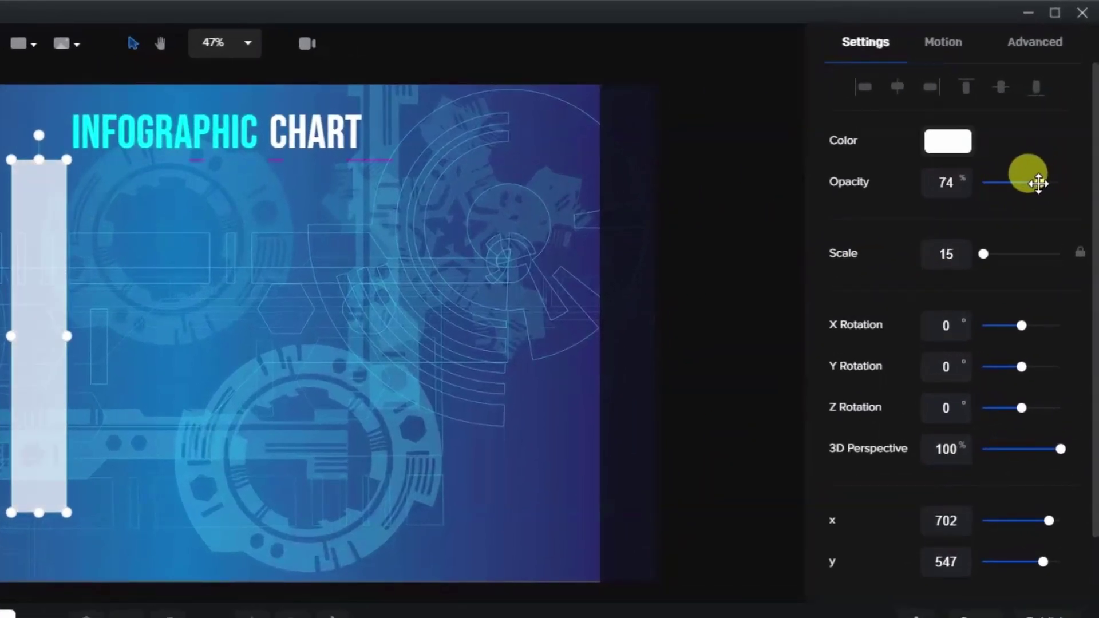
pyautogui.moveTo(1039, 183); pyautogui.dragTo(1007, 183)
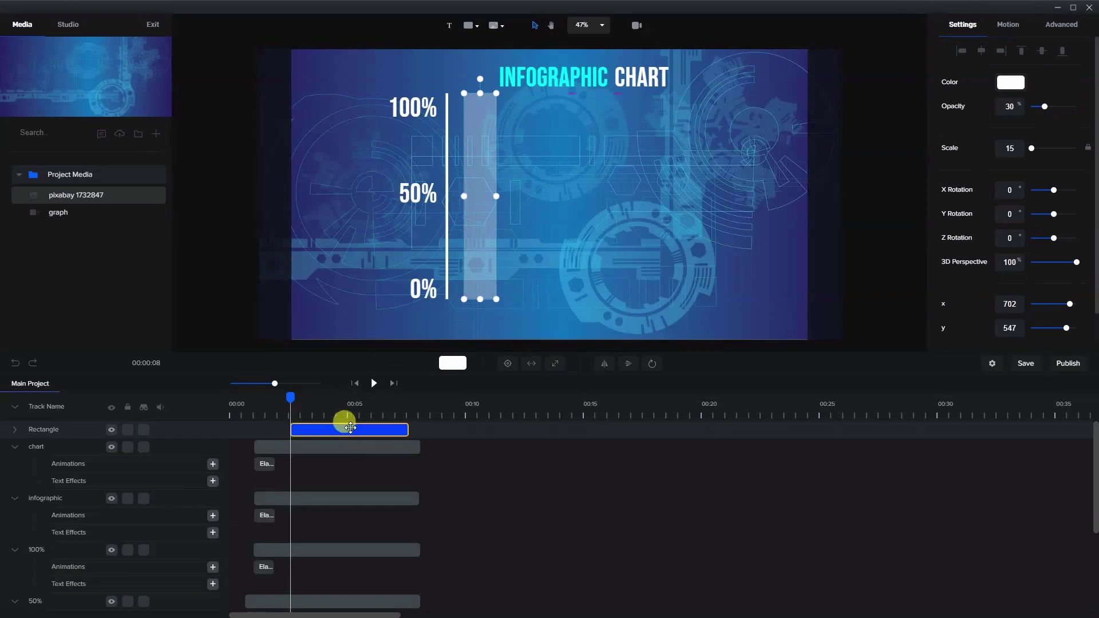
pyautogui.moveTo(292, 392); pyautogui.dragTo(307, 412)
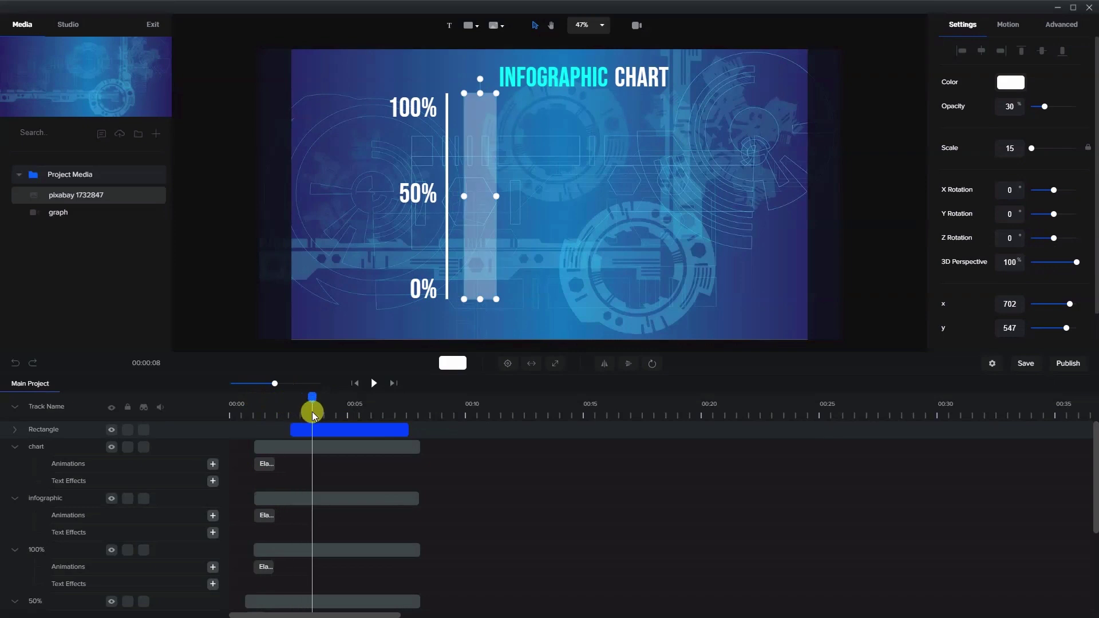
pyautogui.moveTo(408, 431); pyautogui.dragTo(412, 427)
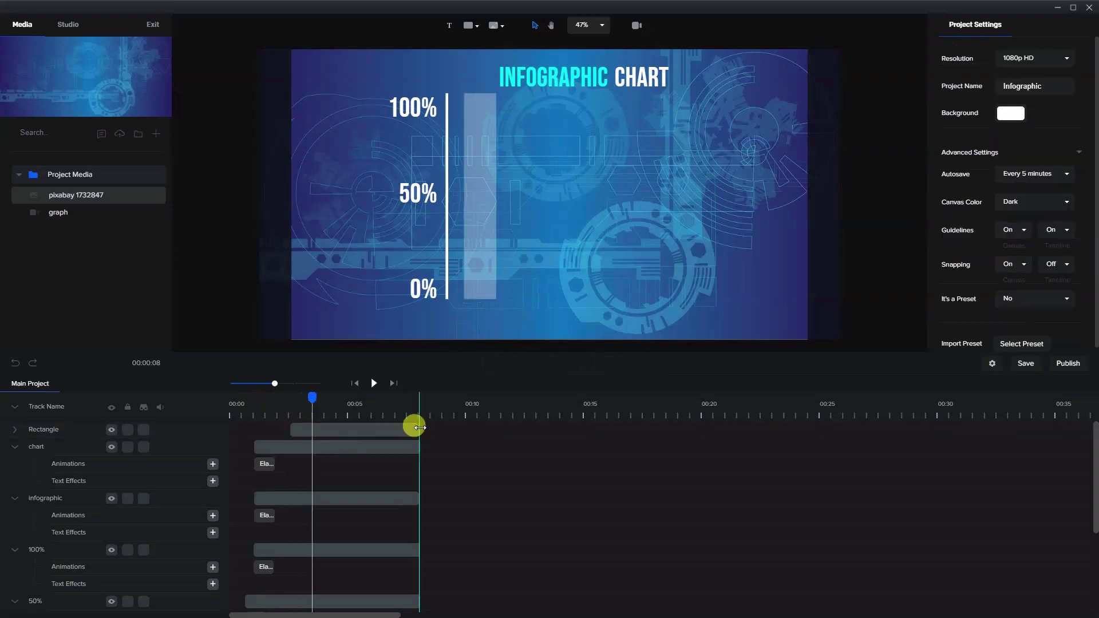
# Duplicate the translucent bar's clip and trim the copy's start so it begins about one second after the original.
pyautogui.click(352, 426)
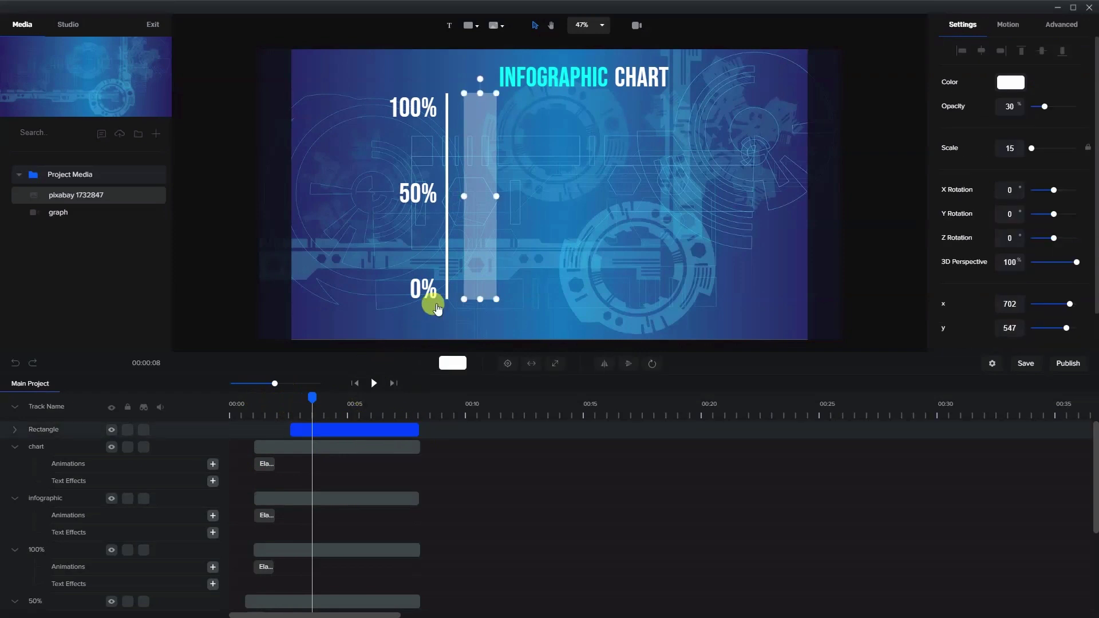
pyautogui.rightClick(360, 425)
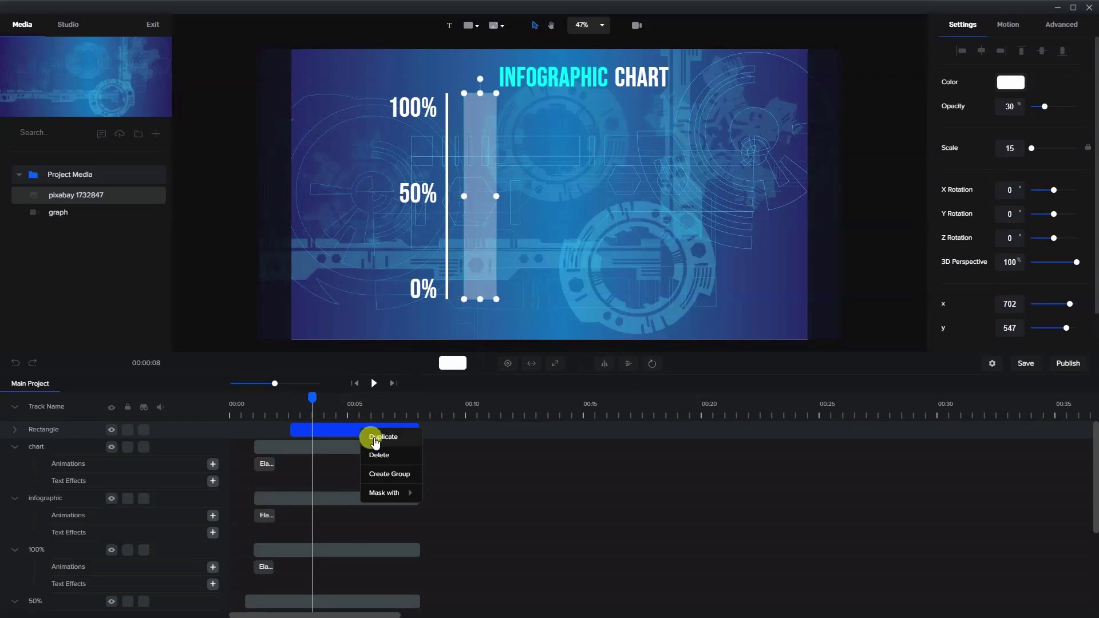
pyautogui.click(371, 437)
pyautogui.moveTo(292, 428); pyautogui.dragTo(317, 428)
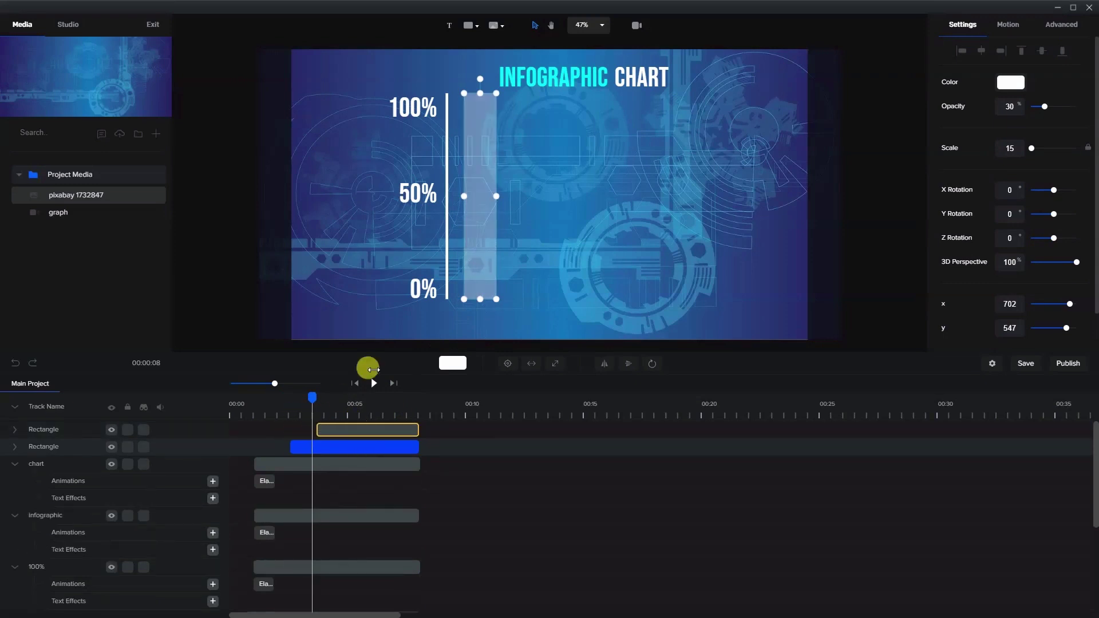
# Shorten the duplicate bar from its top edge to about 70% of the axis height and set its opacity to 100%.
pyautogui.click(479, 92)
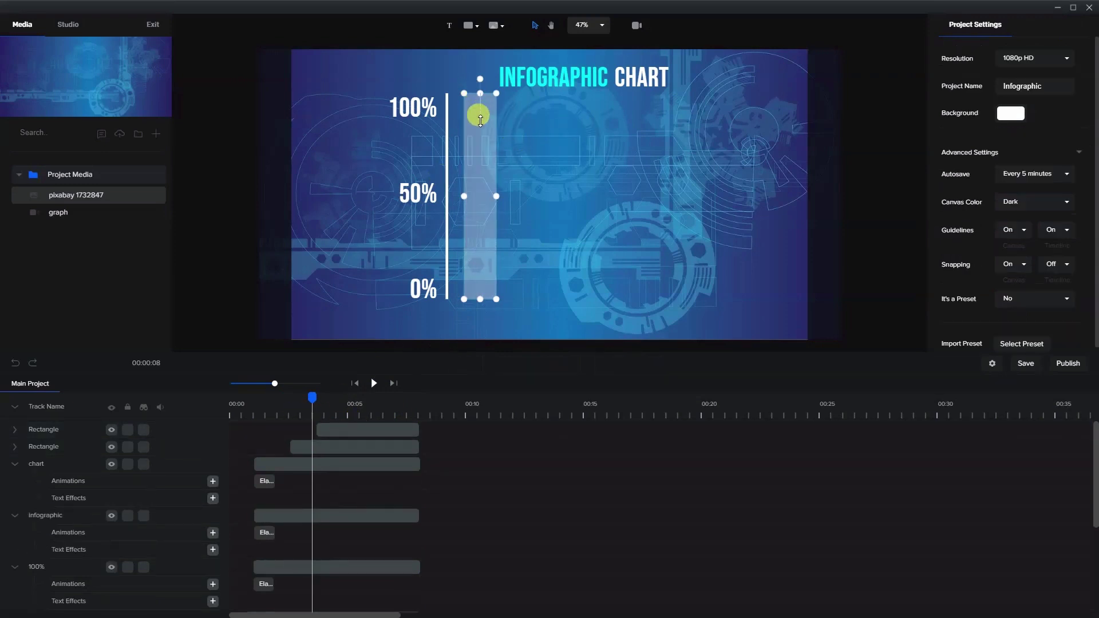
pyautogui.click(342, 400)
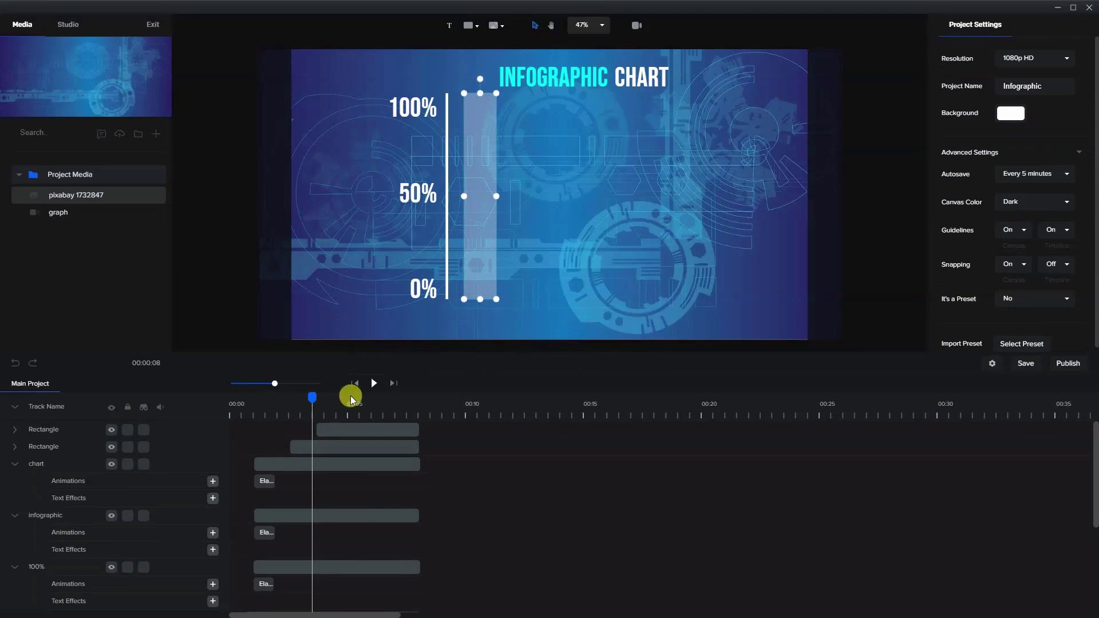
pyautogui.moveTo(314, 393); pyautogui.dragTo(344, 396)
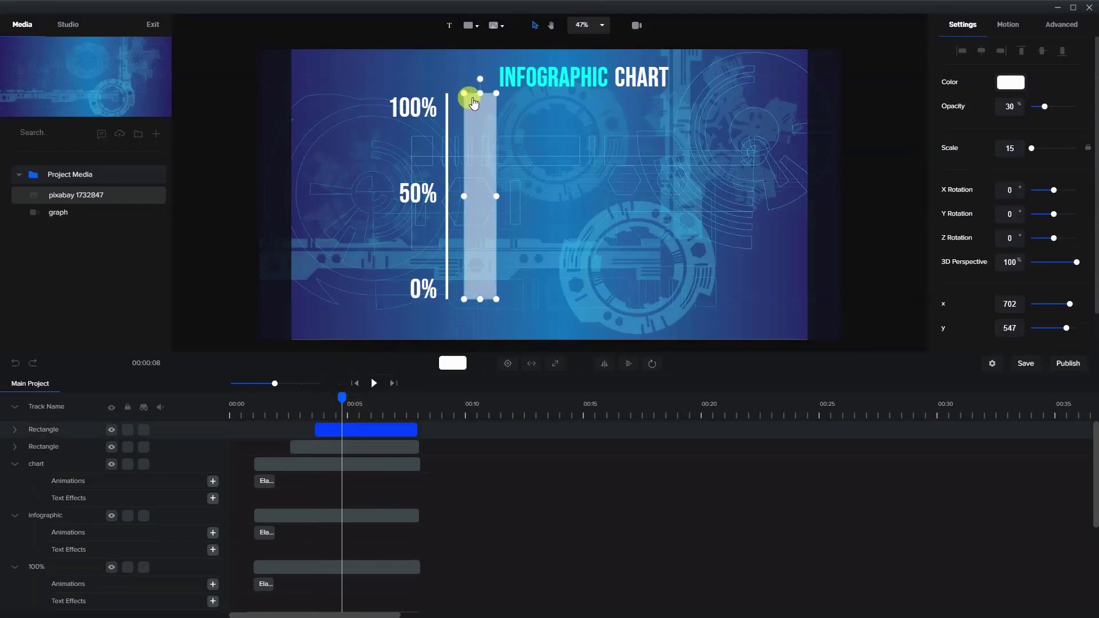
pyautogui.moveTo(481, 92); pyautogui.dragTo(491, 151)
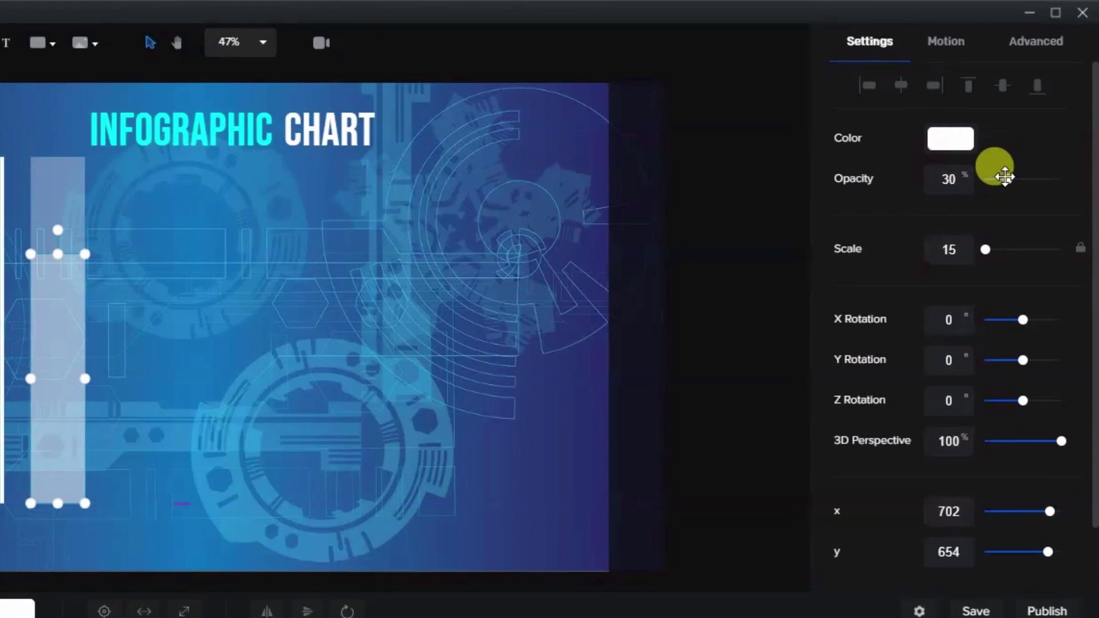
pyautogui.moveTo(1005, 177); pyautogui.dragTo(1054, 177)
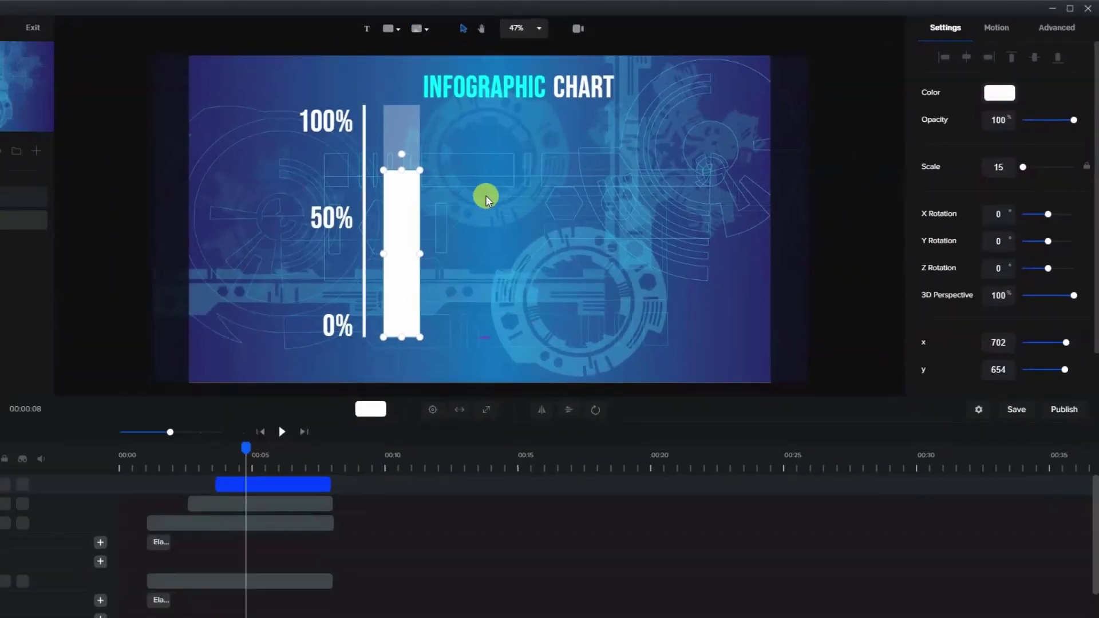
pyautogui.click(160, 297)
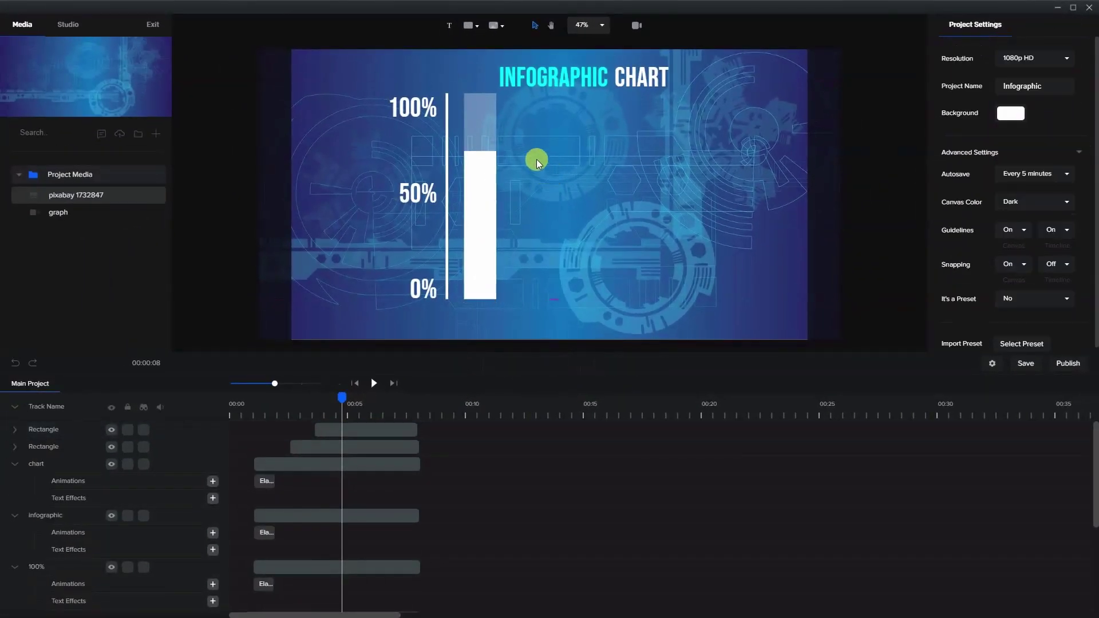
pyautogui.click(486, 193)
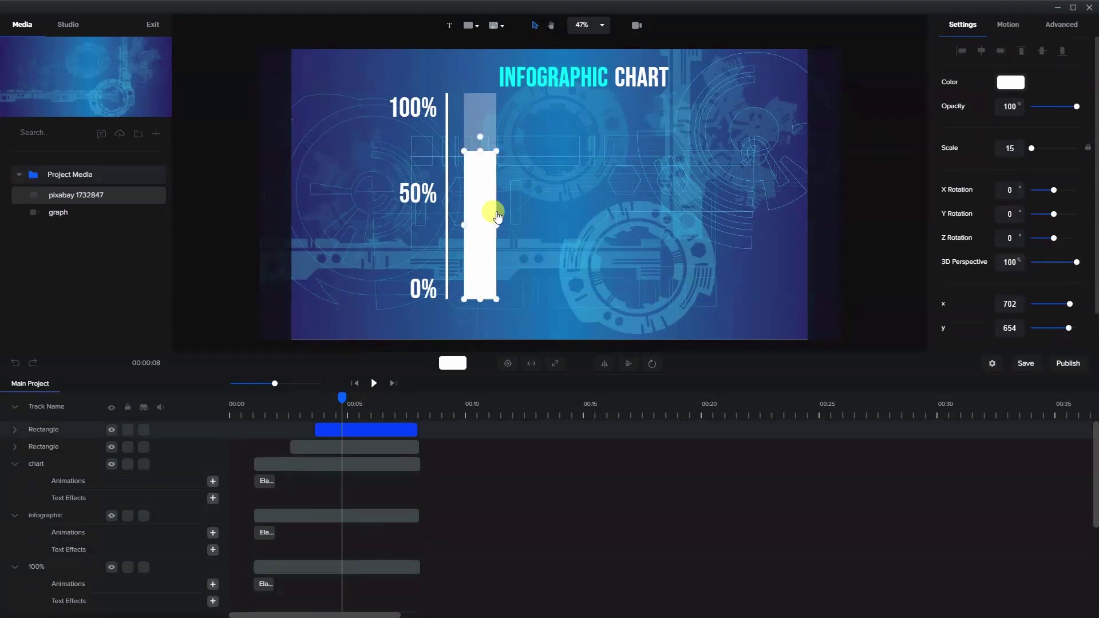
pyautogui.click(534, 273)
# Duplicate the 0% label and move the copy to the right of the bar's base.
pyautogui.click(422, 302)
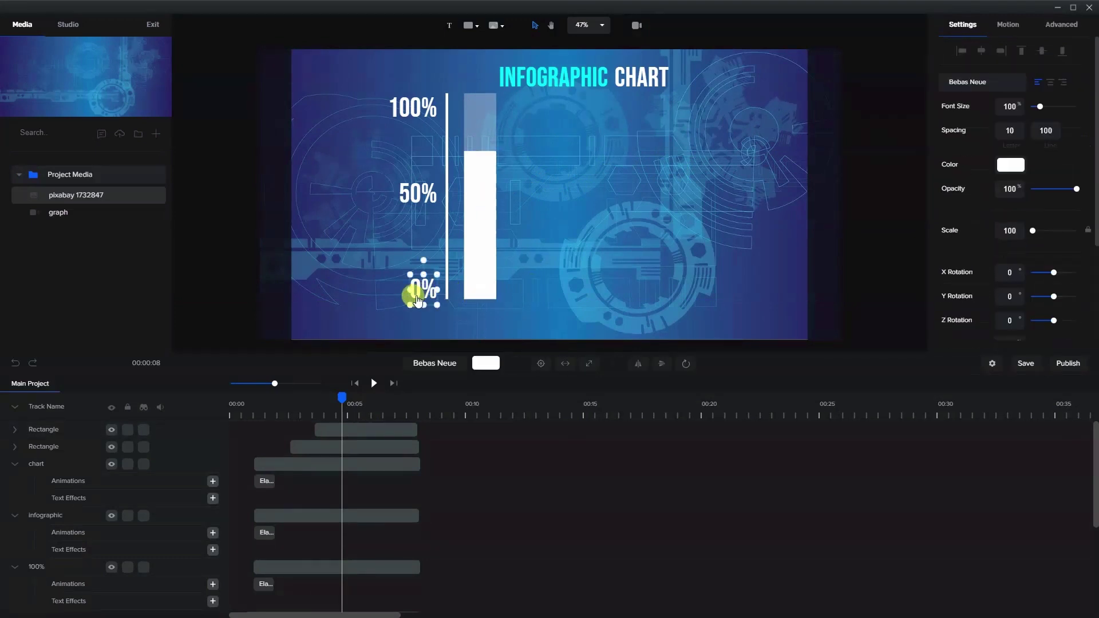
pyautogui.click(356, 431)
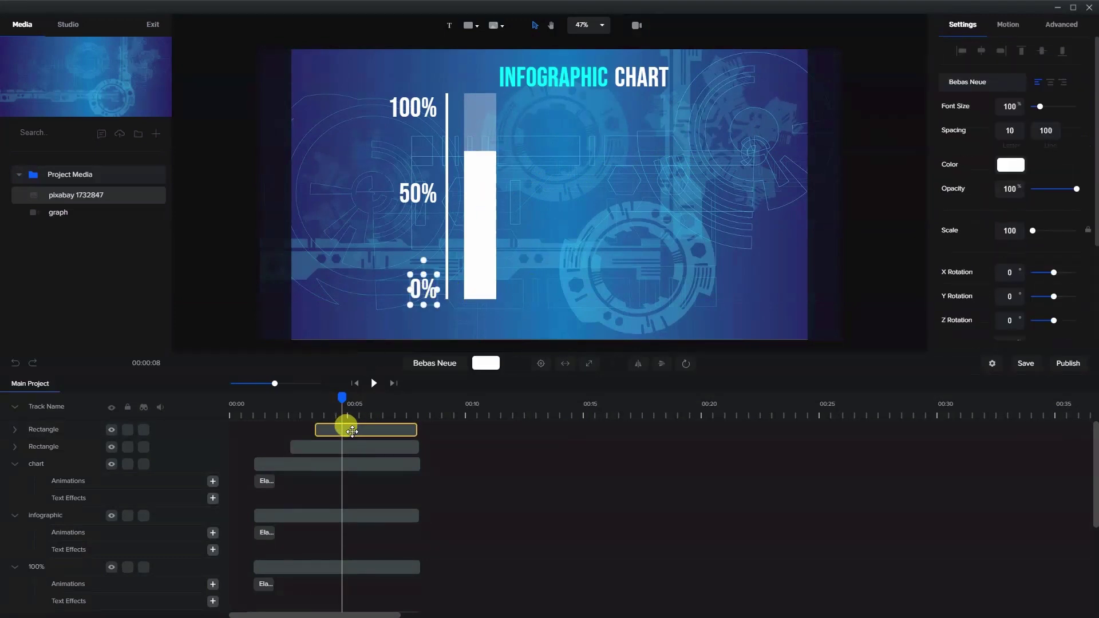
pyautogui.scroll(-5, 351, 435)
pyautogui.rightClick(352, 517)
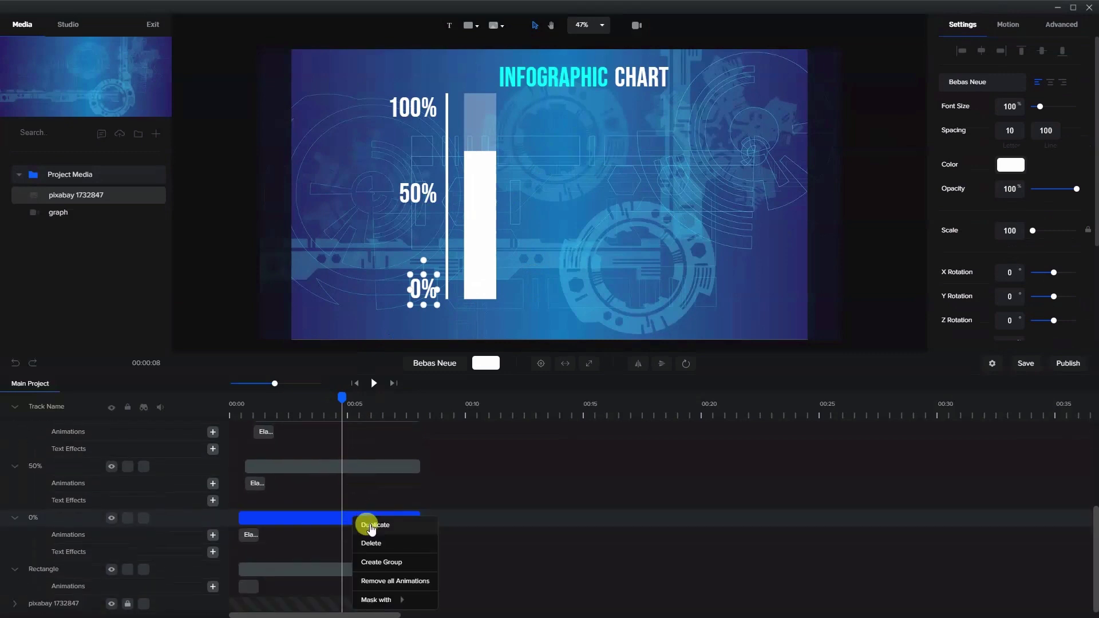
pyautogui.click(371, 525)
pyautogui.click(429, 296)
pyautogui.moveTo(422, 302); pyautogui.dragTo(541, 312)
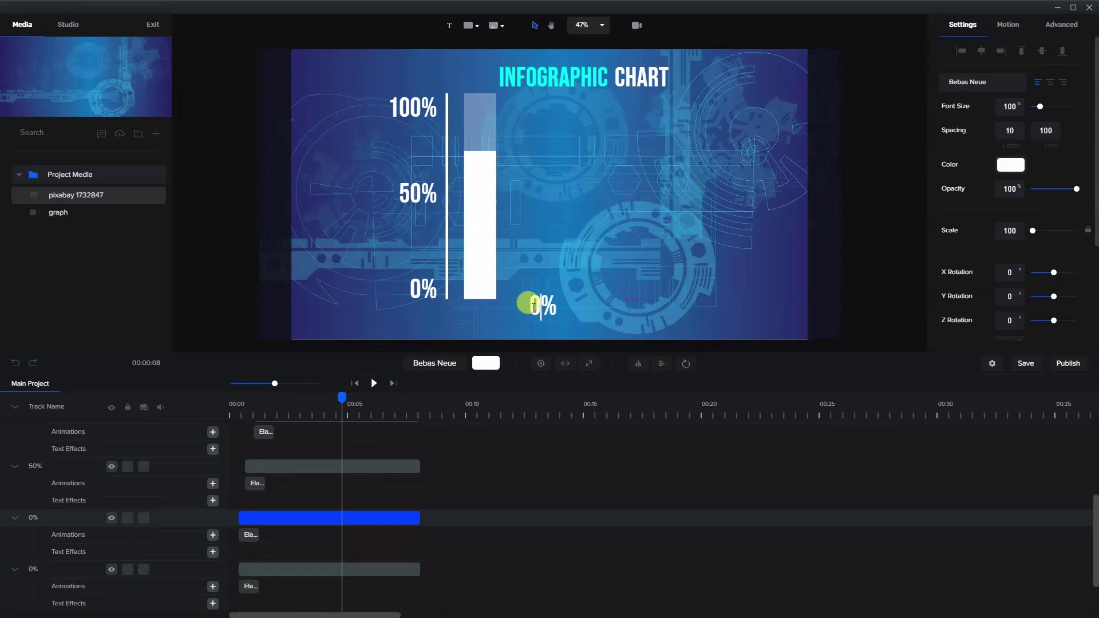
# Change the duplicated label's text to "a" and place it centered just beneath the bar.
pyautogui.click(551, 308)
pyautogui.click(538, 304)
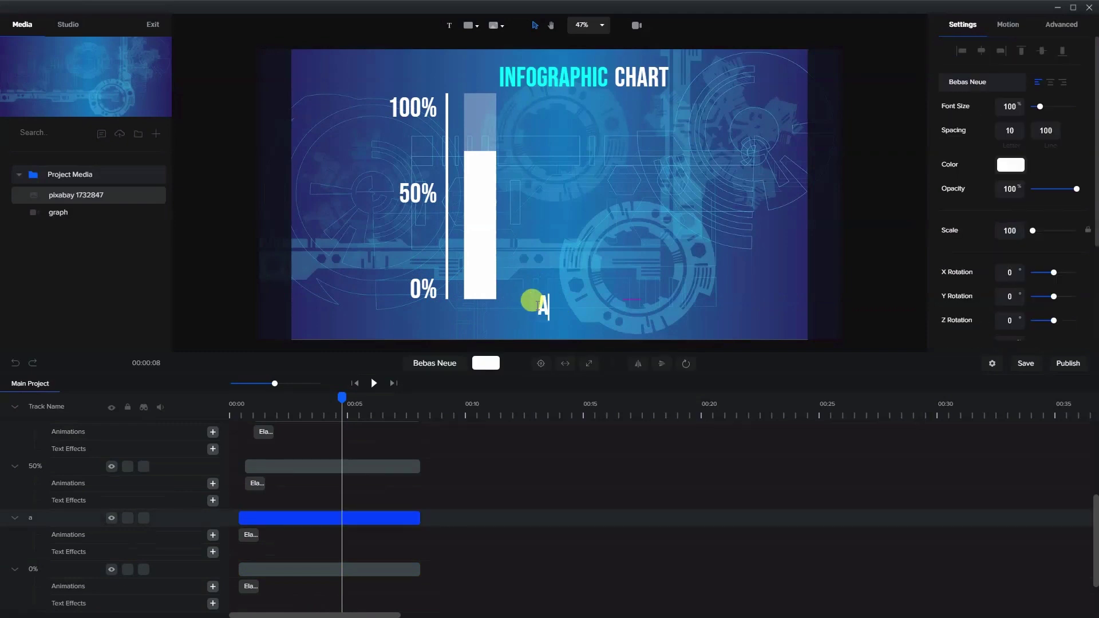
pyautogui.click(596, 251)
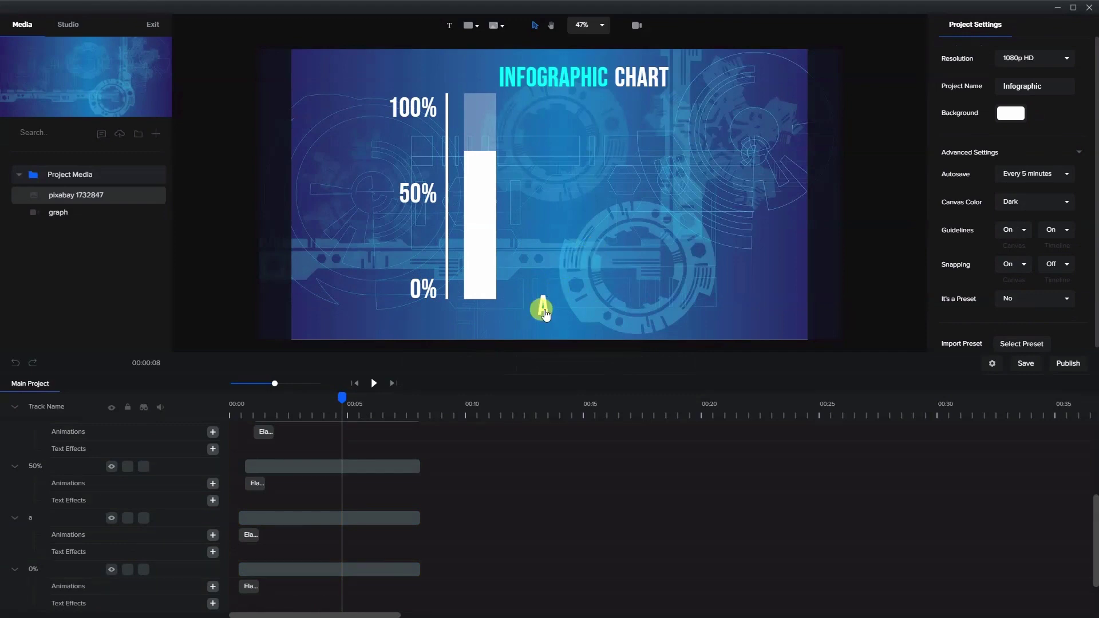
pyautogui.moveTo(546, 314); pyautogui.dragTo(482, 325)
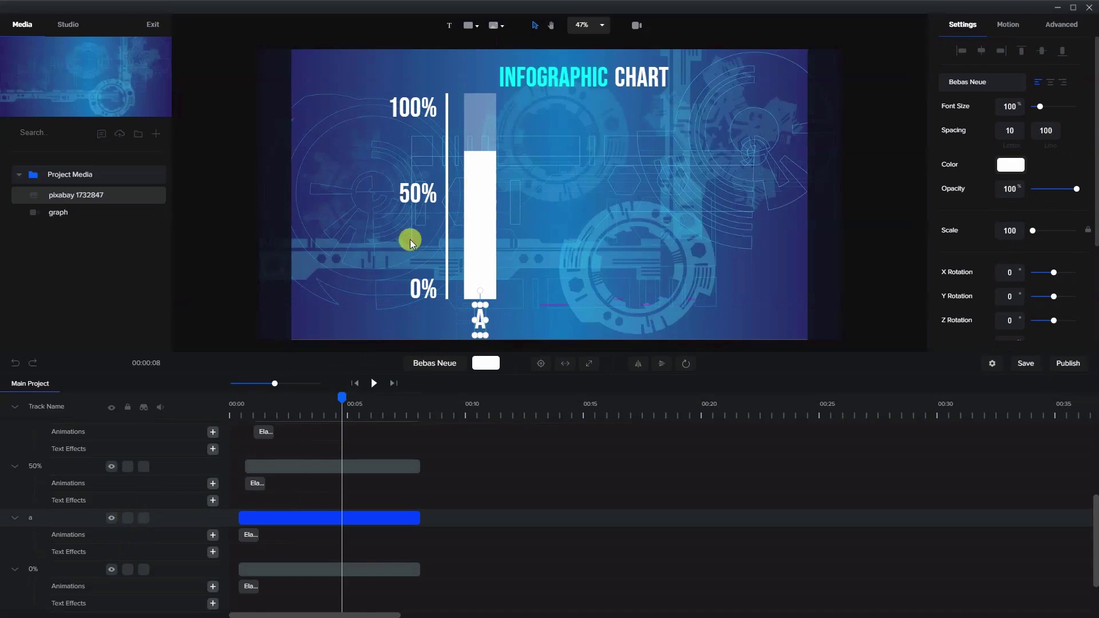
# Move the "a" track directly beneath the two bar tracks and trim its clip to start together with the translucent bar.
pyautogui.click(30, 521)
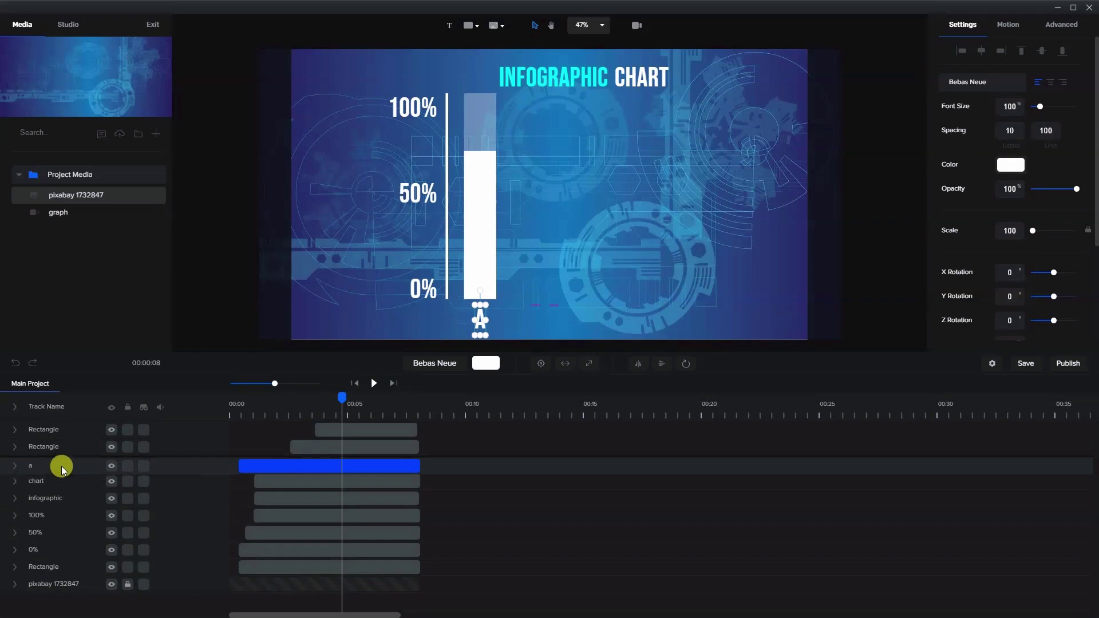
pyautogui.click(61, 467)
pyautogui.click(248, 461)
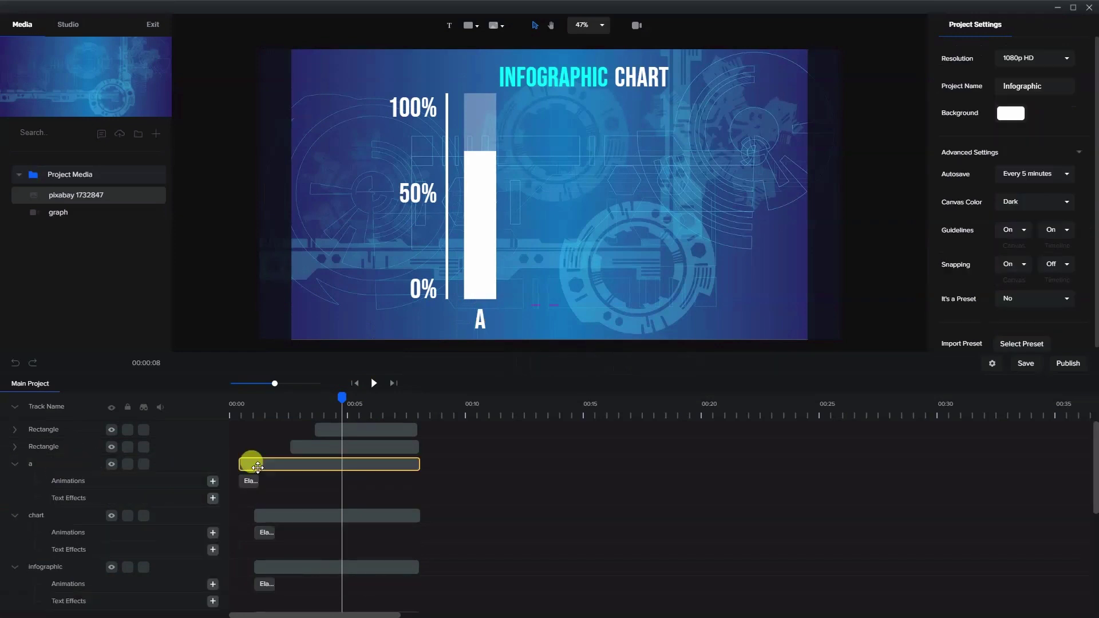
pyautogui.moveTo(241, 465); pyautogui.dragTo(292, 465)
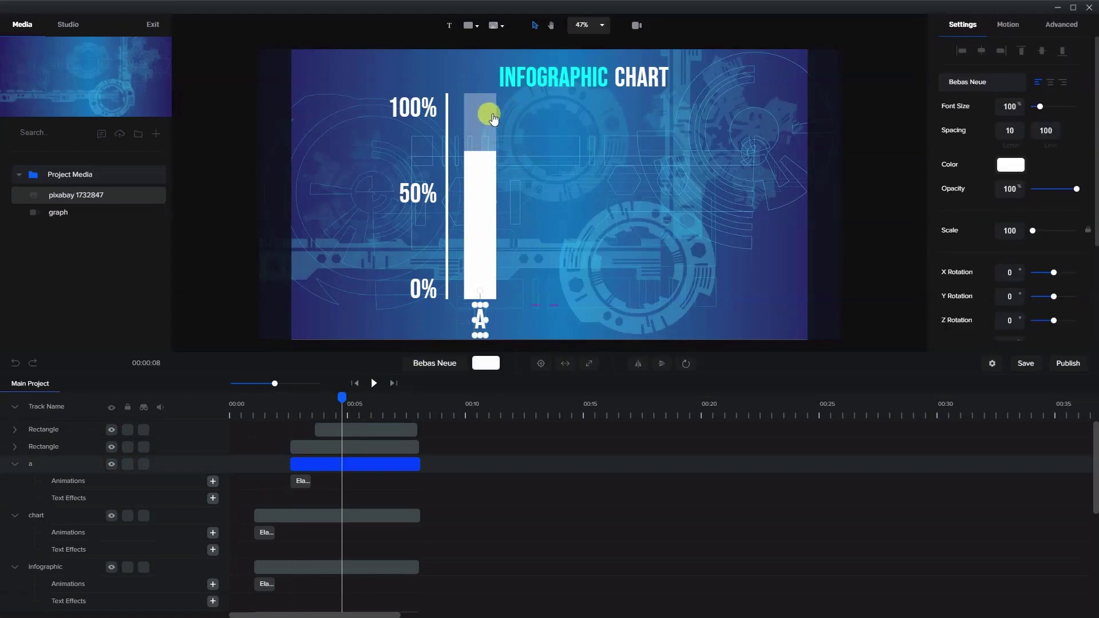
# Delete the elastic entrance animation from the "a" label.
pyautogui.click(308, 482)
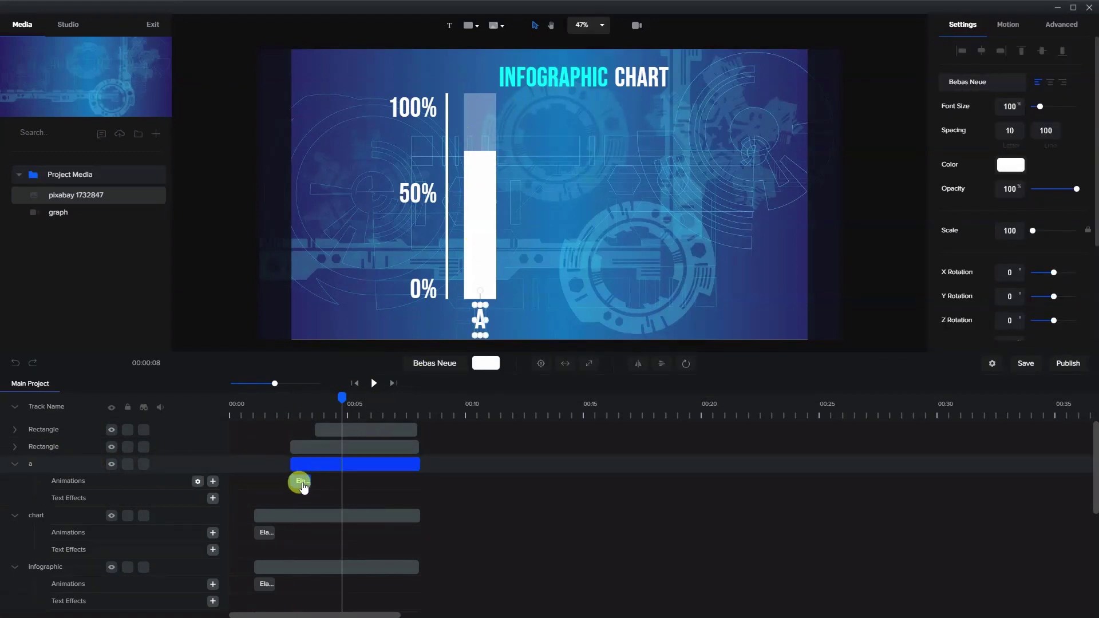
pyautogui.rightClick(303, 486)
pyautogui.click(319, 510)
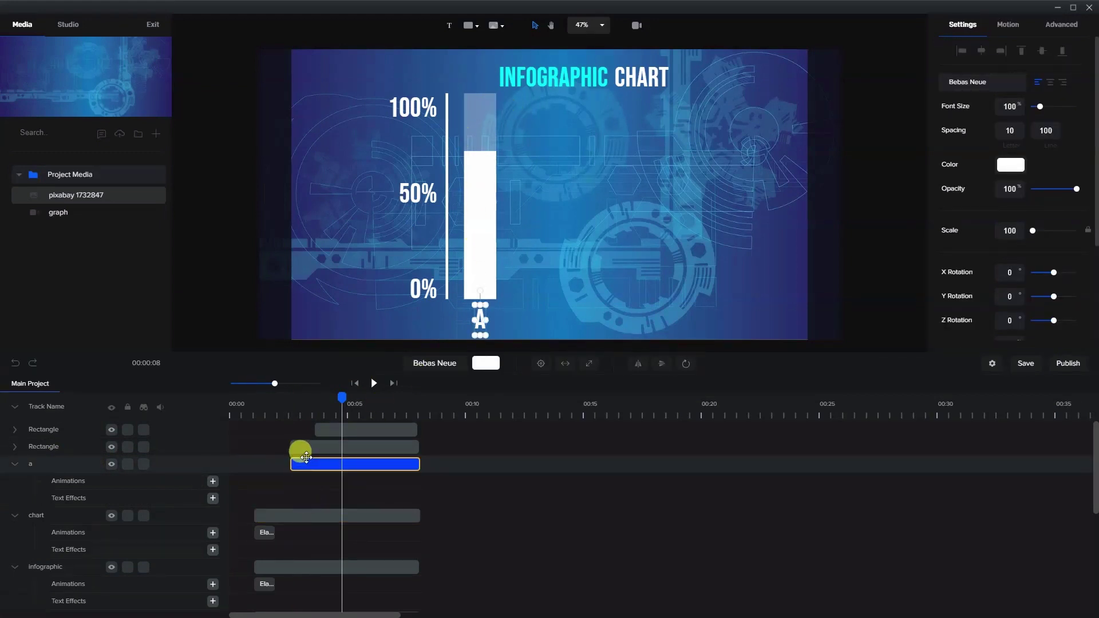
pyautogui.moveTo(306, 457)
pyautogui.mouseDown()
pyautogui.moveTo(310, 466)
pyautogui.moveTo(300, 461)
pyautogui.mouseUp()
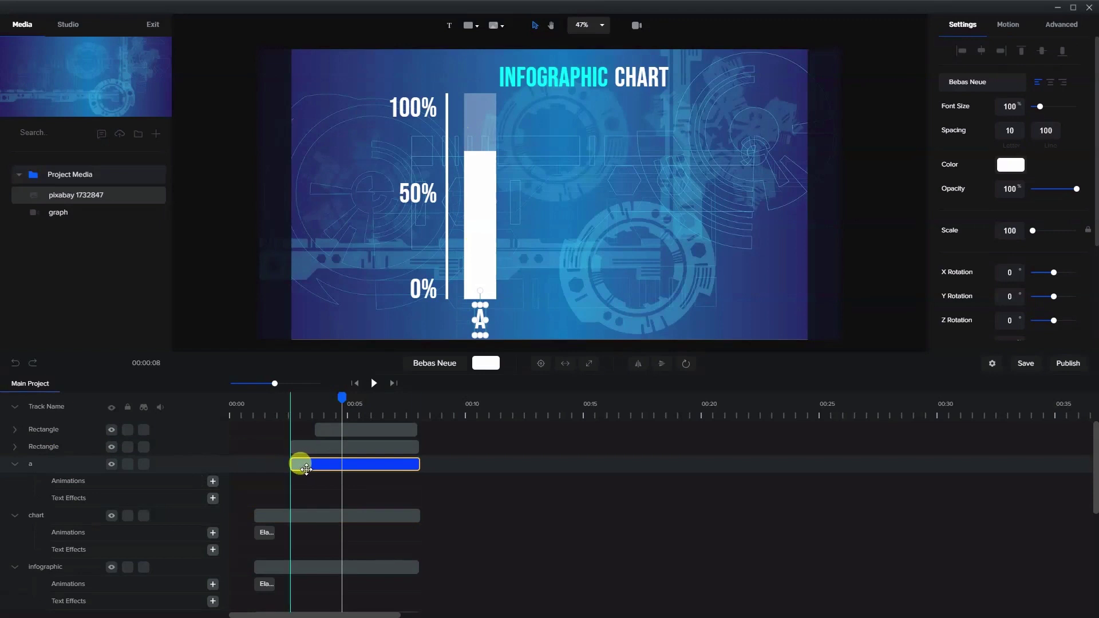
pyautogui.click(538, 252)
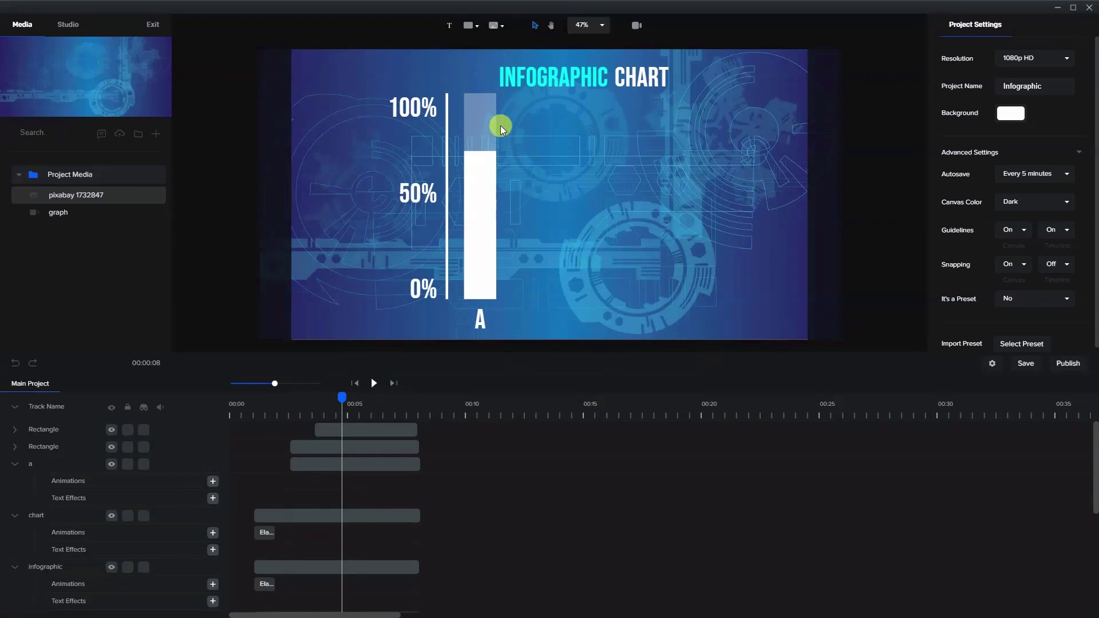
# Apply the Slide Right entrance animation to the translucent full-height bar.
pyautogui.click(485, 126)
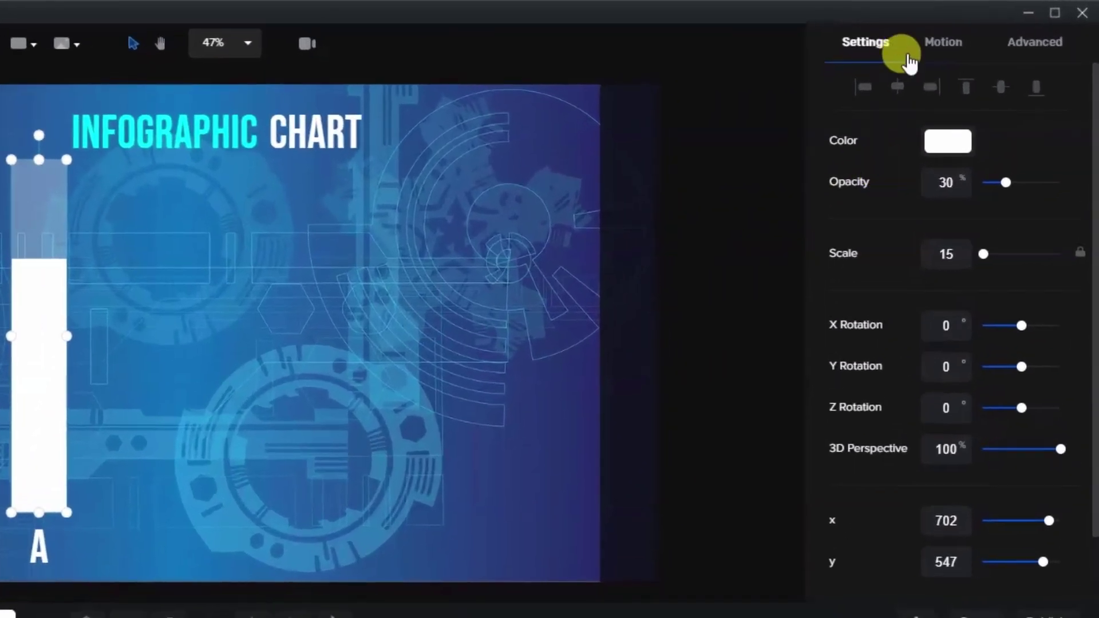
pyautogui.click(1008, 24)
pyautogui.click(915, 232)
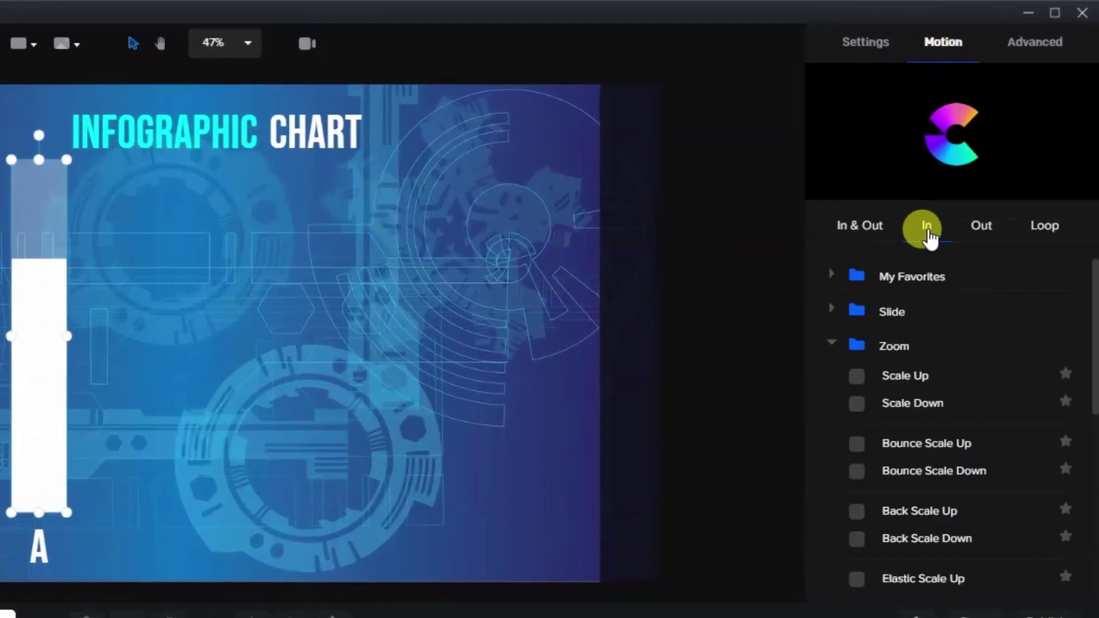
pyautogui.click(833, 343)
pyautogui.click(830, 310)
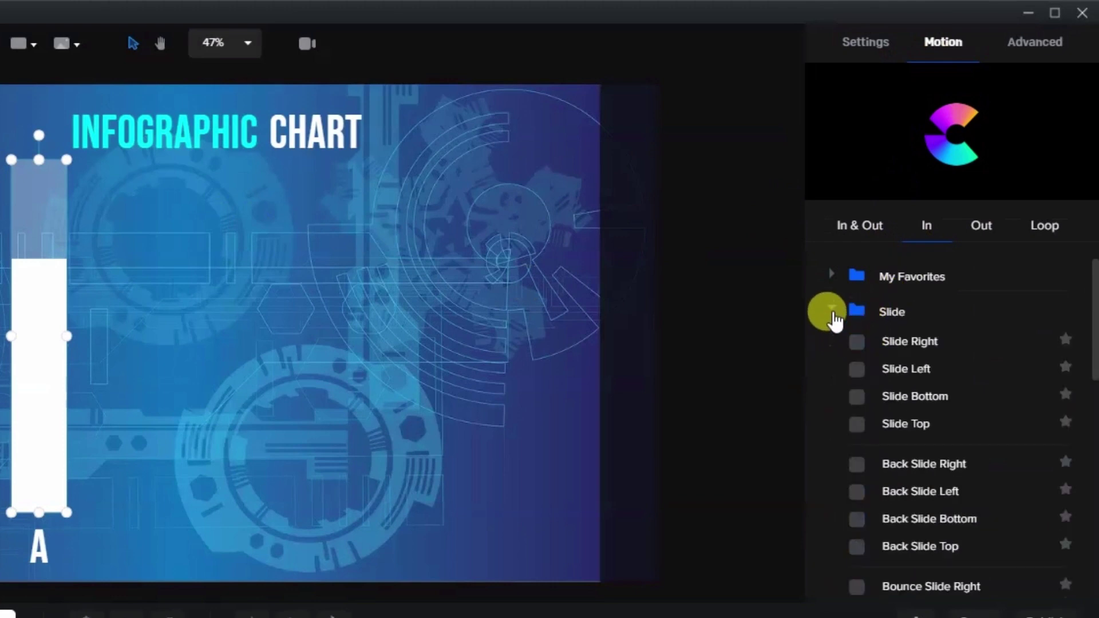
pyautogui.click(884, 343)
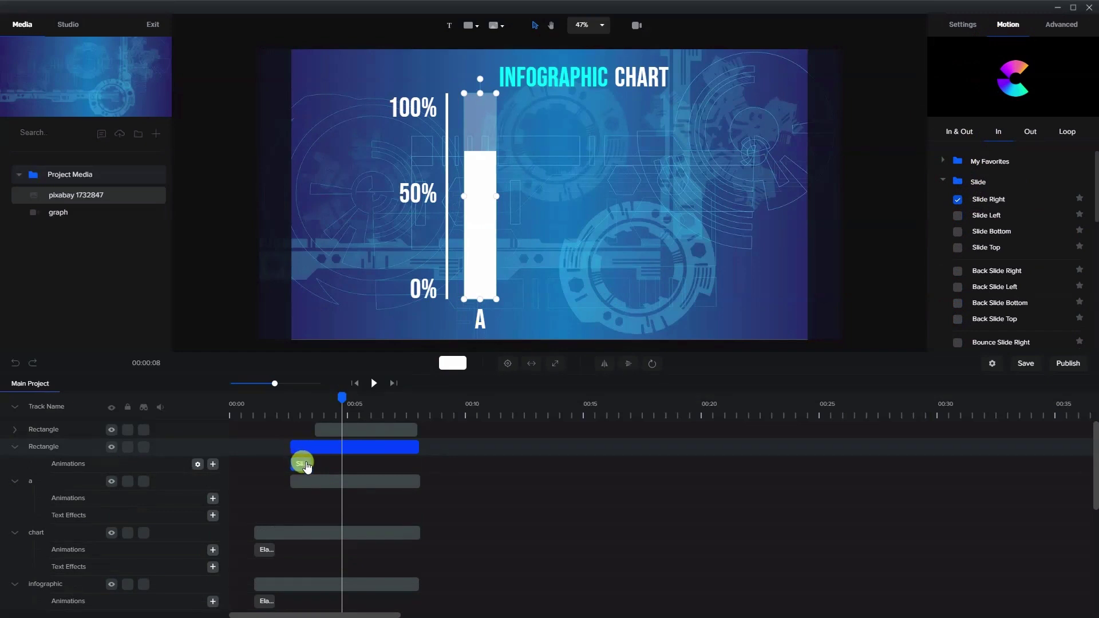
# Scrub through the start of the translucent bar's clip to check how it slides in.
pyautogui.click(306, 465)
pyautogui.moveTo(339, 399); pyautogui.dragTo(300, 424)
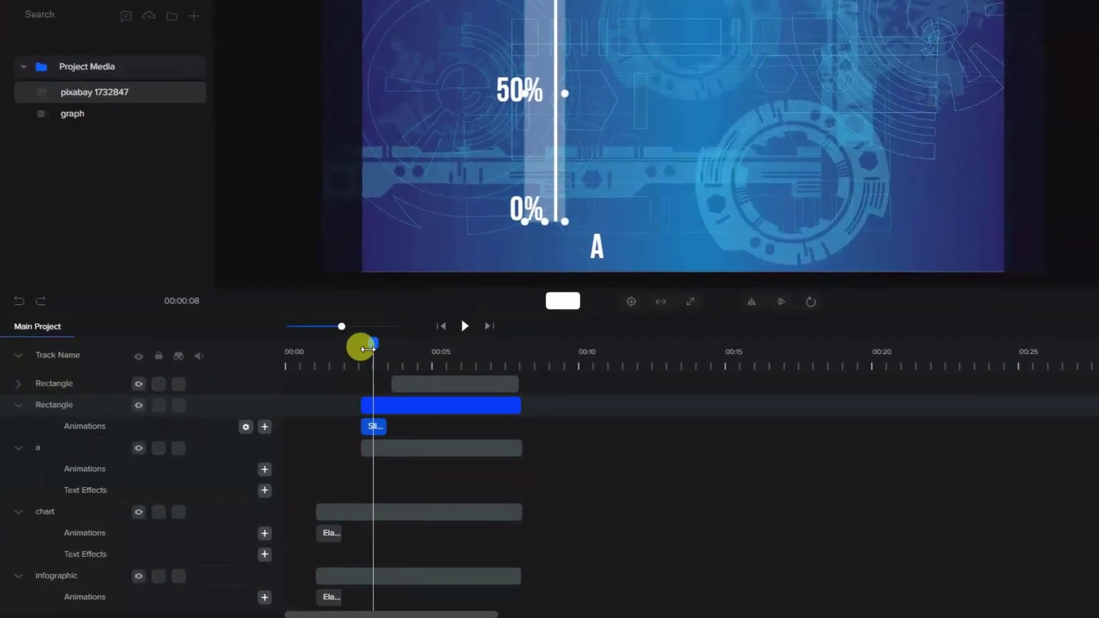
pyautogui.moveTo(367, 349); pyautogui.dragTo(374, 344)
# Set the Starting X of the translucent bar's Slide Right animation to -100.
pyautogui.rightClick(373, 426)
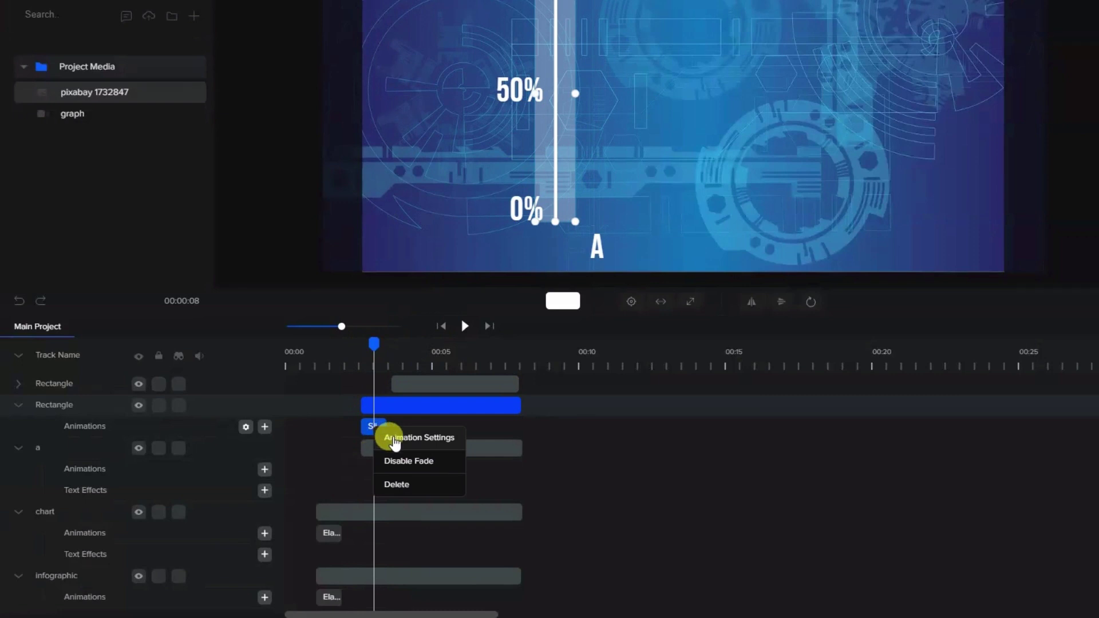
pyautogui.click(395, 438)
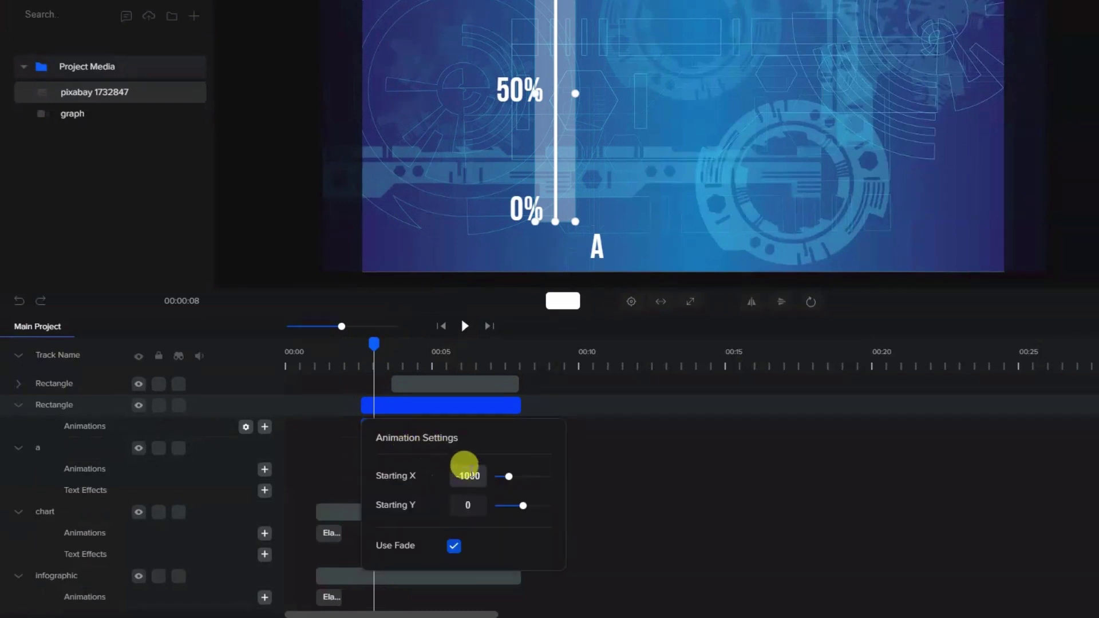
pyautogui.click(468, 475)
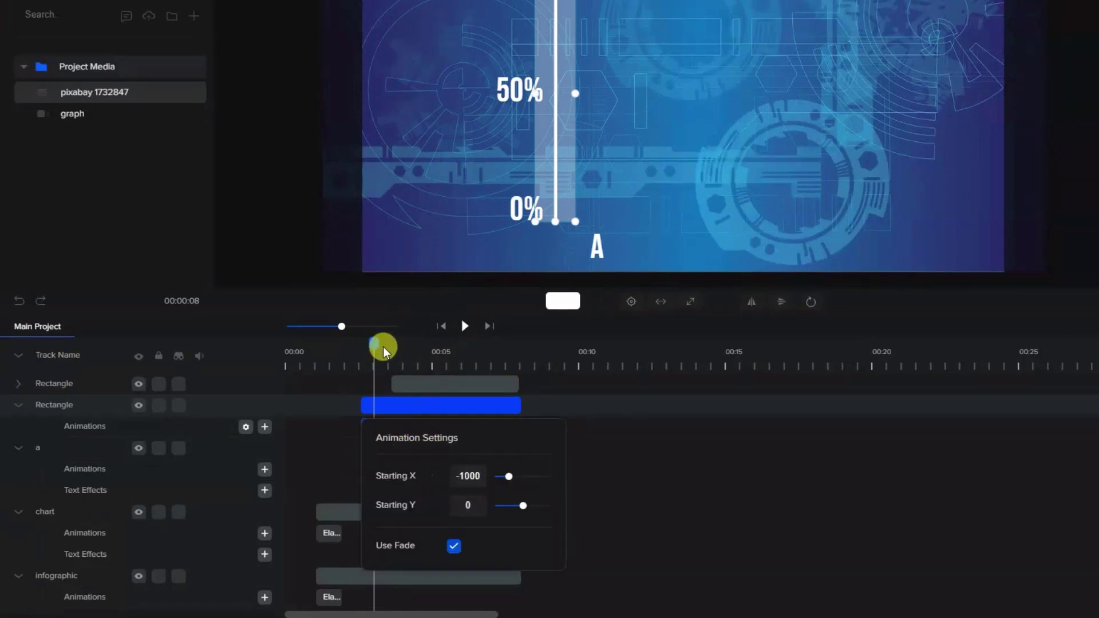
pyautogui.moveTo(375, 343); pyautogui.dragTo(360, 343)
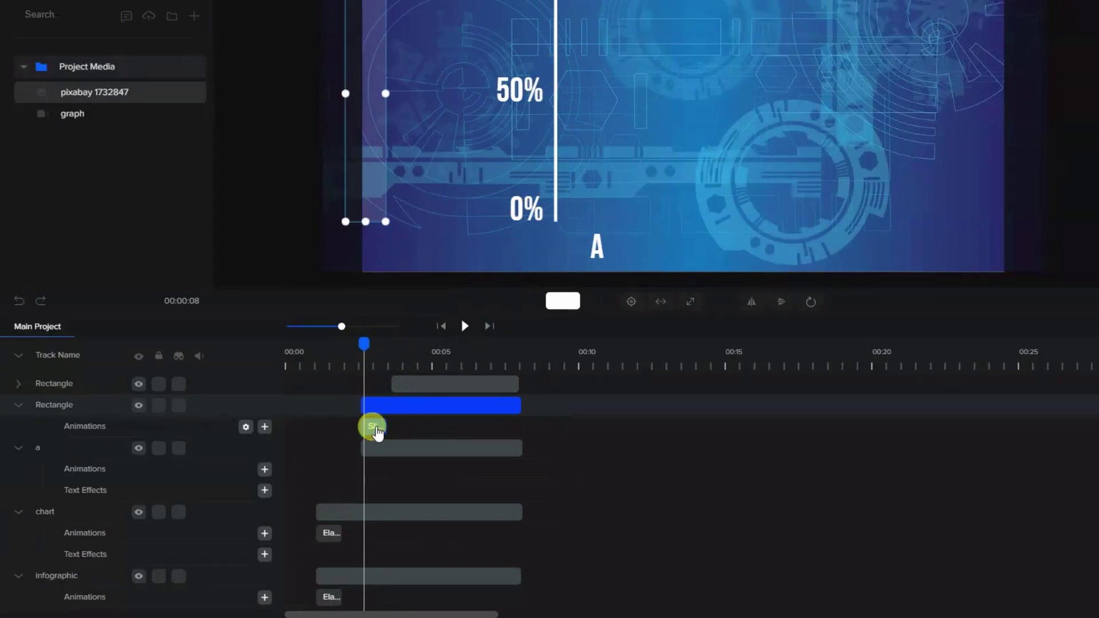
pyautogui.rightClick(372, 427)
pyautogui.click(401, 442)
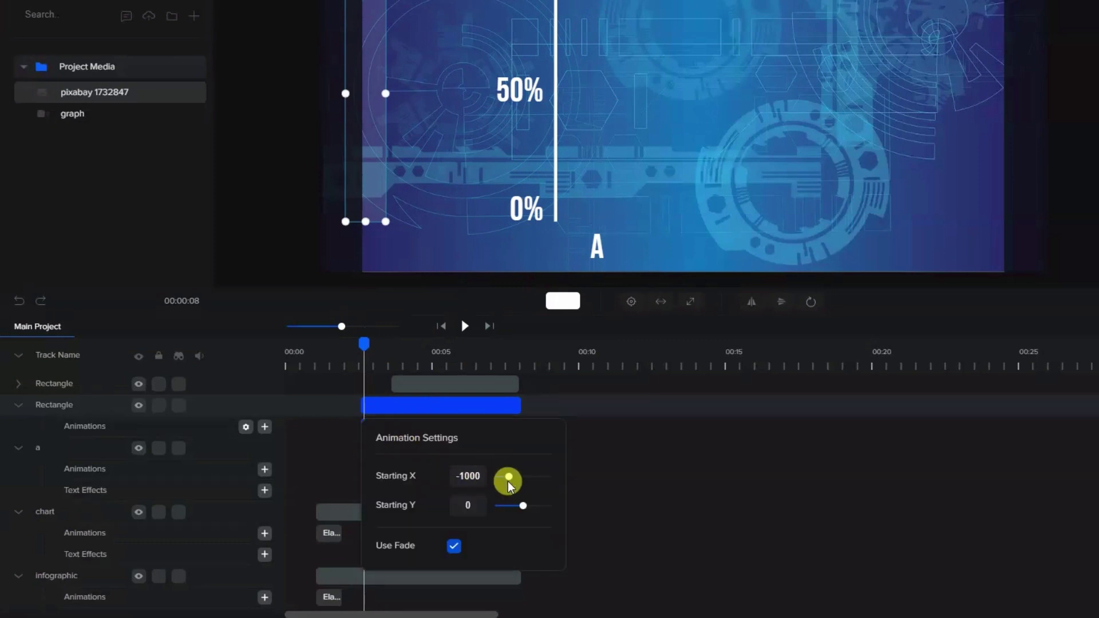
pyautogui.moveTo(508, 478)
pyautogui.mouseDown()
pyautogui.moveTo(523, 483)
pyautogui.moveTo(514, 486)
pyautogui.mouseUp()
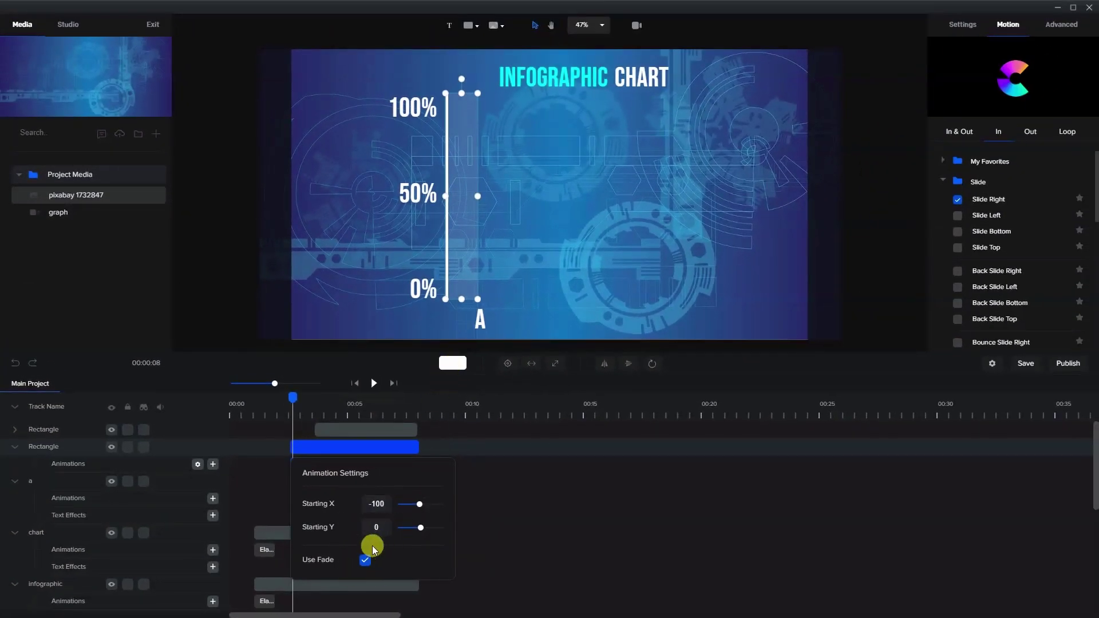
# Copy the translucent bar's Slide Right animation onto the "a" label.
pyautogui.click(463, 444)
pyautogui.moveTo(295, 399); pyautogui.dragTo(307, 434)
pyautogui.click(303, 463)
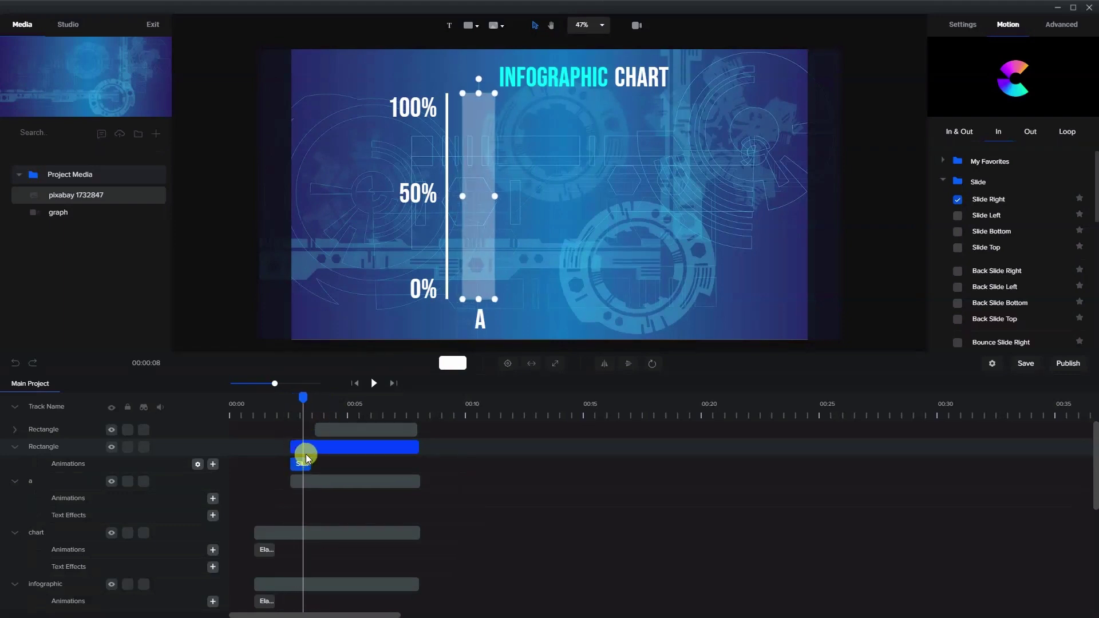
pyautogui.click(302, 441)
pyautogui.click(485, 331)
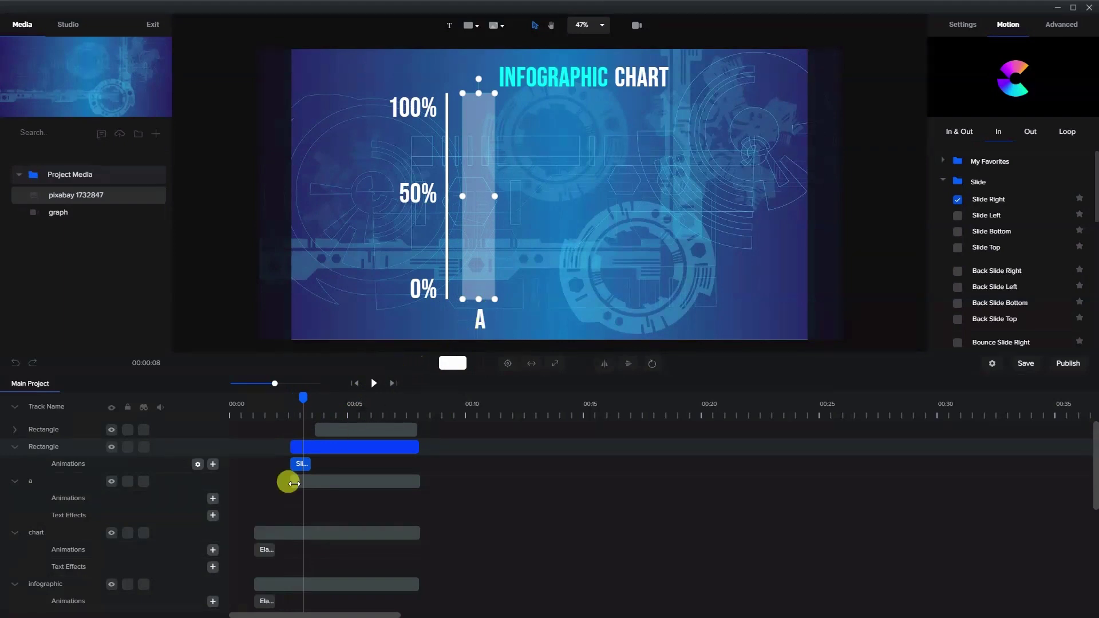
pyautogui.click(301, 463)
pyautogui.click(300, 482)
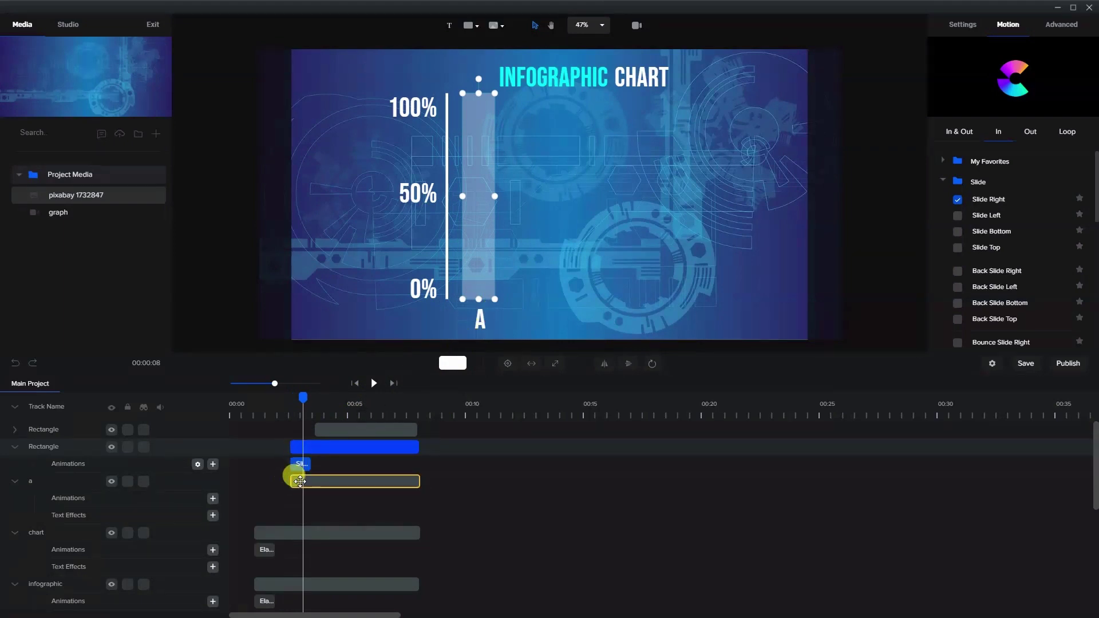
pyautogui.click(304, 484)
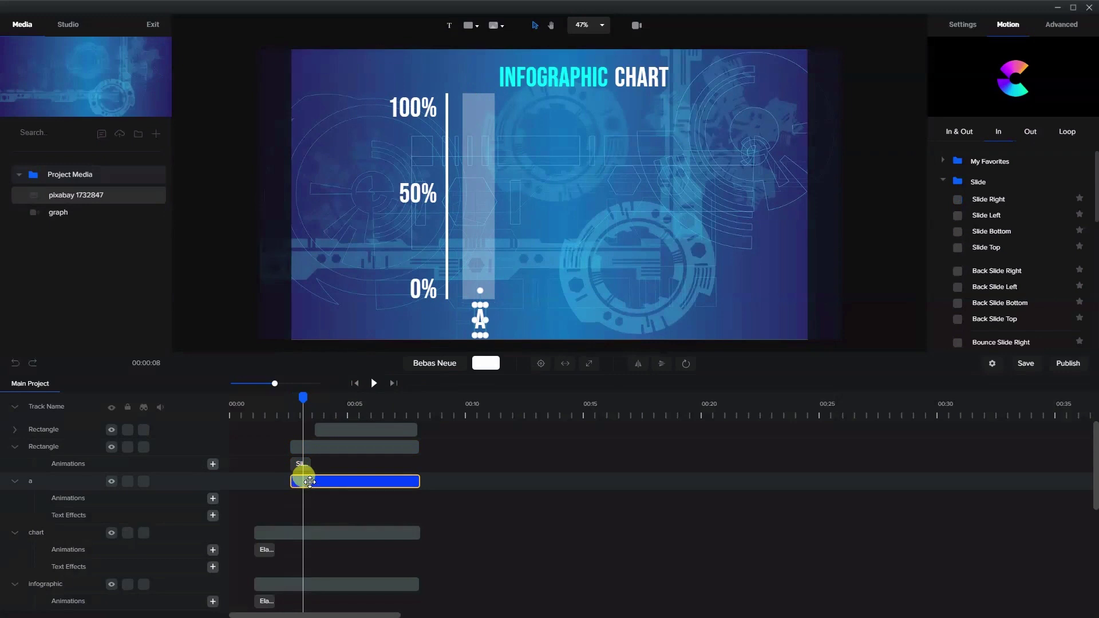
pyautogui.hotkey('ctrl', 'v')
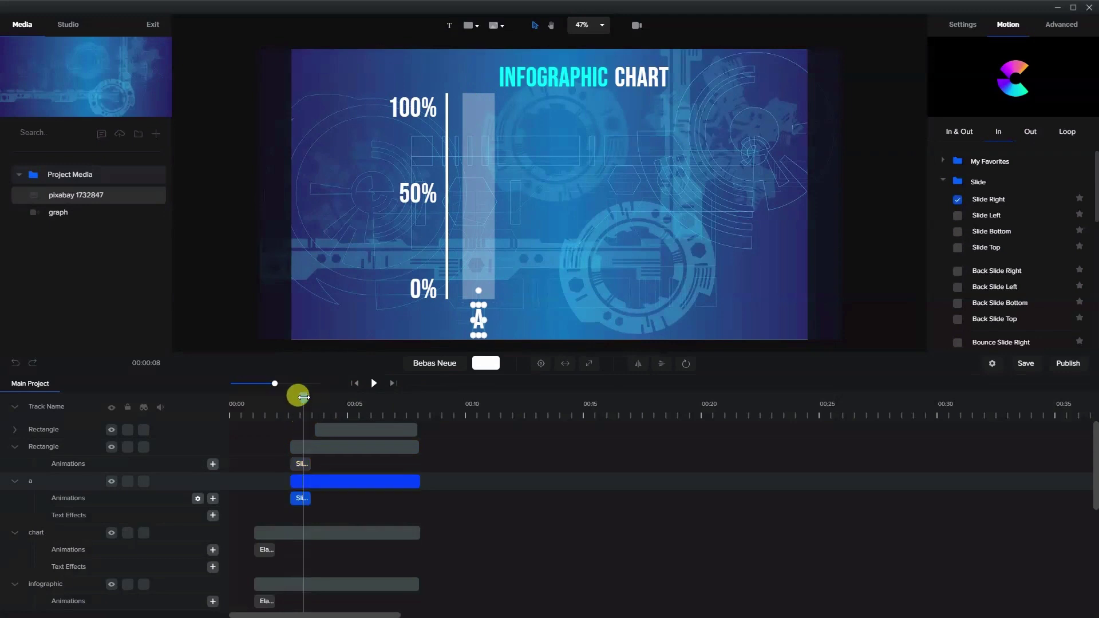
# Reposition the solid white bar's clip to start at about 3.7 seconds, just after the translucent bar's slide-in.
pyautogui.moveTo(332, 423); pyautogui.dragTo(406, 422)
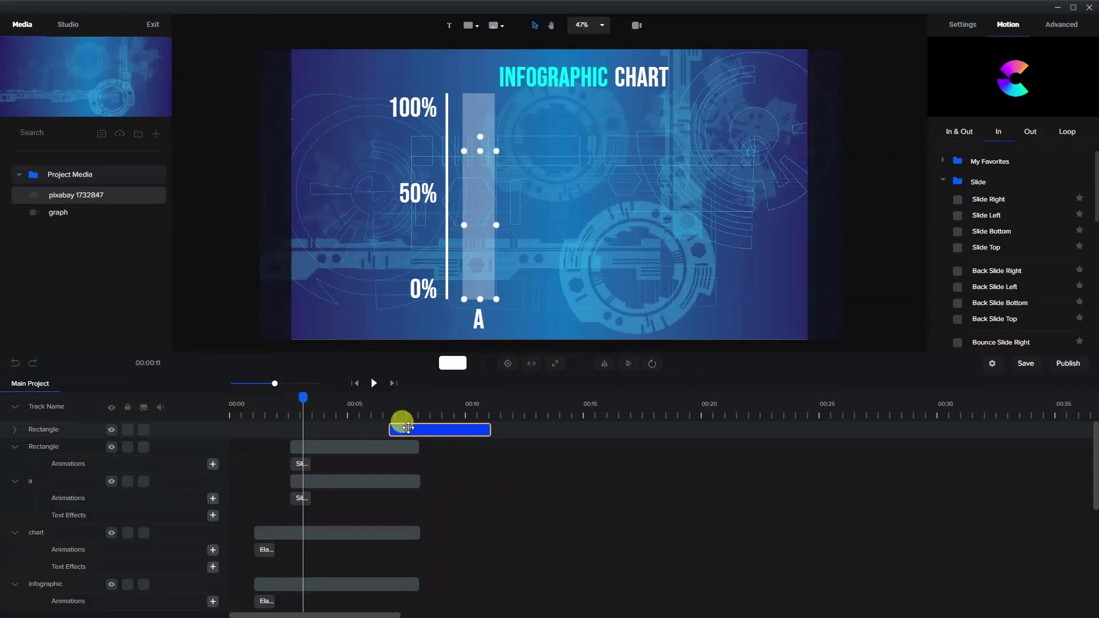
pyautogui.moveTo(302, 395)
pyautogui.mouseDown()
pyautogui.moveTo(274, 389)
pyautogui.moveTo(314, 408)
pyautogui.moveTo(284, 406)
pyautogui.moveTo(315, 407)
pyautogui.mouseUp()
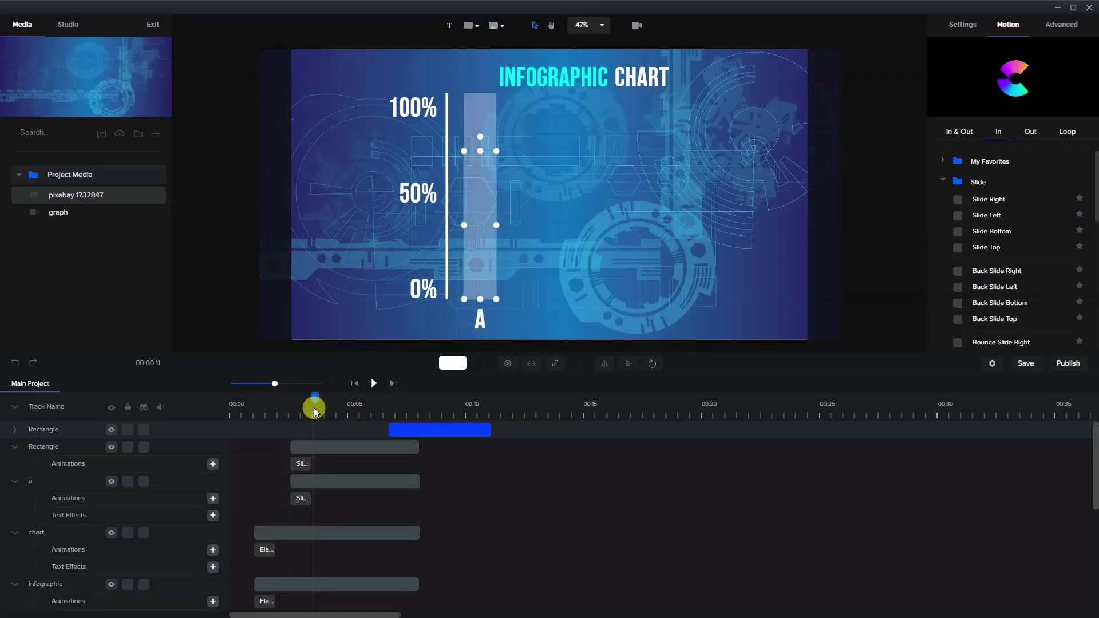
pyautogui.click(401, 429)
pyautogui.moveTo(422, 429); pyautogui.dragTo(331, 396)
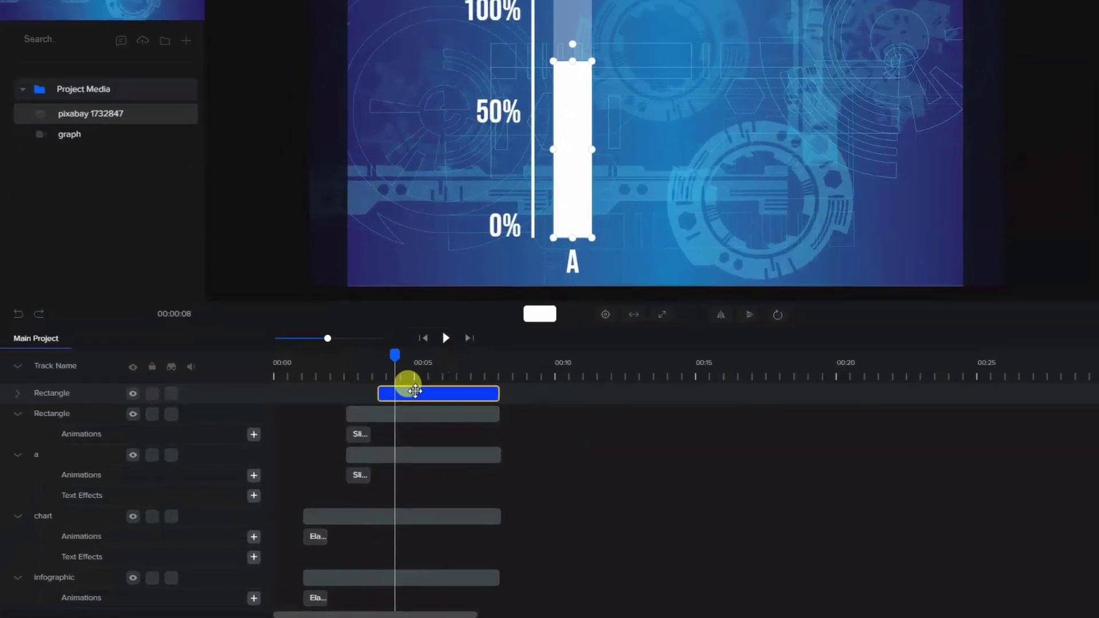
pyautogui.click(351, 428)
pyautogui.click(548, 319)
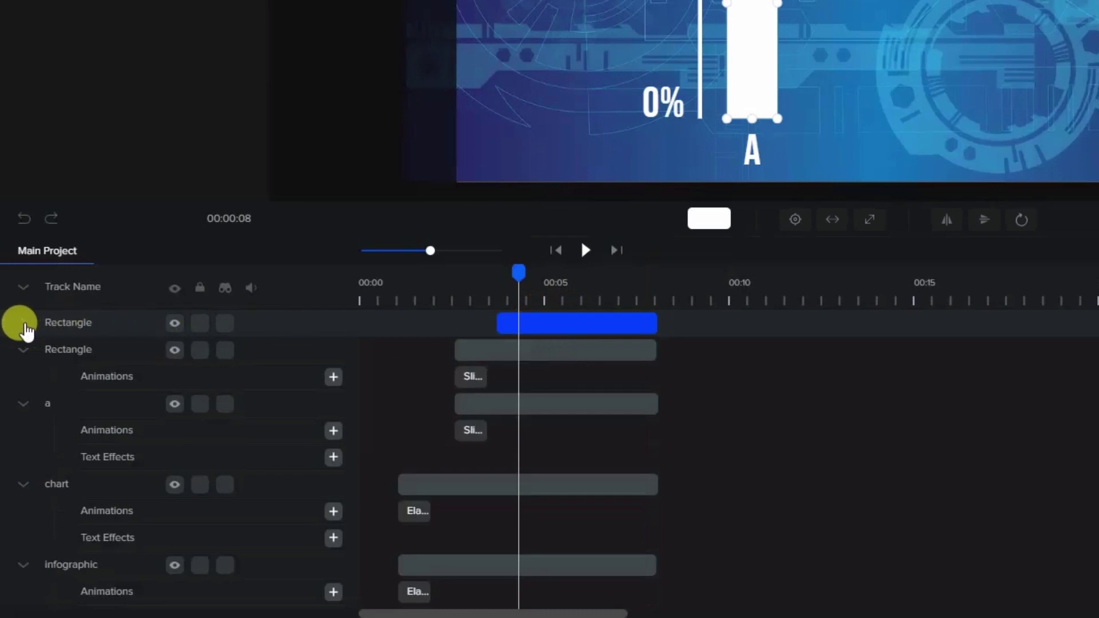
# Add a custom animation to the solid white bar with only the Scale property enabled.
pyautogui.click(19, 323)
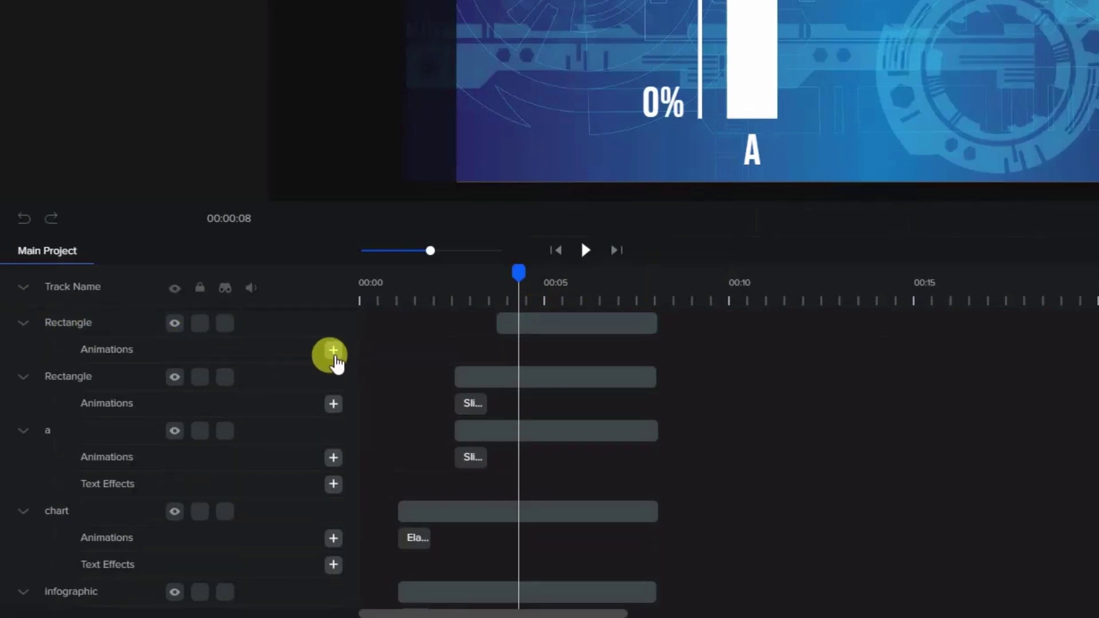
pyautogui.click(334, 351)
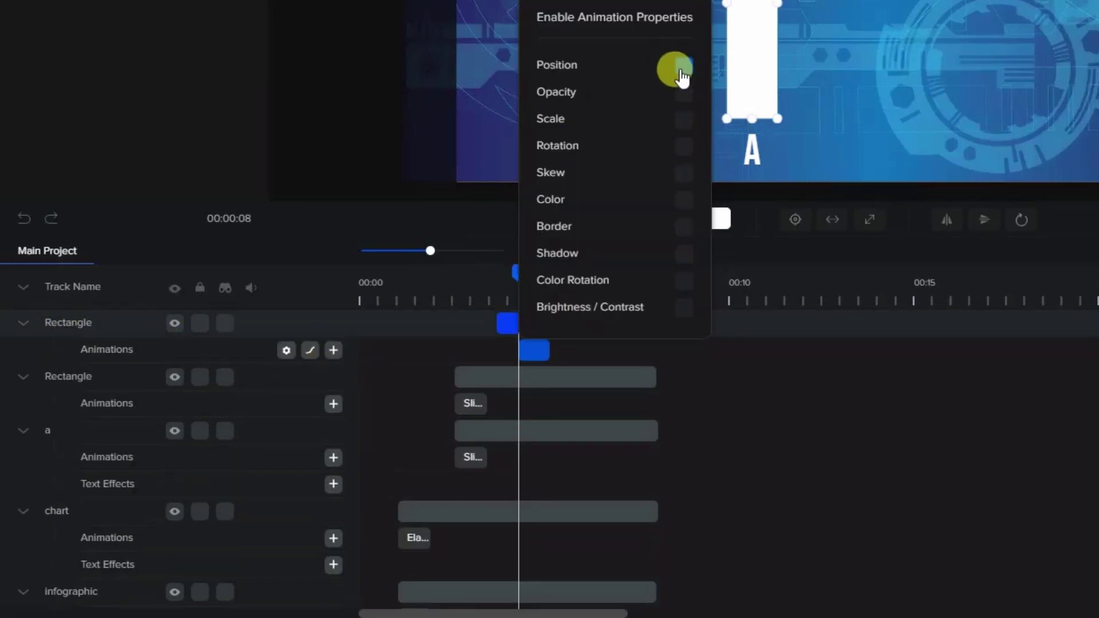
pyautogui.click(681, 122)
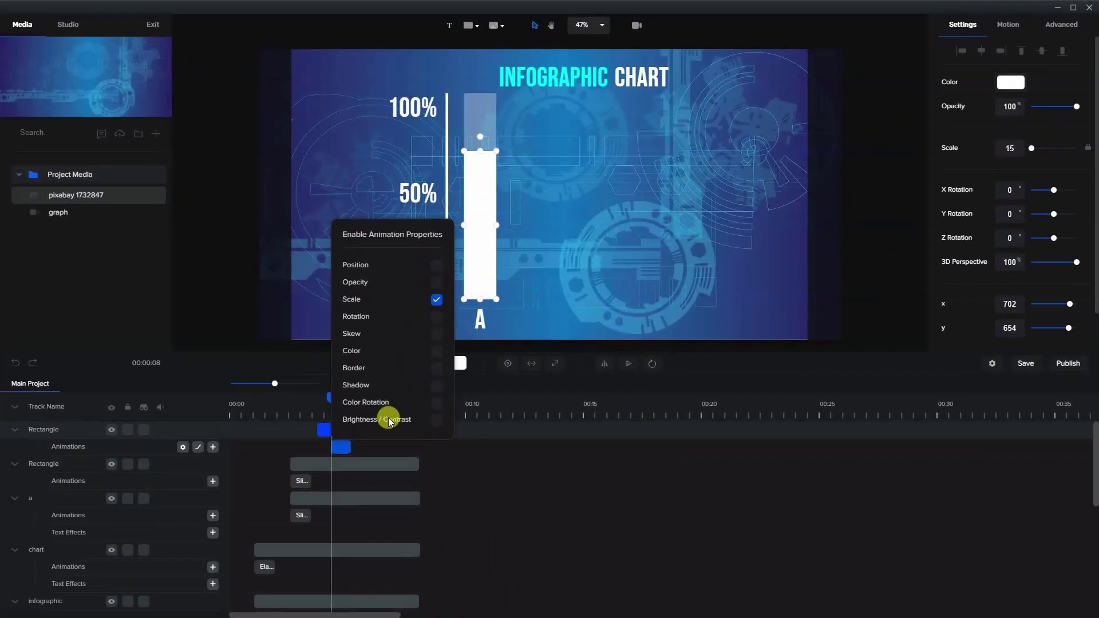
pyautogui.click(343, 438)
pyautogui.moveTo(332, 394)
pyautogui.mouseDown()
pyautogui.moveTo(362, 397)
pyautogui.moveTo(325, 401)
pyautogui.mouseUp()
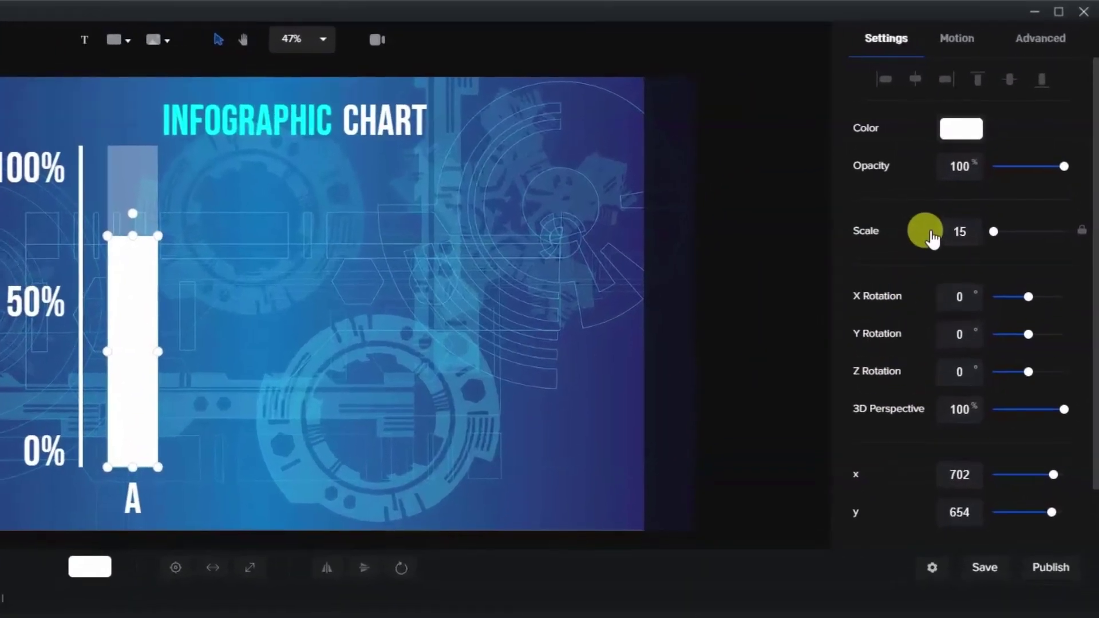
# Unlock the white bar's scale proportions and set its Scale Y to 0.
pyautogui.click(1082, 235)
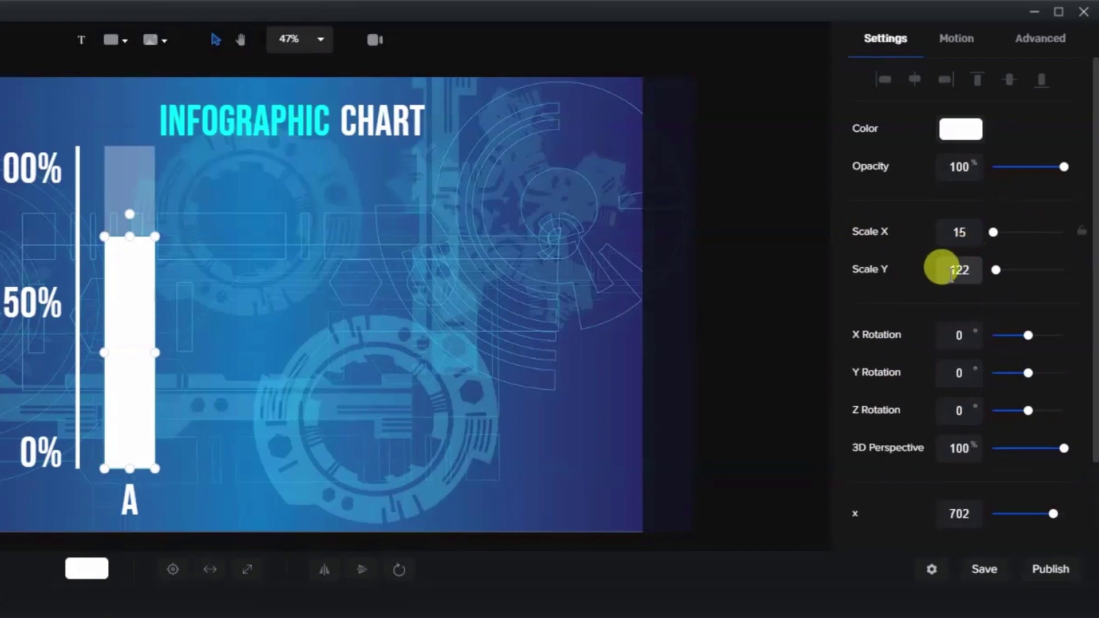
pyautogui.moveTo(951, 274); pyautogui.dragTo(986, 280)
pyautogui.write('0')
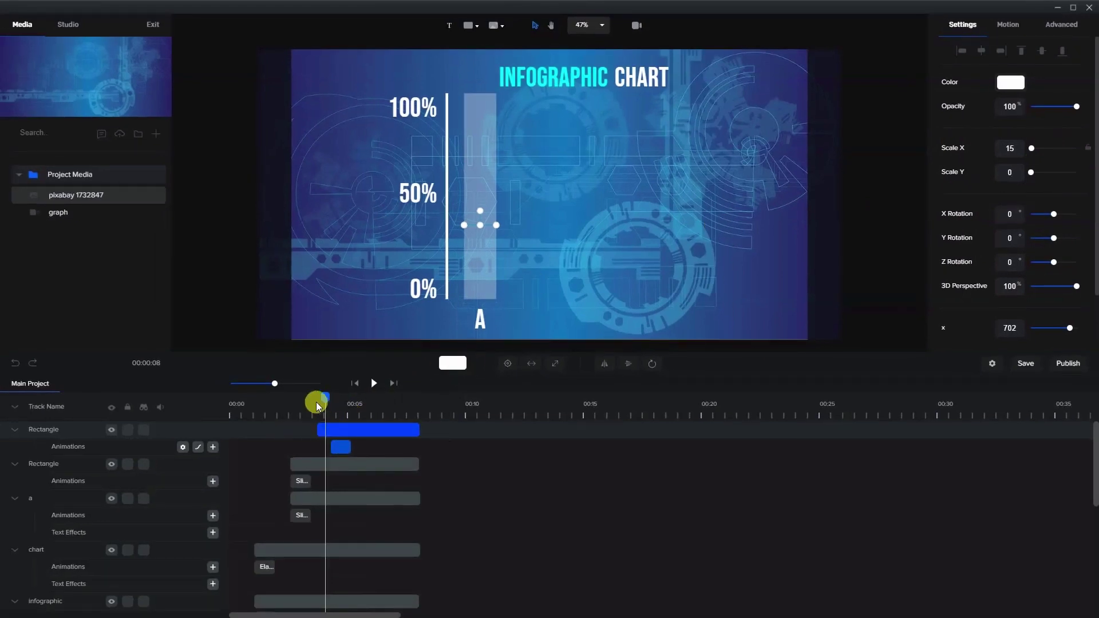
# Check the white bar at its animation's start, and delete its custom scale animation.
pyautogui.moveTo(317, 404)
pyautogui.mouseDown()
pyautogui.moveTo(277, 407)
pyautogui.moveTo(353, 428)
pyautogui.moveTo(319, 422)
pyautogui.mouseUp()
pyautogui.click(341, 444)
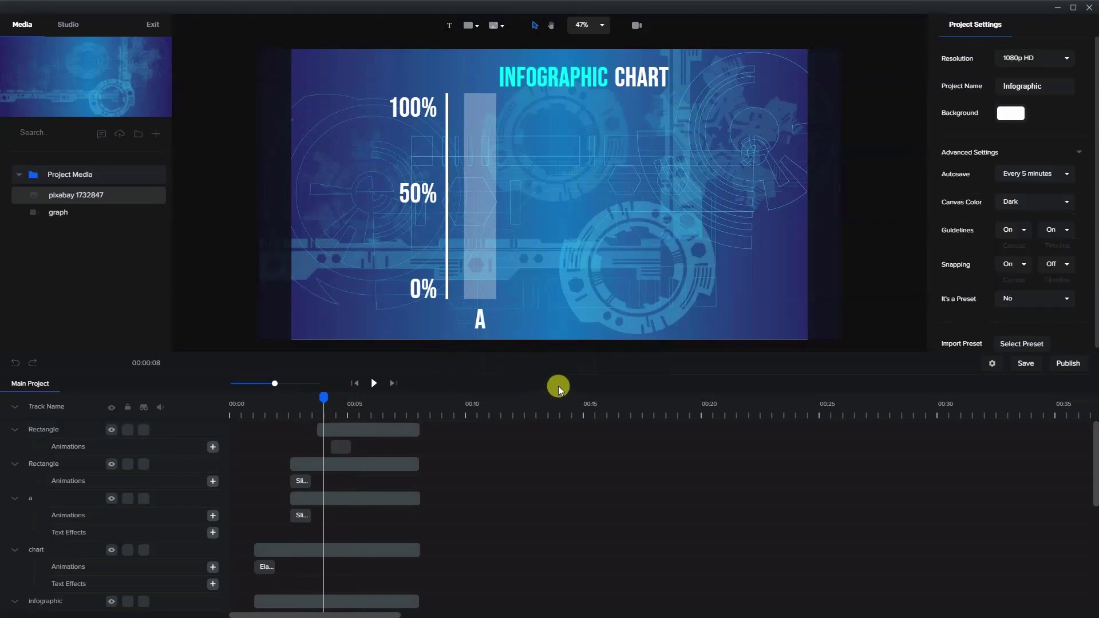
pyautogui.rightClick(339, 446)
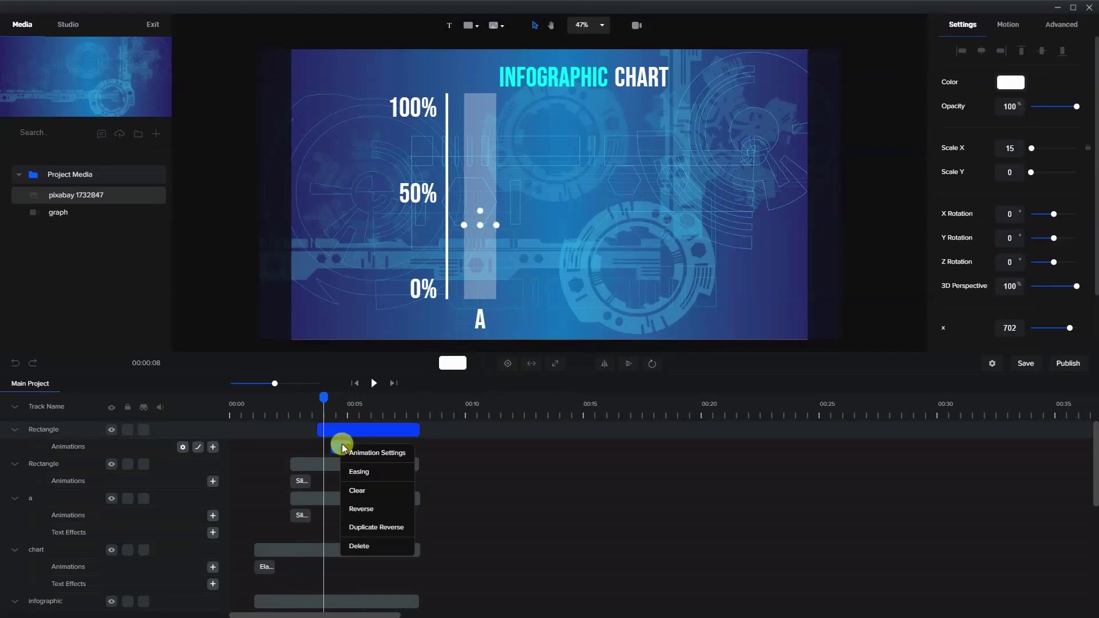
pyautogui.click(361, 545)
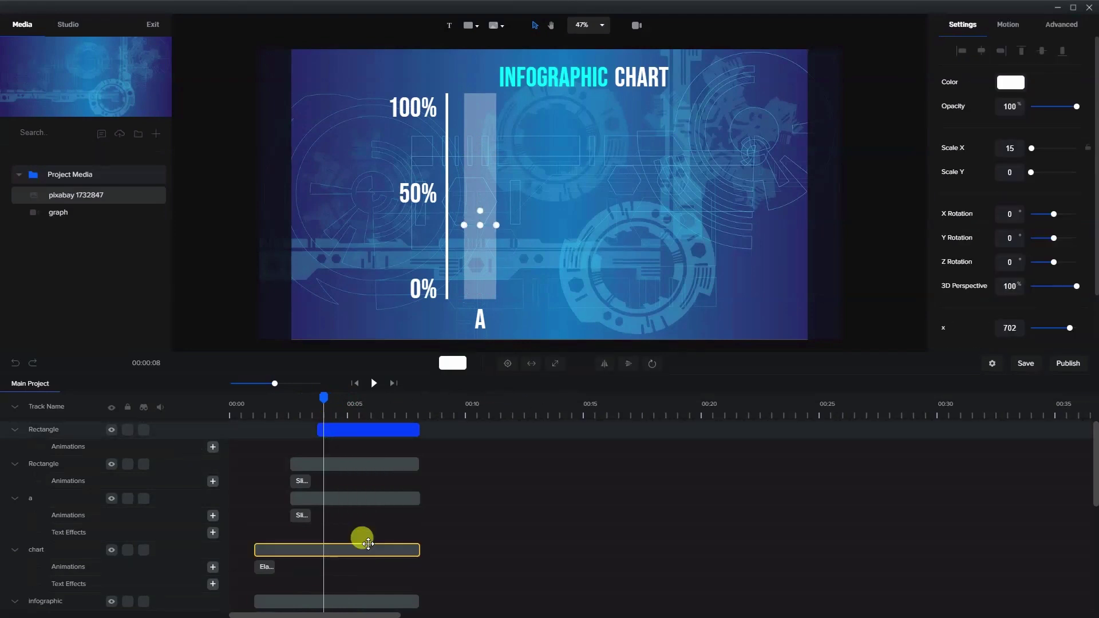
pyautogui.click(213, 448)
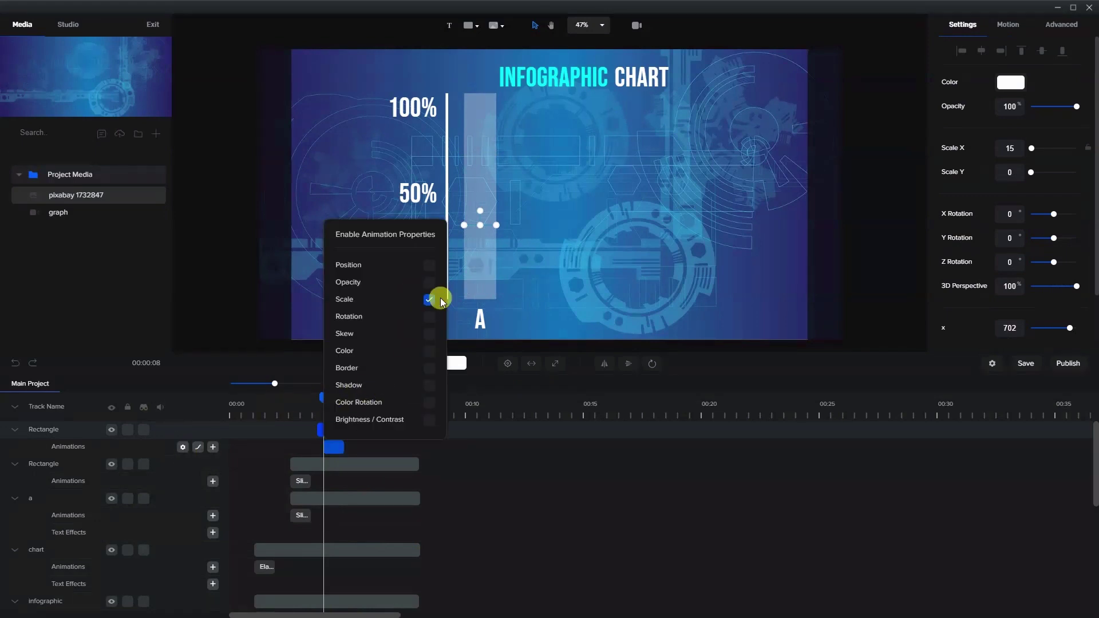
pyautogui.click(514, 250)
pyautogui.click(338, 431)
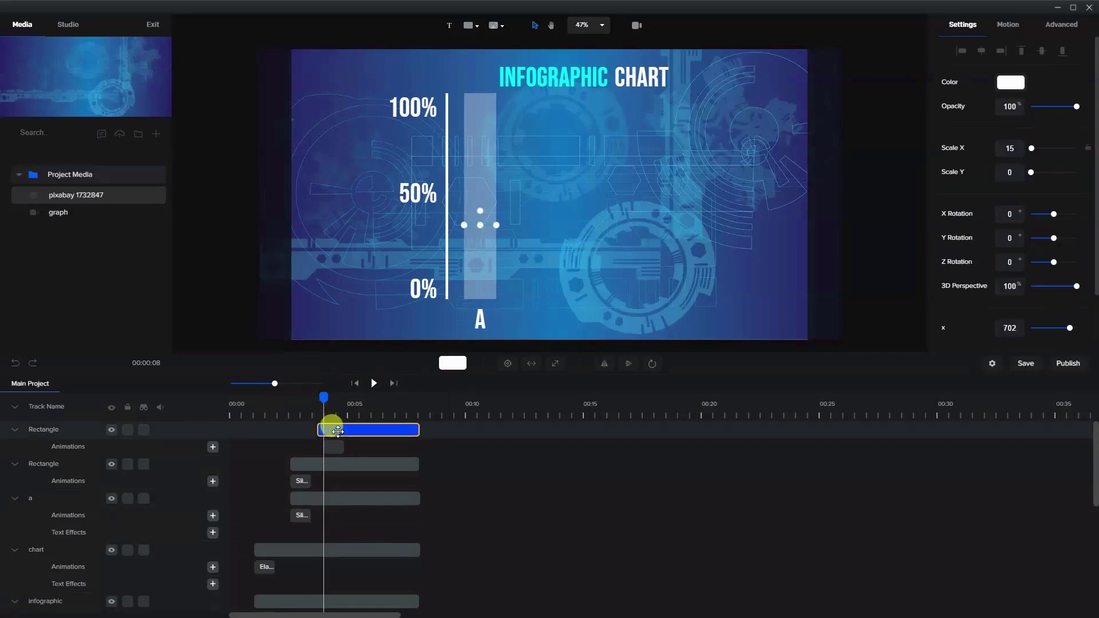
pyautogui.click(337, 449)
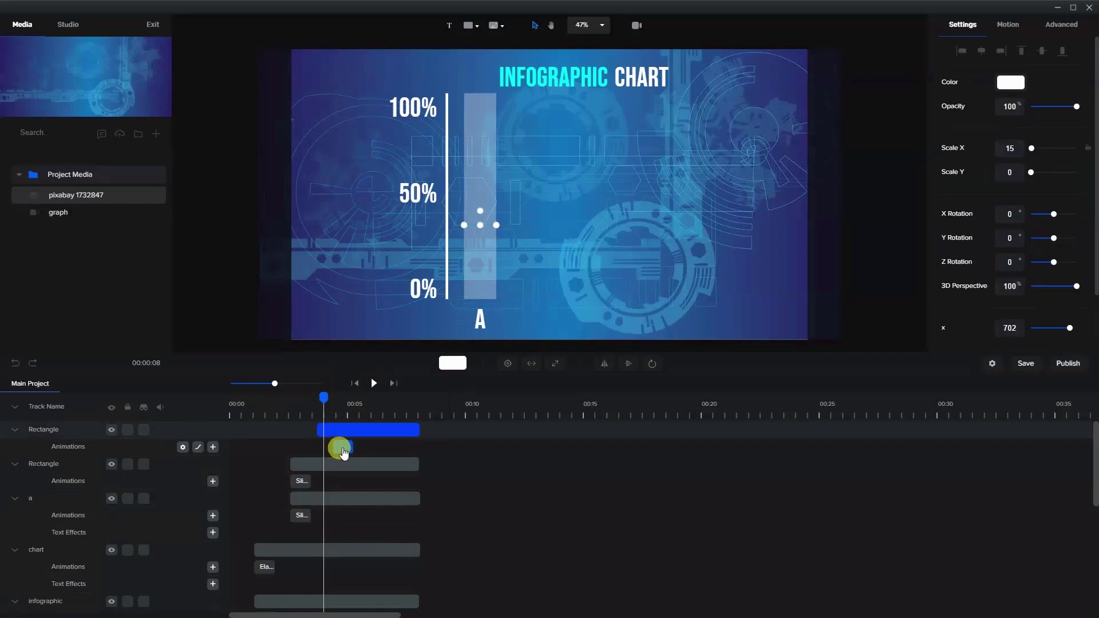
pyautogui.rightClick(343, 452)
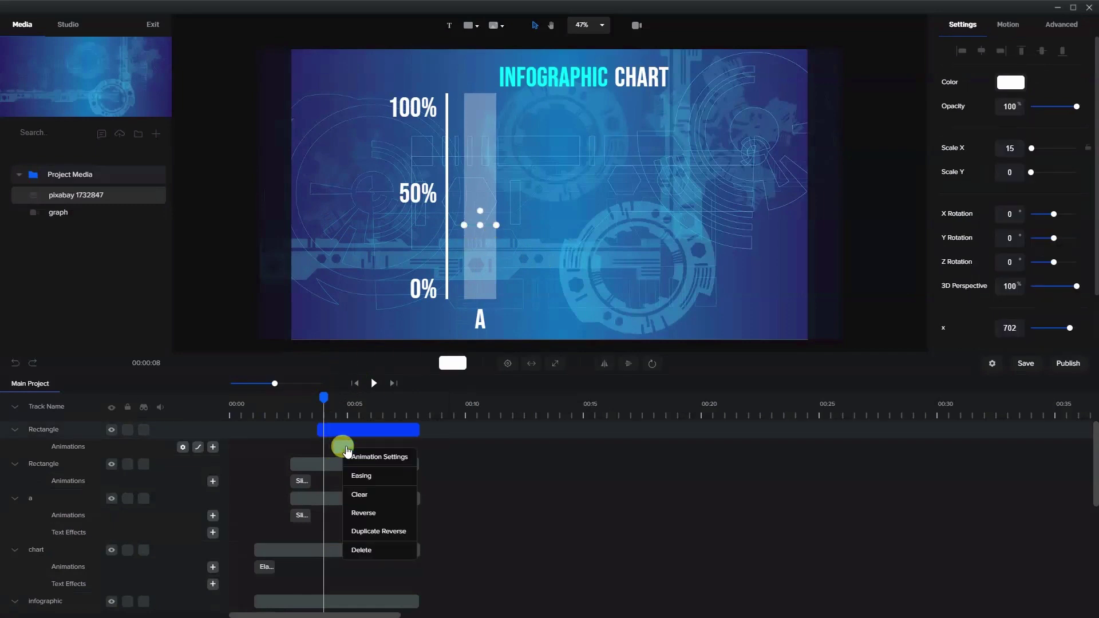
pyautogui.click(361, 550)
# Stretch the white bar up from the 0% baseline to a Scale Y of about 134 and place its rotation point at its bottom edge.
pyautogui.moveTo(480, 224); pyautogui.dragTo(480, 157)
pyautogui.moveTo(479, 226); pyautogui.dragTo(479, 297)
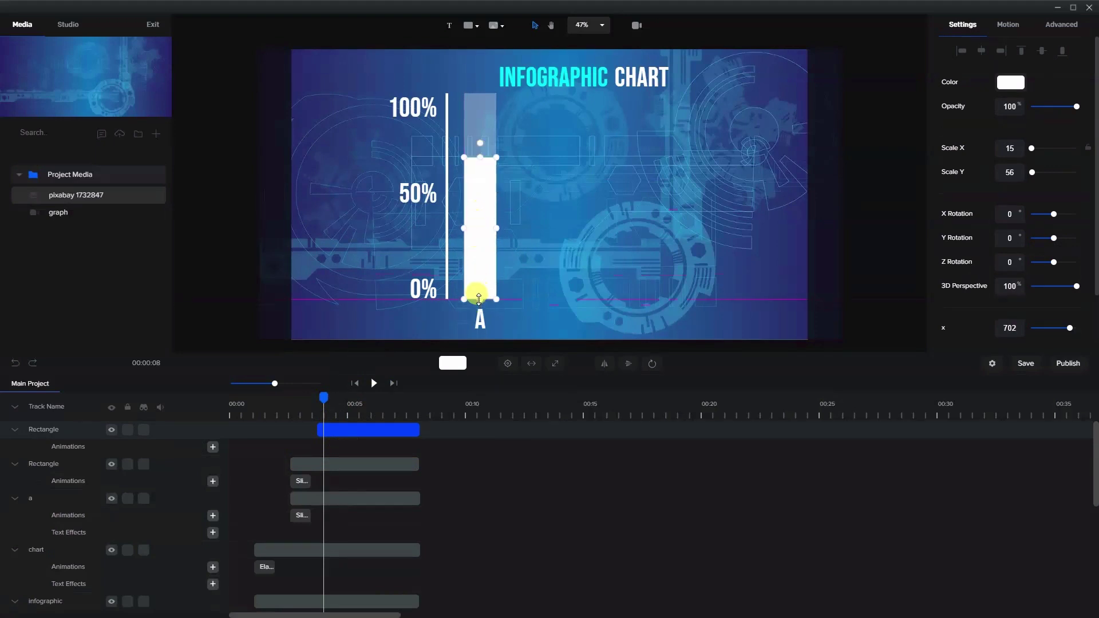
pyautogui.moveTo(479, 154); pyautogui.dragTo(480, 137)
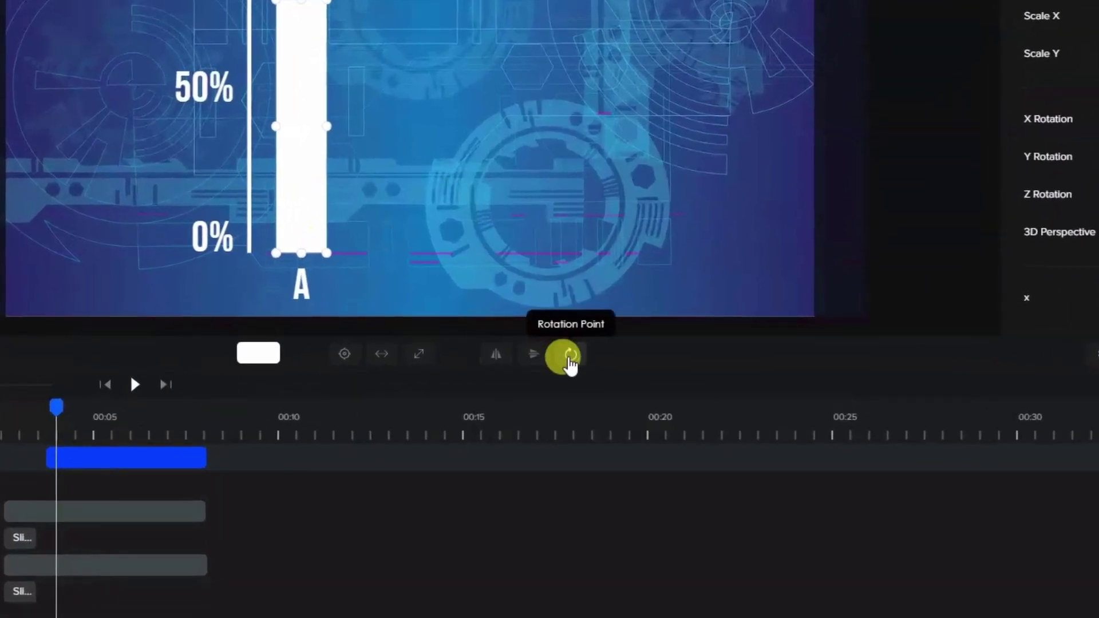
pyautogui.click(571, 355)
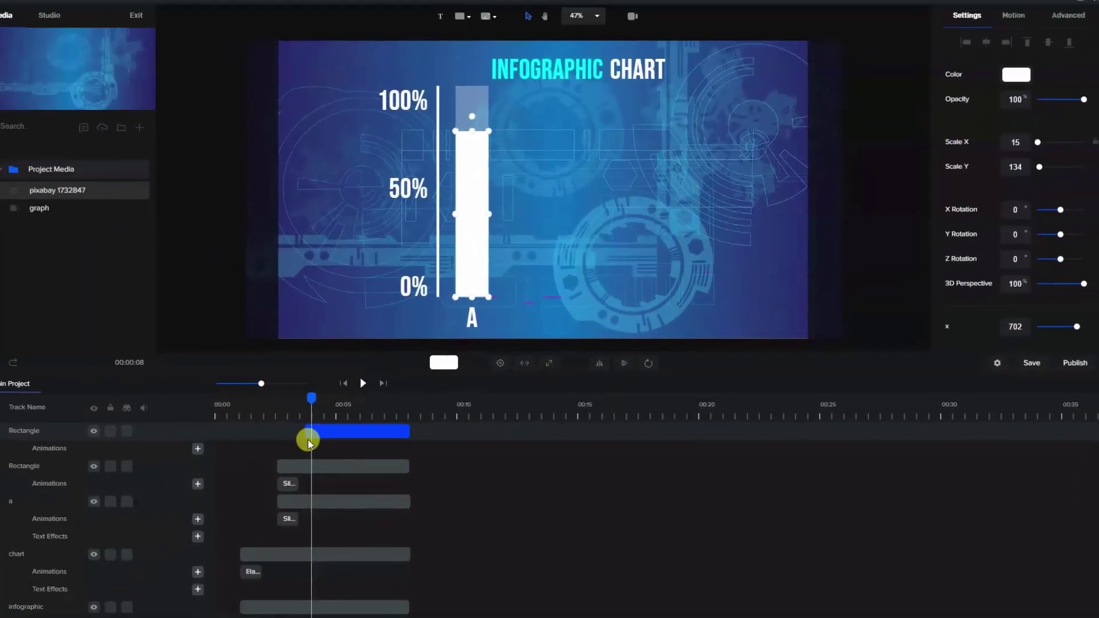
# Add a custom Scale animation to the white bar with a starting Scale Y of 0.
pyautogui.click(197, 448)
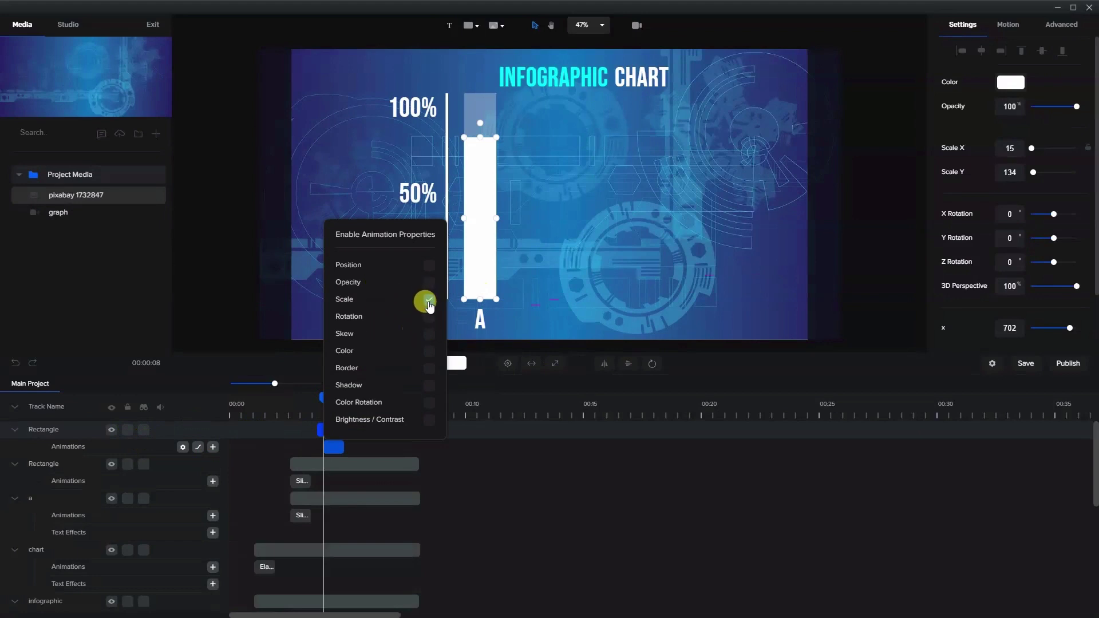
pyautogui.click(429, 300)
pyautogui.click(335, 448)
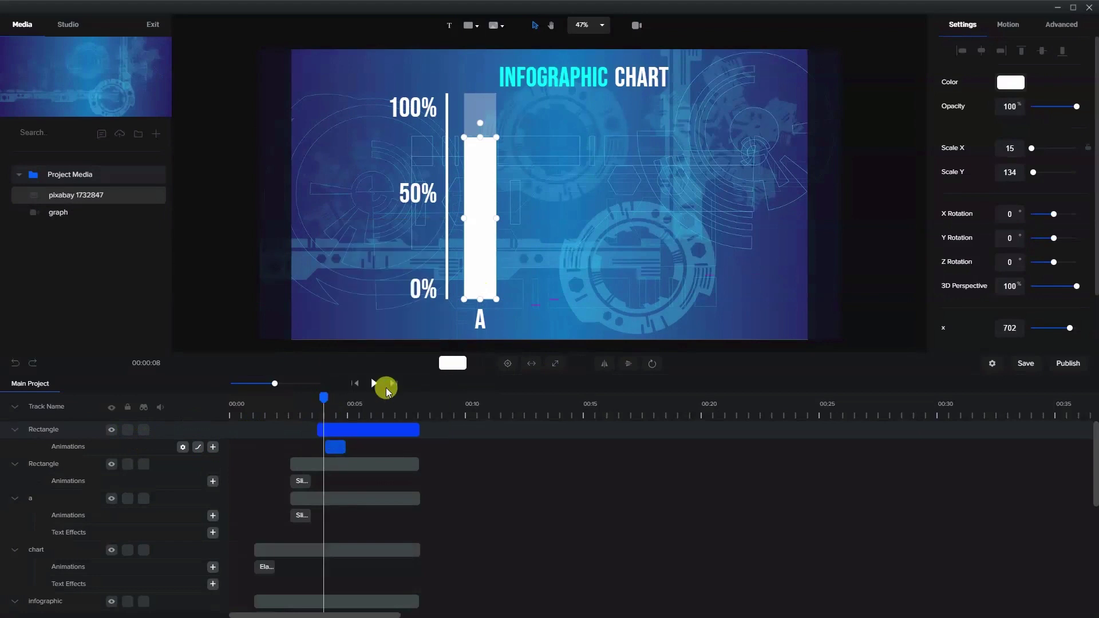
pyautogui.click(1000, 174)
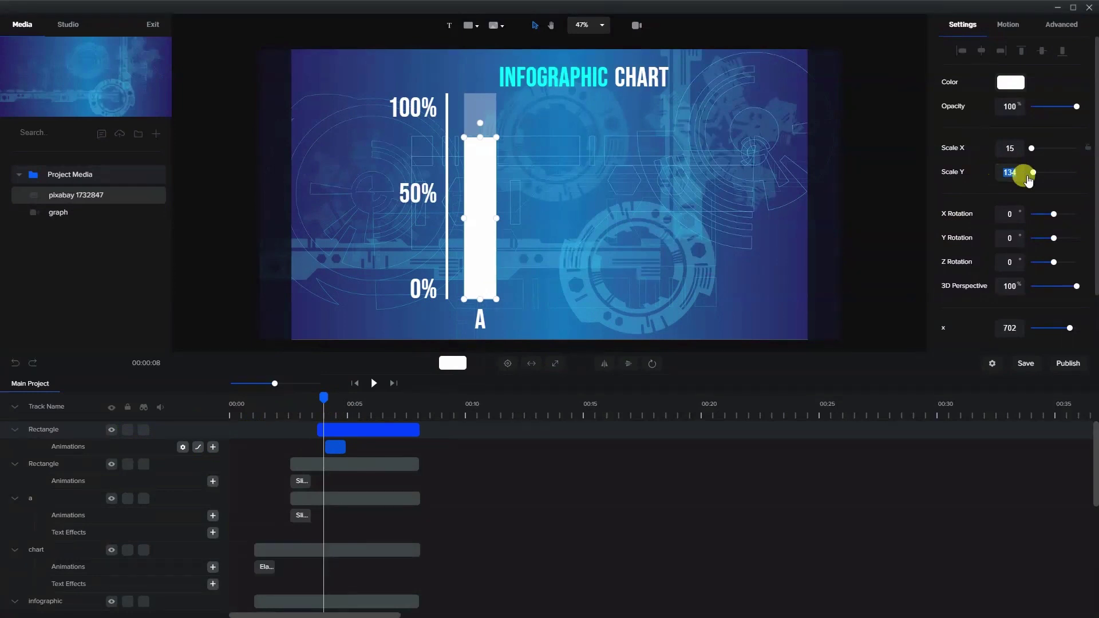
pyautogui.write('0')
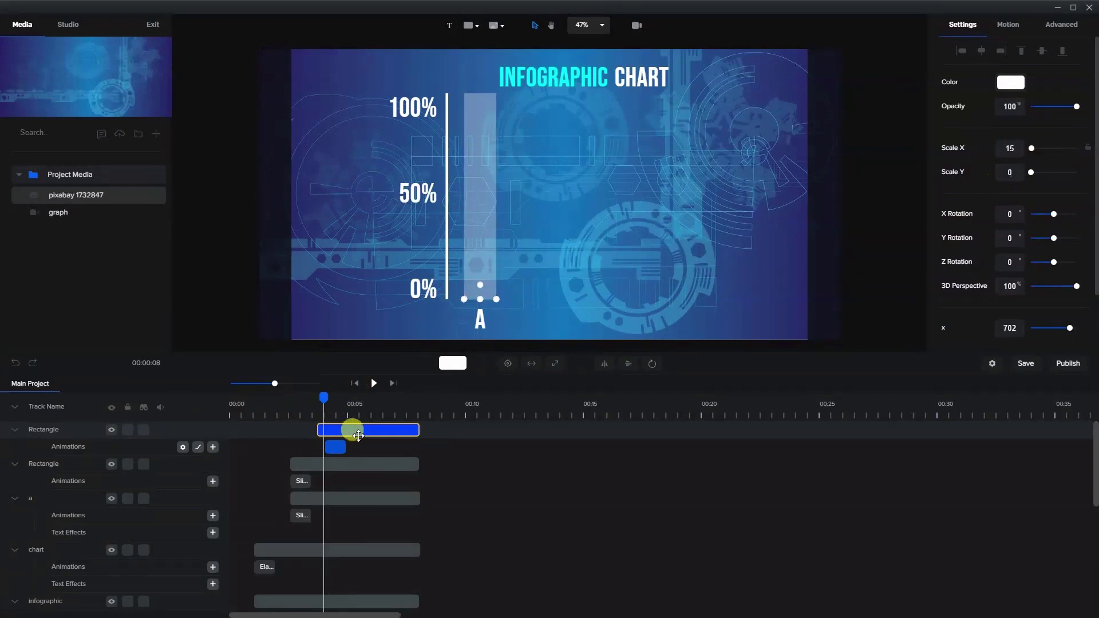
# Move the scale animation to the start of the white bar's clip and scrub through it to check the fill.
pyautogui.moveTo(329, 457); pyautogui.dragTo(327, 456)
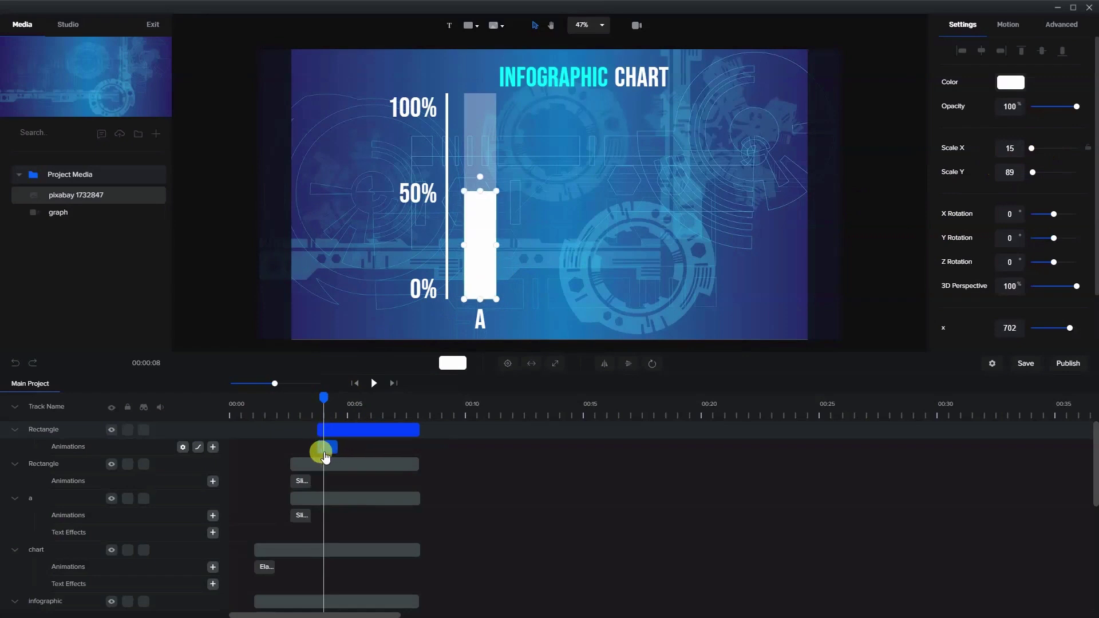
pyautogui.moveTo(319, 399); pyautogui.dragTo(346, 413)
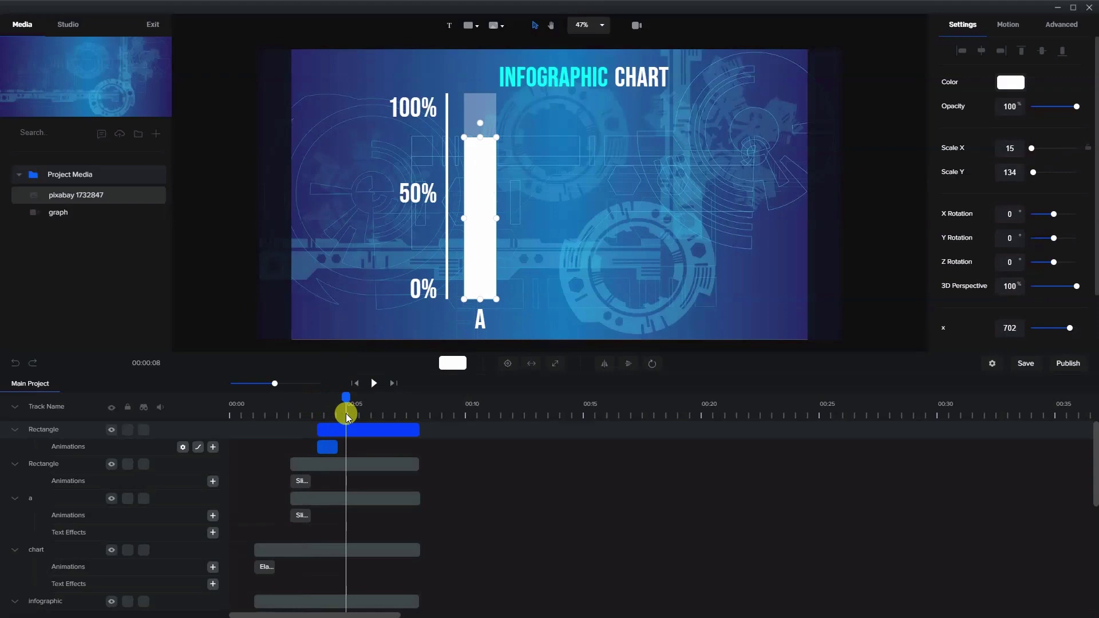
pyautogui.click(343, 431)
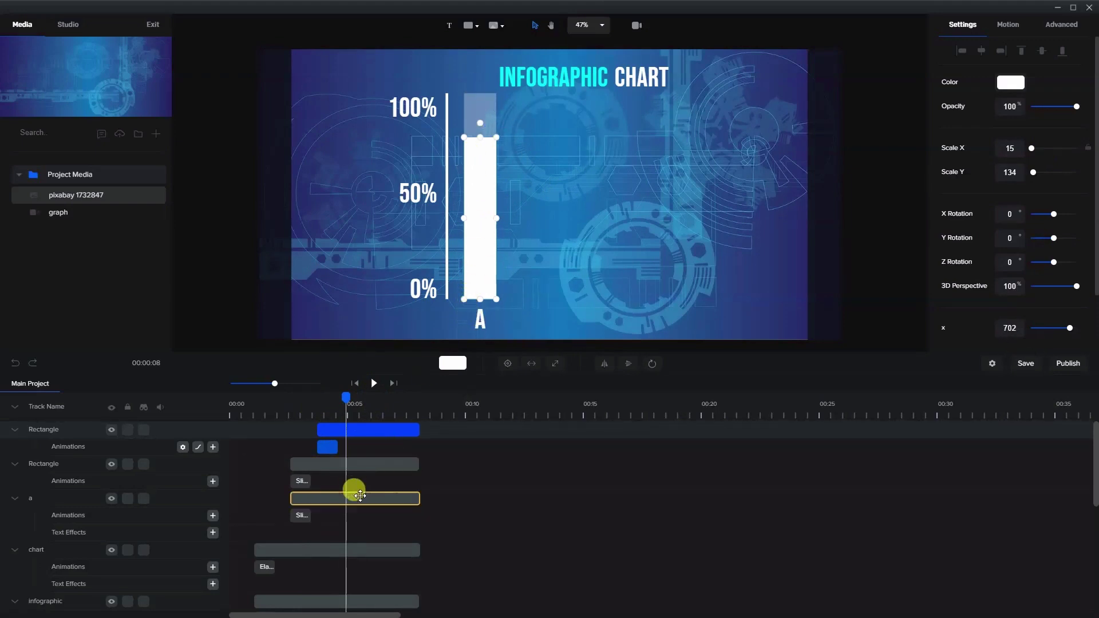
# Duplicate bar A's white bar, translucent bar and label together, and rename the copied label's track as b.
pyautogui.click(14, 412)
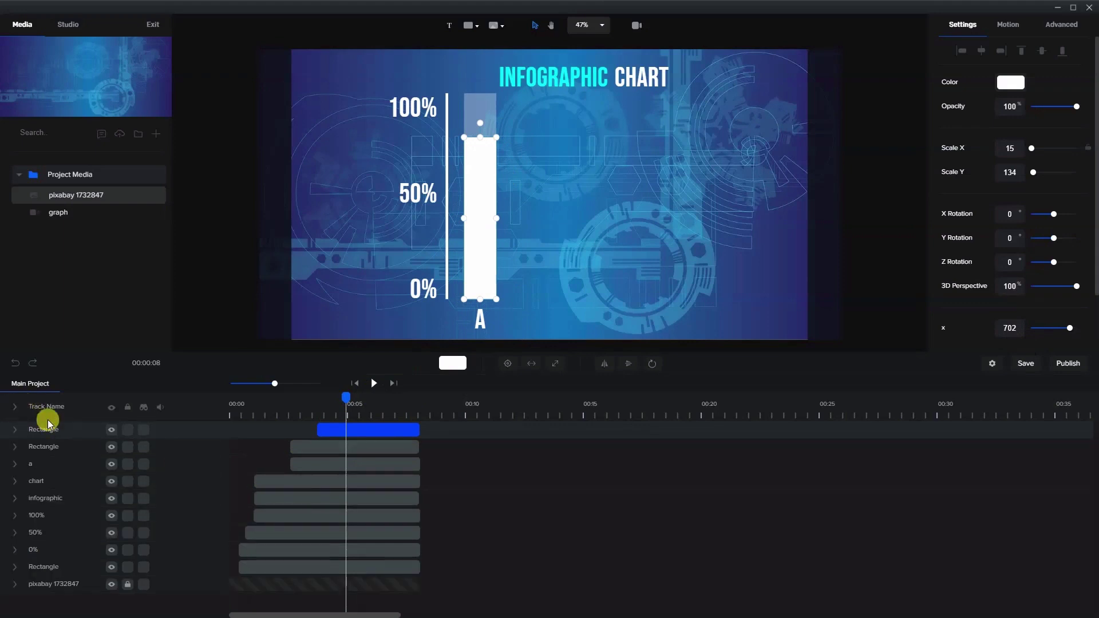
pyautogui.moveTo(355, 464)
pyautogui.mouseDown()
pyautogui.moveTo(351, 446)
pyautogui.moveTo(367, 455)
pyautogui.moveTo(355, 461)
pyautogui.mouseUp()
pyautogui.keyDown('shift'); pyautogui.click(361, 447); pyautogui.keyUp('shift')
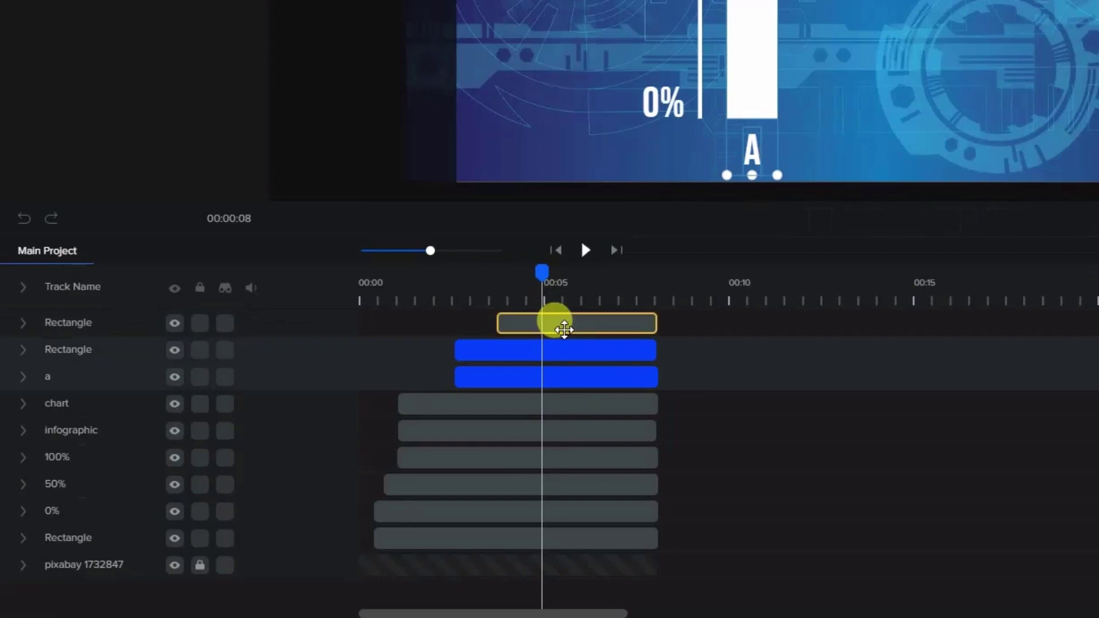
pyautogui.keyDown('shift'); pyautogui.click(564, 329); pyautogui.keyUp('shift')
pyautogui.rightClick(564, 329)
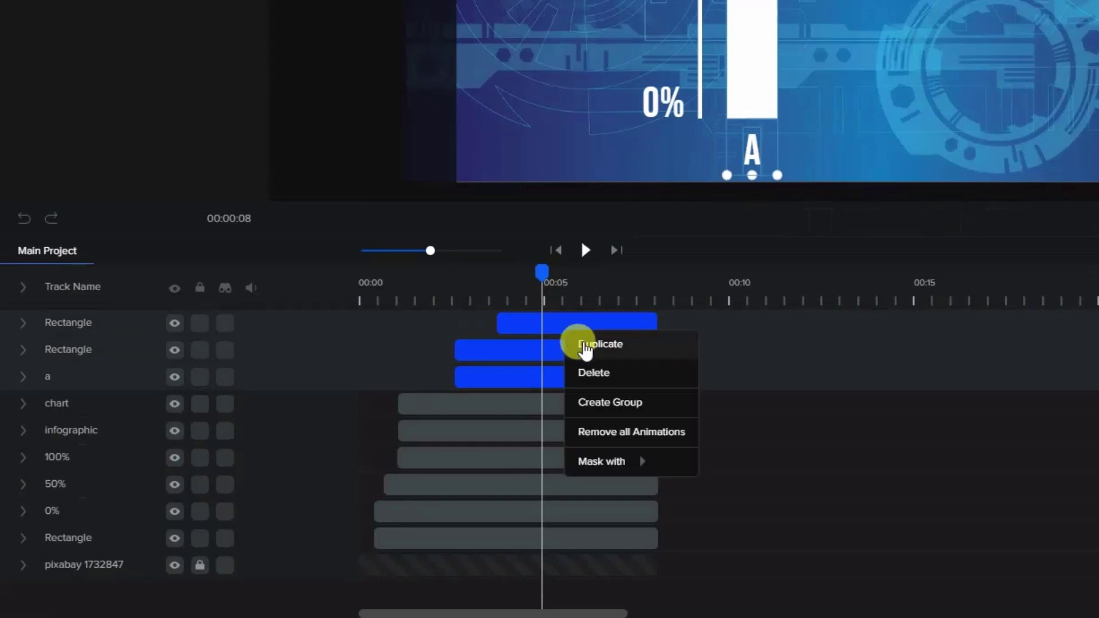
pyautogui.click(578, 342)
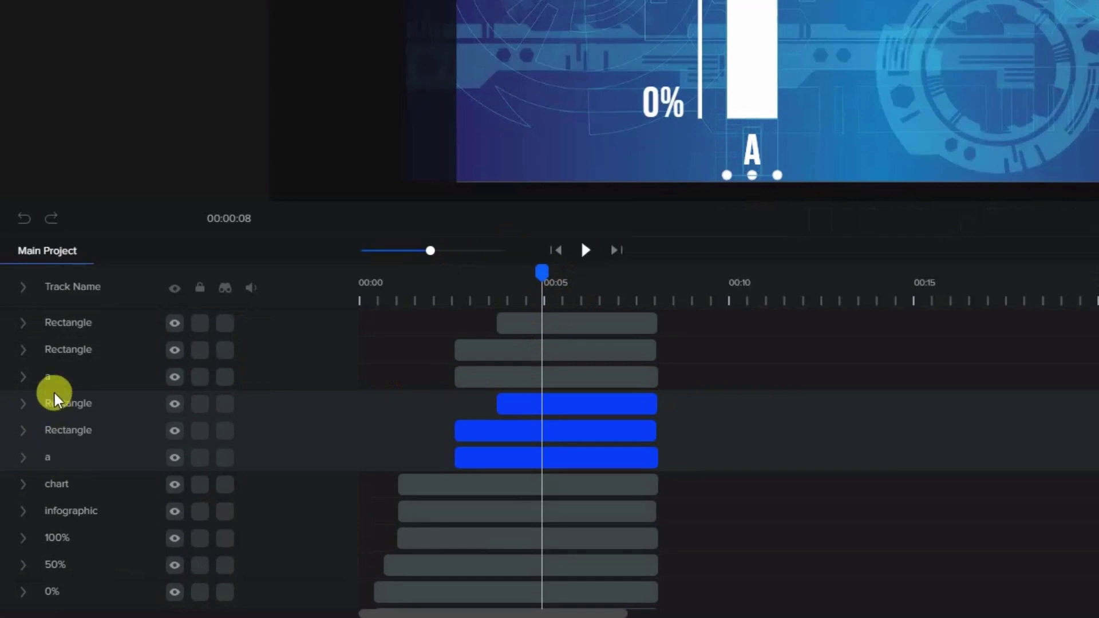
pyautogui.doubleClick(46, 373)
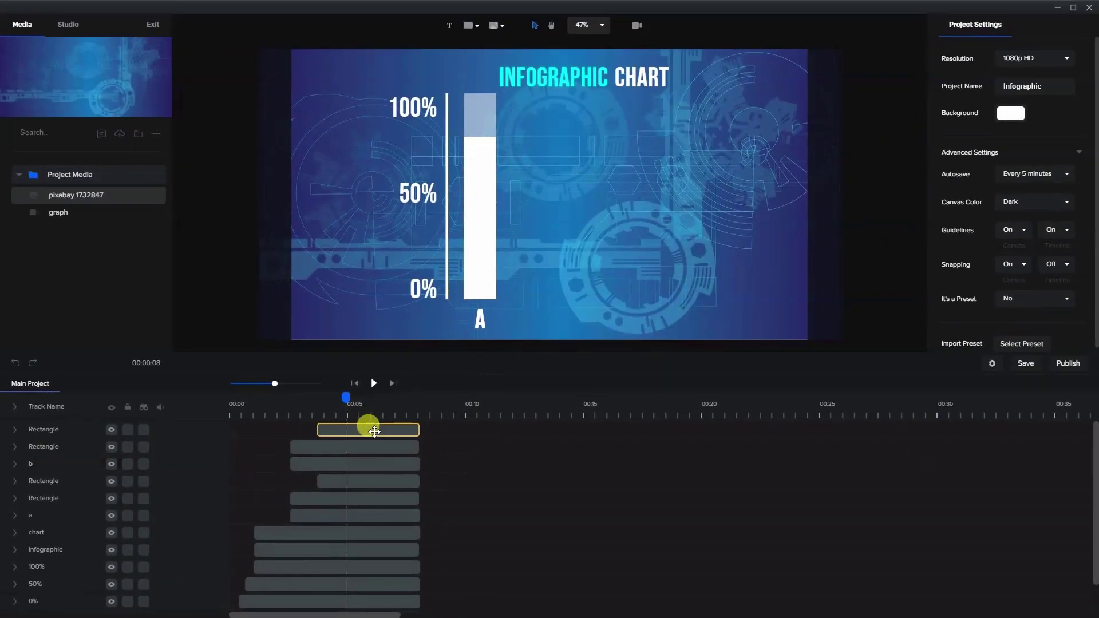
# Move the copied bars and label together to the right of bar A, leaving a gap, to about X 892.
pyautogui.click(368, 429)
pyautogui.keyDown('shift'); pyautogui.click(369, 447); pyautogui.keyUp('shift')
pyautogui.keyDown('shift'); pyautogui.click(377, 460); pyautogui.keyUp('shift')
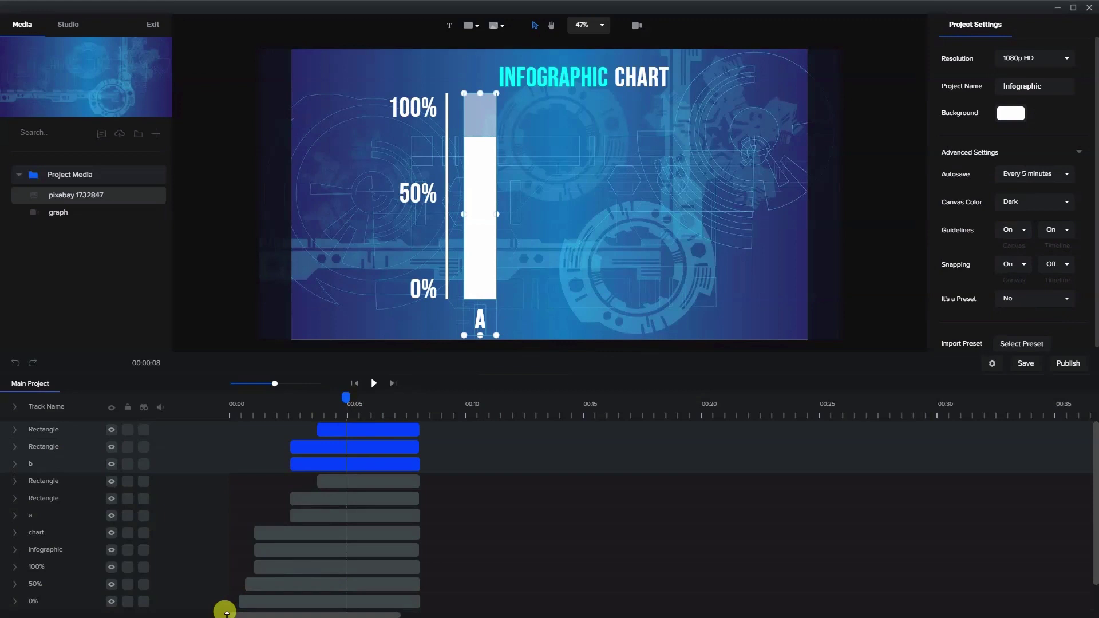
pyautogui.press('Right')
pyautogui.press('Right')
pyautogui.press('Right')
pyautogui.press('Right')
pyautogui.press('Right')
pyautogui.press('Right')
pyautogui.press('Right')
pyautogui.press('Right')
pyautogui.press('Right')
pyautogui.press('Right')
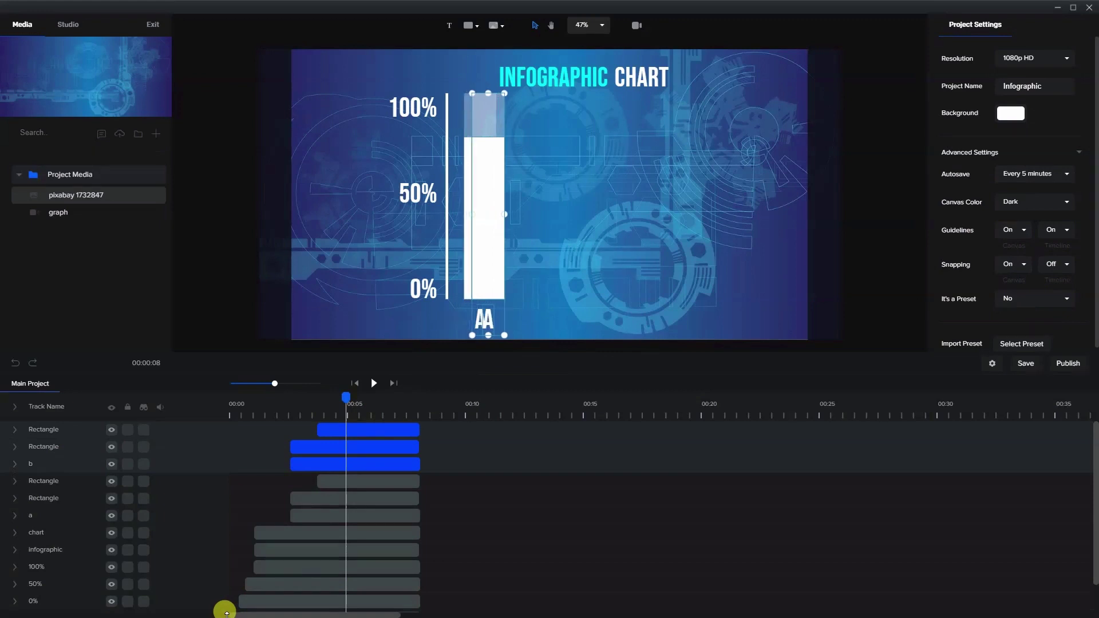
pyautogui.press('Right')
pyautogui.press('Right')
pyautogui.press('Right')
pyautogui.press('Right')
pyautogui.press('Right')
pyautogui.press('Right')
pyautogui.press('Right')
pyautogui.press('Right')
pyautogui.press('Right')
pyautogui.press('Right')
pyautogui.press('Right')
pyautogui.press('Right')
pyautogui.press('Right')
pyautogui.press('Right')
pyautogui.press('Right')
pyautogui.press('Right')
pyautogui.press('Right')
pyautogui.press('Right')
pyautogui.press('Right')
pyautogui.press('Right')
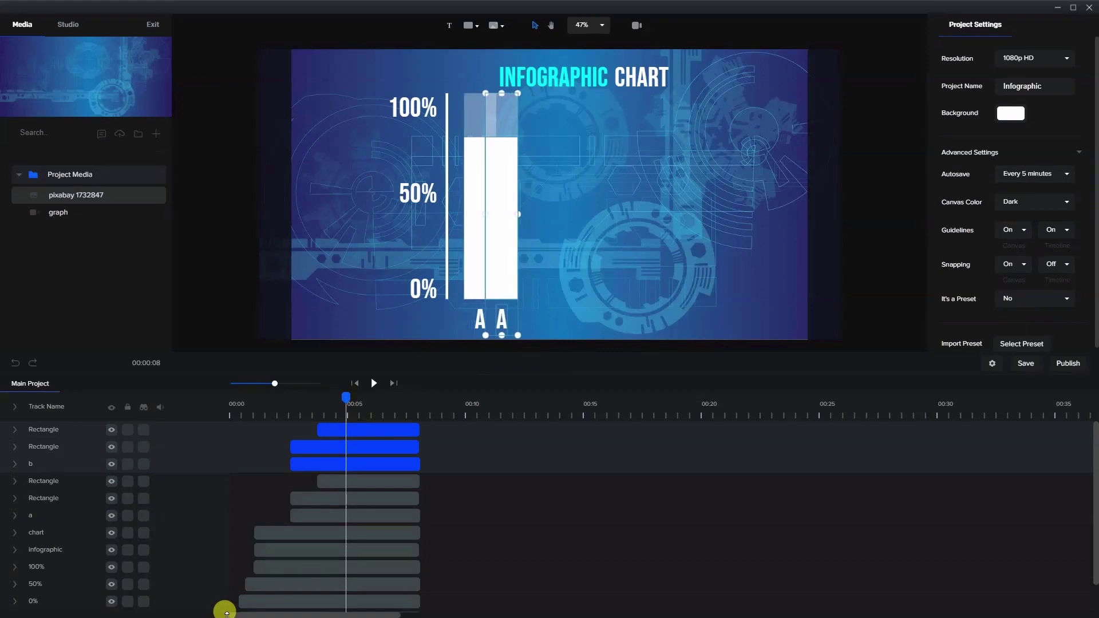
pyautogui.press('Right')
pyautogui.press('Right')
pyautogui.press('Right')
pyautogui.press('Right')
pyautogui.press('Right')
pyautogui.press('Right')
pyautogui.press('Right')
pyautogui.press('Right')
pyautogui.press('Right')
pyautogui.press('Right')
pyautogui.press('Right')
pyautogui.press('Right')
pyautogui.press('Right')
pyautogui.press('Right')
pyautogui.press('Right')
pyautogui.press('Right')
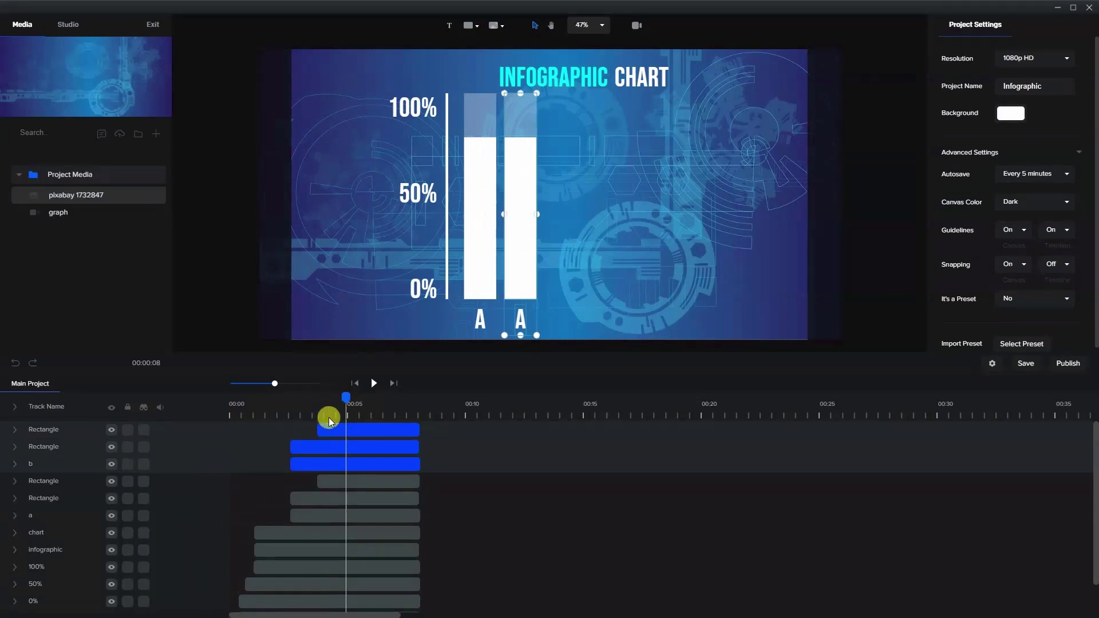
pyautogui.press('Right')
pyautogui.press('Right')
pyautogui.press('Right')
pyautogui.press('Right')
pyautogui.press('Right')
pyautogui.press('Right')
pyautogui.press('Right')
pyautogui.press('Right')
pyautogui.press('Right')
pyautogui.press('Right')
pyautogui.press('Right')
pyautogui.press('Right')
pyautogui.press('Right')
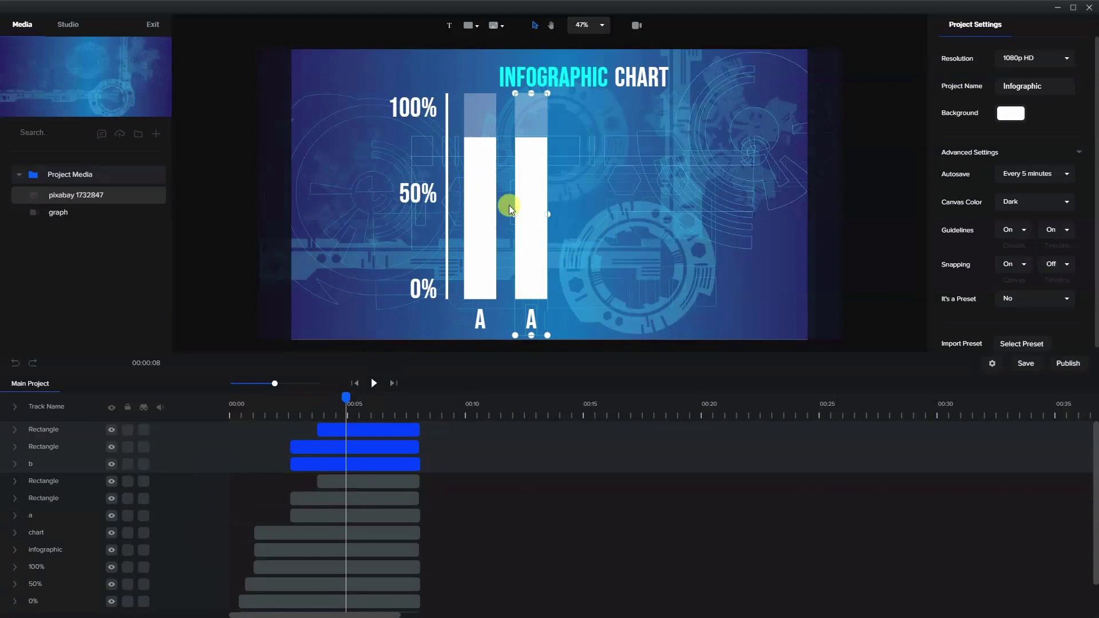
pyautogui.click(588, 267)
# Change the second bar's label to B and lower the top of its white bar to a Scale Y of about 60.
pyautogui.click(532, 320)
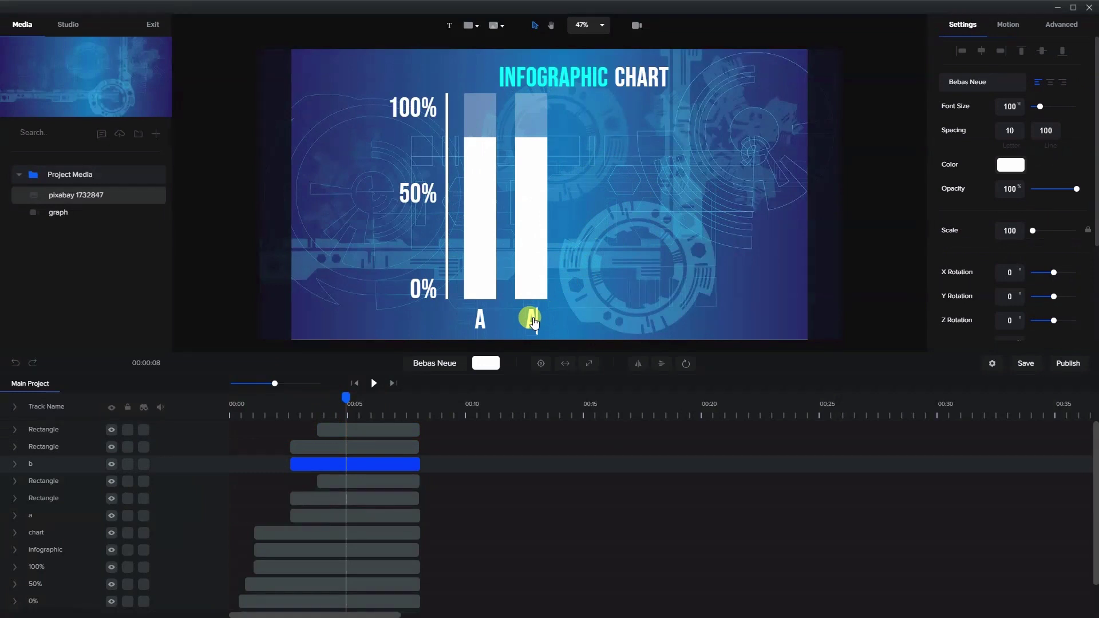
pyautogui.click(567, 228)
pyautogui.click(538, 169)
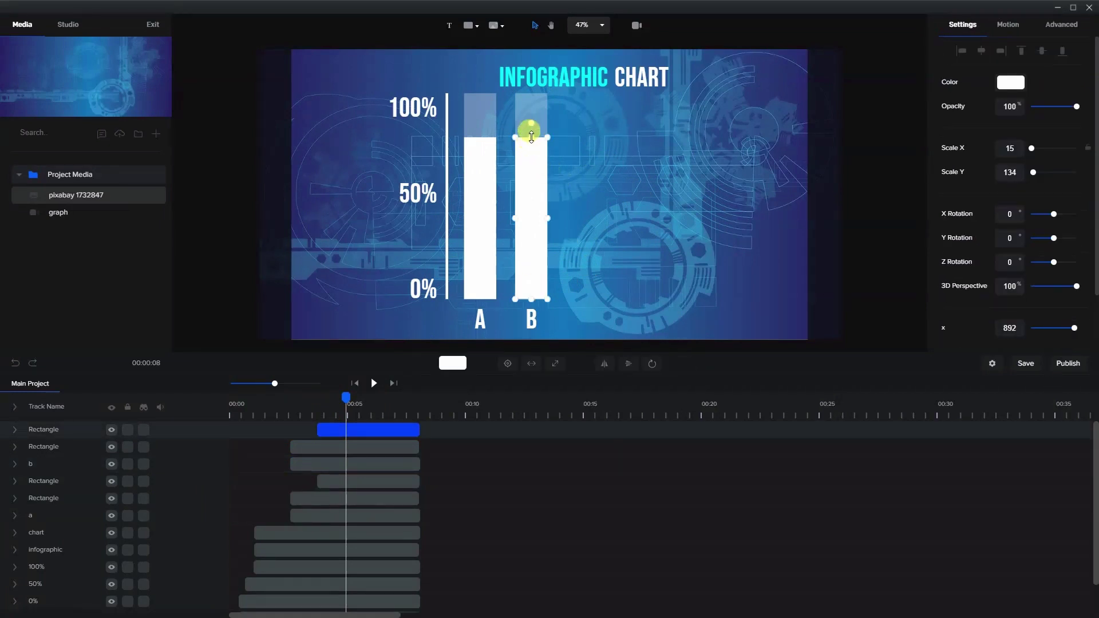
pyautogui.moveTo(531, 134); pyautogui.dragTo(532, 228)
pyautogui.click(562, 225)
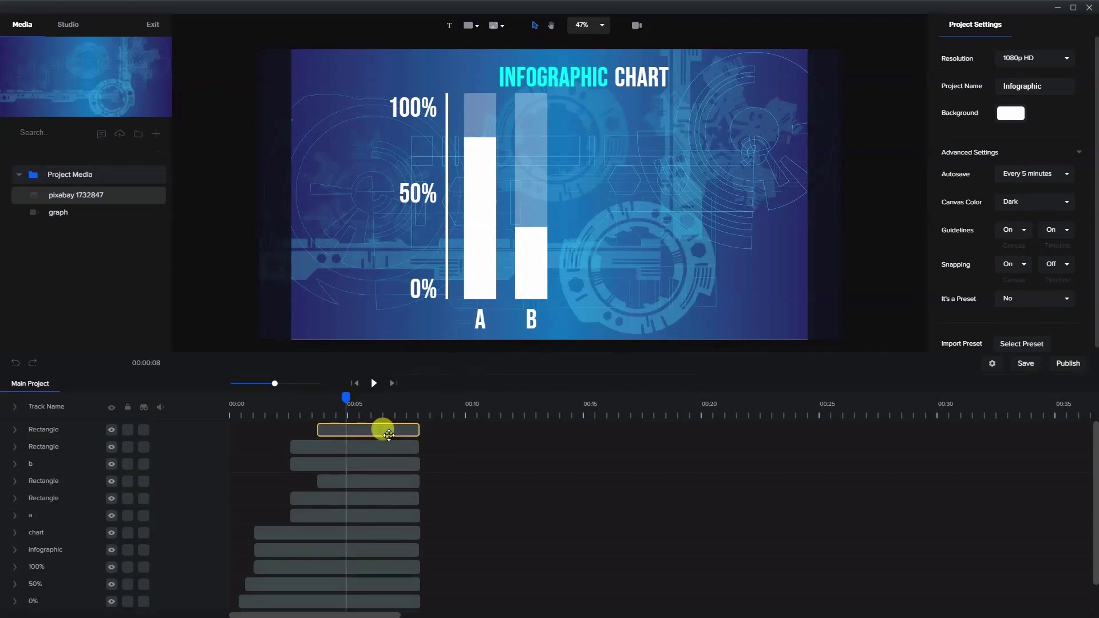
# Duplicate bar B's label, translucent bar and white bar together.
pyautogui.click(363, 462)
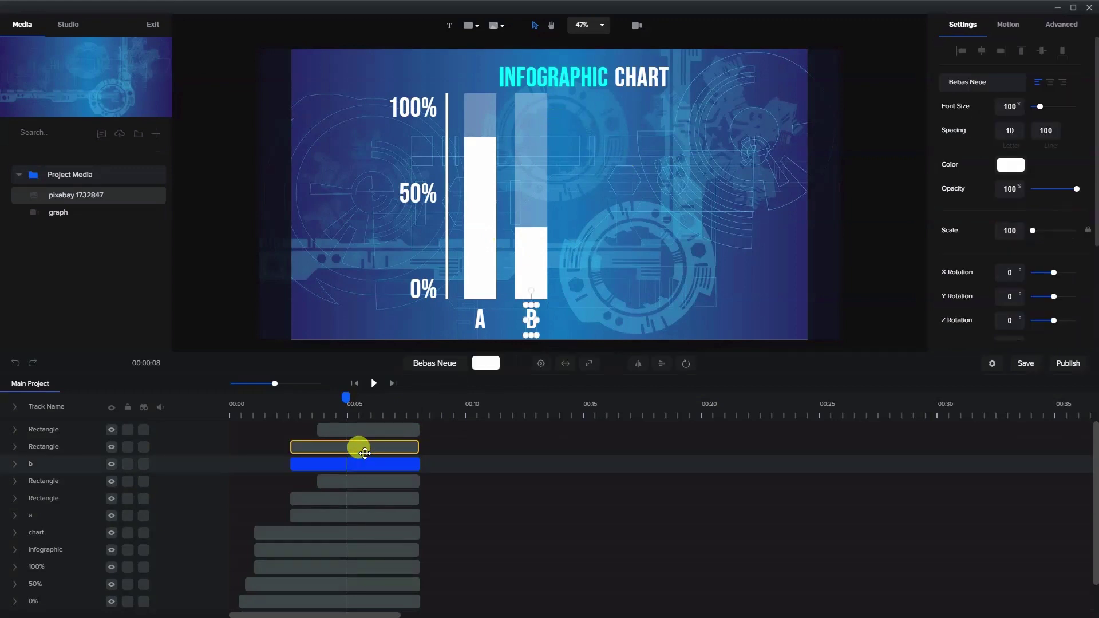
pyautogui.keyDown('shift'); pyautogui.click(360, 446); pyautogui.keyUp('shift')
pyautogui.keyDown('shift'); pyautogui.click(369, 431); pyautogui.keyUp('shift')
pyautogui.rightClick(368, 433)
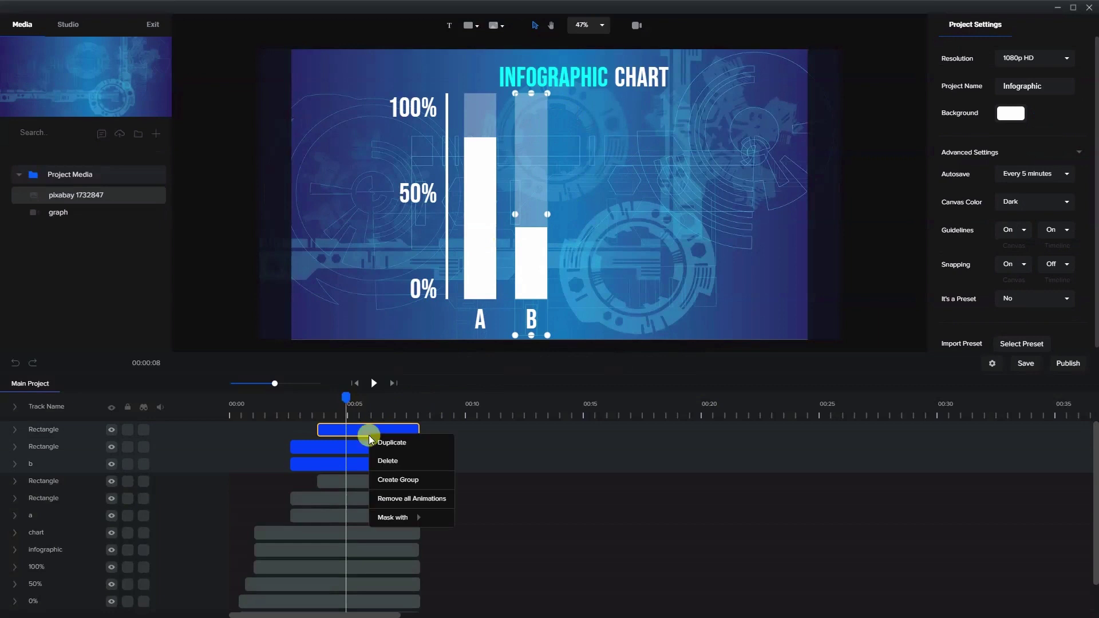
pyautogui.click(378, 442)
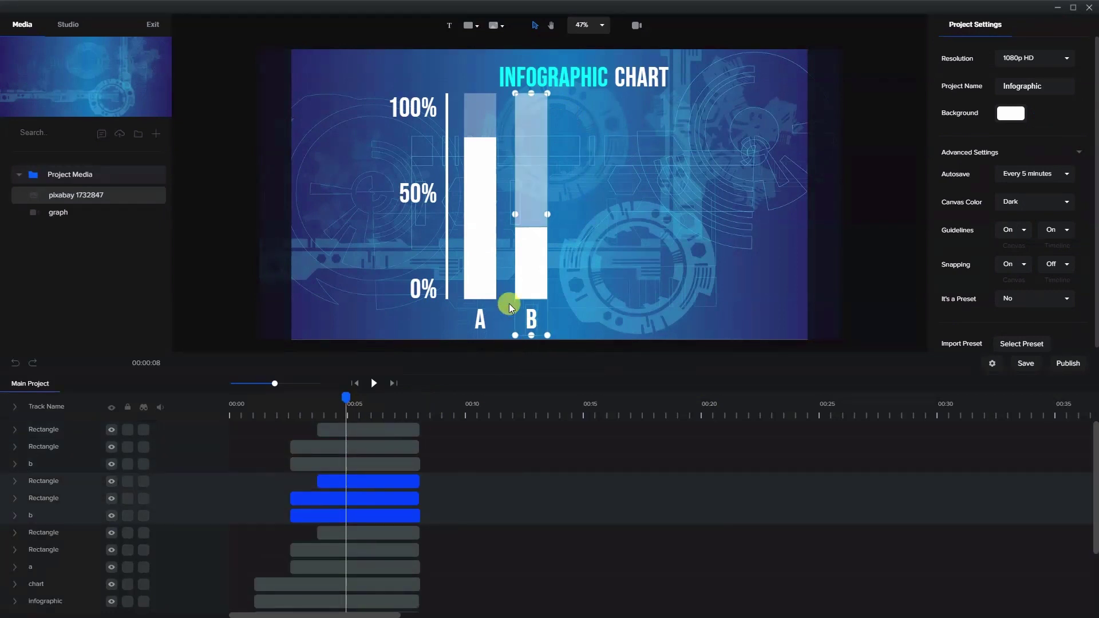
# Move the newly copied bars and label together to the right of bar B, to about X 1092.
pyautogui.click(383, 463)
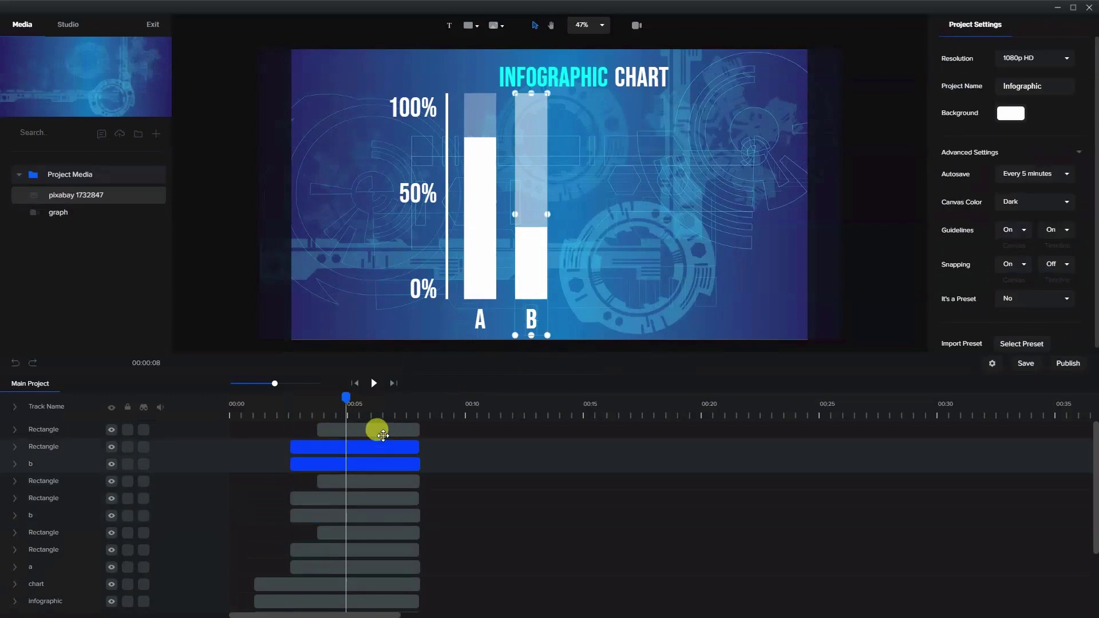
pyautogui.click(378, 430)
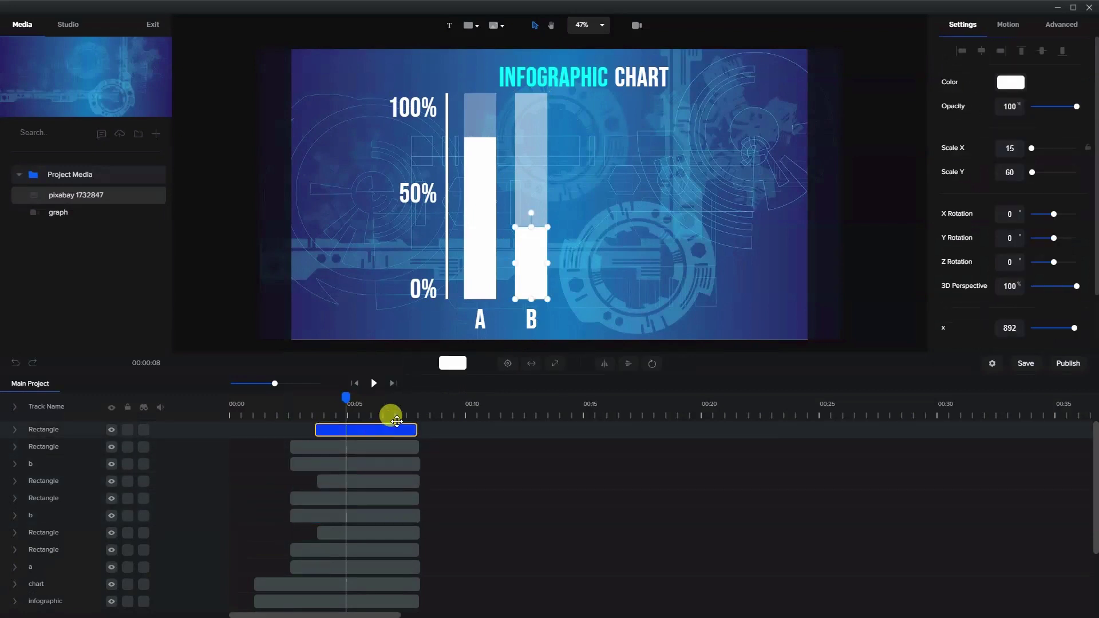
pyautogui.keyDown('shift'); pyautogui.click(360, 446); pyautogui.keyUp('shift')
pyautogui.keyDown('shift'); pyautogui.click(367, 461); pyautogui.keyUp('shift')
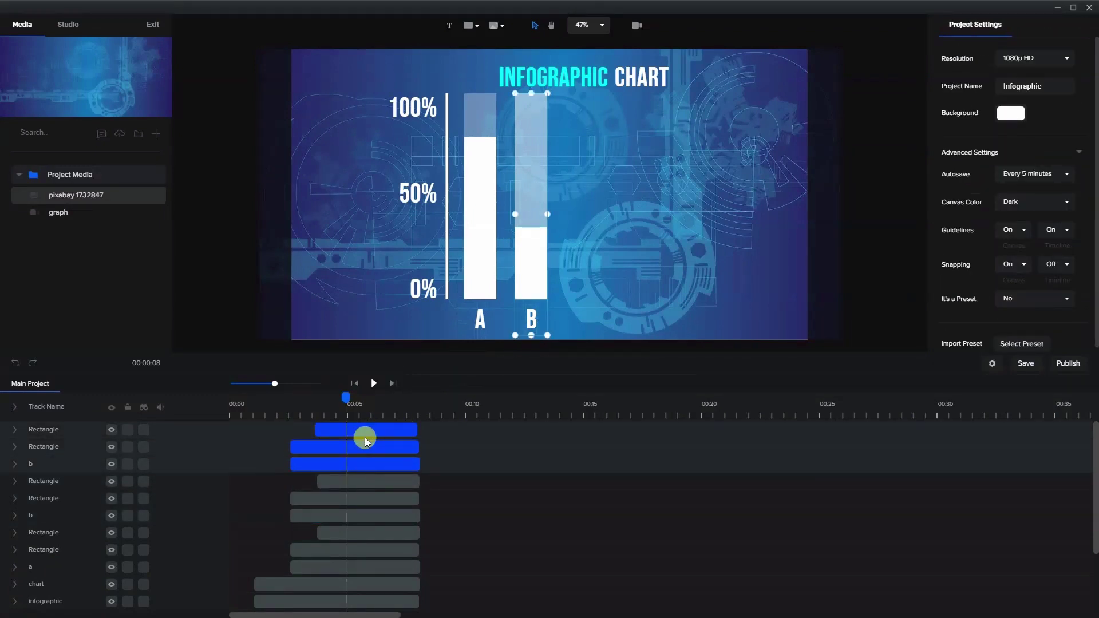
pyautogui.press('Right')
pyautogui.press('Right')
pyautogui.press('Right')
pyautogui.press('Right')
pyautogui.press('Right')
pyautogui.press('Right')
pyautogui.press('Right')
pyautogui.press('Right')
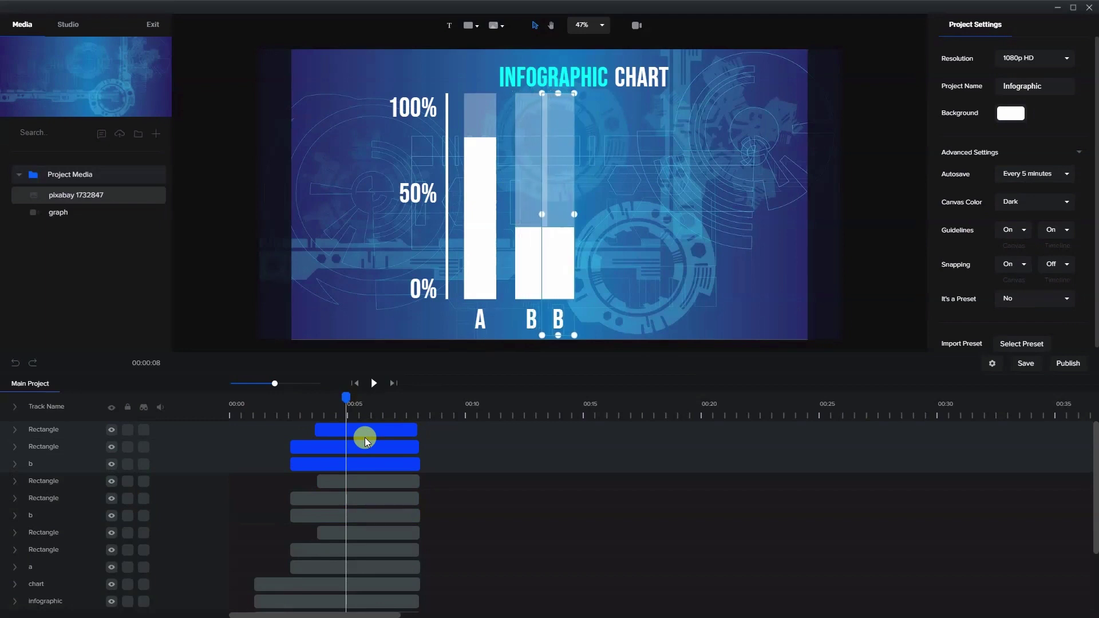
pyautogui.press('Right')
pyautogui.press('Right')
pyautogui.press('Right')
pyautogui.press('Right')
pyautogui.press('Right')
pyautogui.press('Right')
pyautogui.press('Right')
pyautogui.press('Right')
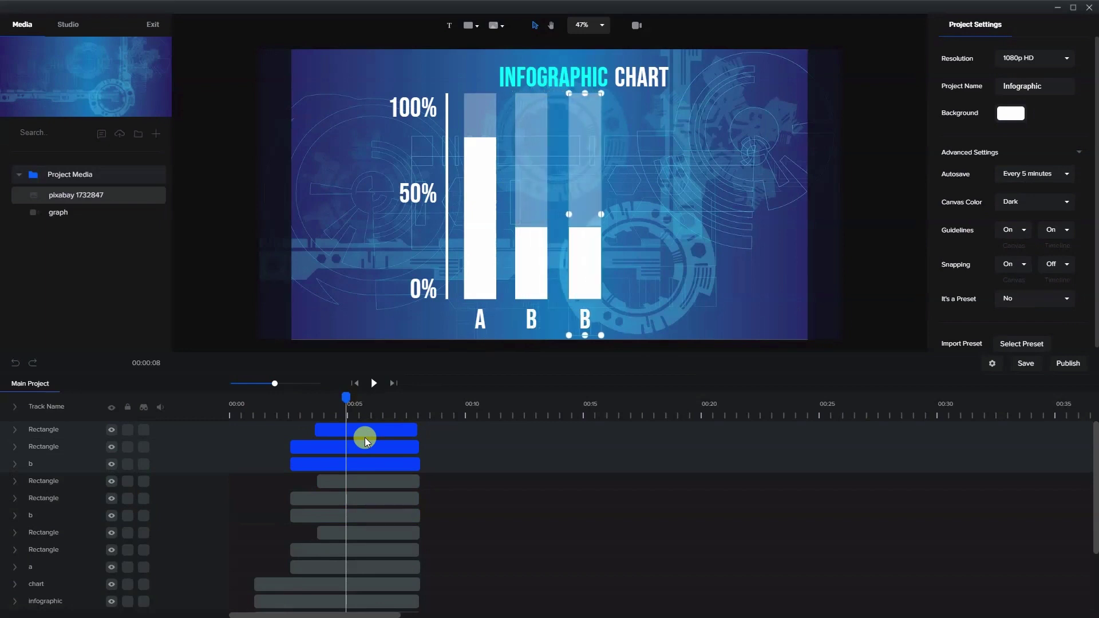
# Rename the third bar's label track as c and change its label text on the canvas to C.
pyautogui.doubleClick(30, 461)
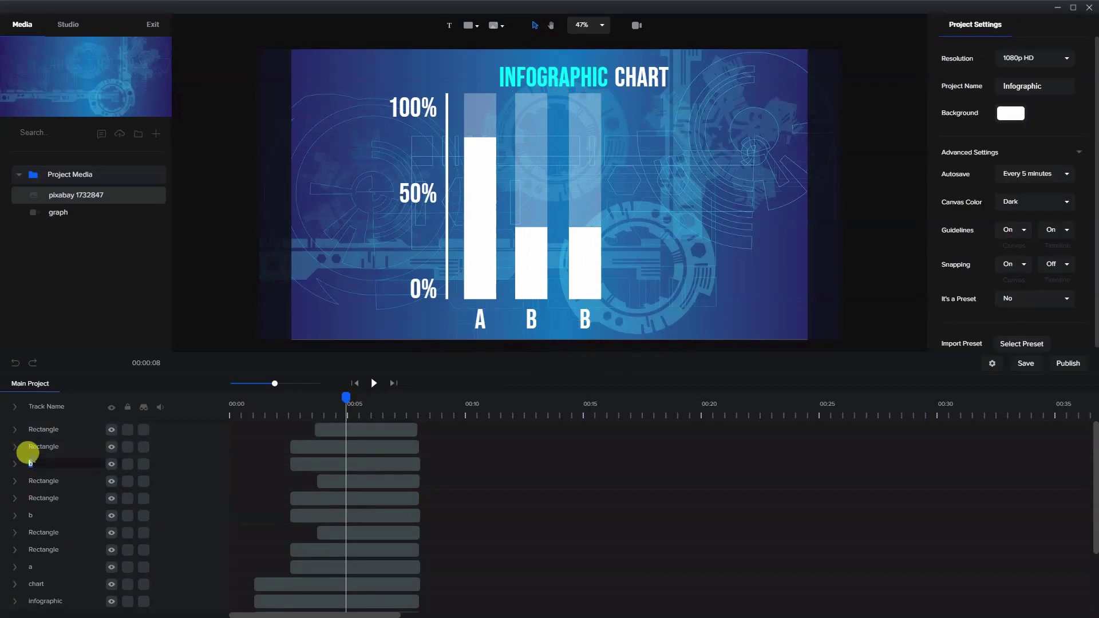
pyautogui.write('c')
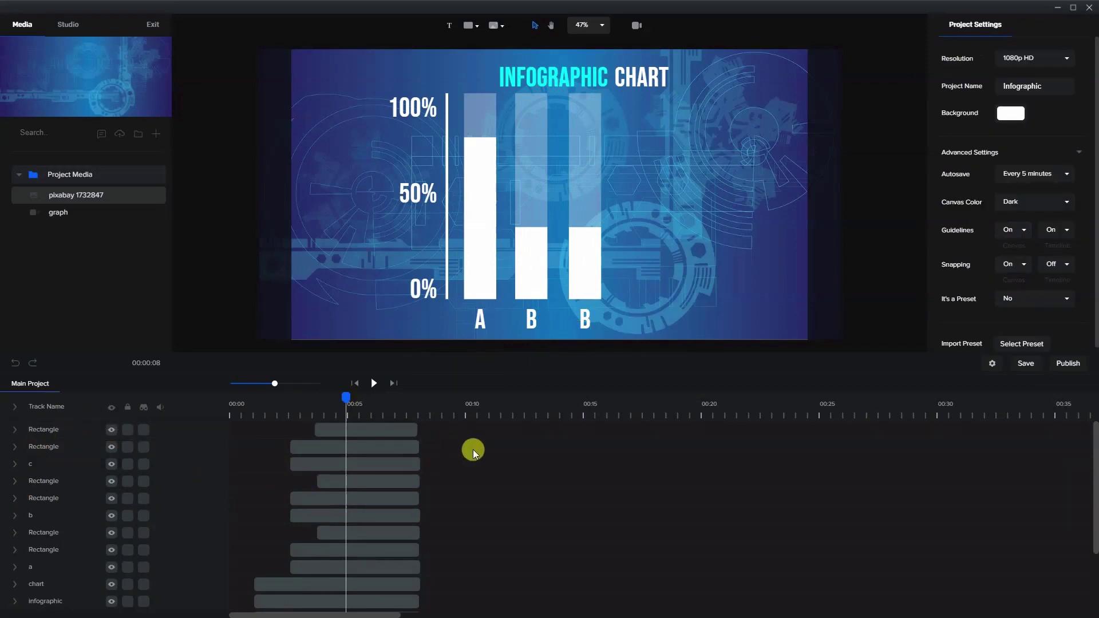
pyautogui.click(586, 326)
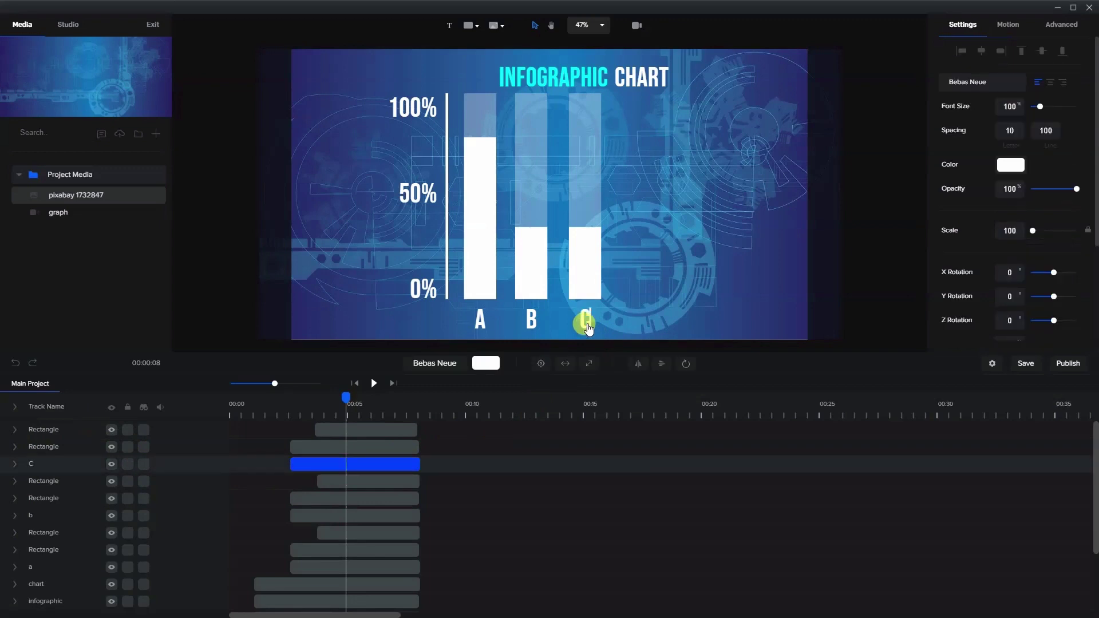
pyautogui.click(654, 228)
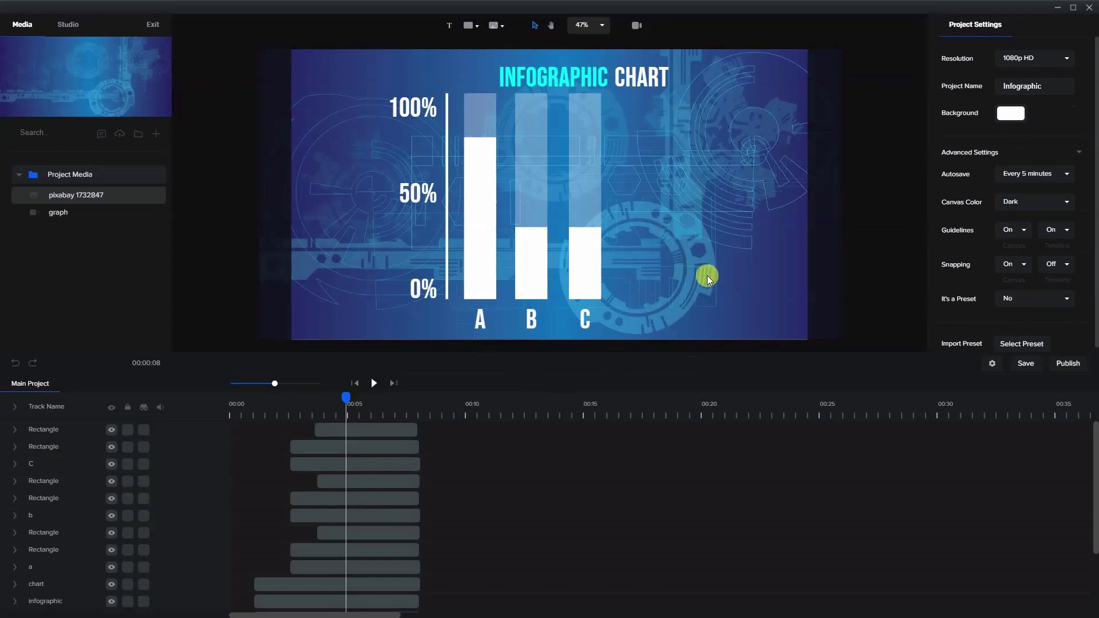
# Recolor the C label with the cyan sampled by eyedropper from the word INFOGRAPHIC in the title.
pyautogui.click(583, 321)
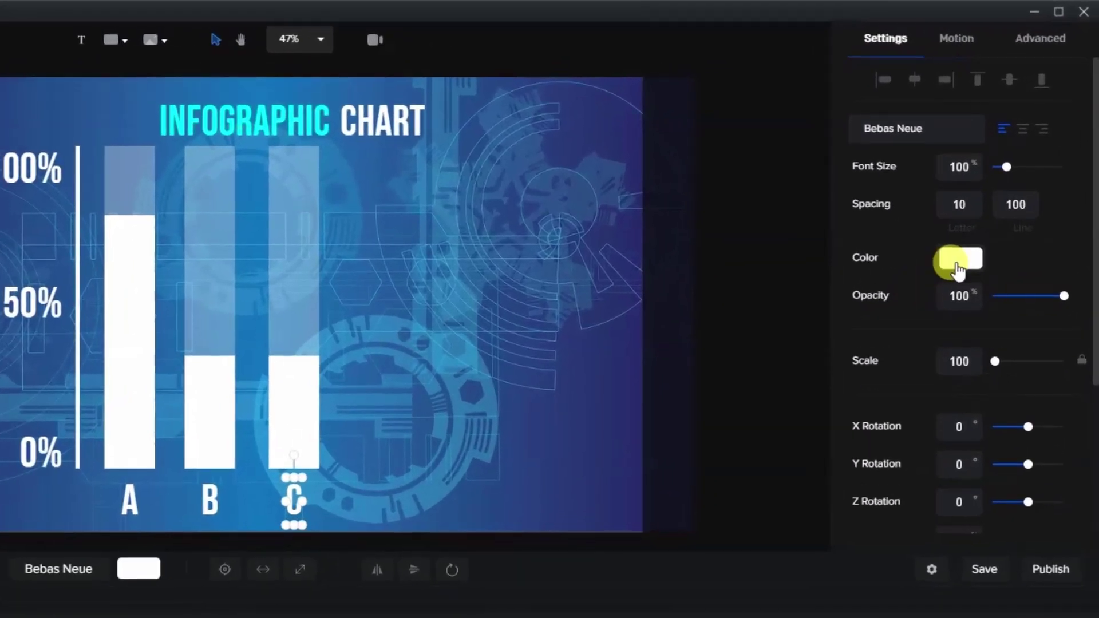
pyautogui.click(1006, 164)
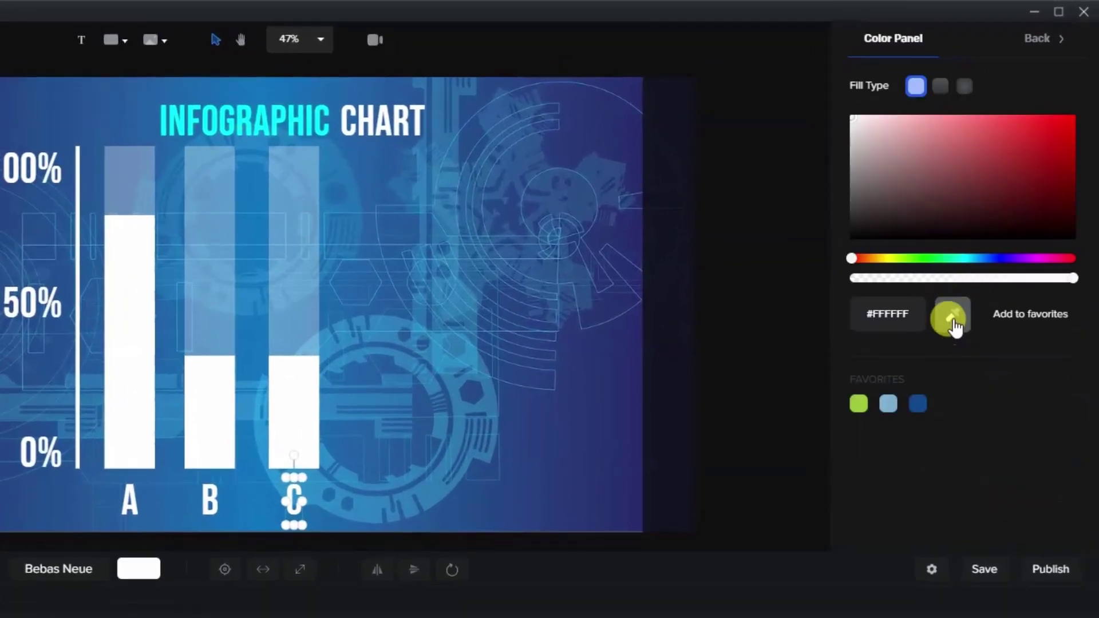
pyautogui.click(945, 314)
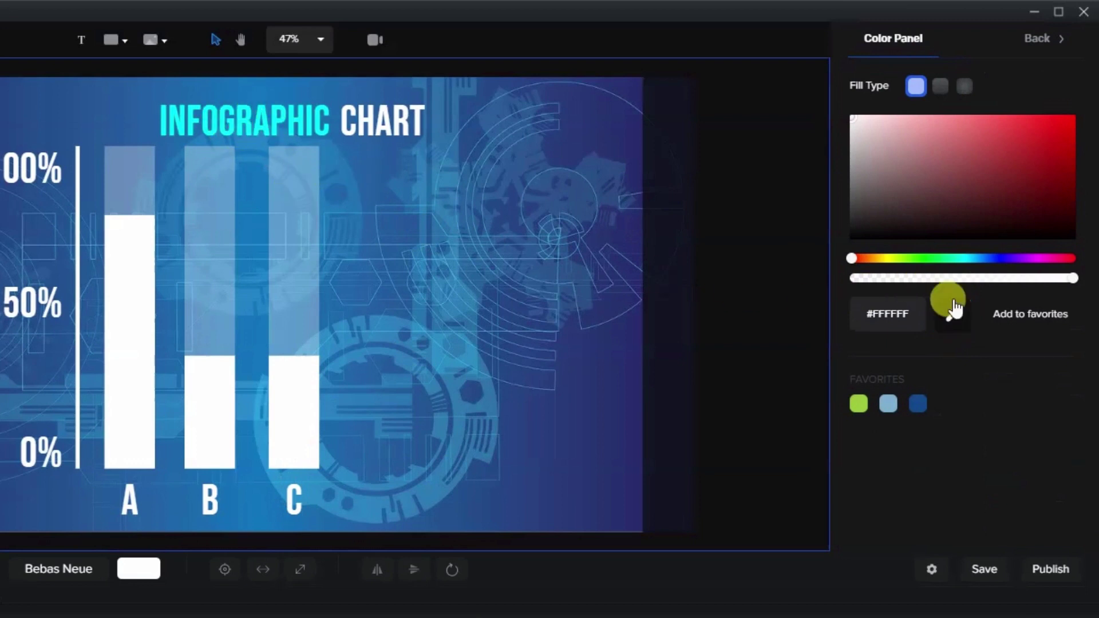
pyautogui.click(312, 139)
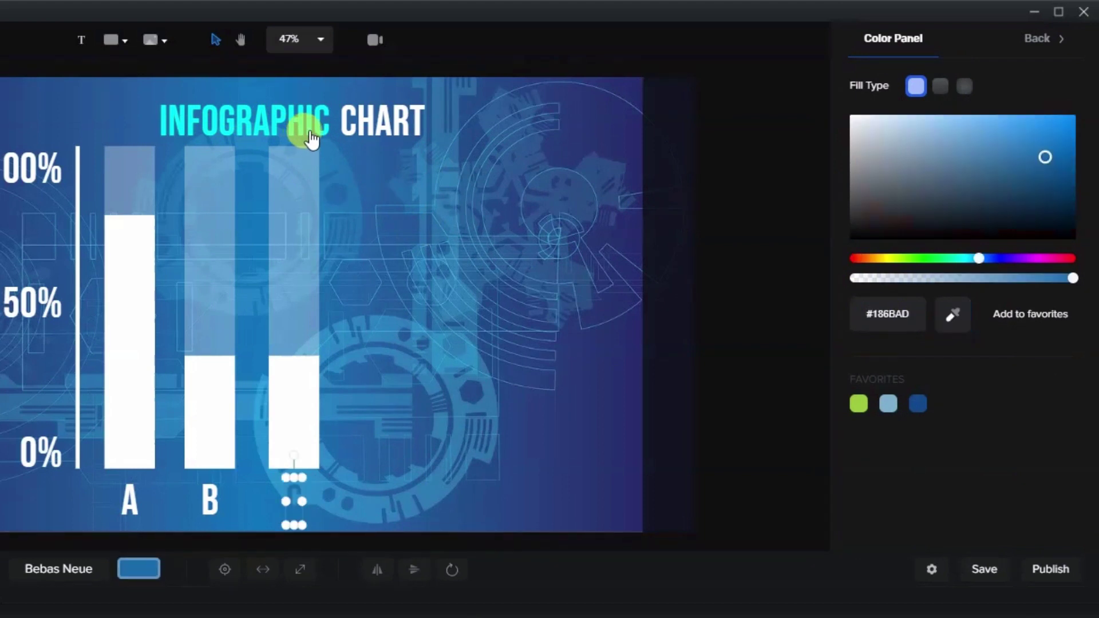
pyautogui.click(953, 315)
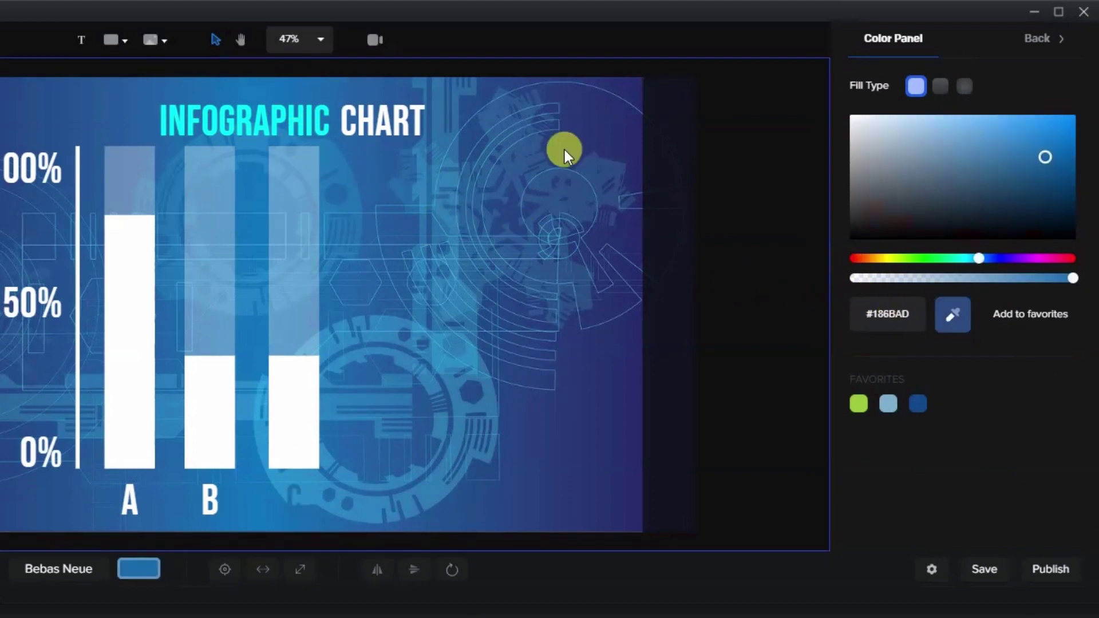
pyautogui.click(320, 133)
pyautogui.click(307, 409)
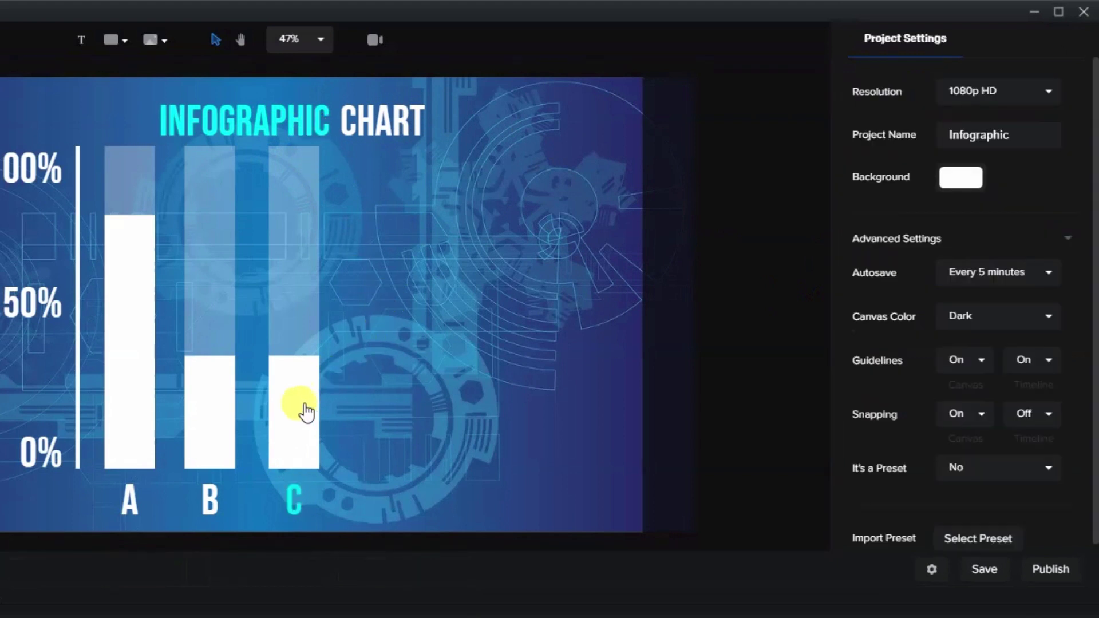
pyautogui.click(306, 411)
pyautogui.click(948, 137)
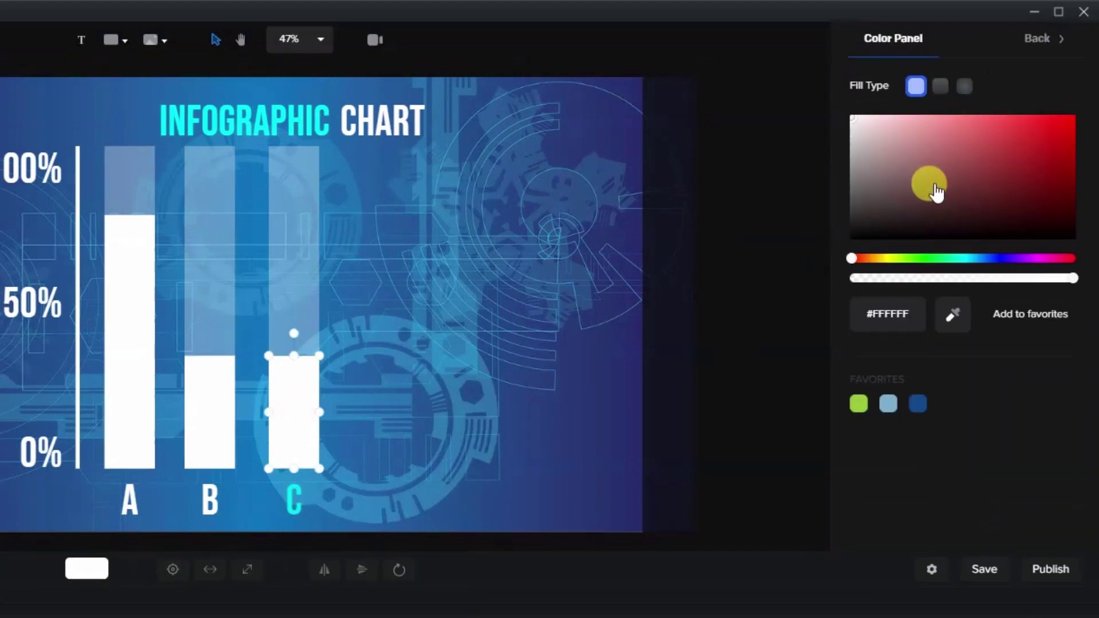
pyautogui.click(943, 315)
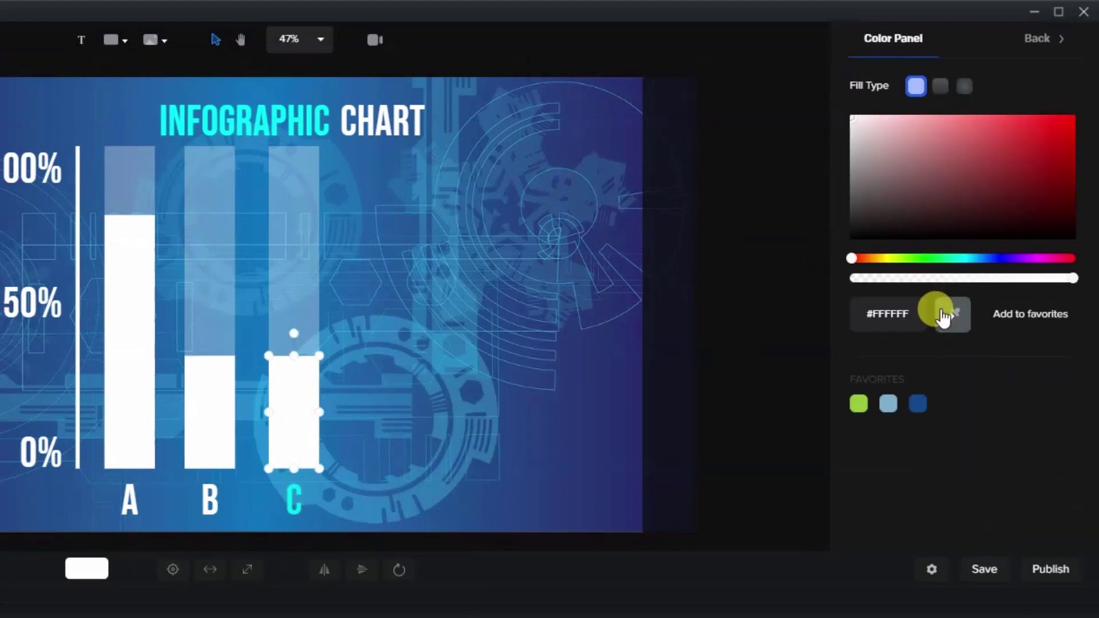
pyautogui.click(290, 514)
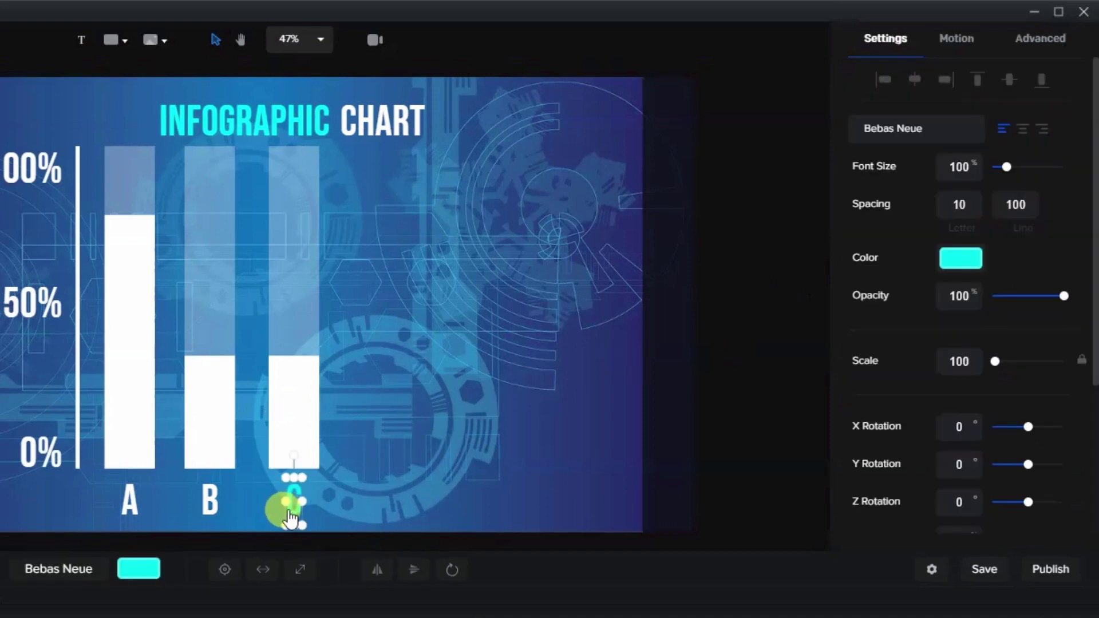
# Recolor bar C's solid lower bar with the cyan sampled by eyedropper from the C label.
pyautogui.click(277, 417)
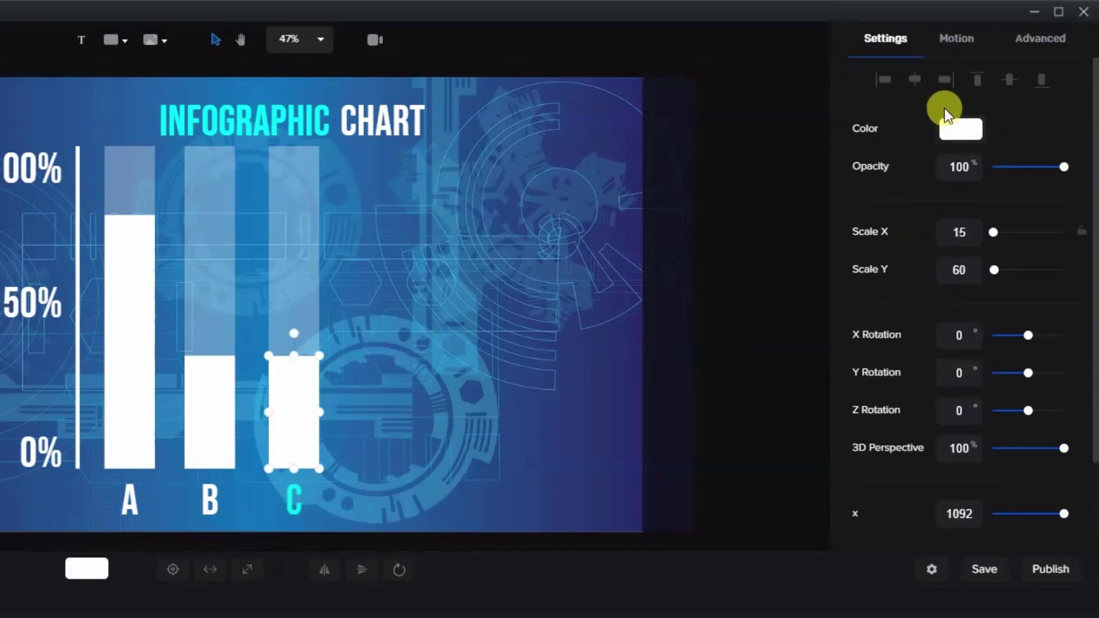
pyautogui.click(950, 130)
pyautogui.click(952, 315)
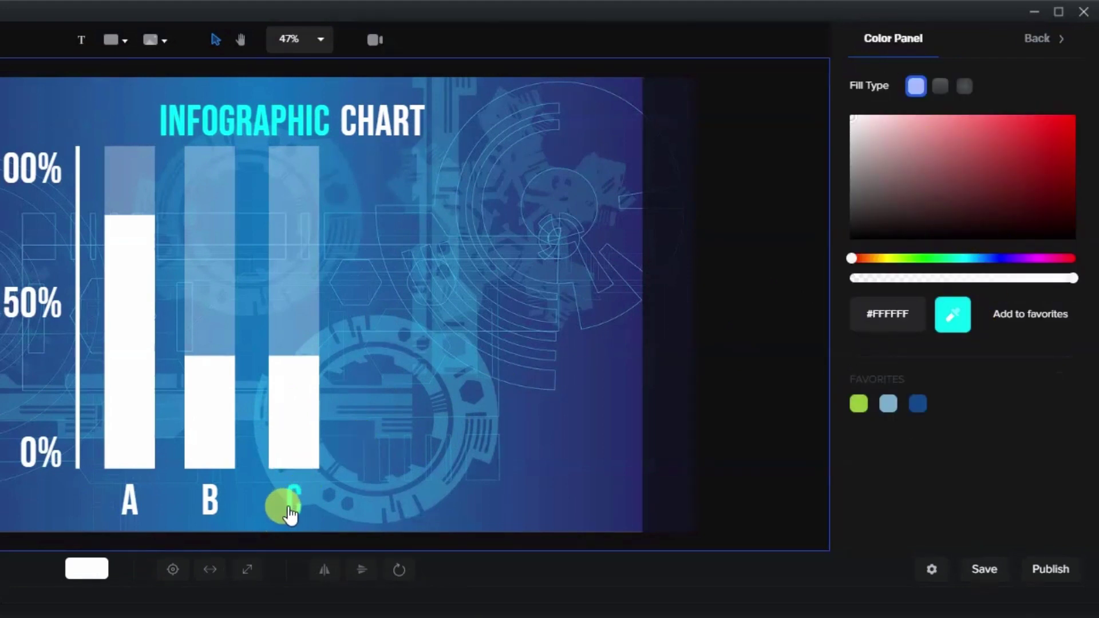
pyautogui.click(291, 510)
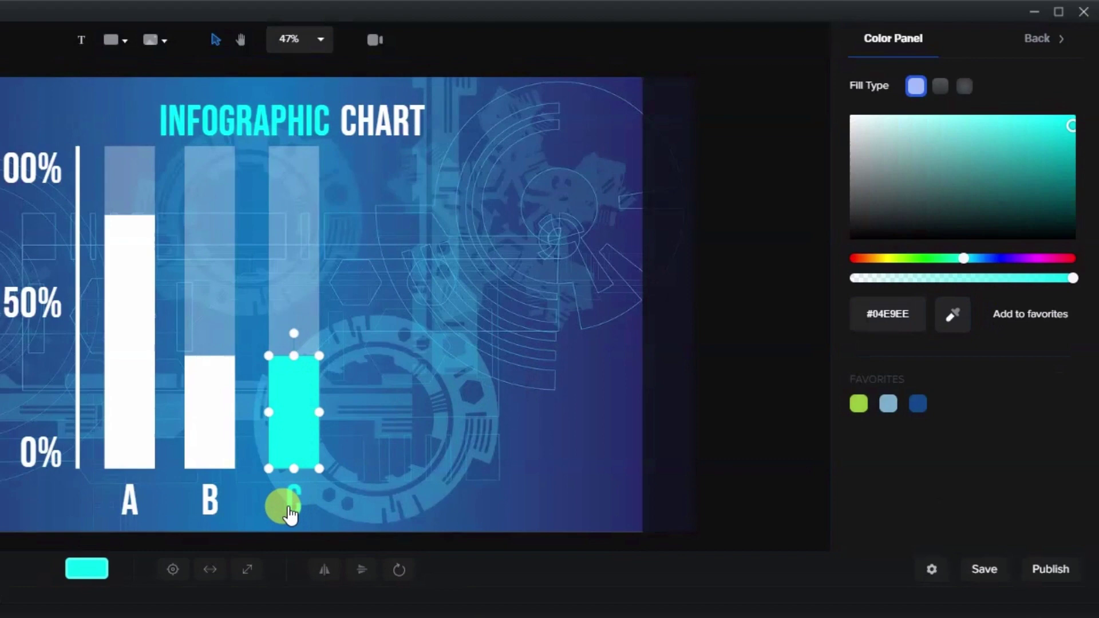
pyautogui.click(363, 401)
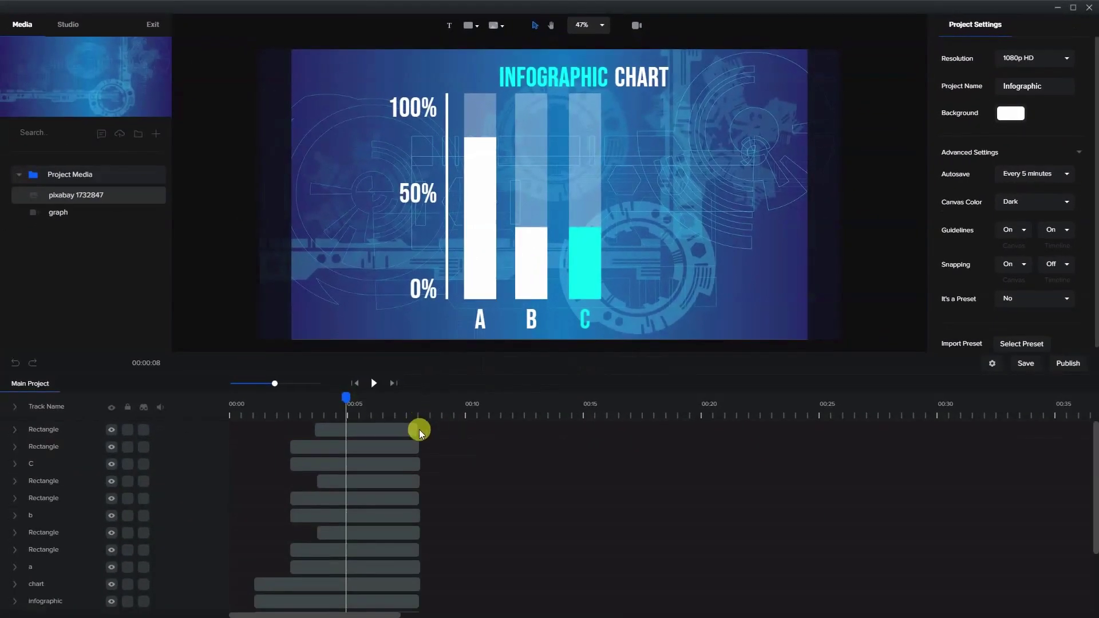
# Duplicate bar C's label, translucent bar and cyan bar together.
pyautogui.click(375, 517)
pyautogui.click(360, 461)
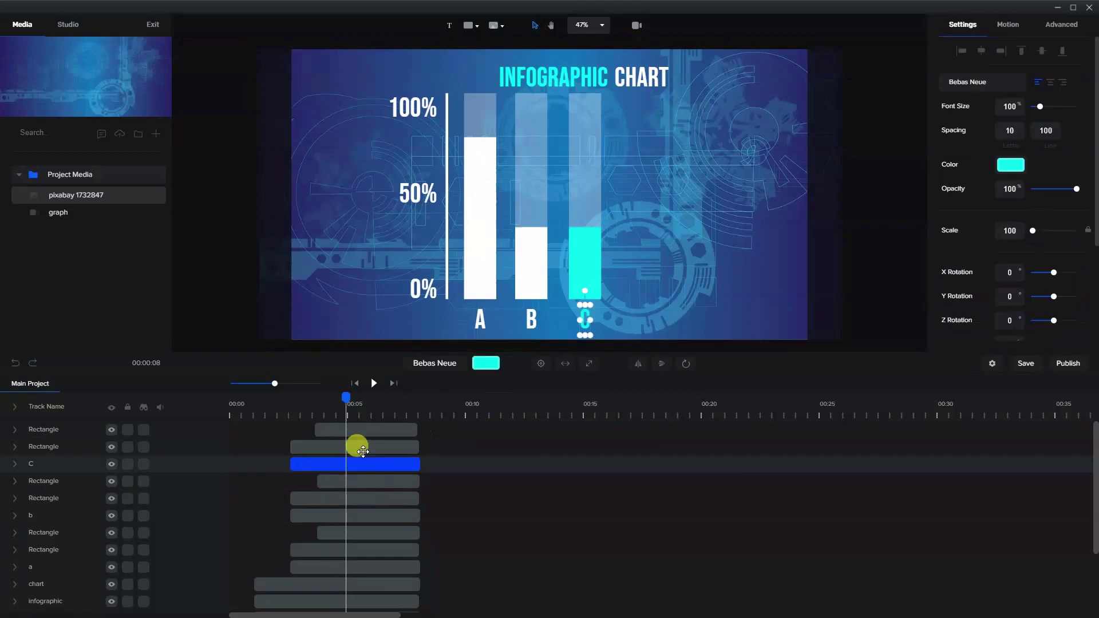
pyautogui.keyDown('shift'); pyautogui.click(358, 446); pyautogui.keyUp('shift')
pyautogui.rightClick(363, 433)
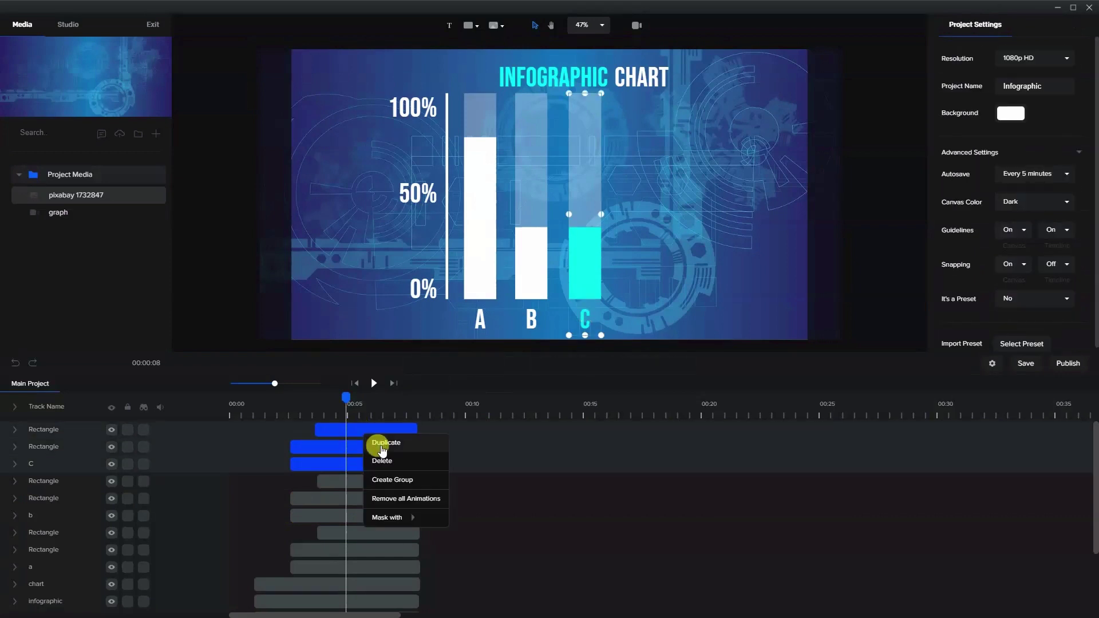
pyautogui.click(377, 444)
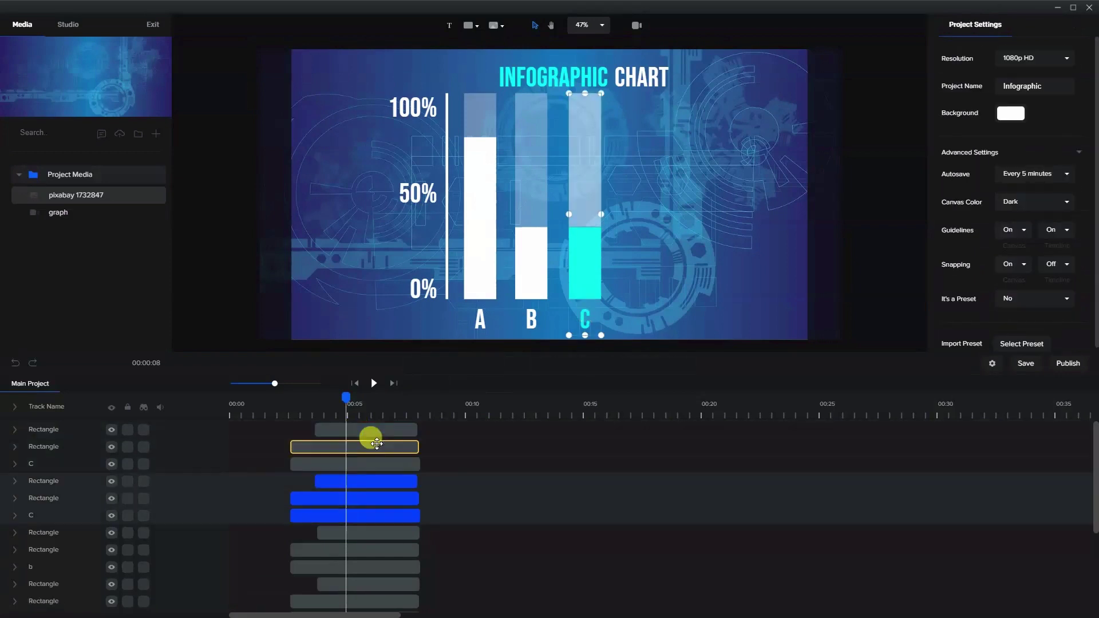
# Rename the copied label track of the fourth bar as D.
pyautogui.click(34, 463)
pyautogui.click(31, 462)
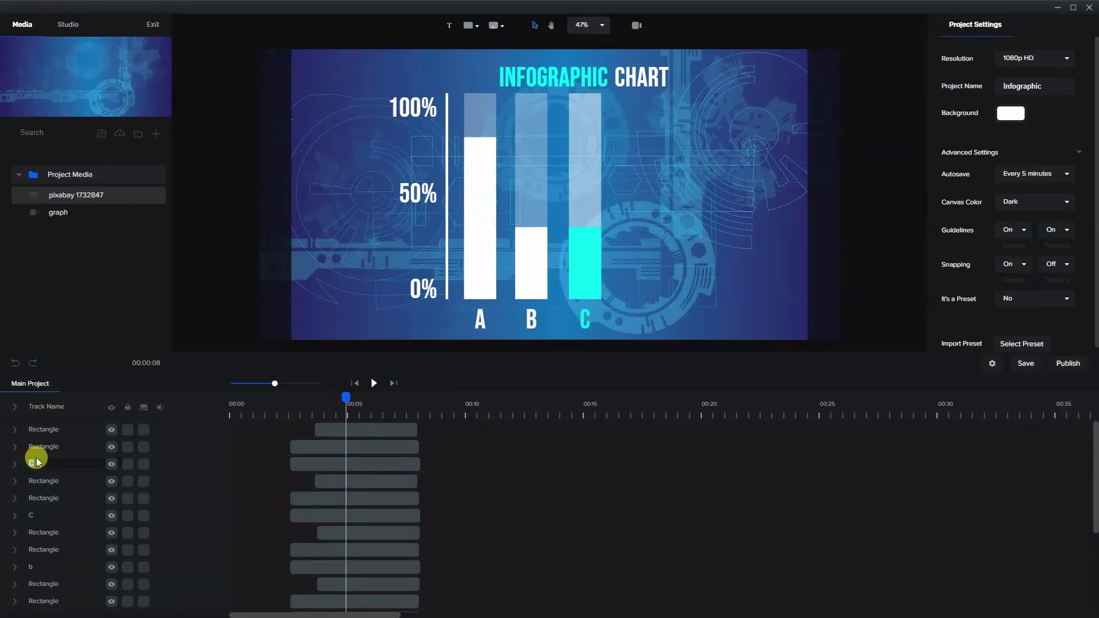
pyautogui.write('D')
pyautogui.click(620, 299)
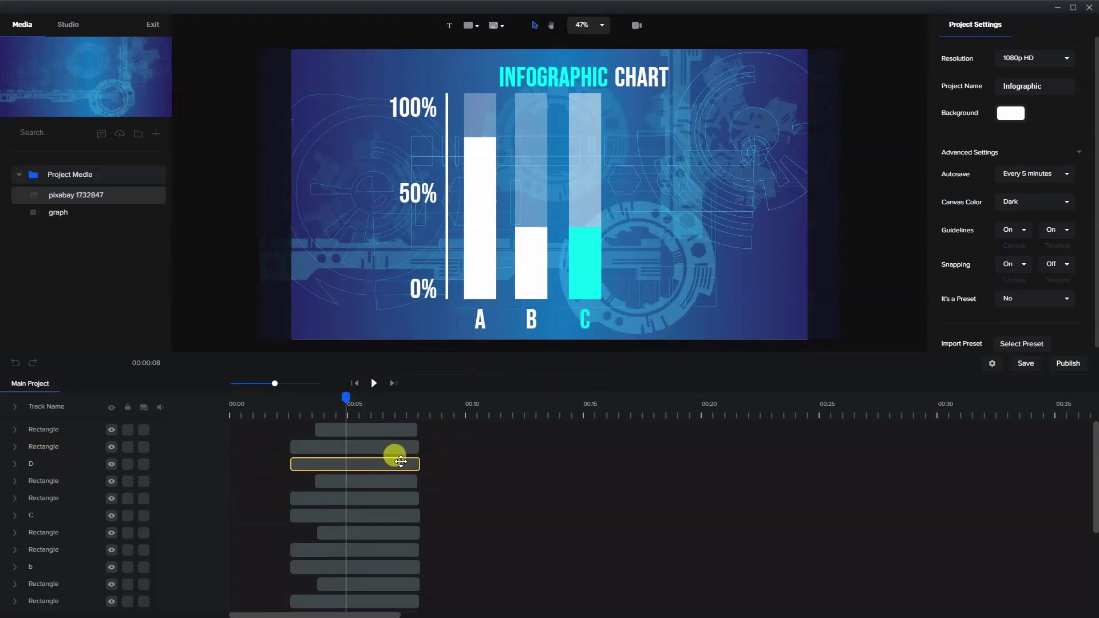
# Move the D label track and its two copied bars together to the right of bar C, to about X 1292.
pyautogui.click(394, 463)
pyautogui.keyDown('shift'); pyautogui.click(395, 447); pyautogui.keyUp('shift')
pyautogui.keyDown('shift'); pyautogui.click(385, 429); pyautogui.keyUp('shift')
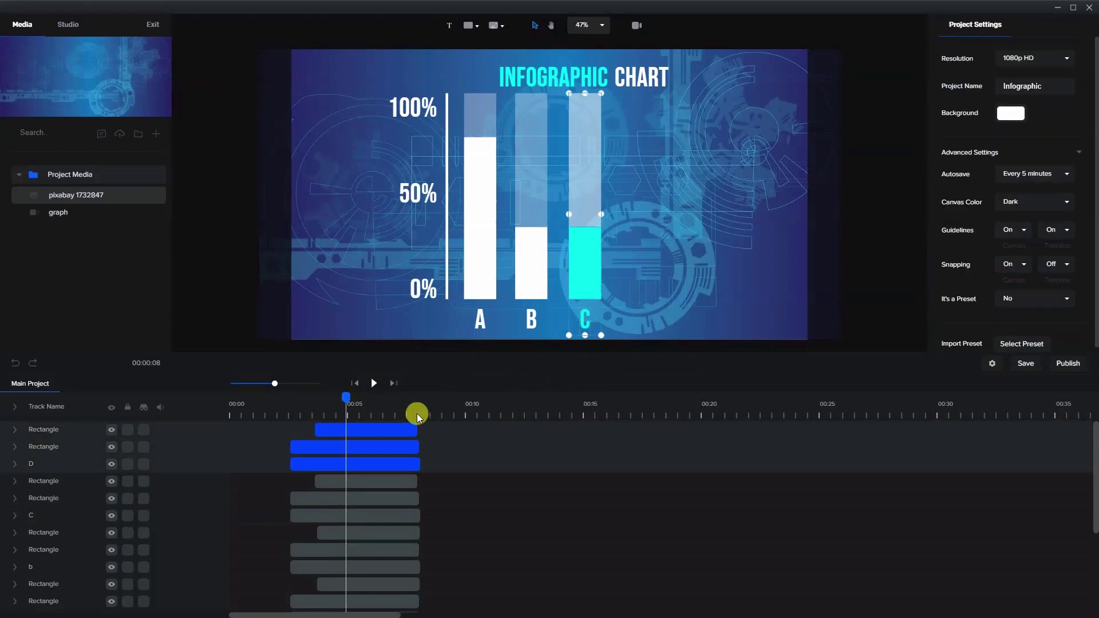
pyautogui.hotkey('shift', 'Right')
pyautogui.hotkey('shift', 'Right')
pyautogui.hotkey('shift', 'Right')
pyautogui.hotkey('shift', 'Right')
pyautogui.hotkey('shift', 'Right')
pyautogui.hotkey('shift', 'Right')
pyautogui.hotkey('shift', 'Right')
pyautogui.hotkey('shift', 'Right')
pyautogui.hotkey('shift', 'Right')
pyautogui.hotkey('shift', 'Right')
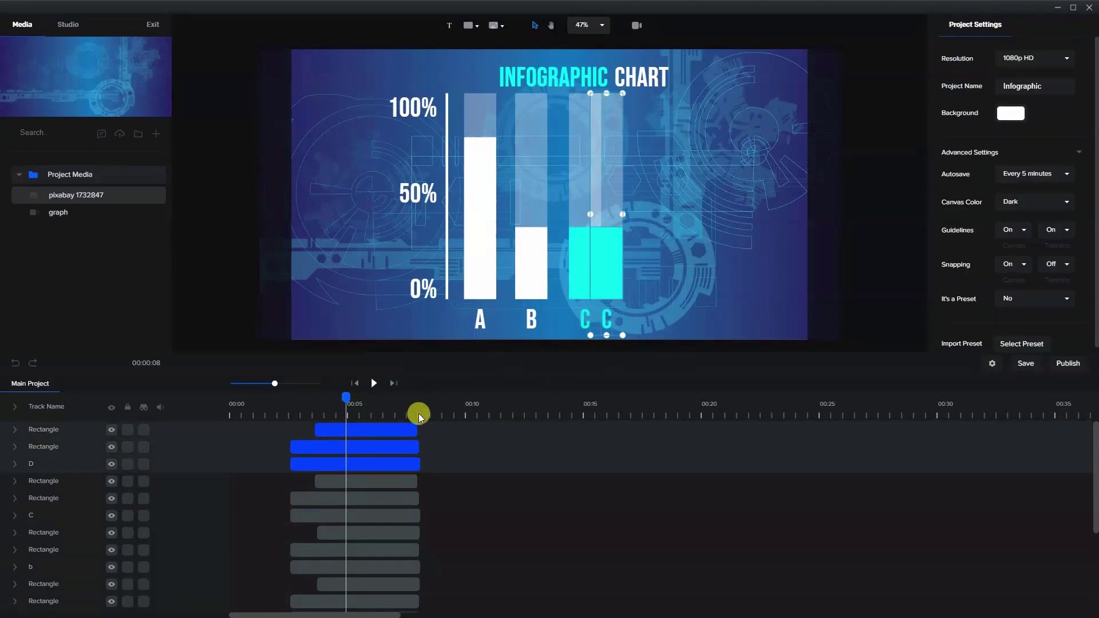
pyautogui.hotkey('shift', 'Right')
pyautogui.hotkey('shift', 'Right')
pyautogui.hotkey('shift', 'Right')
pyautogui.hotkey('shift', 'Right')
pyautogui.hotkey('shift', 'Right')
pyautogui.hotkey('shift', 'Right')
pyautogui.hotkey('shift', 'Right')
pyautogui.hotkey('shift', 'Right')
pyautogui.hotkey('shift', 'Right')
pyautogui.hotkey('shift', 'Right')
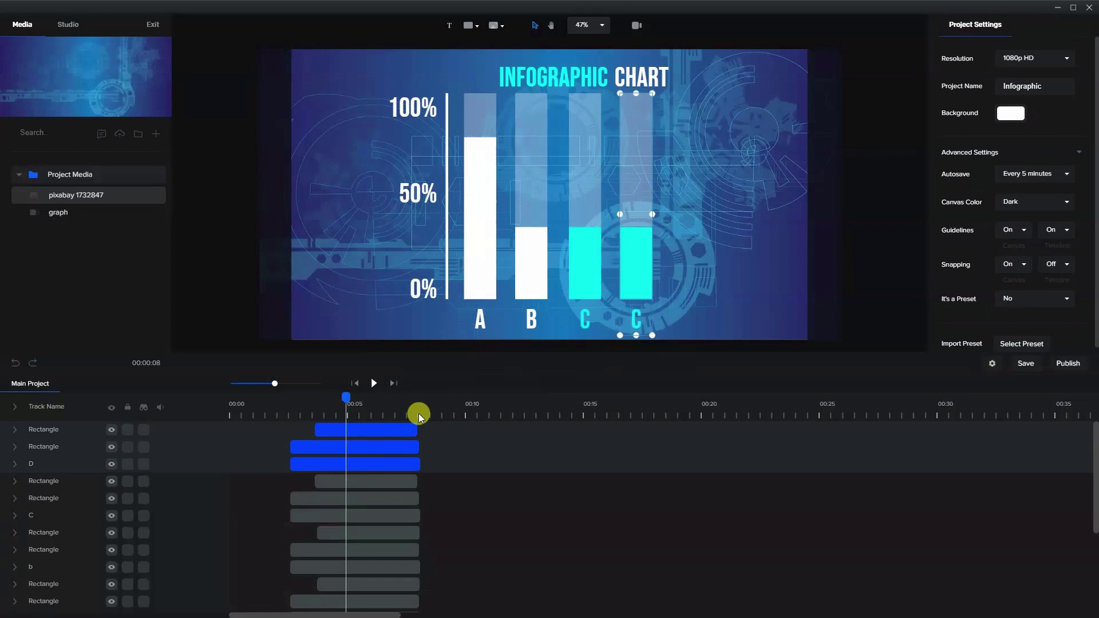
pyautogui.click(669, 222)
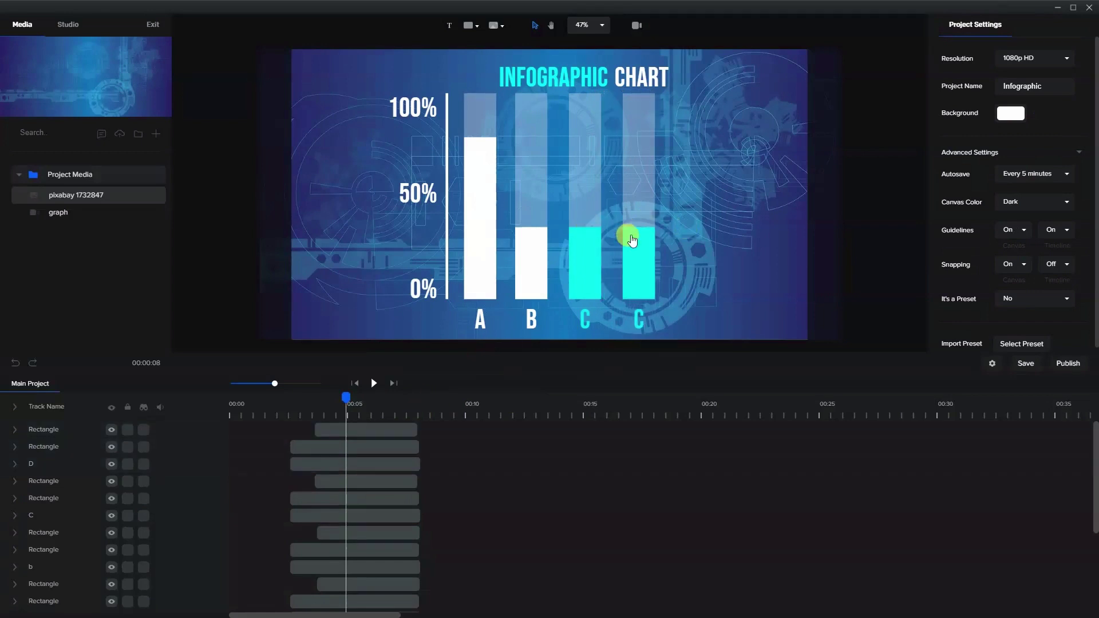
# Recolor the fourth bar's solid cyan rectangle and its label white (#FFFFFF).
pyautogui.click(632, 240)
pyautogui.click(1001, 89)
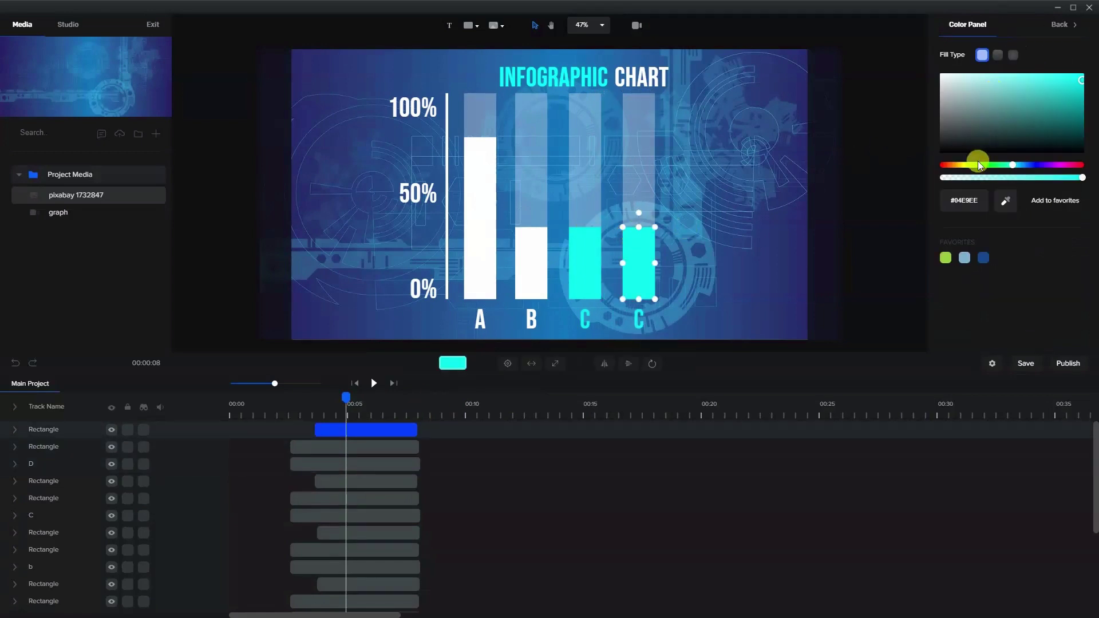
pyautogui.moveTo(960, 98); pyautogui.dragTo(929, 67)
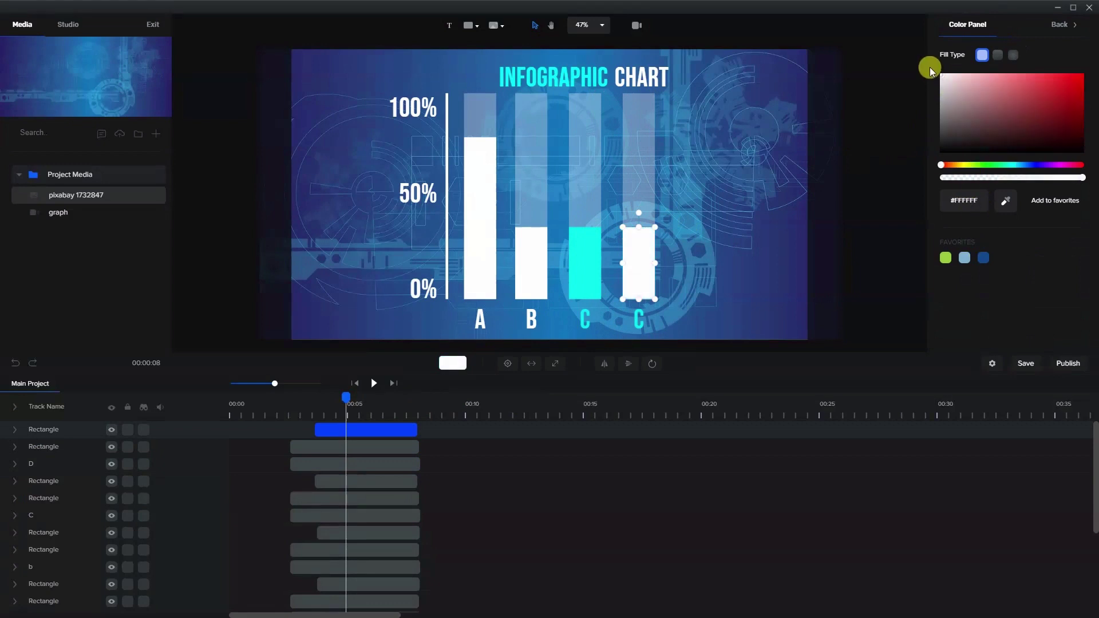
pyautogui.click(644, 309)
pyautogui.click(639, 318)
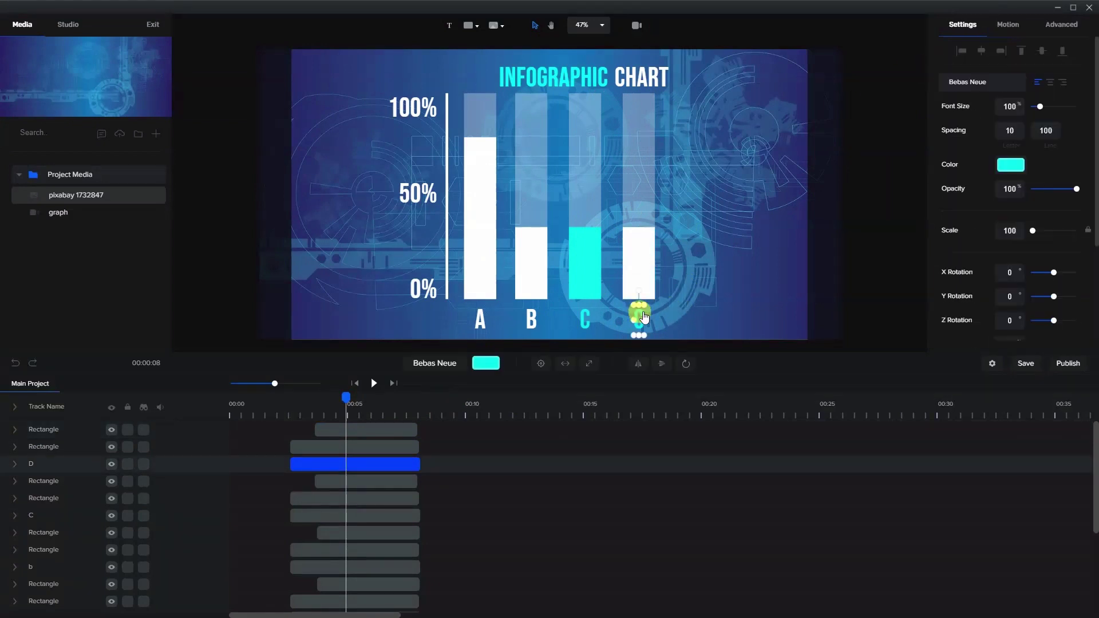
pyautogui.click(1001, 166)
pyautogui.moveTo(980, 112); pyautogui.dragTo(927, 59)
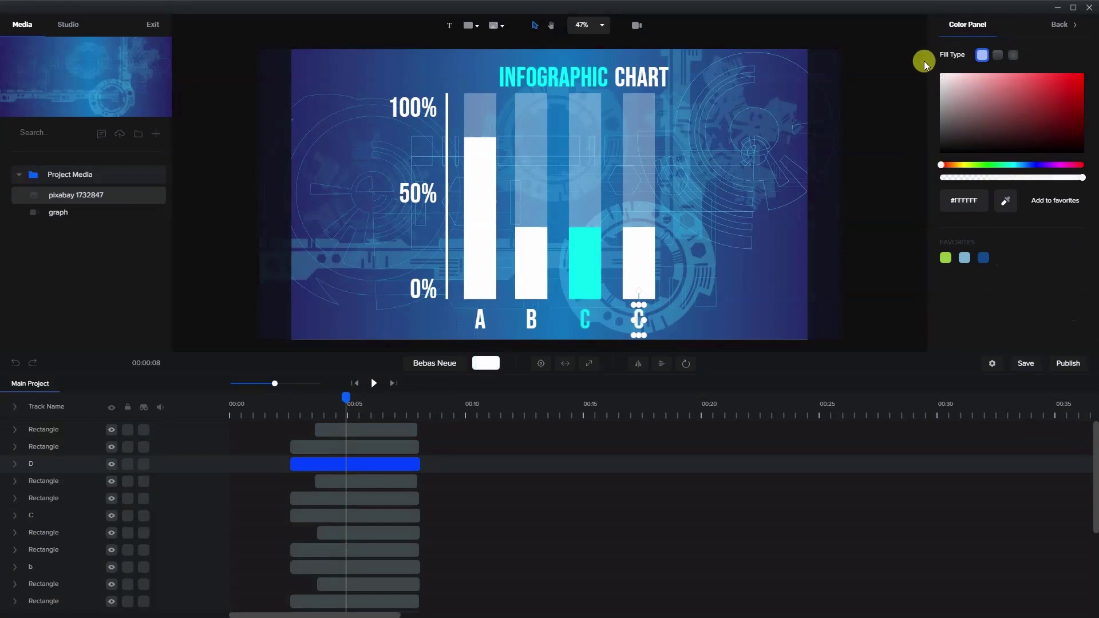
# Change the fourth bar's label text on the canvas to D.
pyautogui.click(647, 316)
pyautogui.click(638, 324)
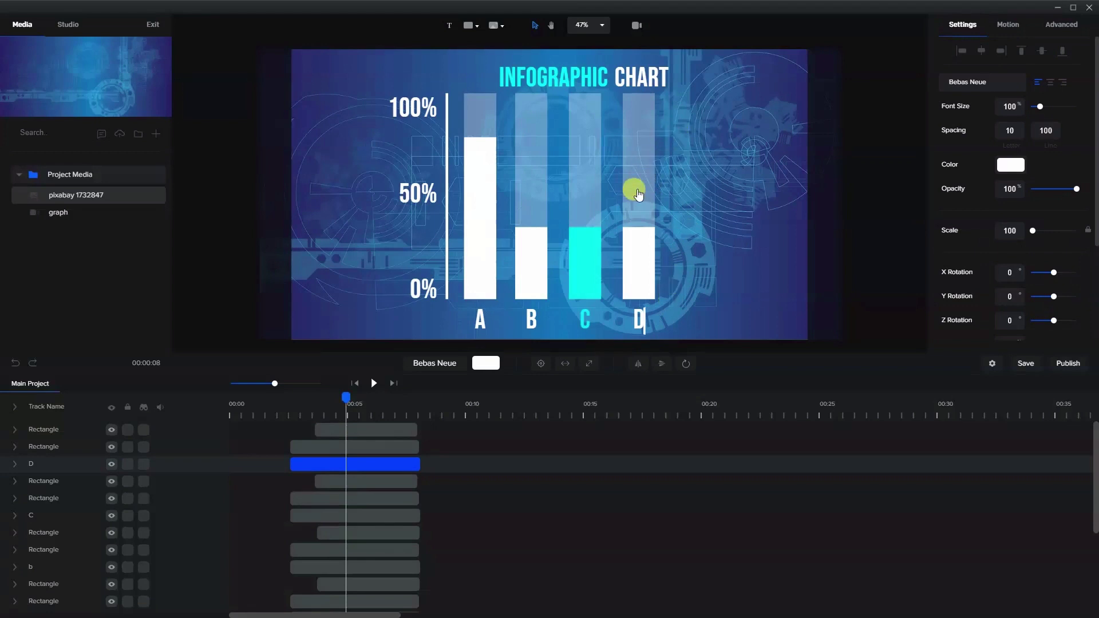
pyautogui.click(697, 207)
# Stretch white bar D upward to about Scale Y 133 and cyan bar C to just below the 100% mark, keeping their bases at 0%.
pyautogui.click(646, 251)
pyautogui.moveTo(639, 228); pyautogui.dragTo(631, 136)
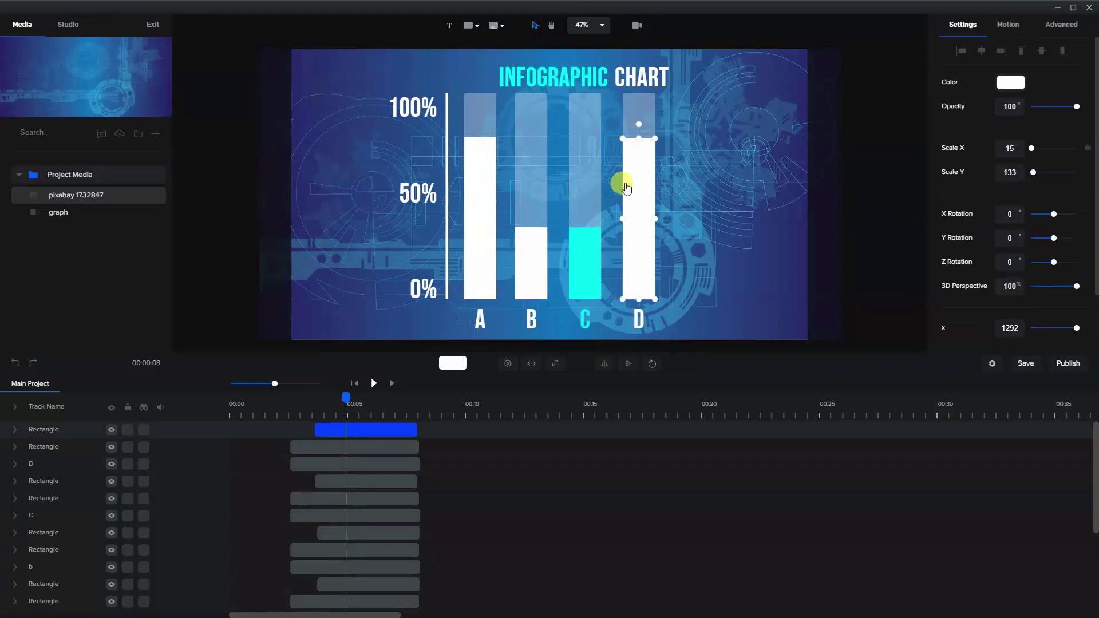
pyautogui.click(580, 239)
pyautogui.moveTo(585, 225); pyautogui.dragTo(584, 112)
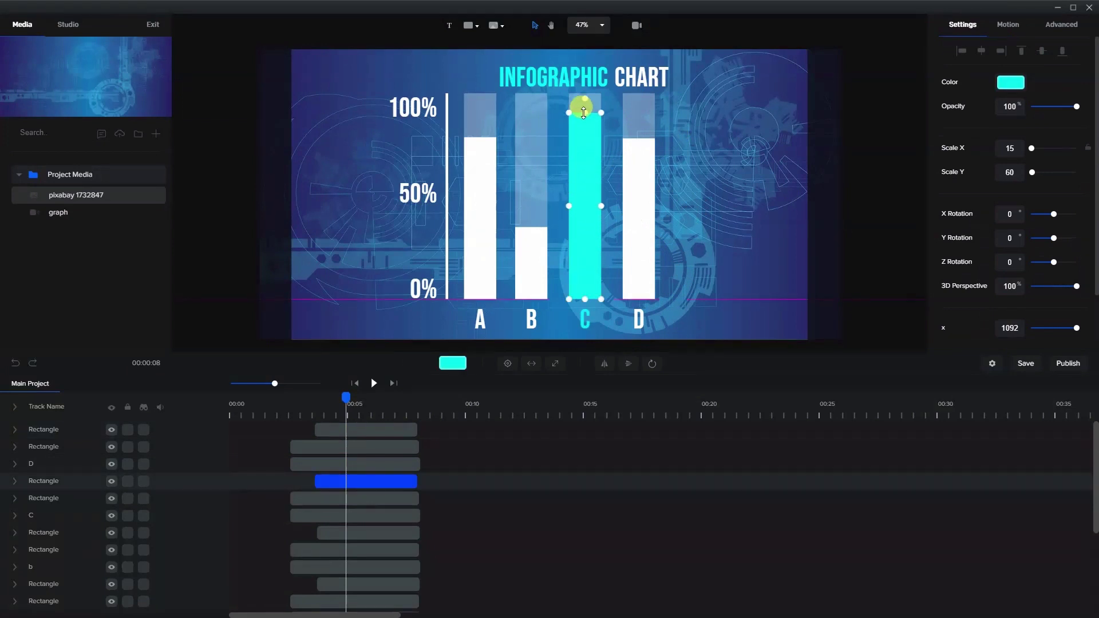
pyautogui.click(739, 214)
# Duplicate bar D's label, translucent bar and white bar together, and rename the copied label track as E.
pyautogui.click(399, 459)
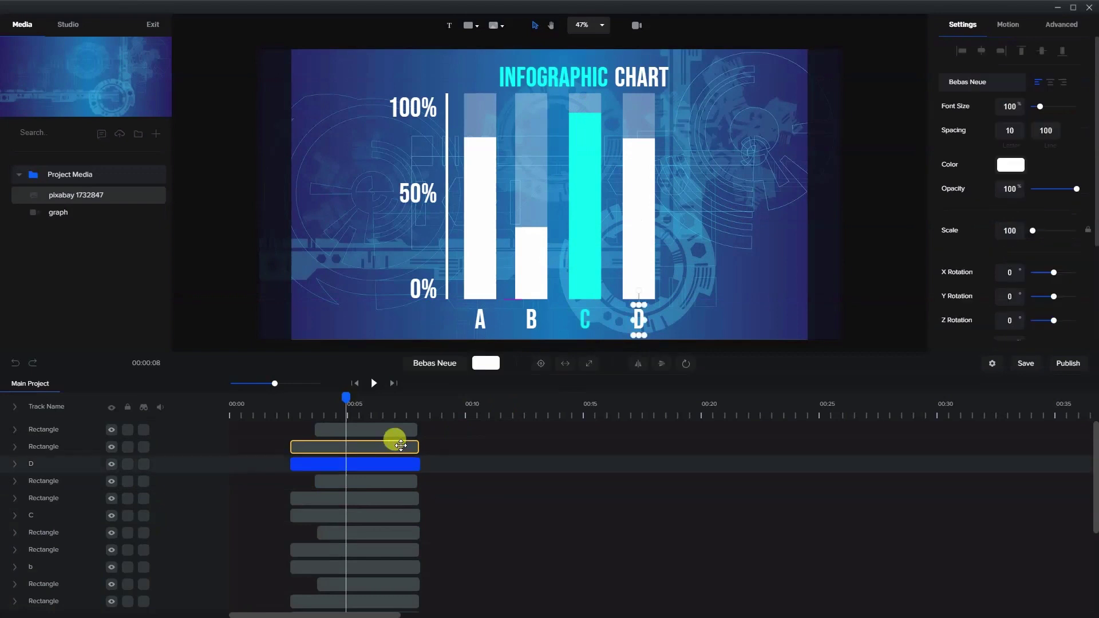
pyautogui.keyDown('shift'); pyautogui.click(401, 447); pyautogui.keyUp('shift')
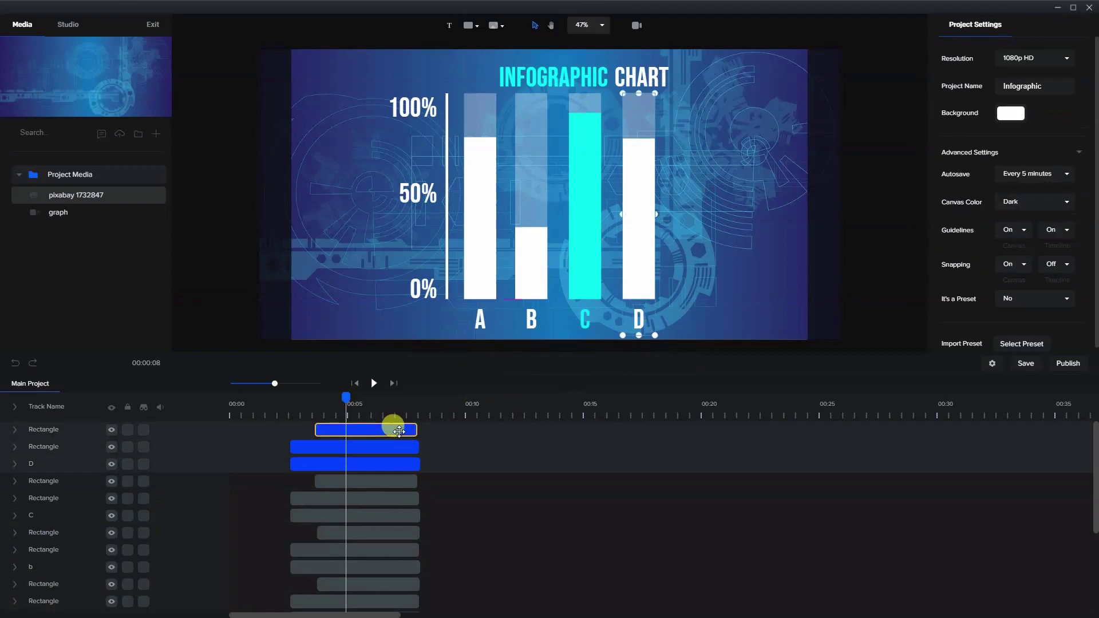
pyautogui.rightClick(399, 430)
pyautogui.click(415, 441)
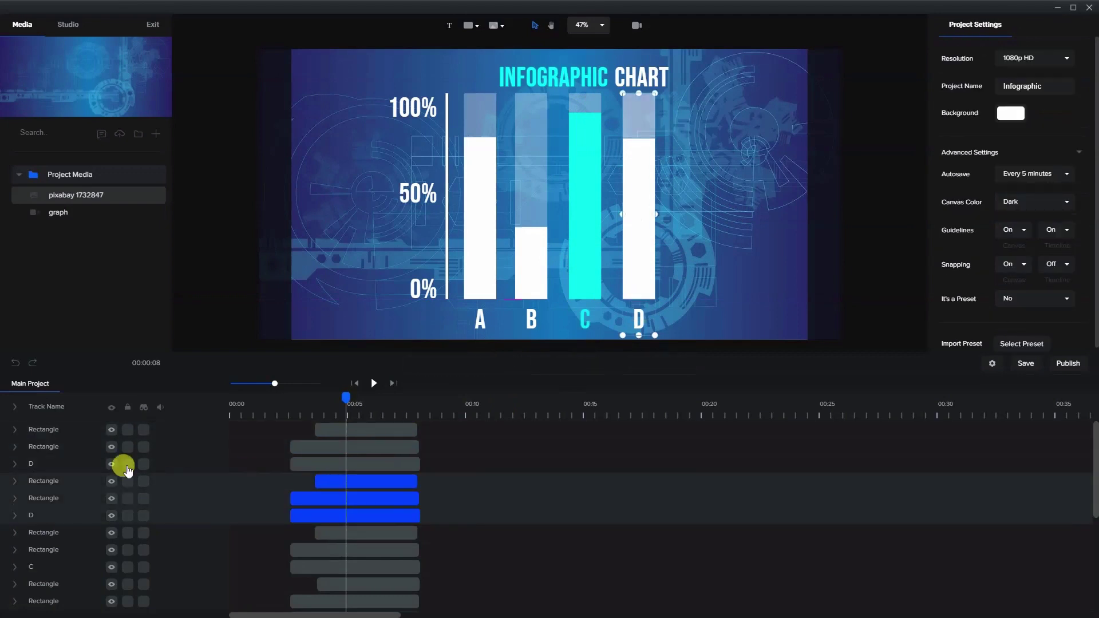
pyautogui.doubleClick(56, 462)
pyautogui.write('e')
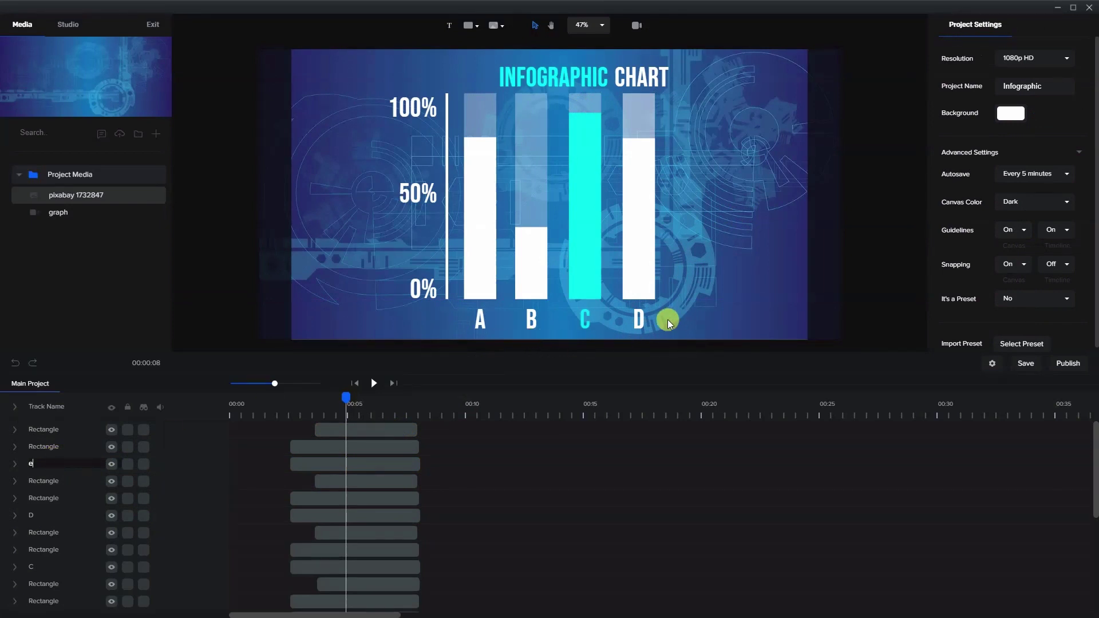
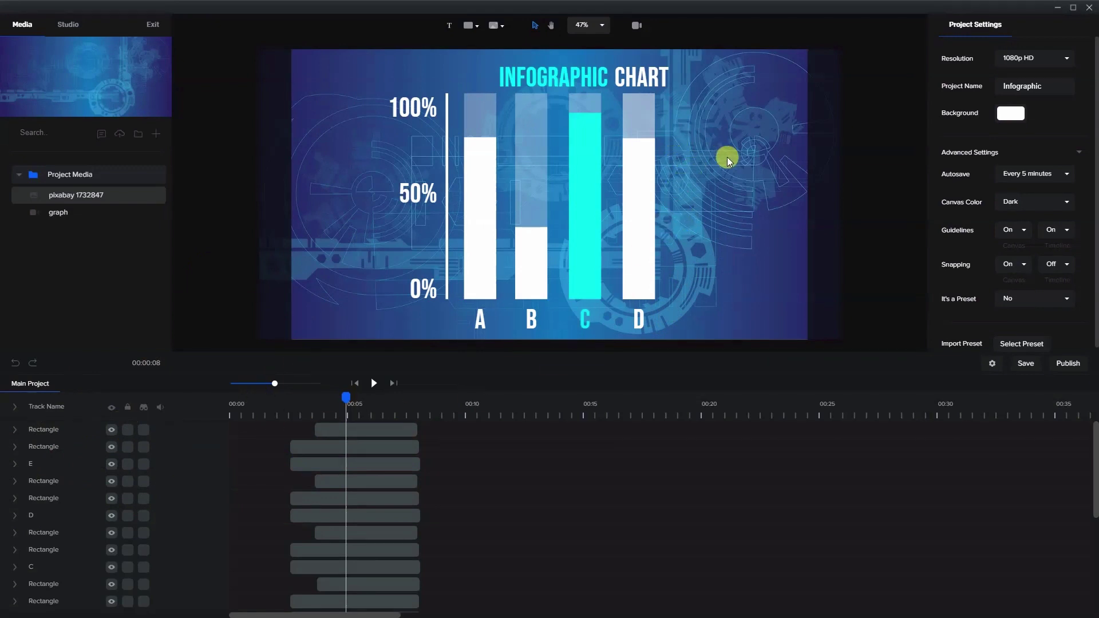
# Move the E label track and its two copied bars together to the right of bar D, matching the spacing between bars C and D.
pyautogui.click(380, 461)
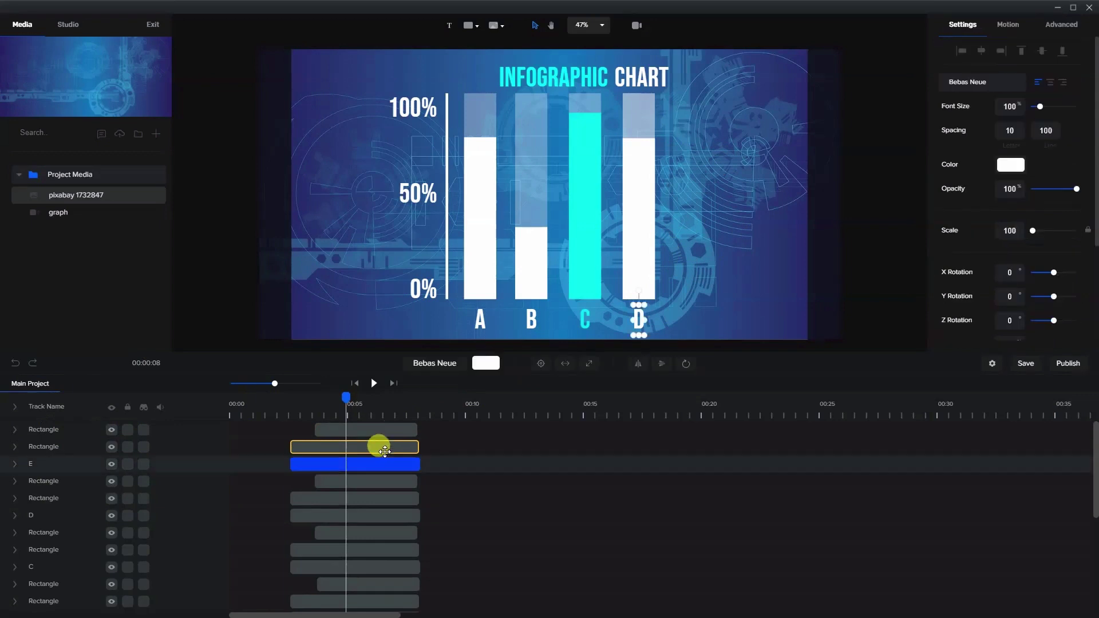
pyautogui.keyDown('shift'); pyautogui.click(383, 446); pyautogui.keyUp('shift')
pyautogui.keyDown('shift'); pyautogui.click(383, 430); pyautogui.keyUp('shift')
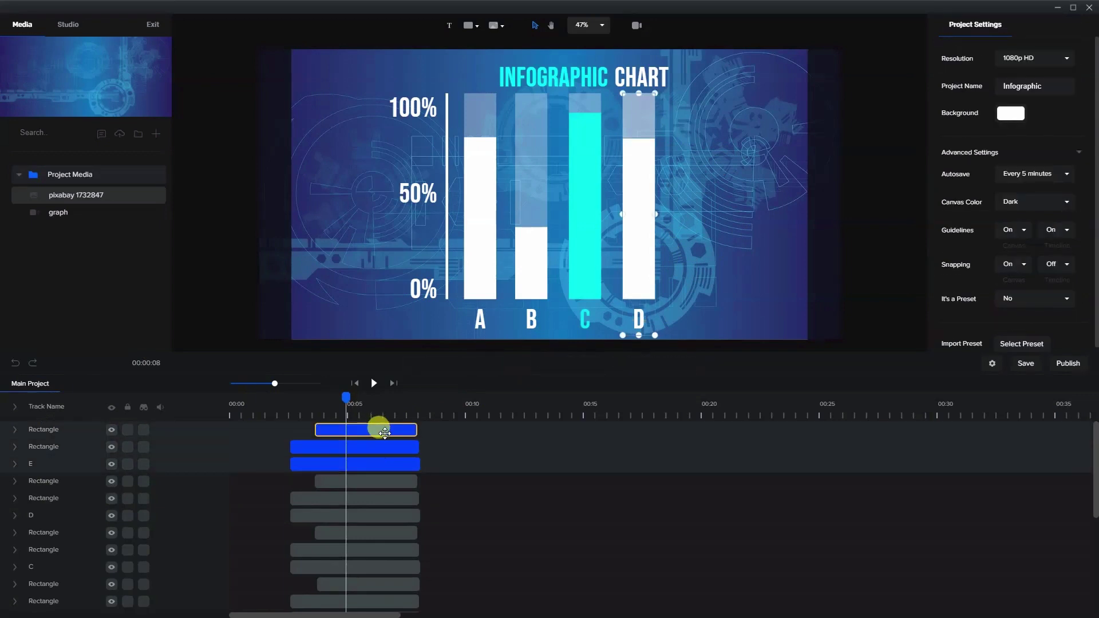
pyautogui.press('Right')
pyautogui.press('Right')
pyautogui.press('Right')
pyautogui.press('Right')
pyautogui.press('Right')
pyautogui.press('Right')
pyautogui.press('Right')
pyautogui.press('Right')
pyautogui.press('Right')
pyautogui.press('Right')
pyautogui.press('Right')
pyautogui.press('Right')
pyautogui.press('Right')
pyautogui.press('Right')
pyautogui.press('Right')
pyautogui.press('Right')
pyautogui.press('Right')
pyautogui.press('Right')
pyautogui.press('Right')
pyautogui.press('Right')
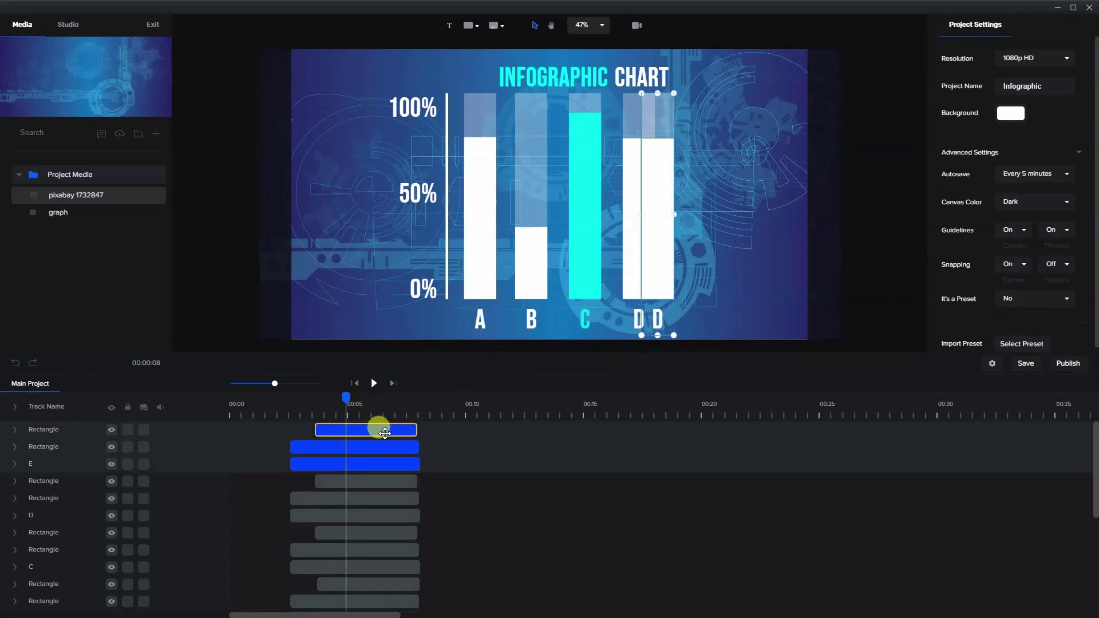
pyautogui.press('Right')
pyautogui.press('Right')
pyautogui.press('Right')
pyautogui.press('Right')
pyautogui.press('Right')
pyautogui.press('Right')
pyautogui.press('Right')
pyautogui.press('Right')
pyautogui.press('Right')
pyautogui.press('Right')
pyautogui.press('Right')
pyautogui.press('Right')
pyautogui.press('Right')
pyautogui.press('Right')
pyautogui.press('Right')
pyautogui.press('Right')
pyautogui.press('Right')
pyautogui.press('Right')
pyautogui.press('Right')
pyautogui.press('Right')
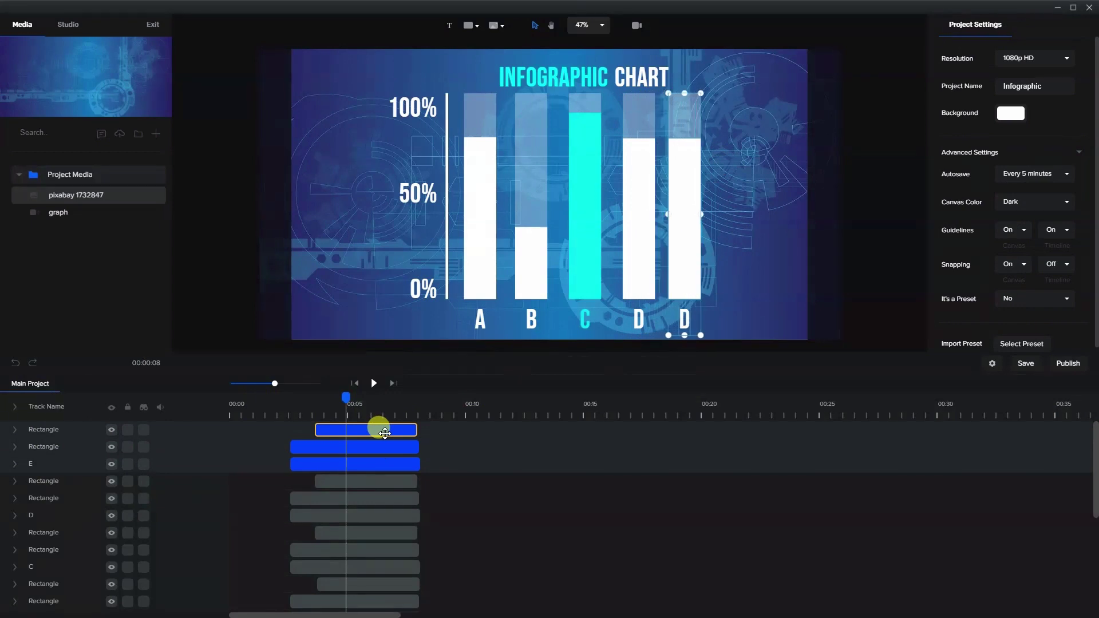
pyautogui.press('Right')
pyautogui.press('Right')
pyautogui.click(726, 237)
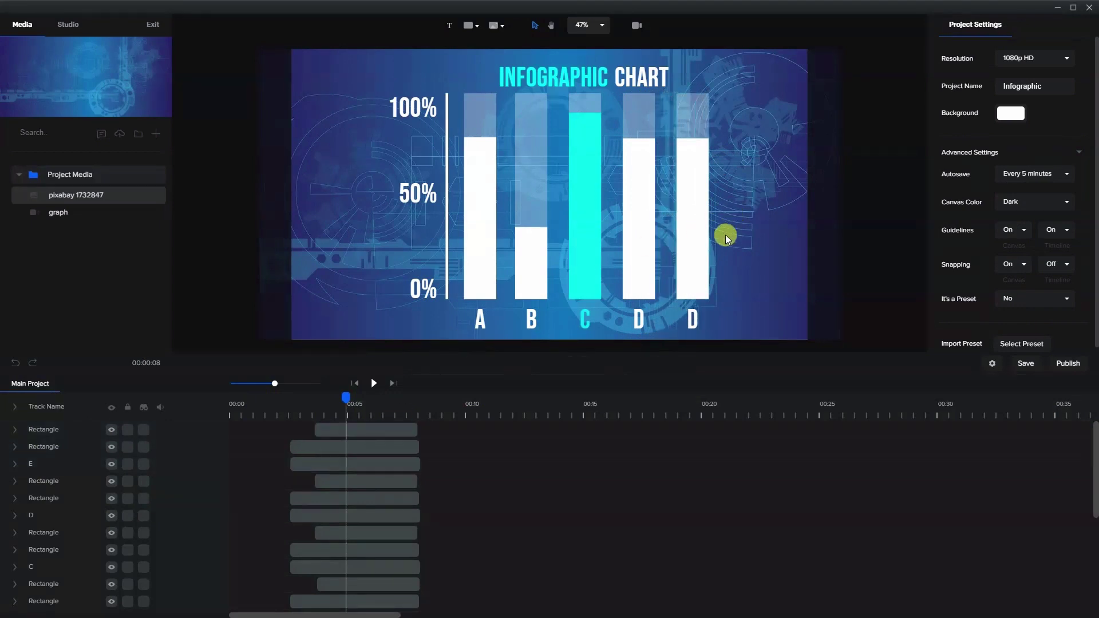
# Change the fifth bar's label text on the canvas to E.
pyautogui.click(699, 319)
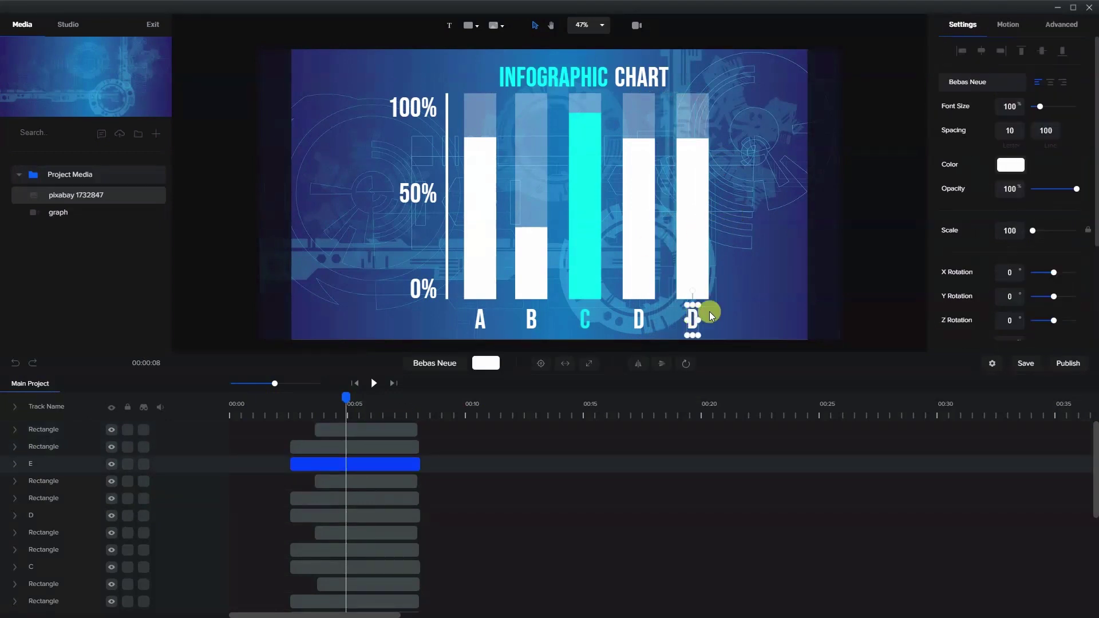
pyautogui.click(694, 317)
pyautogui.click(744, 241)
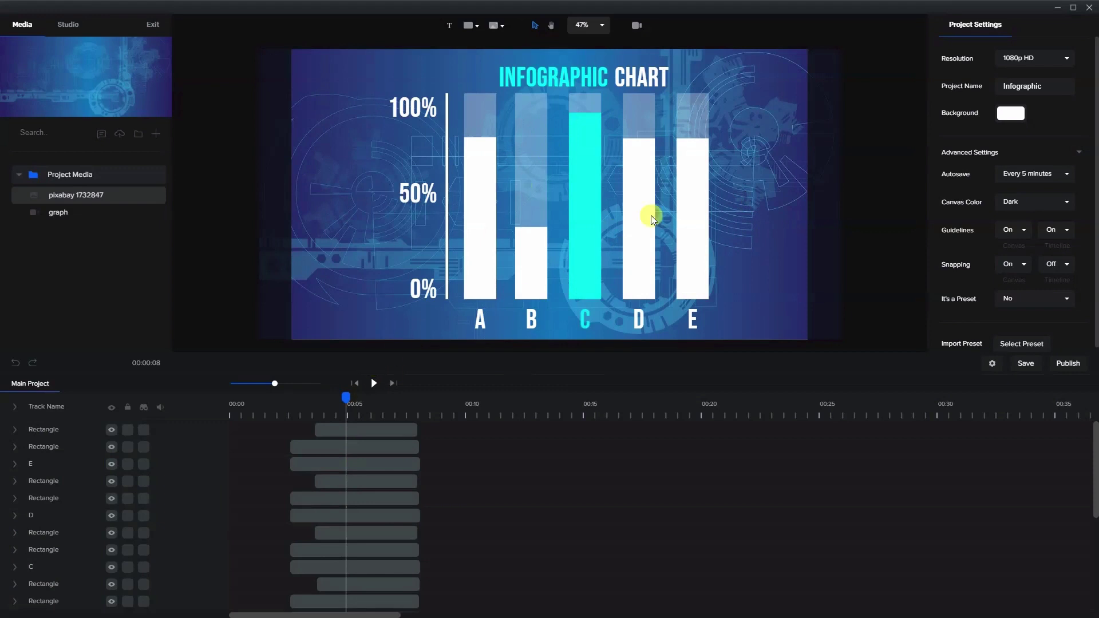
# Play the chart animation from about 2 seconds to review how the bars and labels appear.
pyautogui.moveTo(346, 401); pyautogui.dragTo(272, 406)
pyautogui.click(372, 385)
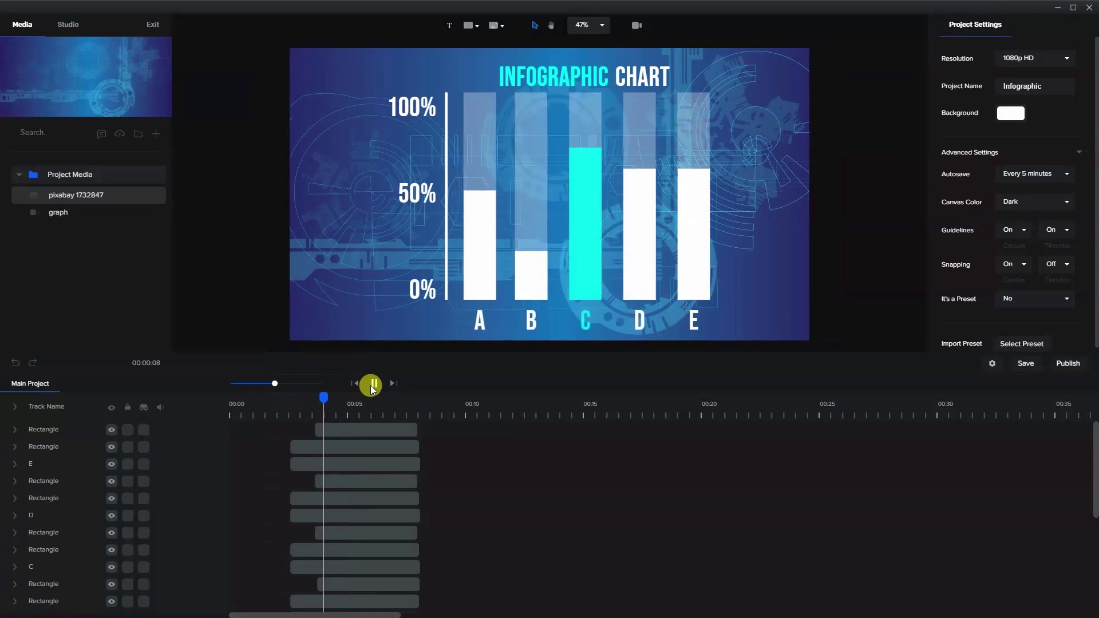
pyautogui.click(372, 385)
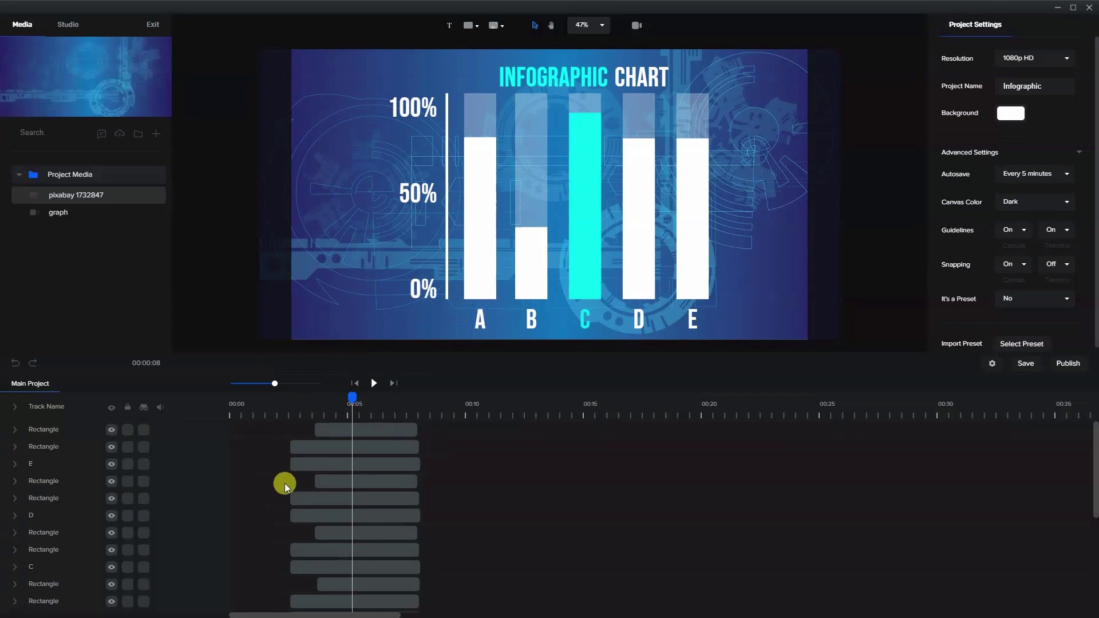
# Expand all tracks to show their animation rows and scrub through the slide-in of the translucent bars.
pyautogui.scroll(-5, 283, 496)
pyautogui.click(305, 497)
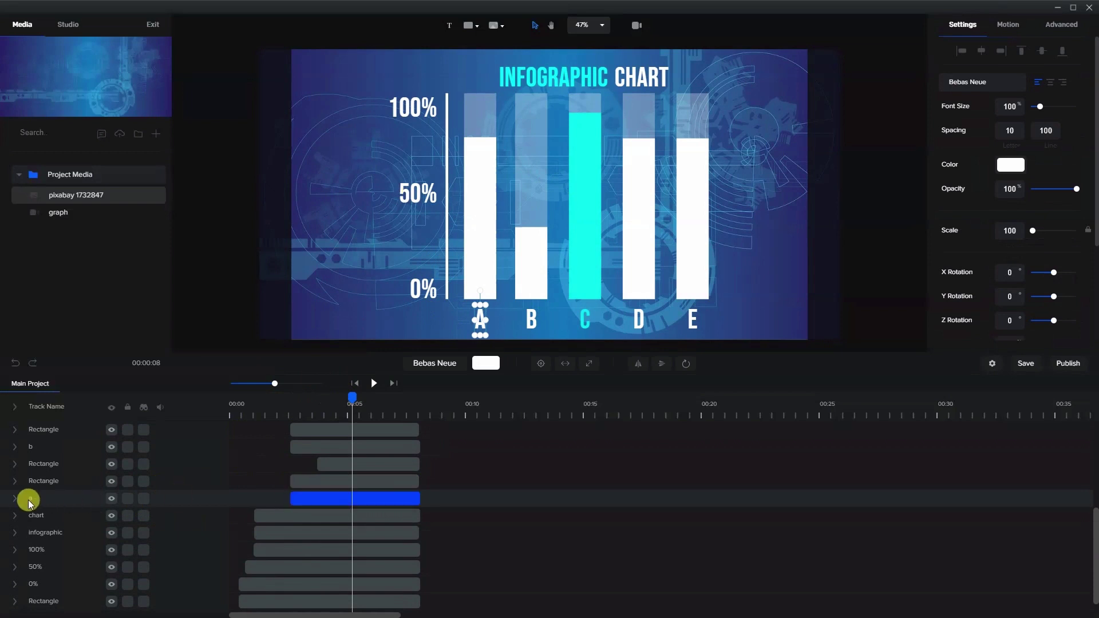
pyautogui.click(15, 499)
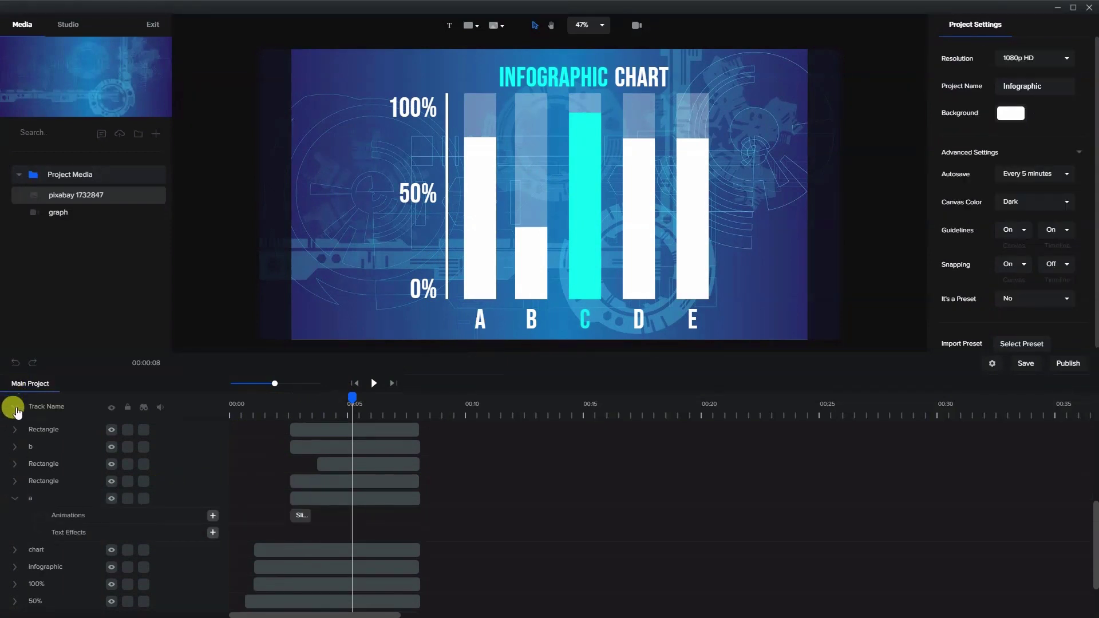
pyautogui.click(15, 407)
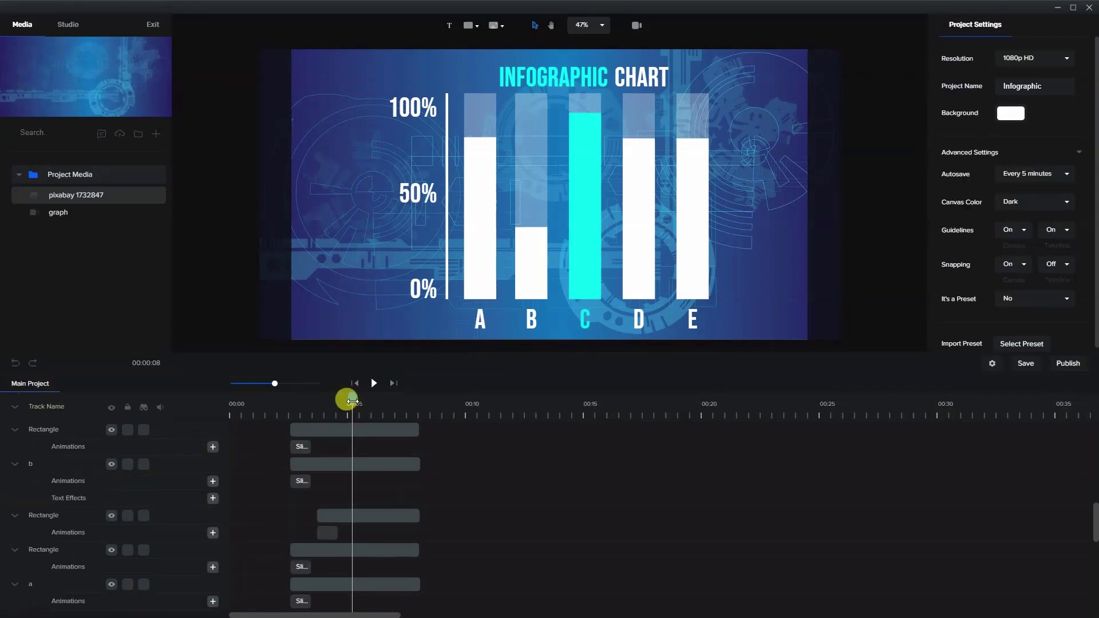
pyautogui.moveTo(352, 401); pyautogui.dragTo(297, 410)
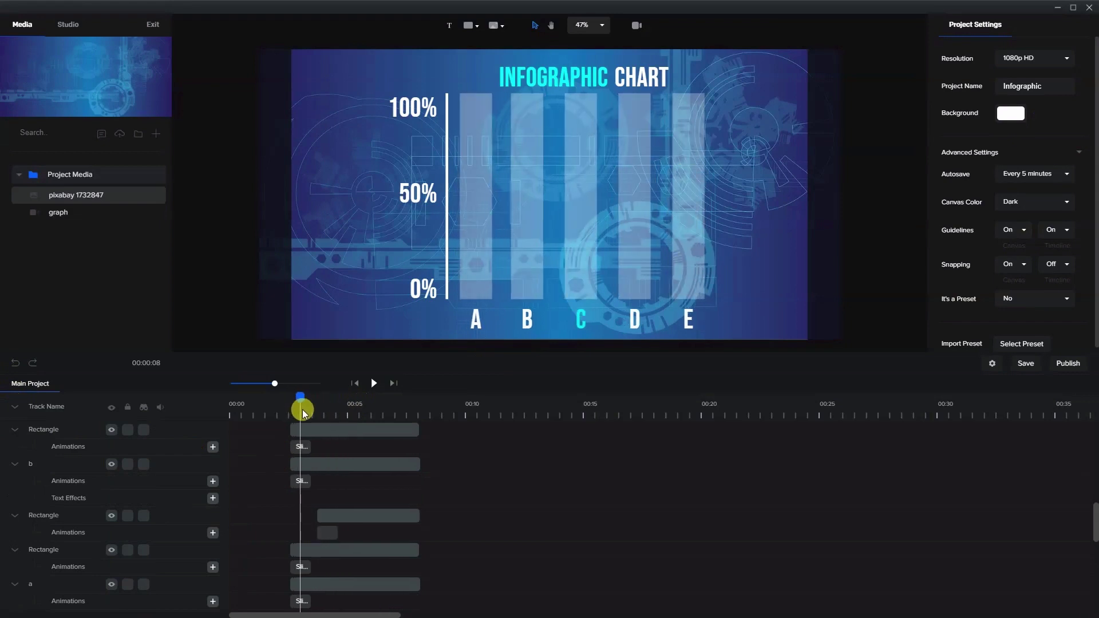
pyautogui.scroll(-3, 425, 324)
pyautogui.scroll(3, 441, 303)
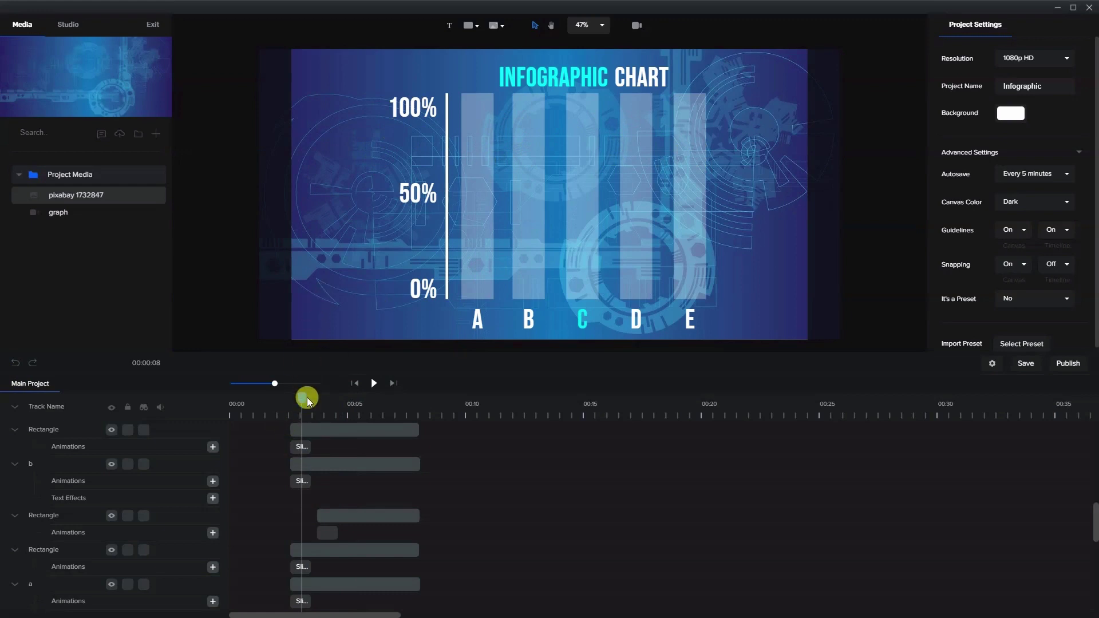
pyautogui.moveTo(304, 408)
pyautogui.mouseDown()
pyautogui.moveTo(328, 399)
pyautogui.moveTo(305, 397)
pyautogui.mouseUp()
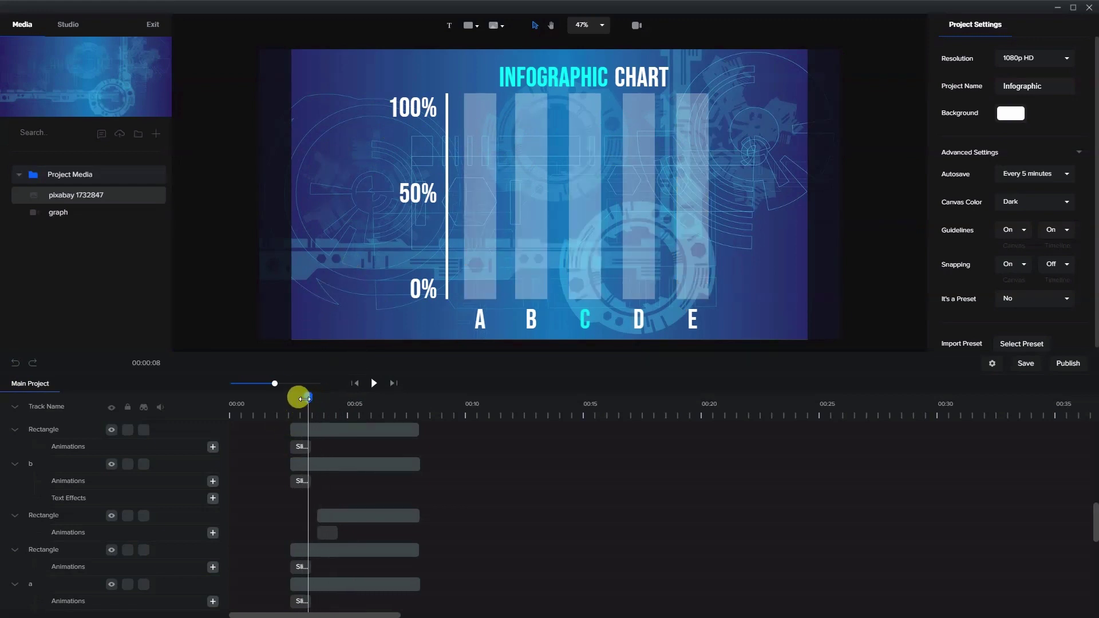
# Trim the start of bar B's translucent clip to about 3 seconds, midway through bar A's slide-in animation.
pyautogui.click(466, 242)
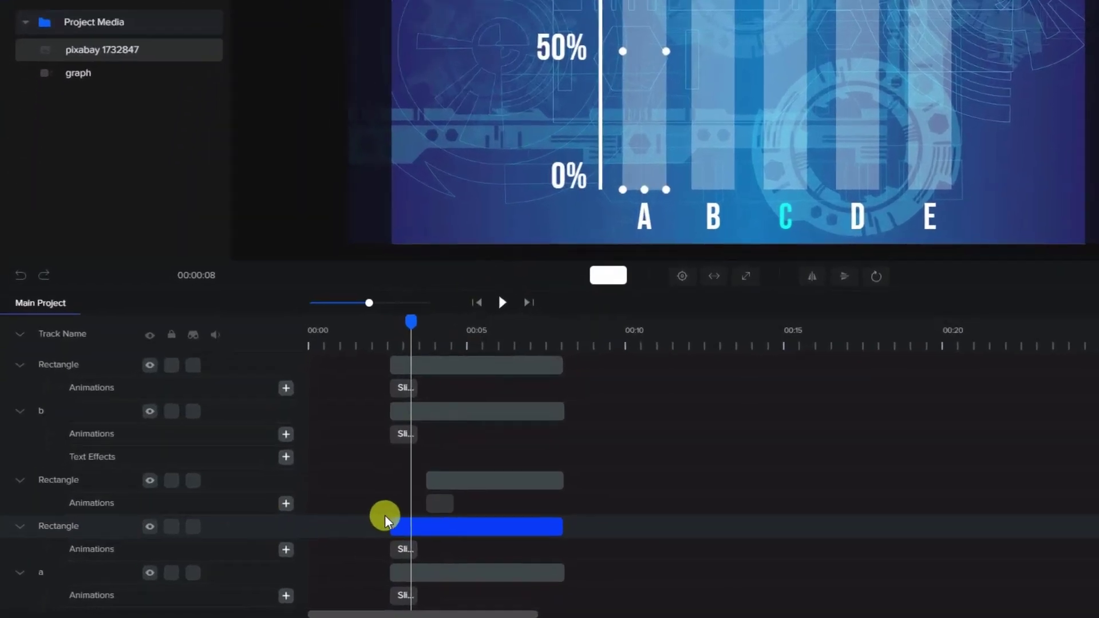
pyautogui.click(302, 548)
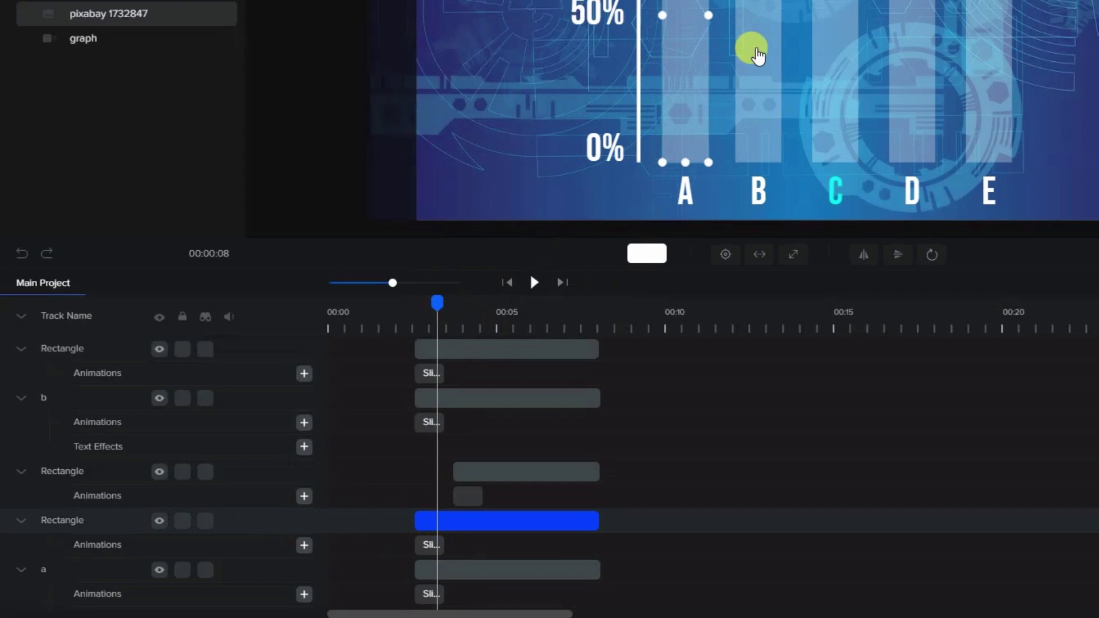
pyautogui.click(754, 45)
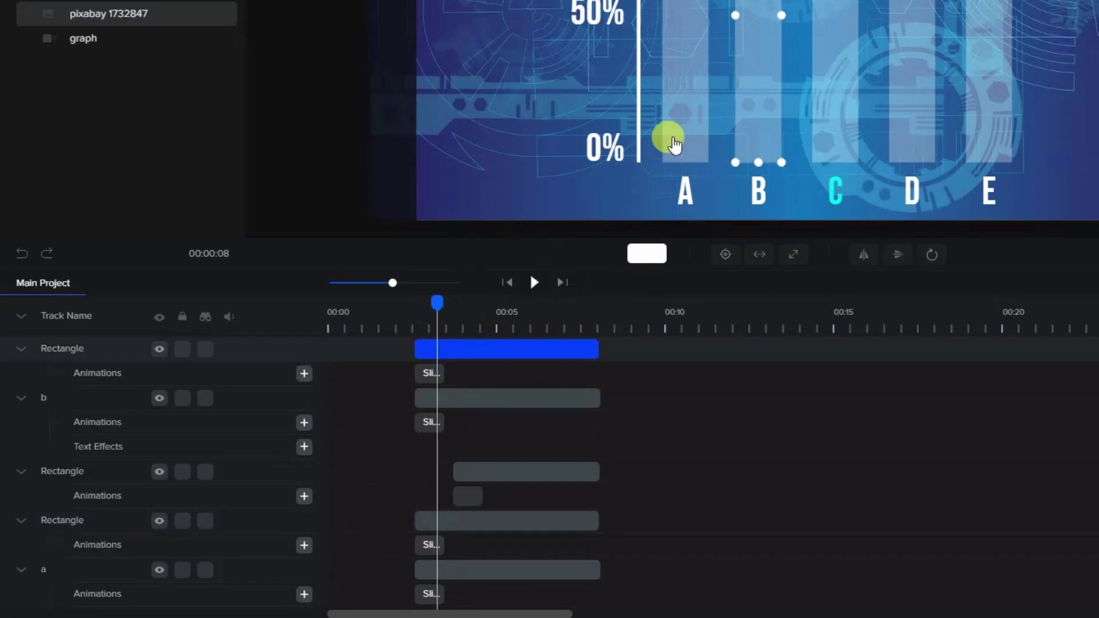
pyautogui.click(671, 138)
pyautogui.moveTo(438, 303); pyautogui.dragTo(435, 326)
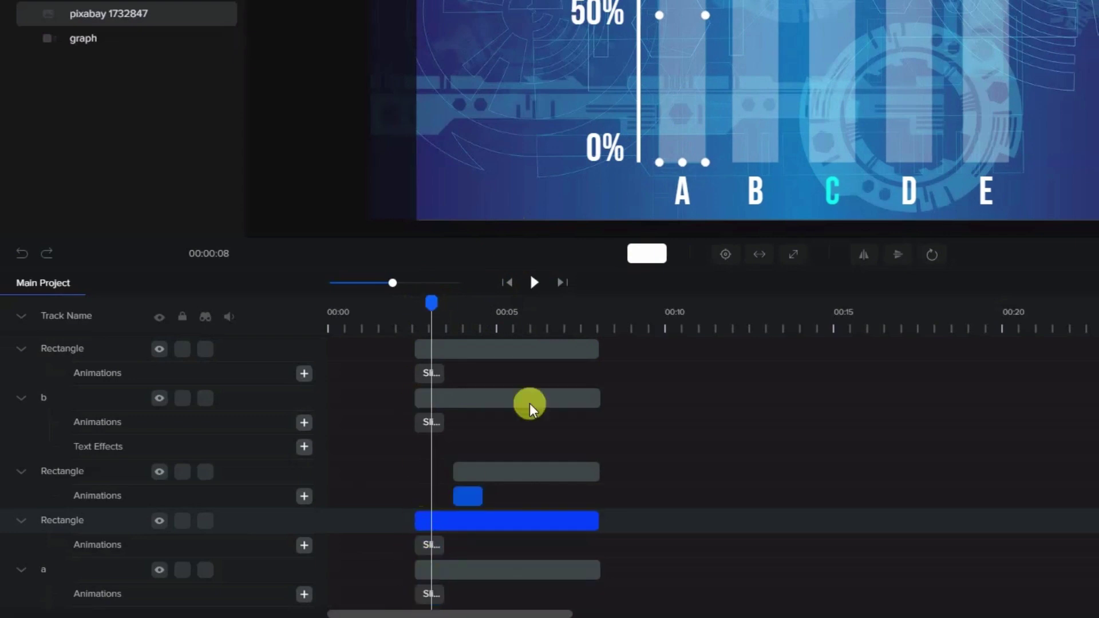
pyautogui.click(741, 82)
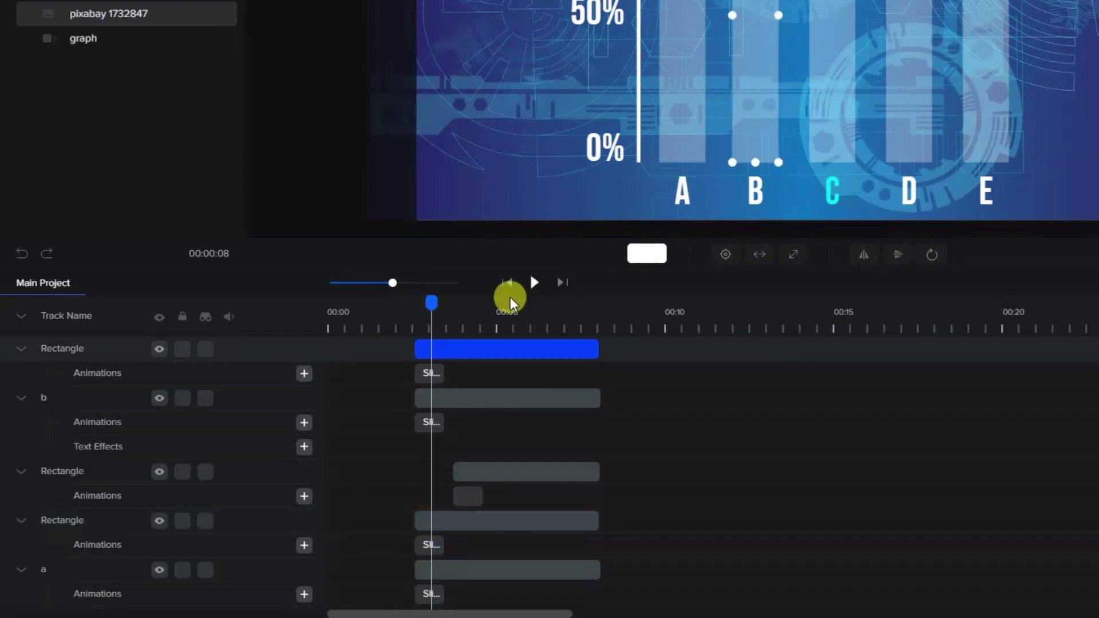
pyautogui.moveTo(415, 349); pyautogui.dragTo(431, 349)
pyautogui.click(445, 376)
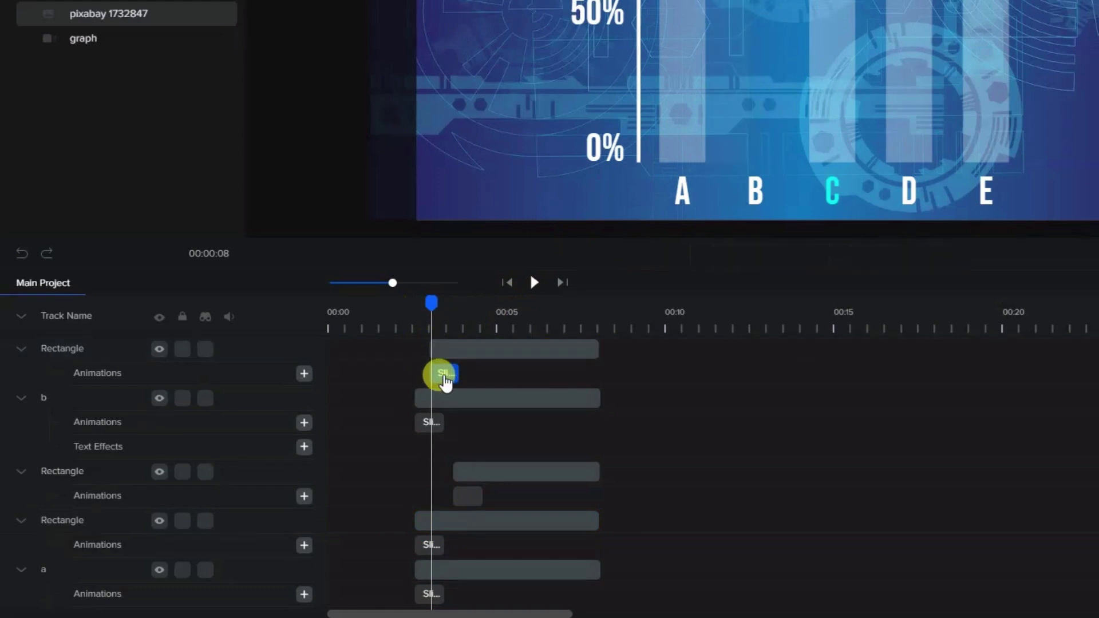
# Trim the start of bar C's translucent clip to about 3.5 seconds, midway through bar B's slide-in animation.
pyautogui.moveTo(431, 302); pyautogui.dragTo(445, 300)
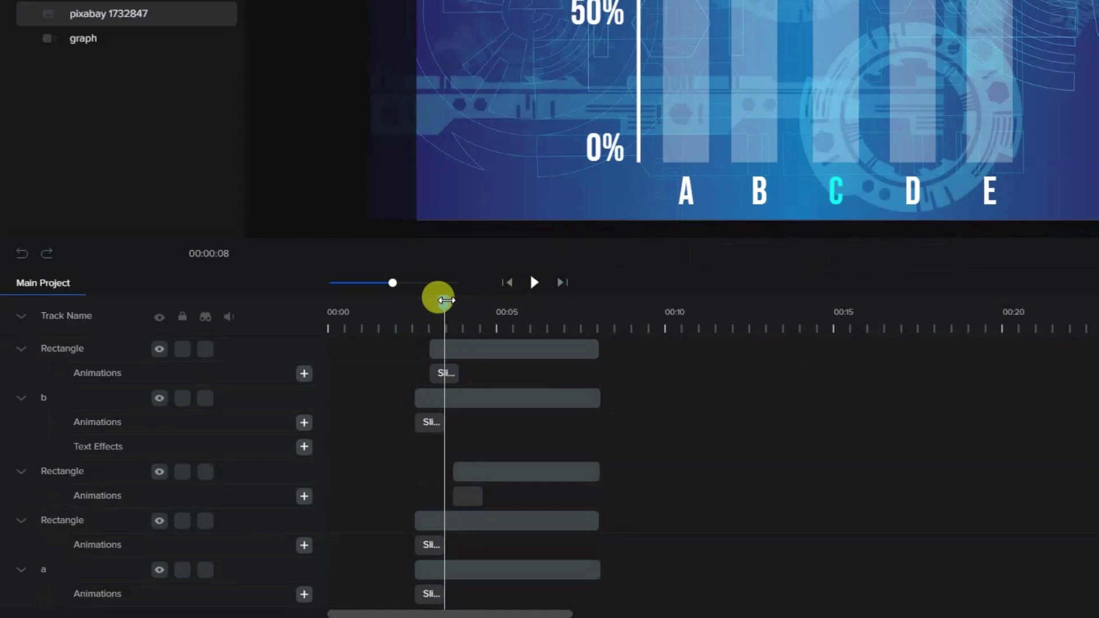
pyautogui.scroll(3, 458, 413)
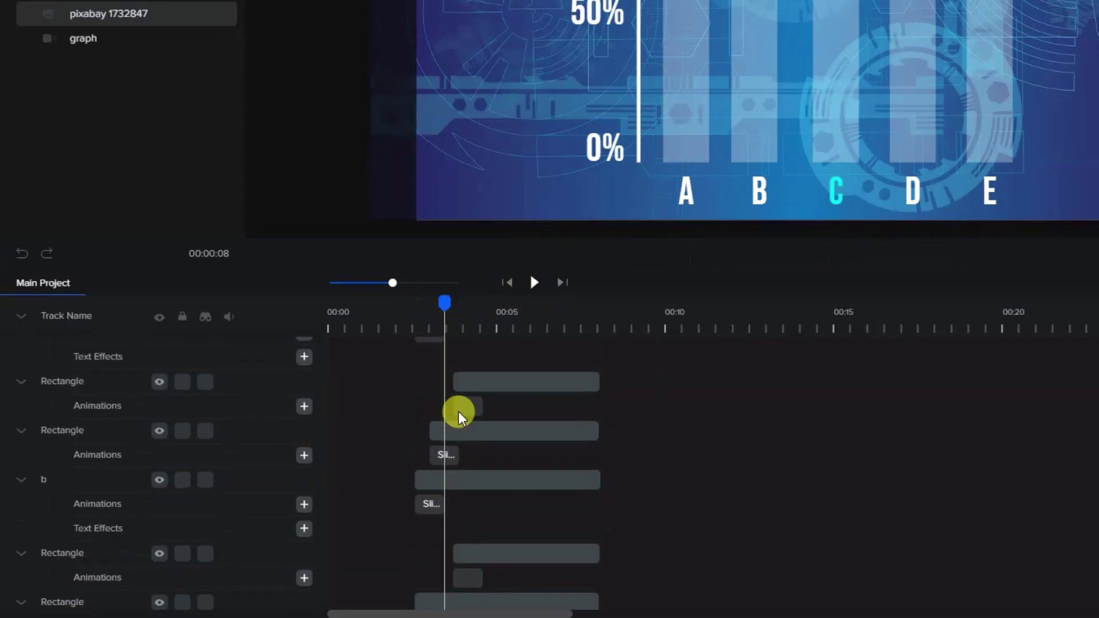
pyautogui.click(849, 5)
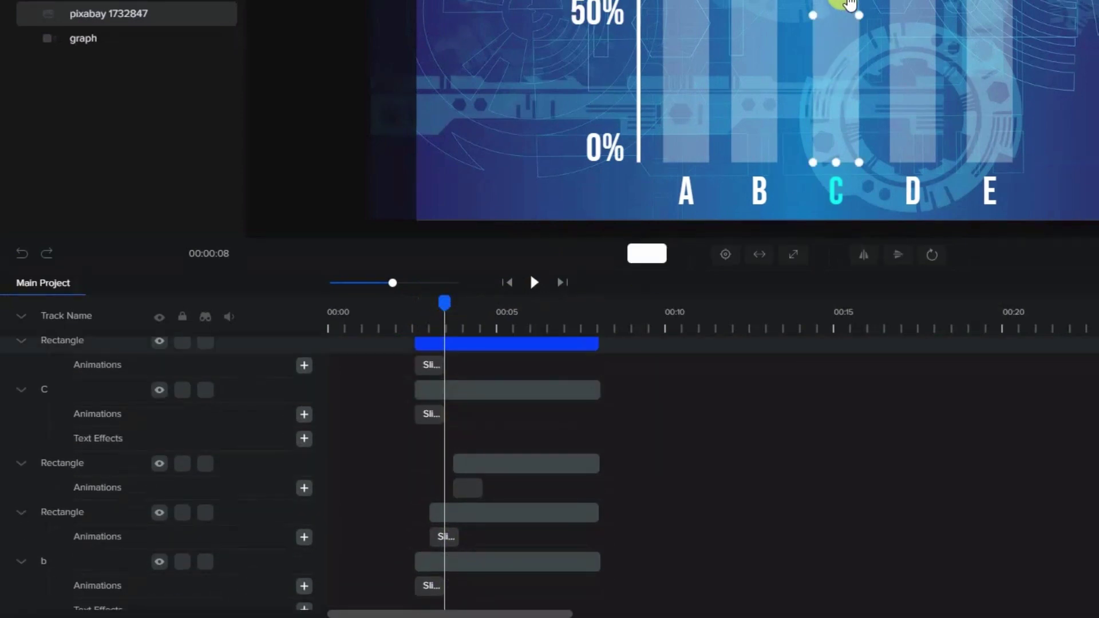
pyautogui.moveTo(421, 343); pyautogui.dragTo(444, 343)
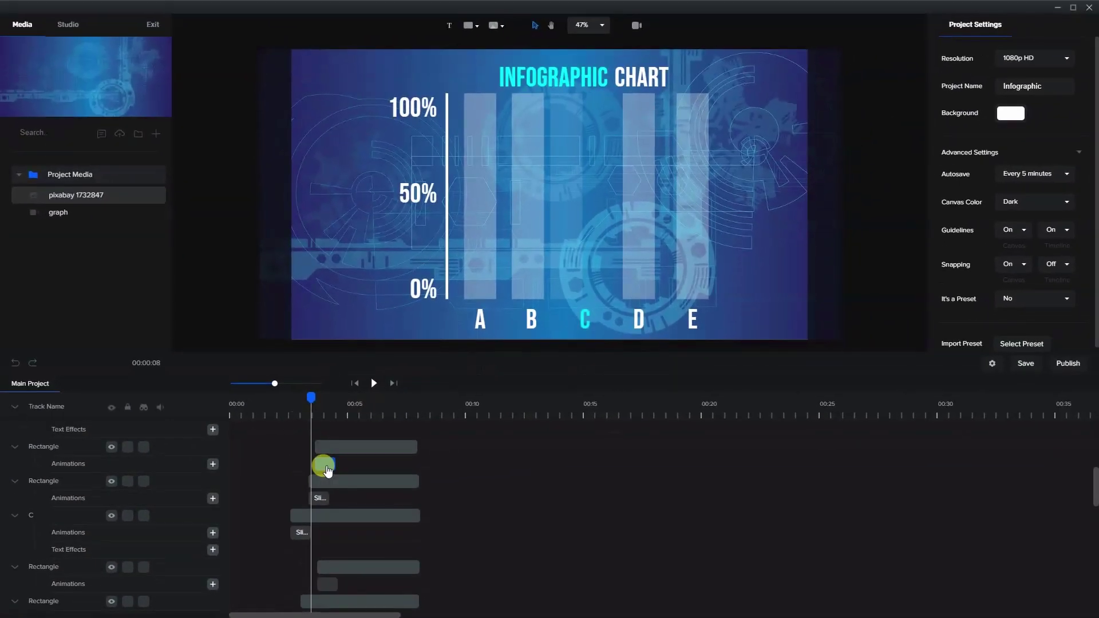
pyautogui.click(390, 382)
pyautogui.moveTo(310, 483); pyautogui.dragTo(311, 485)
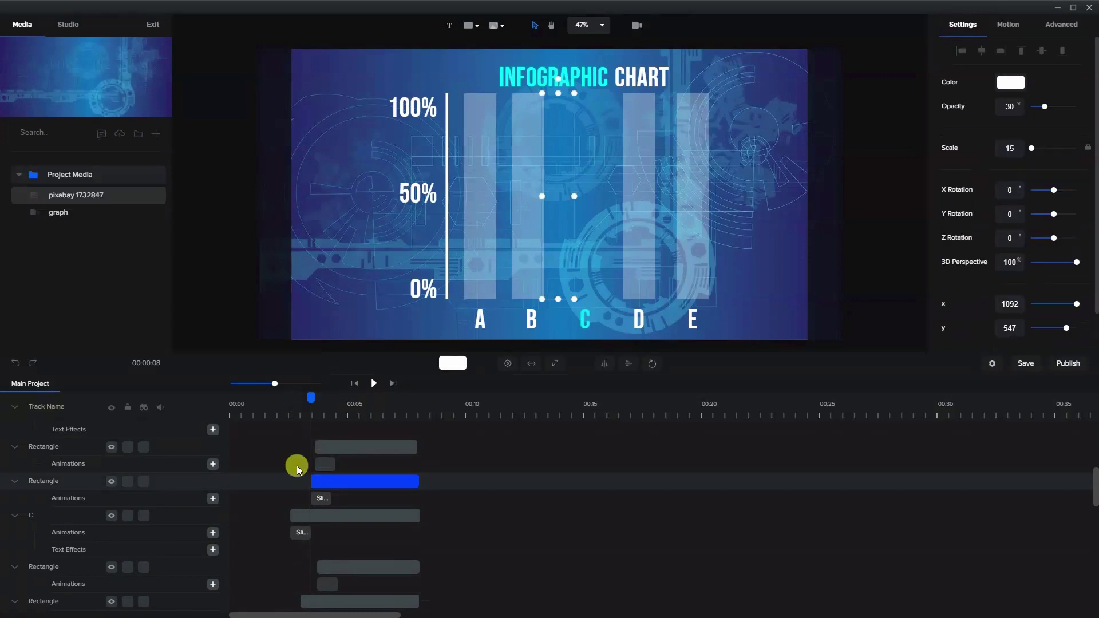
pyautogui.click(323, 498)
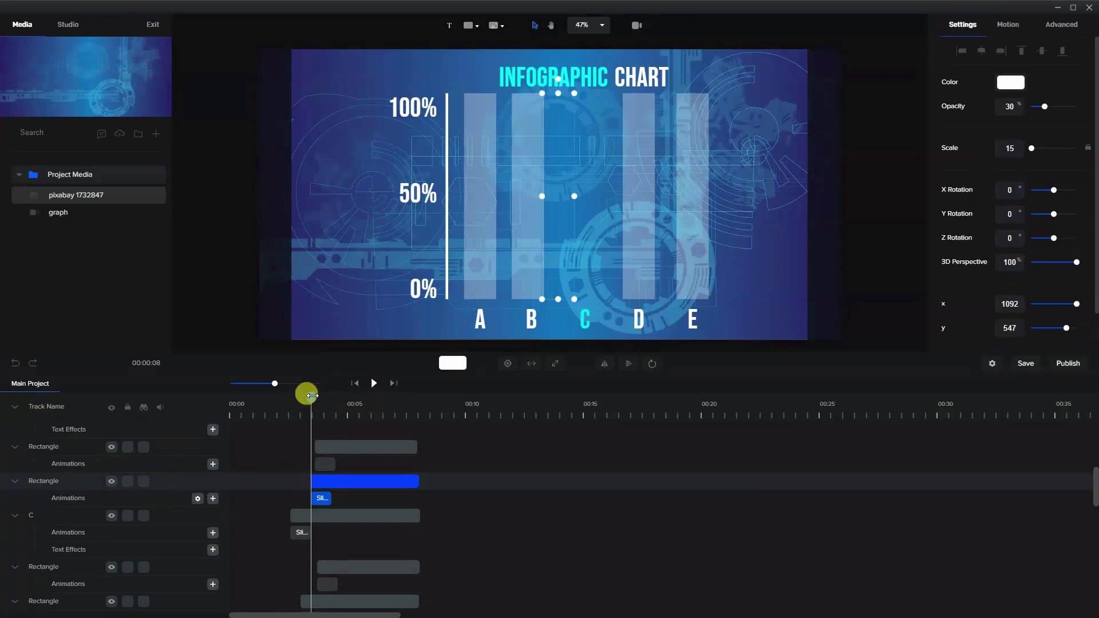
# Trim the start of bar D's translucent clip to about 4 seconds, during bar C's slide-in animation.
pyautogui.moveTo(310, 396); pyautogui.dragTo(326, 399)
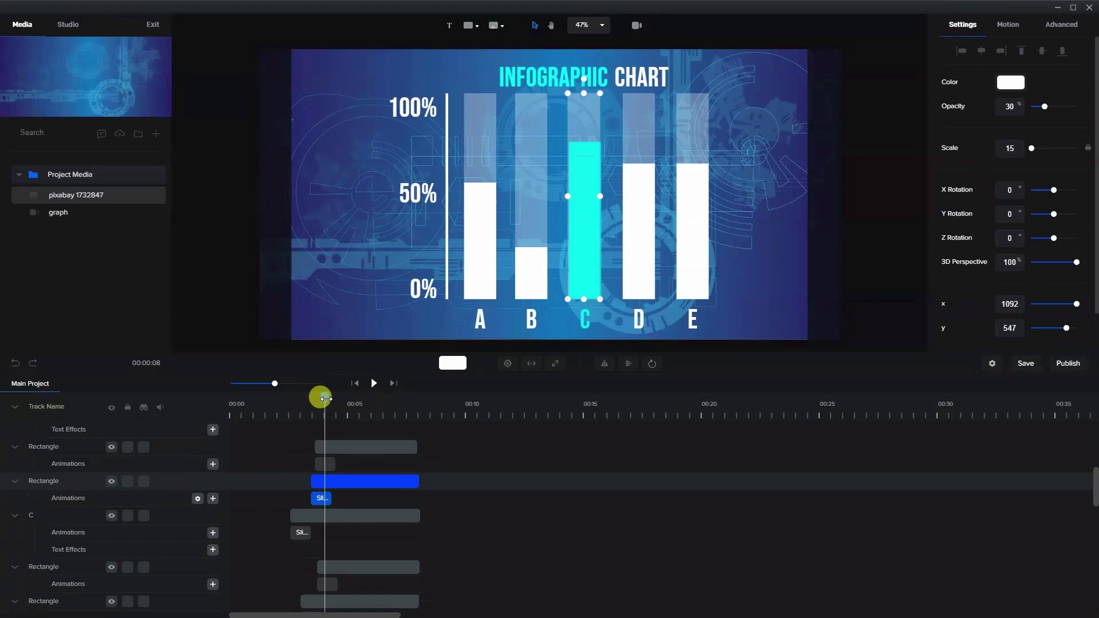
pyautogui.click(641, 109)
pyautogui.scroll(2, 304, 516)
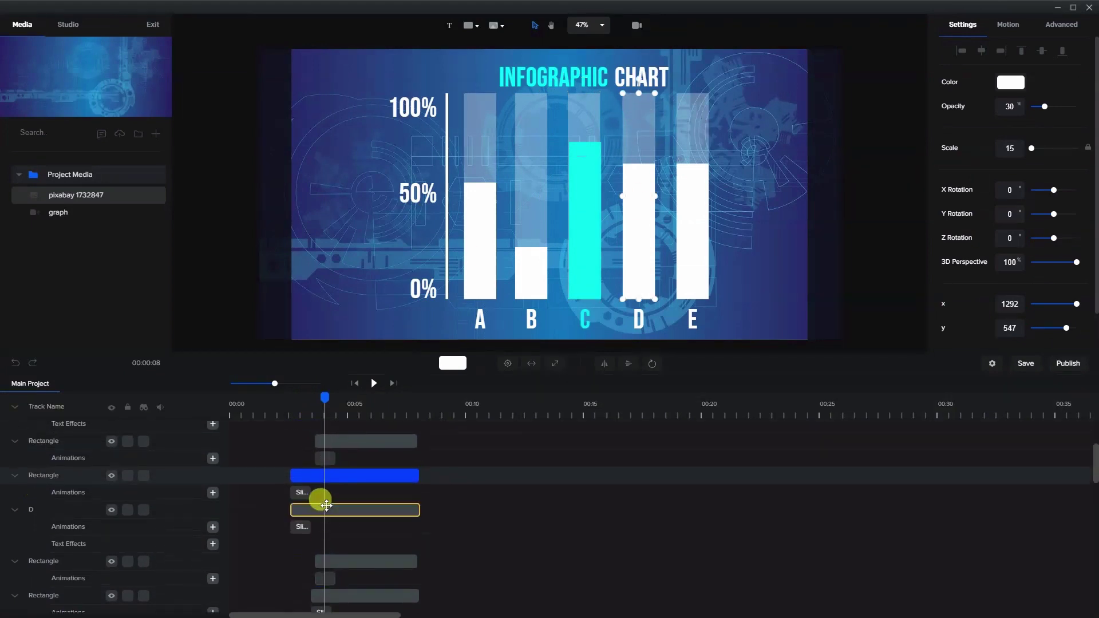
pyautogui.moveTo(293, 471); pyautogui.dragTo(324, 477)
pyautogui.click(471, 380)
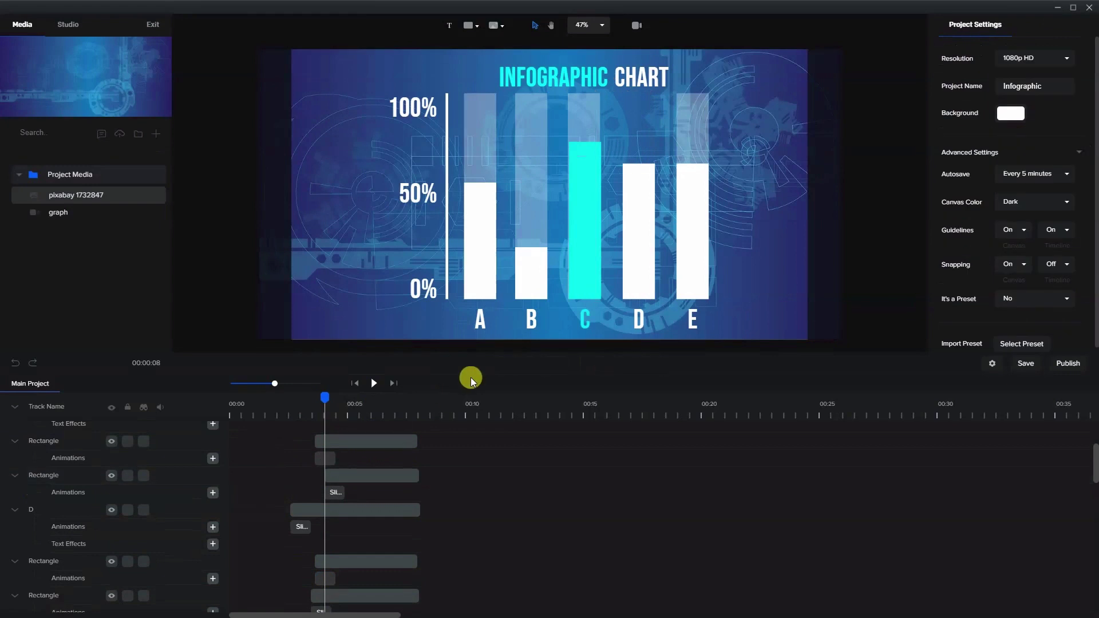
# Trim the start of bar E's translucent clip to about 4.5 seconds, midway through bar D's slide-in animation.
pyautogui.click(693, 130)
pyautogui.moveTo(325, 397); pyautogui.dragTo(336, 399)
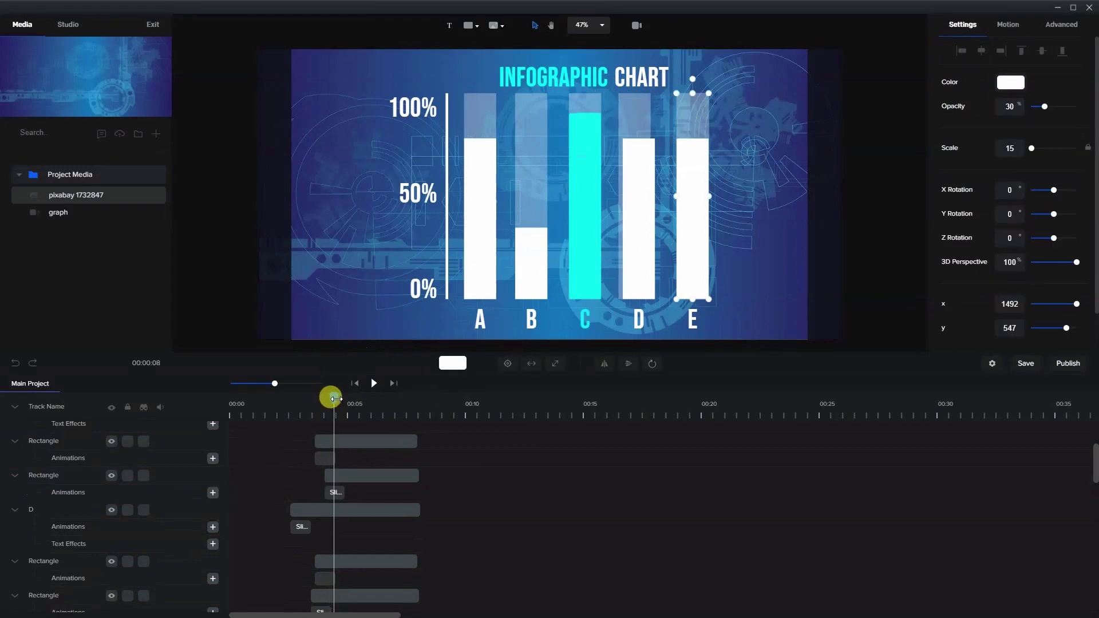
pyautogui.scroll(2, 355, 479)
pyautogui.scroll(3, 355, 479)
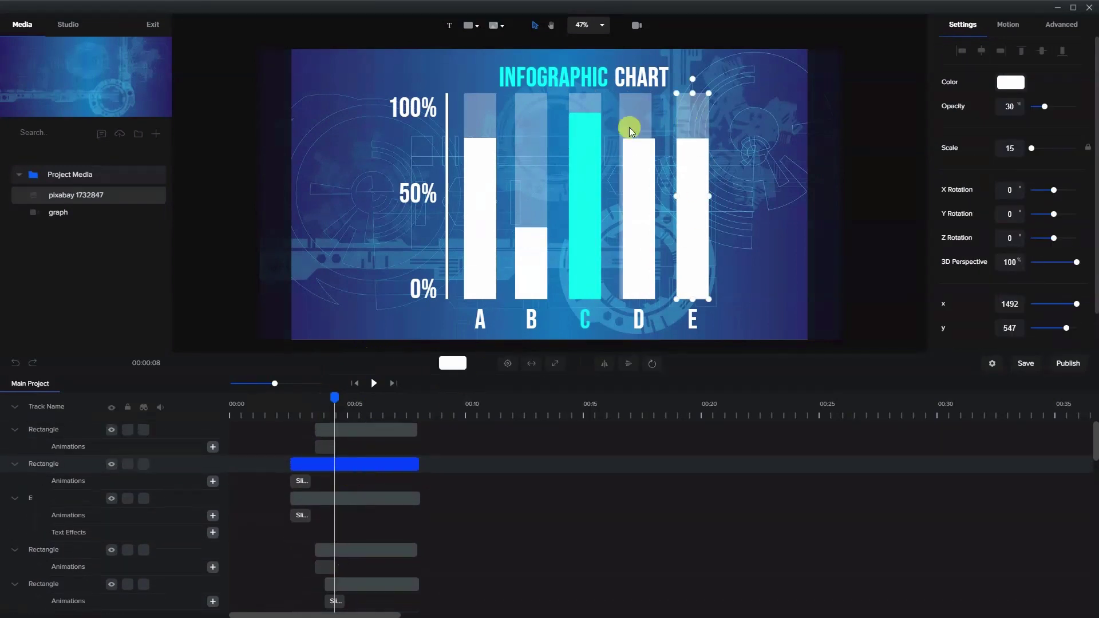
pyautogui.click(295, 463)
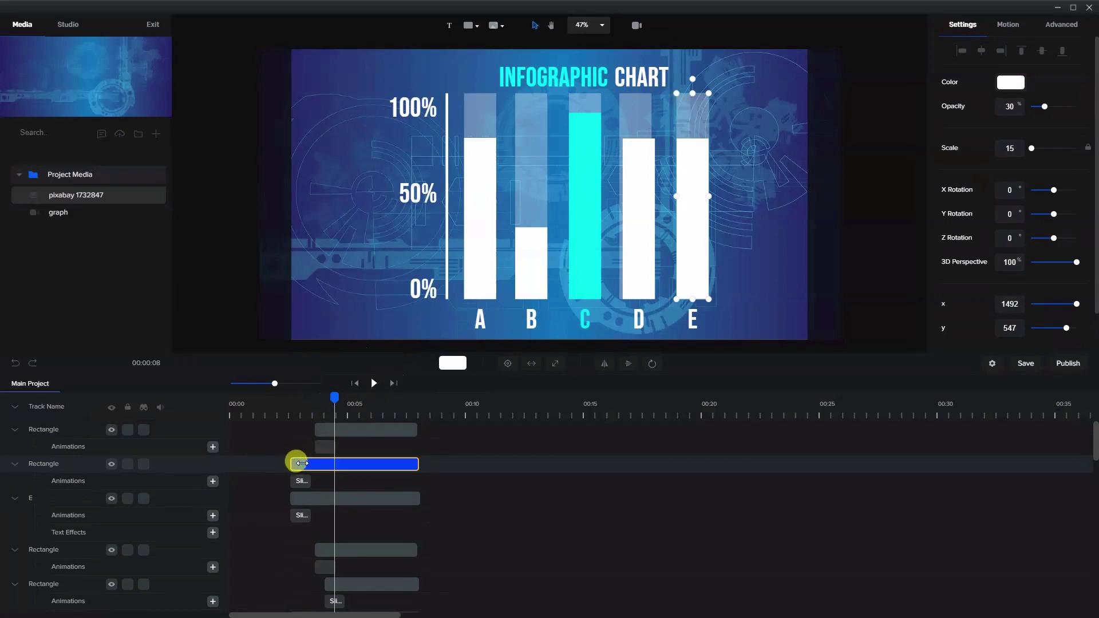
pyautogui.moveTo(301, 463); pyautogui.dragTo(337, 469)
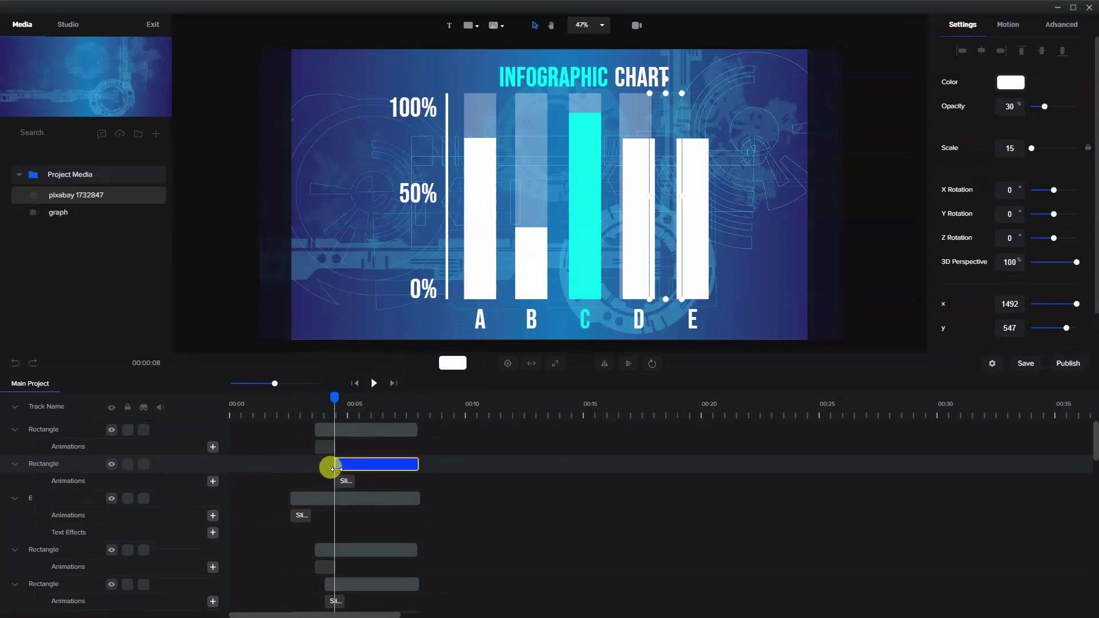
pyautogui.click(475, 246)
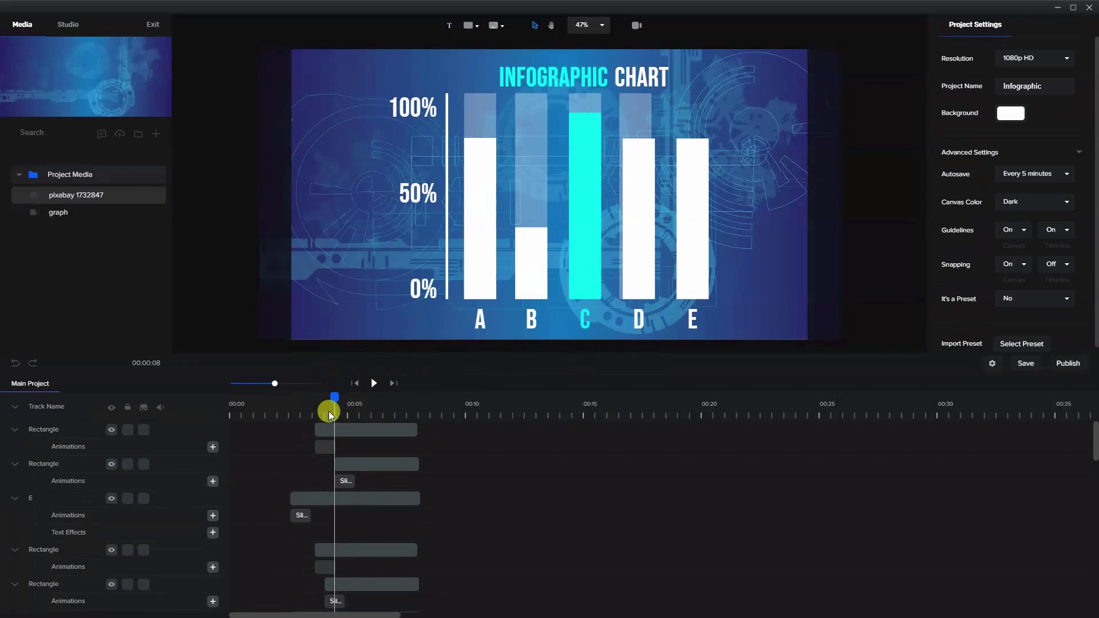
# Scrub through the staggered bar animation to check the timing of bars and labels.
pyautogui.moveTo(324, 398); pyautogui.dragTo(363, 446)
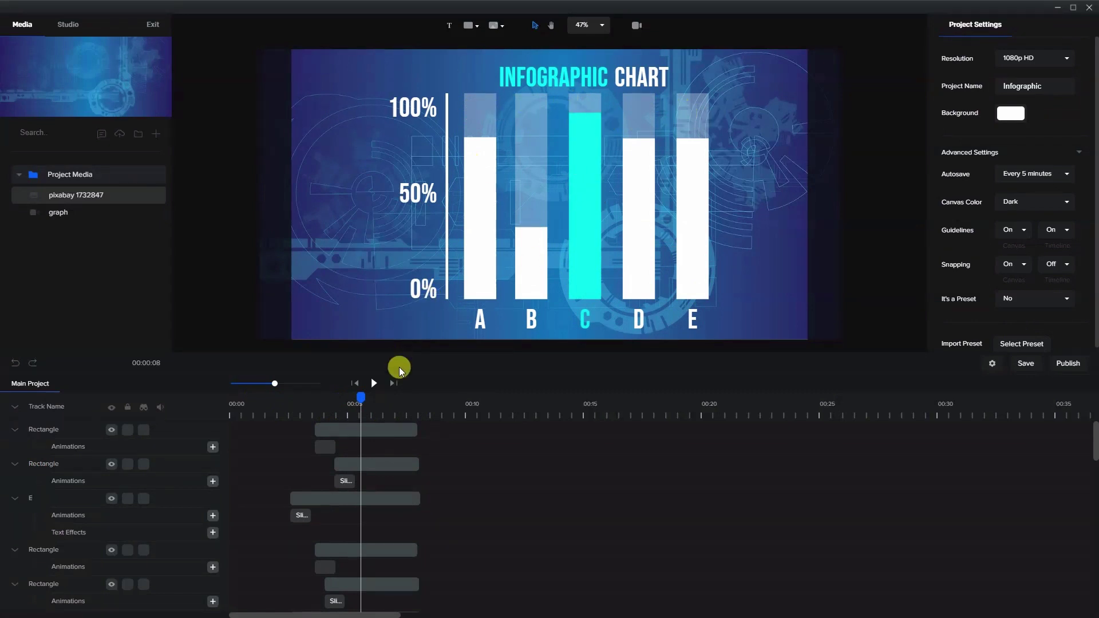
pyautogui.moveTo(358, 399)
pyautogui.mouseDown()
pyautogui.moveTo(322, 401)
pyautogui.moveTo(355, 414)
pyautogui.mouseUp()
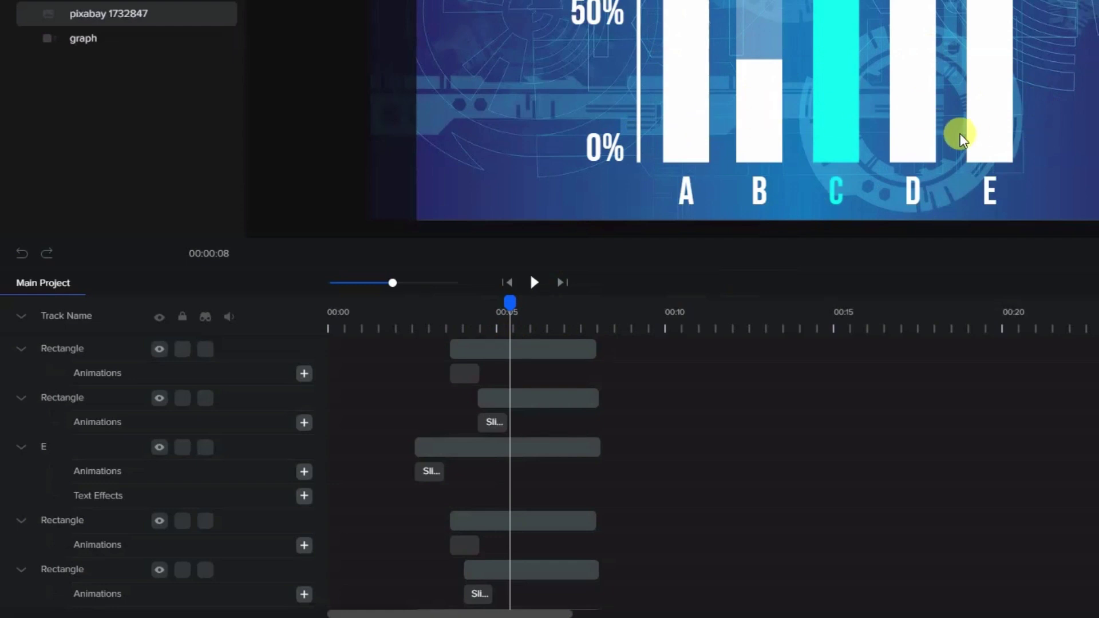
pyautogui.moveTo(507, 302); pyautogui.dragTo(460, 326)
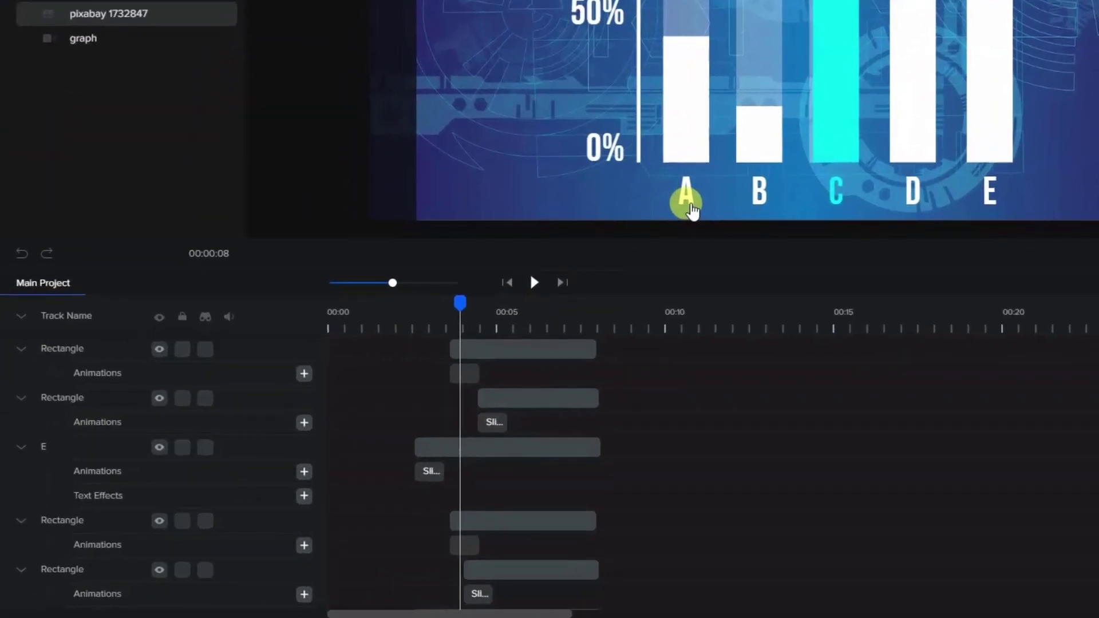
# Align the start of label B's clip with its translucent bar at about 3 seconds and trim its end slightly.
pyautogui.click(480, 327)
pyautogui.click(759, 200)
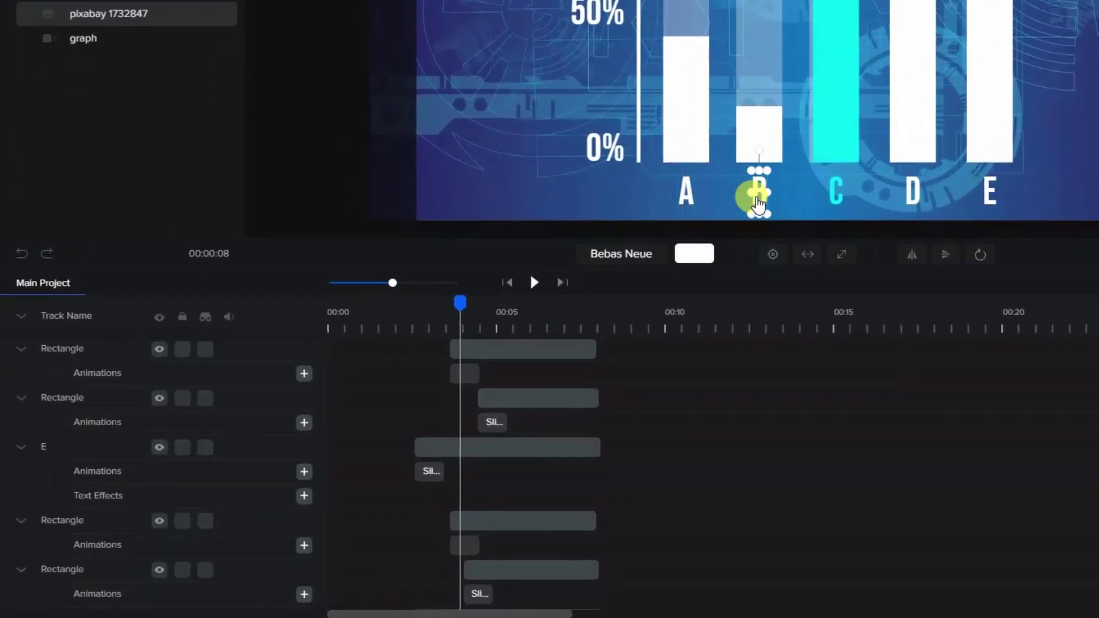
pyautogui.scroll(-5, 452, 472)
pyautogui.scroll(-5, 453, 472)
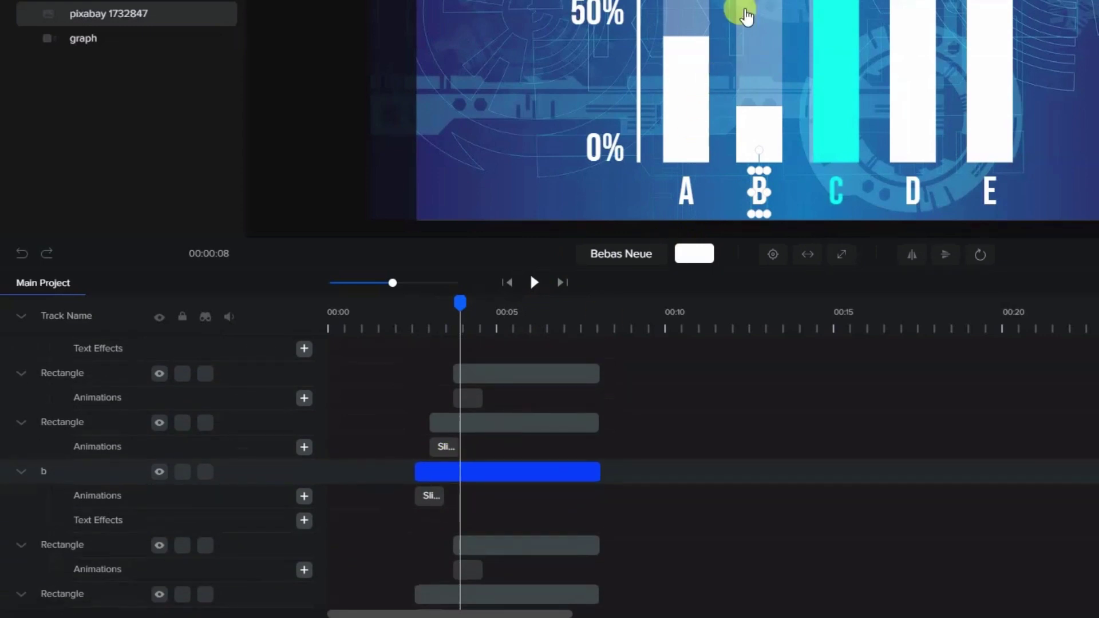
pyautogui.click(737, 8)
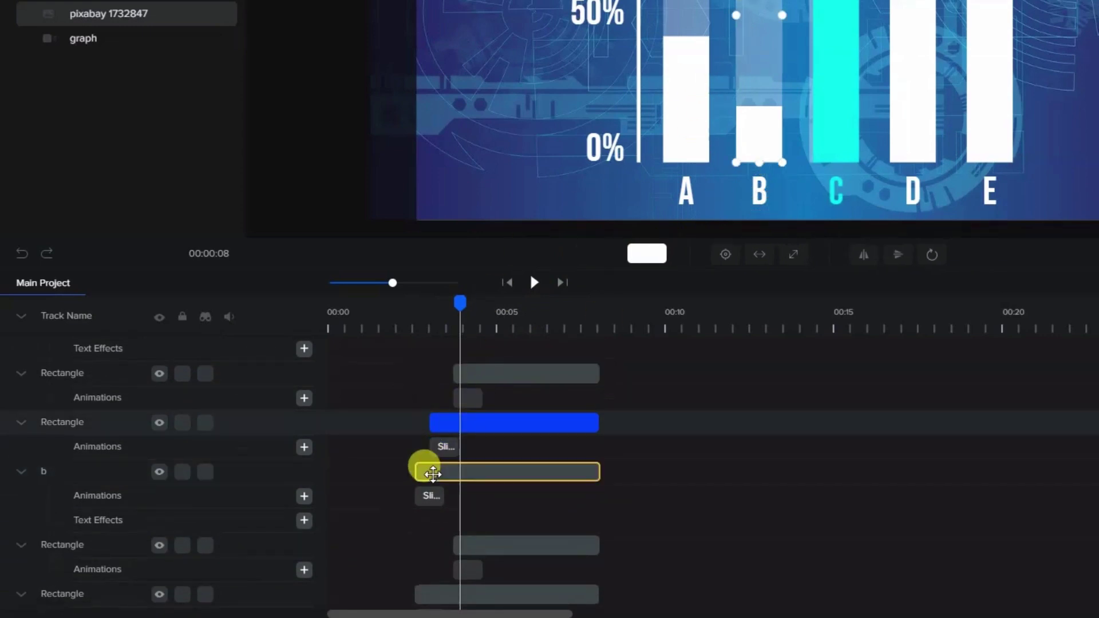
pyautogui.click(416, 472)
pyautogui.moveTo(412, 472); pyautogui.dragTo(429, 472)
pyautogui.moveTo(592, 471); pyautogui.dragTo(593, 473)
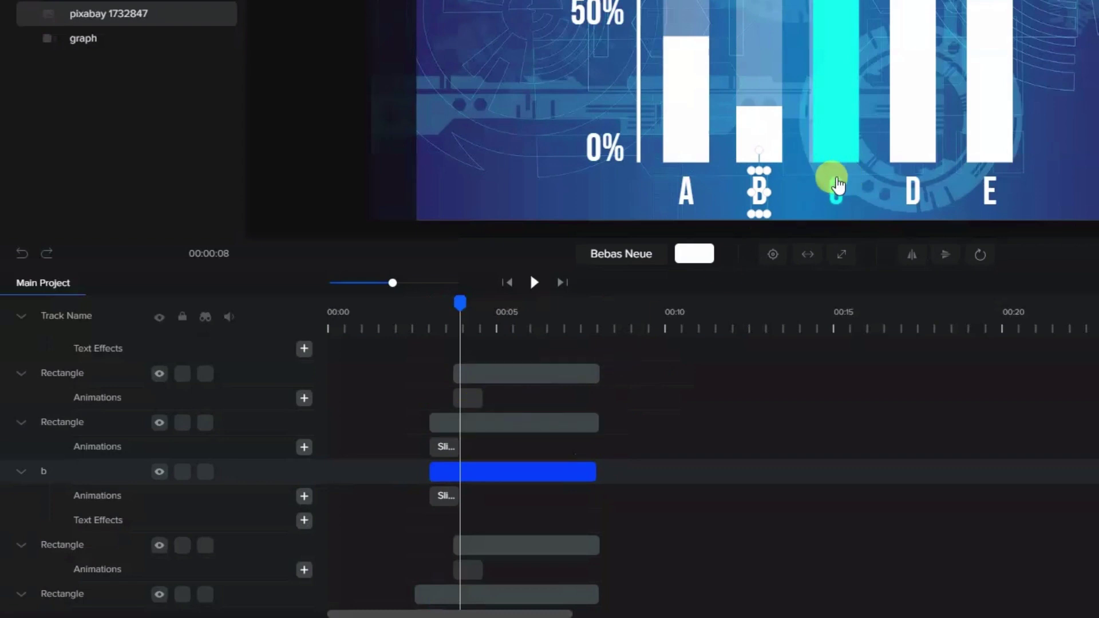
# Trim the start of label C's clip to about 3.5 seconds, aligned with its translucent bar.
pyautogui.click(836, 189)
pyautogui.scroll(2, 458, 458)
pyautogui.scroll(2, 458, 458)
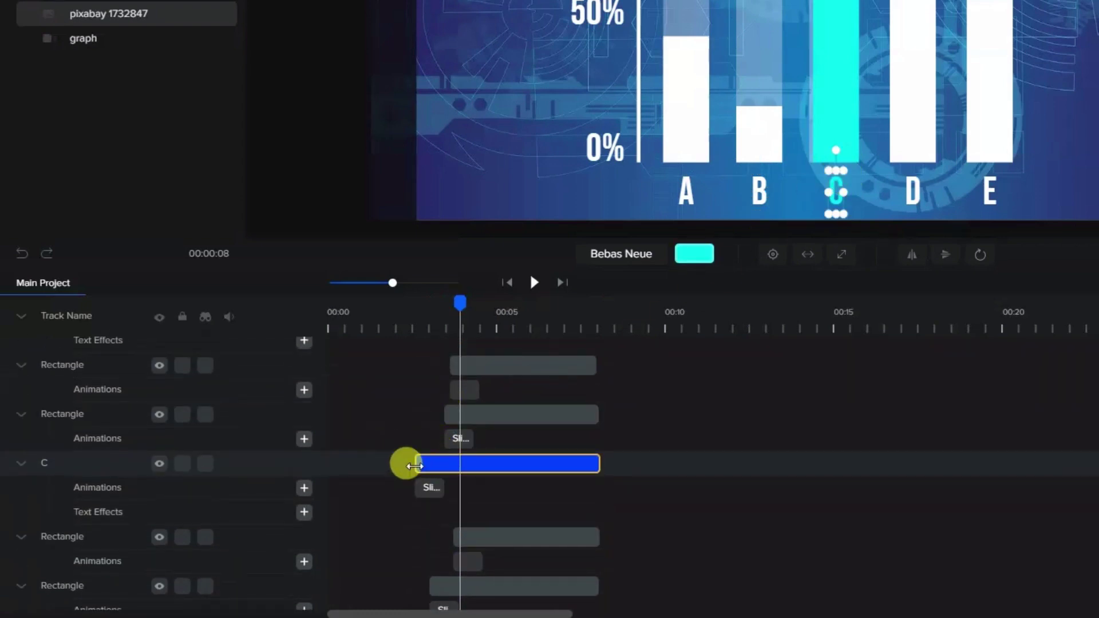
pyautogui.moveTo(417, 465); pyautogui.dragTo(438, 471)
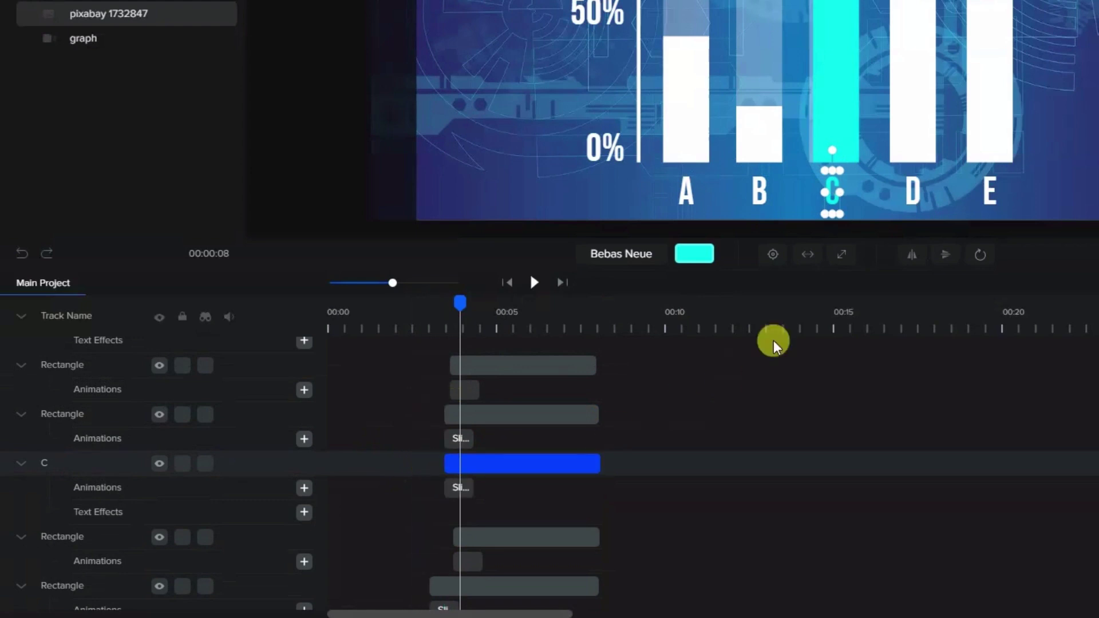
# Trim the start of label D's clip to about 4 seconds, aligned with its translucent bar.
pyautogui.click(912, 205)
pyautogui.scroll(5, 538, 463)
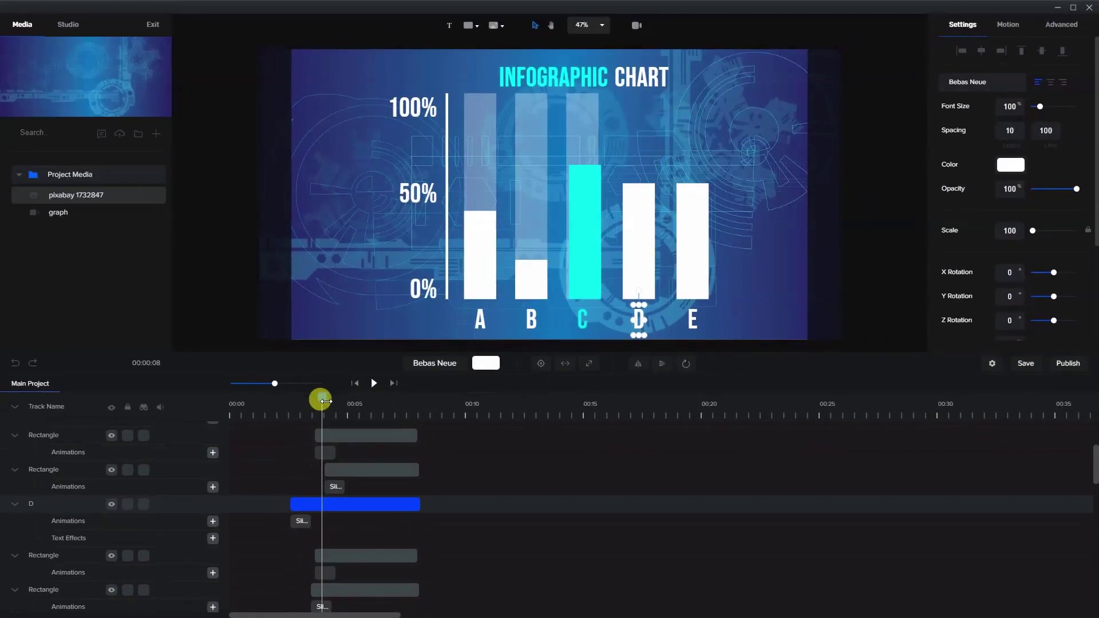
pyautogui.moveTo(322, 401); pyautogui.dragTo(358, 400)
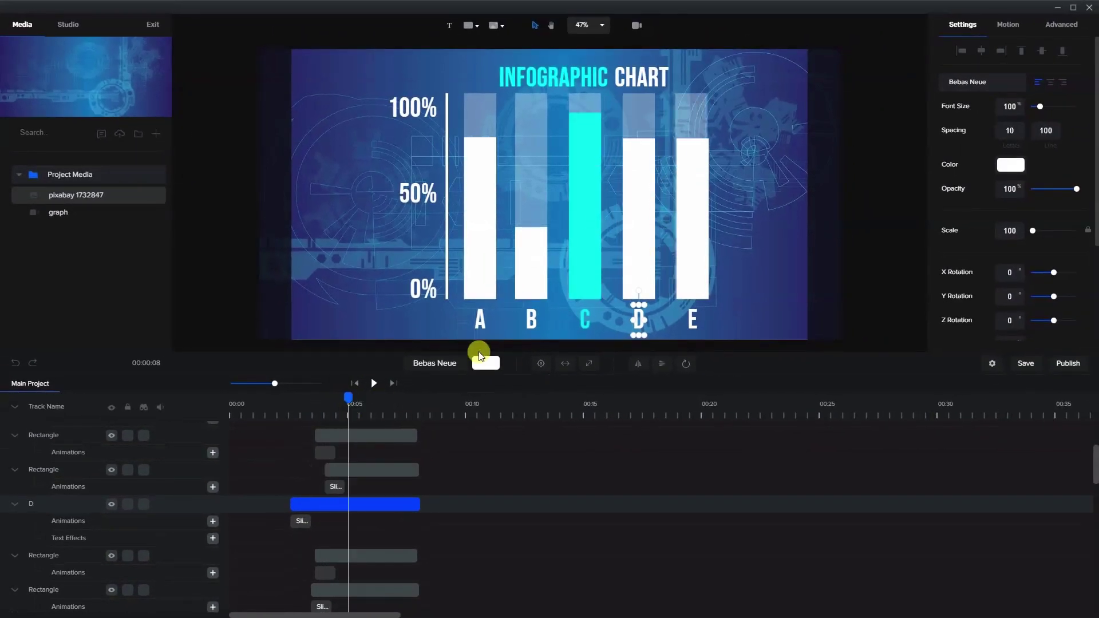
pyautogui.click(627, 115)
pyautogui.click(298, 504)
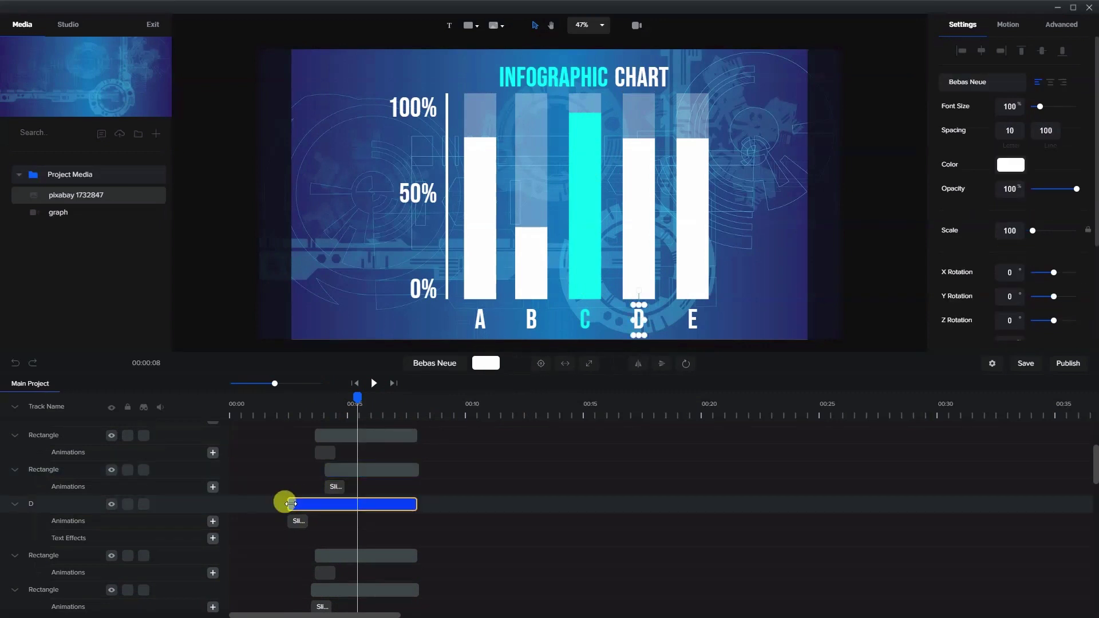
pyautogui.moveTo(291, 504); pyautogui.dragTo(329, 507)
pyautogui.click(446, 435)
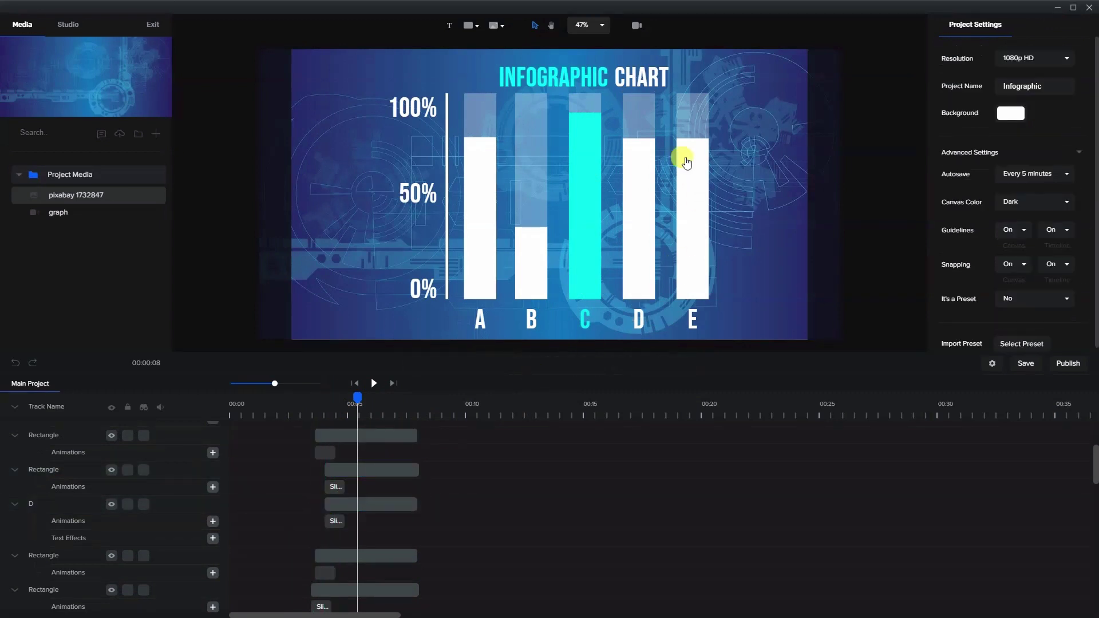
# Trim the start of label E's clip to about 4.5 seconds, aligned with its translucent bar.
pyautogui.click(684, 118)
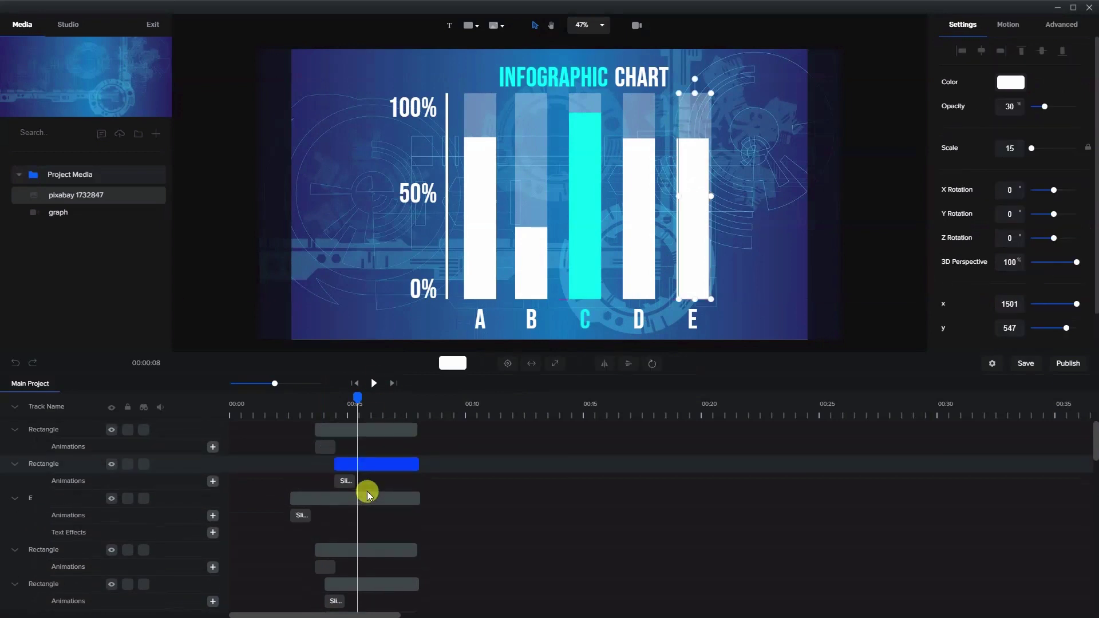
pyautogui.moveTo(290, 500); pyautogui.dragTo(332, 502)
pyautogui.moveTo(351, 394); pyautogui.dragTo(382, 452)
pyautogui.click(312, 441)
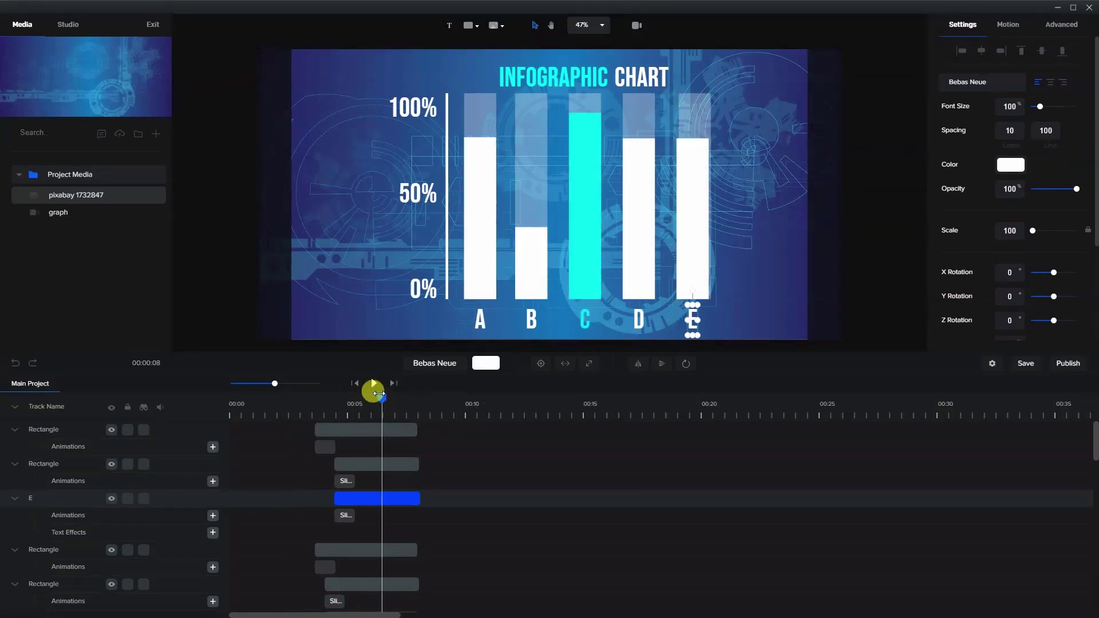
# Shift solid bar E slightly to x 1497 so it sits over its translucent bar.
pyautogui.moveTo(379, 394); pyautogui.dragTo(392, 396)
pyautogui.click(694, 235)
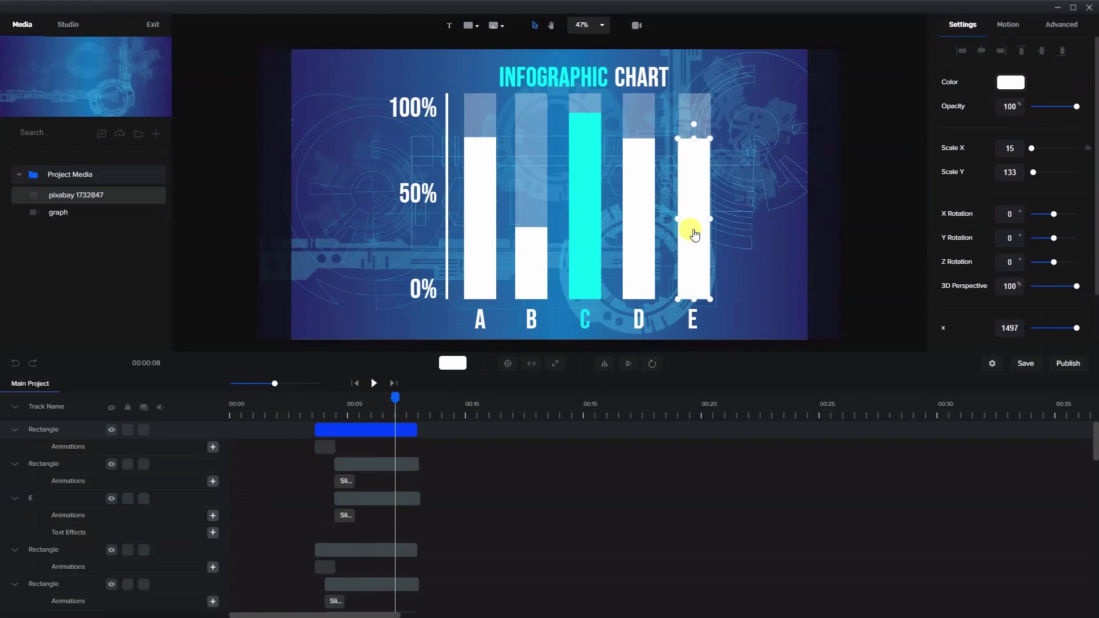
pyautogui.click(762, 236)
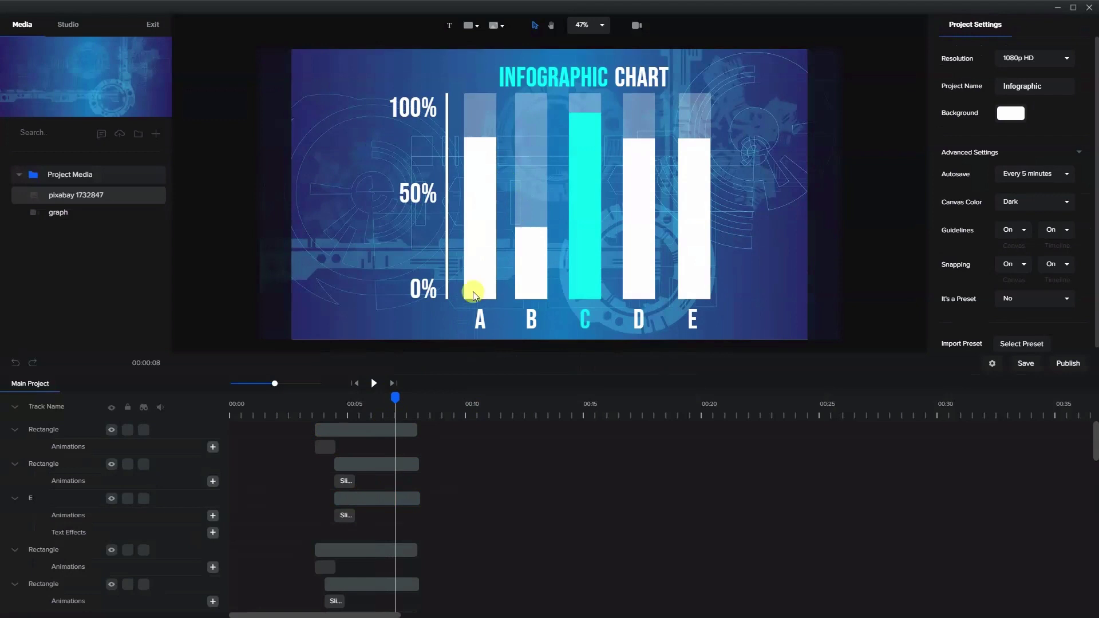
# Trim the start of solid bar A's clip to about 5.6 seconds, after all translucent bars have slid in.
pyautogui.moveTo(394, 401); pyautogui.dragTo(363, 416)
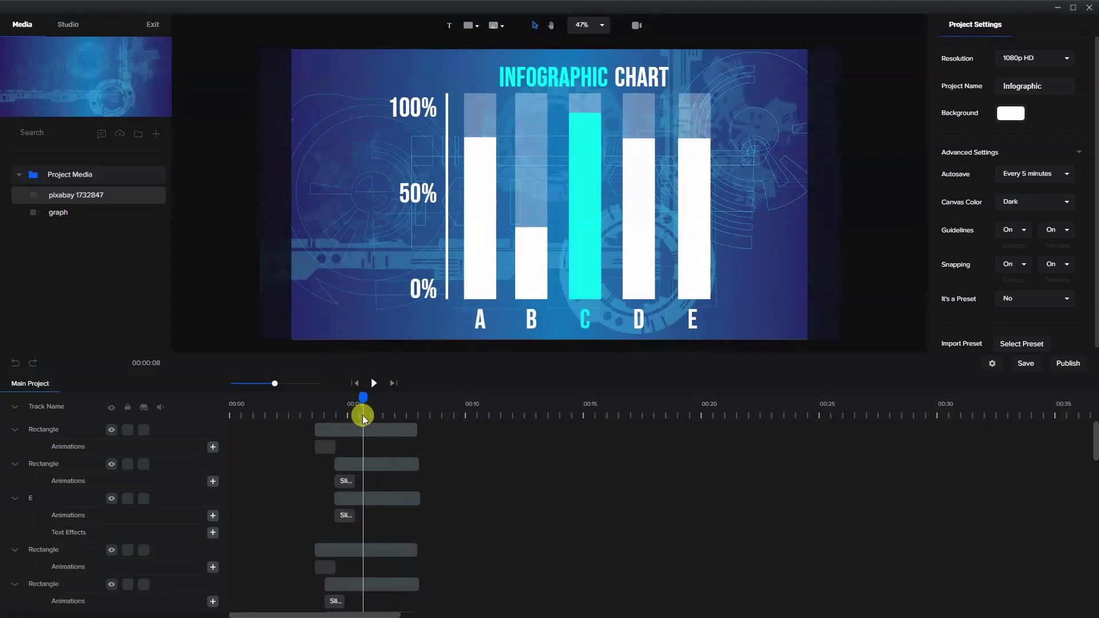
pyautogui.click(486, 222)
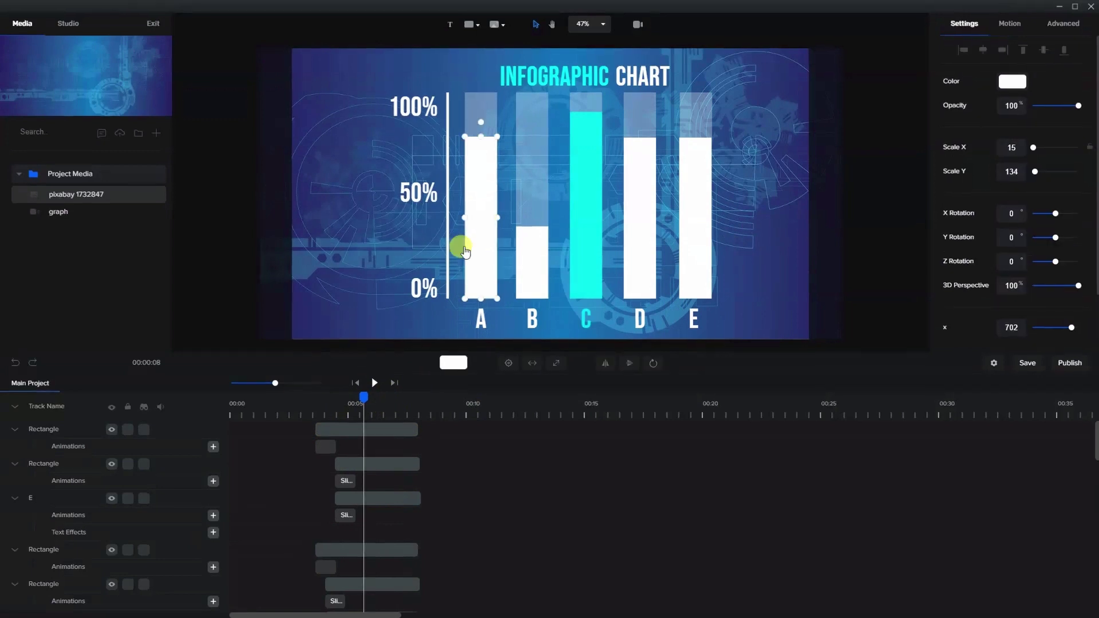
pyautogui.scroll(-4, 385, 549)
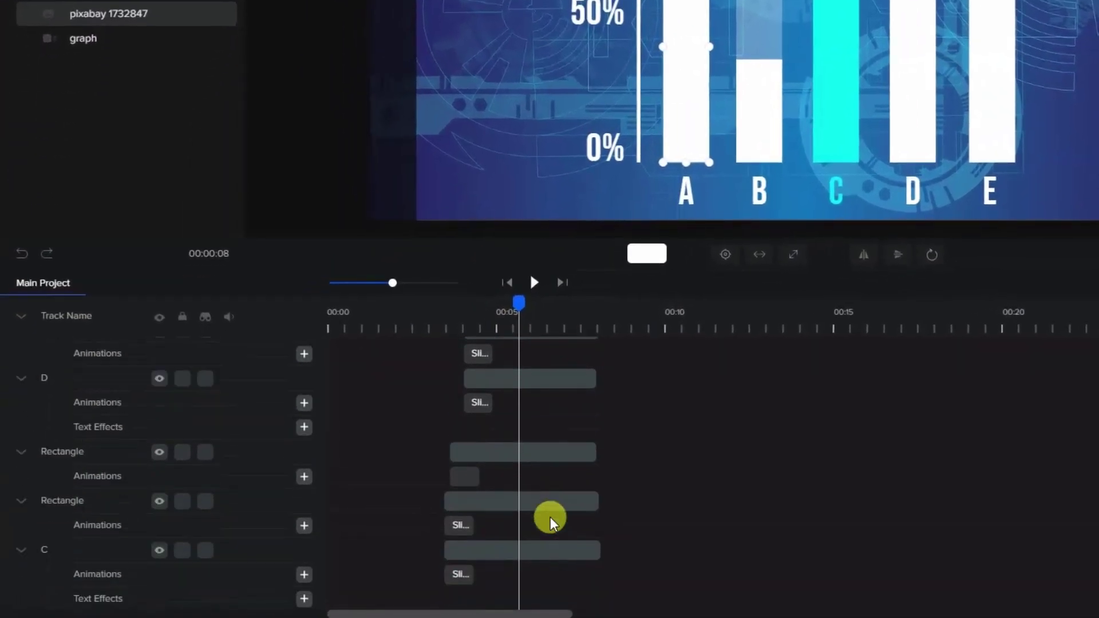
pyautogui.scroll(-5, 551, 523)
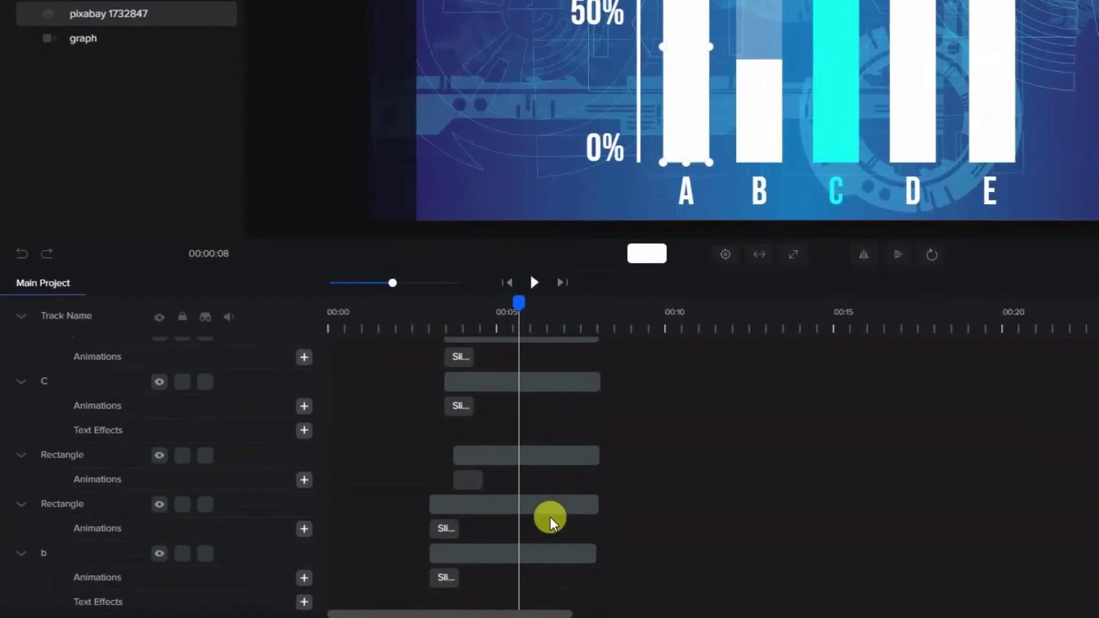
pyautogui.moveTo(458, 471); pyautogui.dragTo(518, 475)
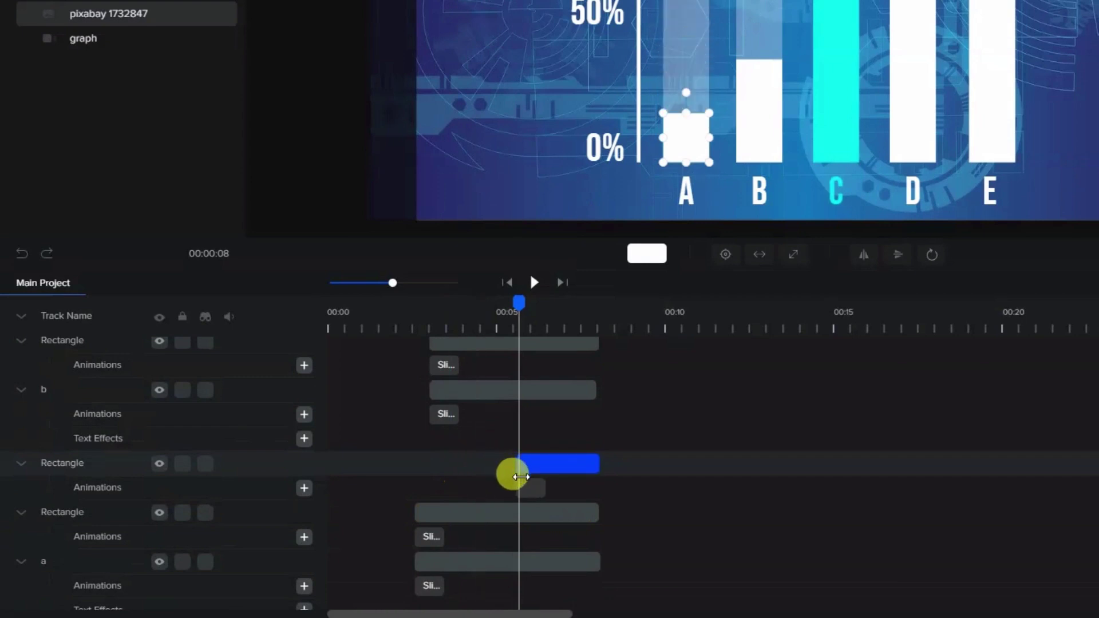
pyautogui.click(521, 485)
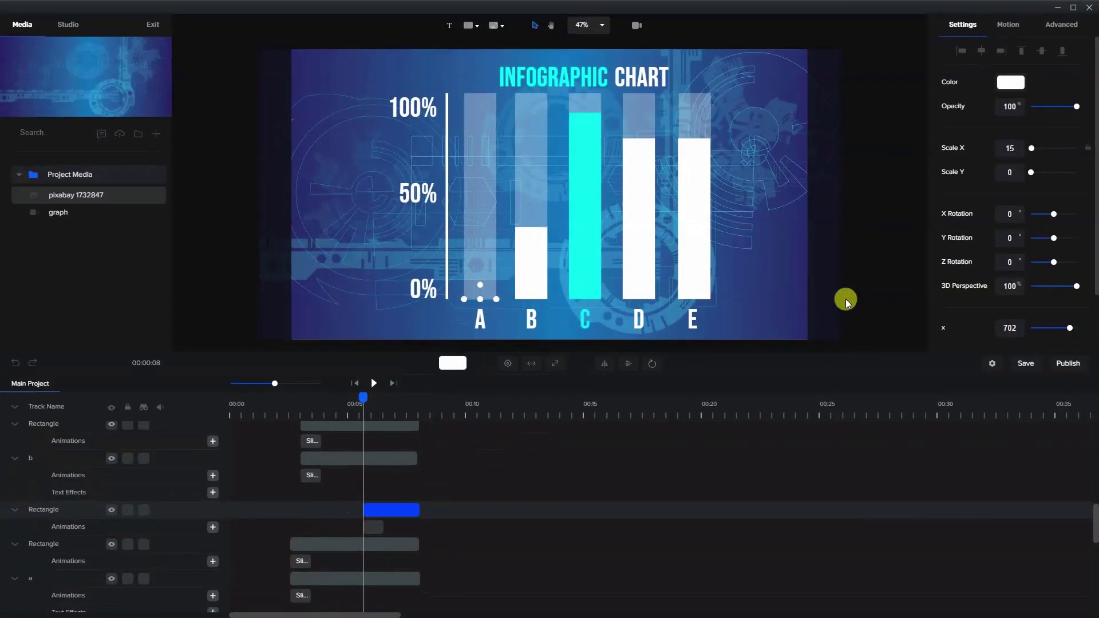
# Turn off timeline snapping and trim the start of solid bar B's clip to about 6 seconds, midway through bar A's growth animation.
pyautogui.click(1031, 228)
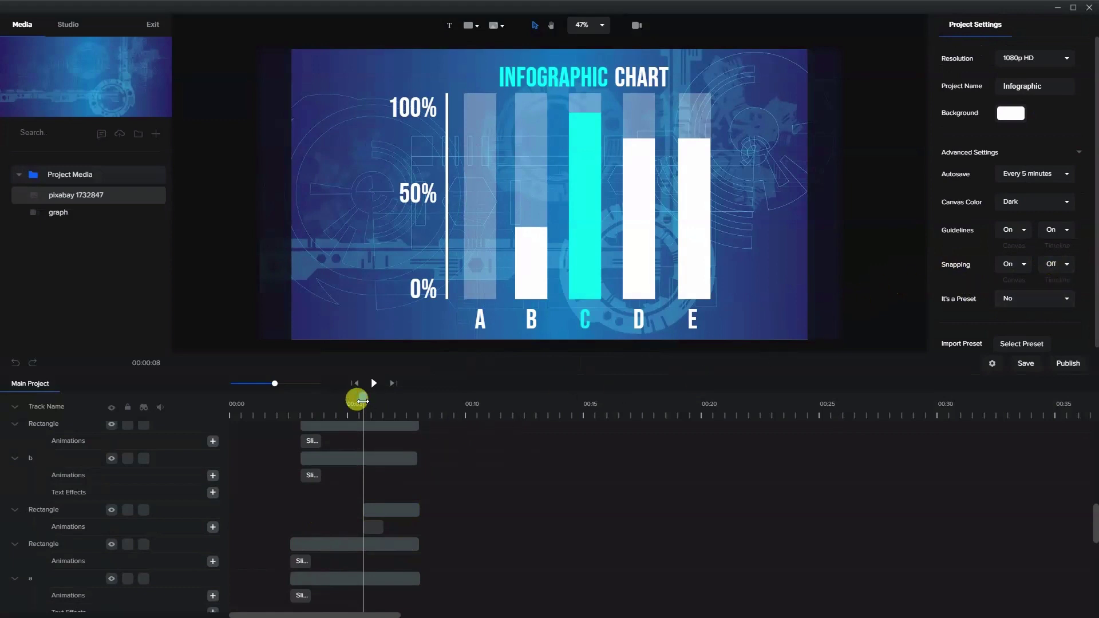
pyautogui.moveTo(362, 398); pyautogui.dragTo(372, 401)
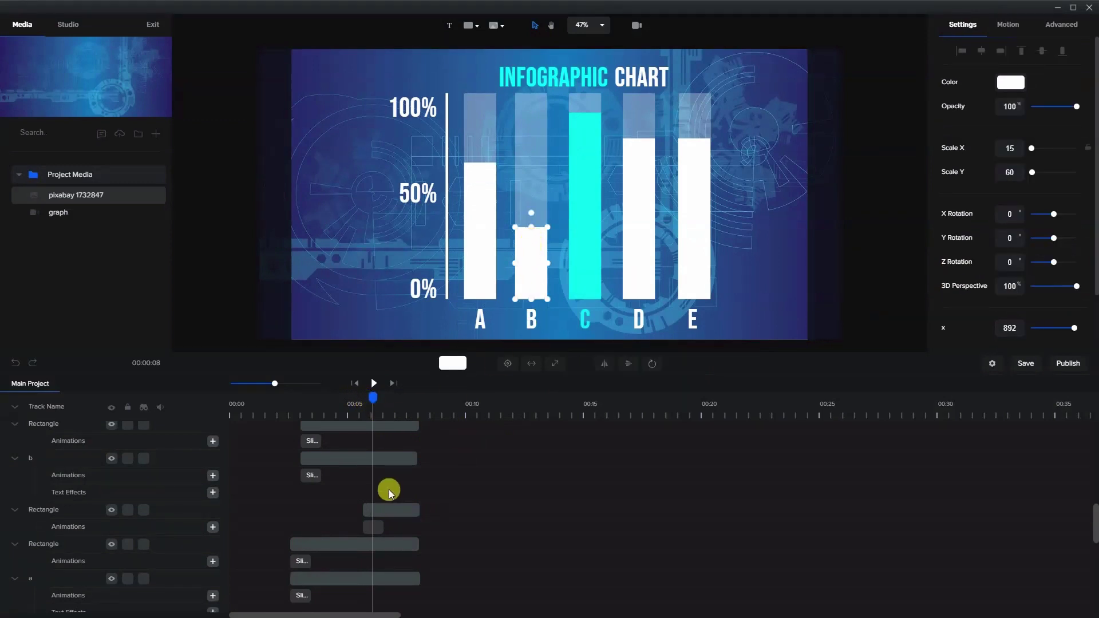
pyautogui.scroll(3, 388, 458)
pyautogui.scroll(-2, 377, 458)
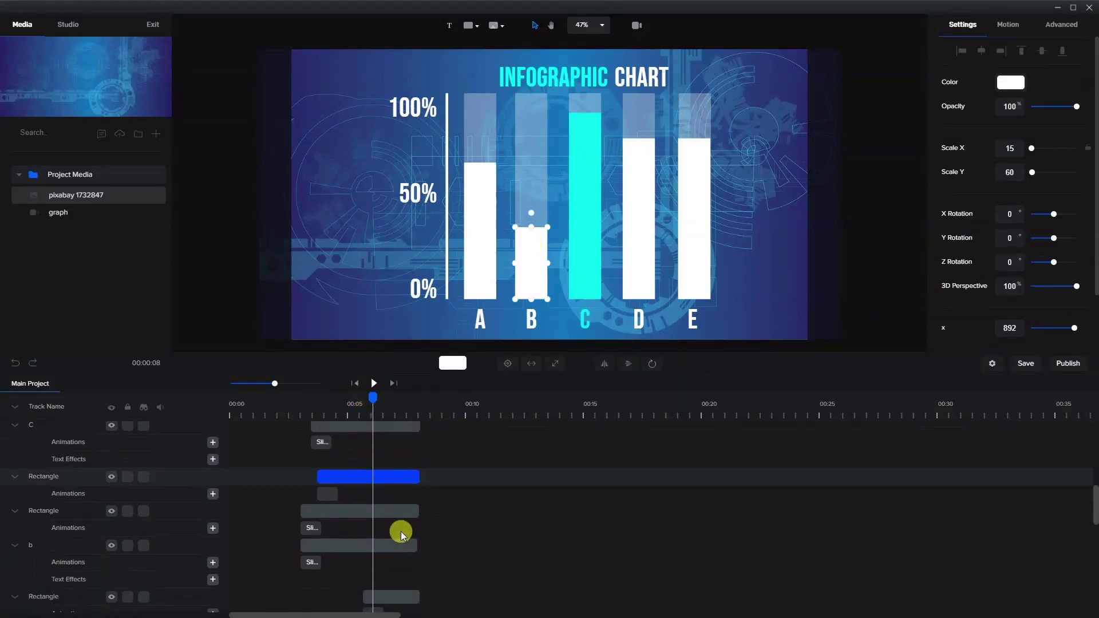
pyautogui.scroll(2, 381, 475)
pyautogui.scroll(2, 383, 493)
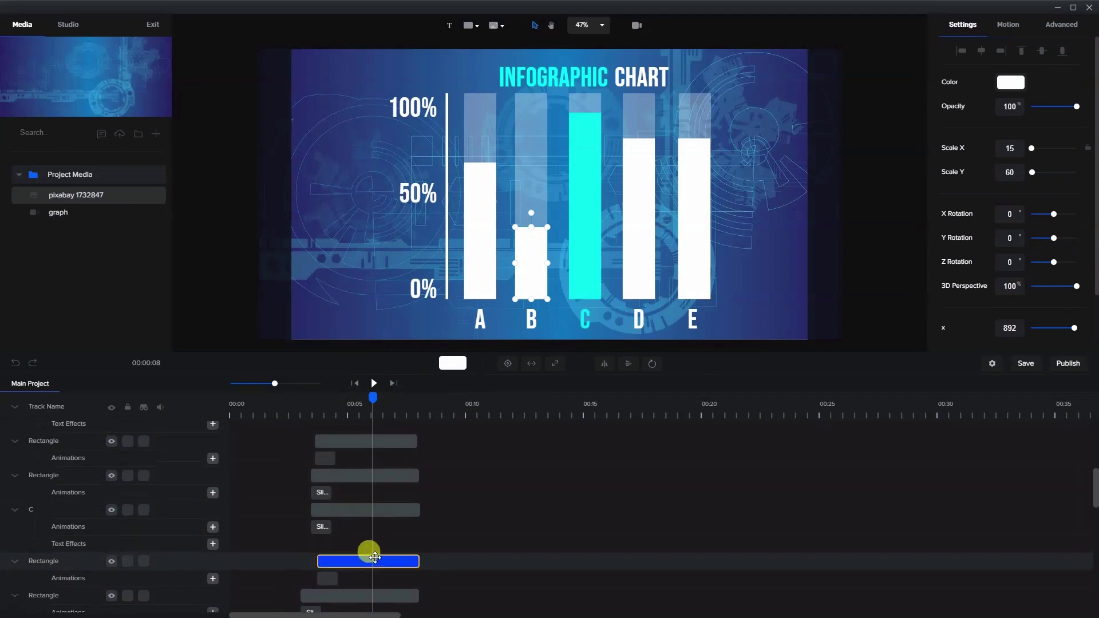
pyautogui.moveTo(321, 561); pyautogui.dragTo(373, 569)
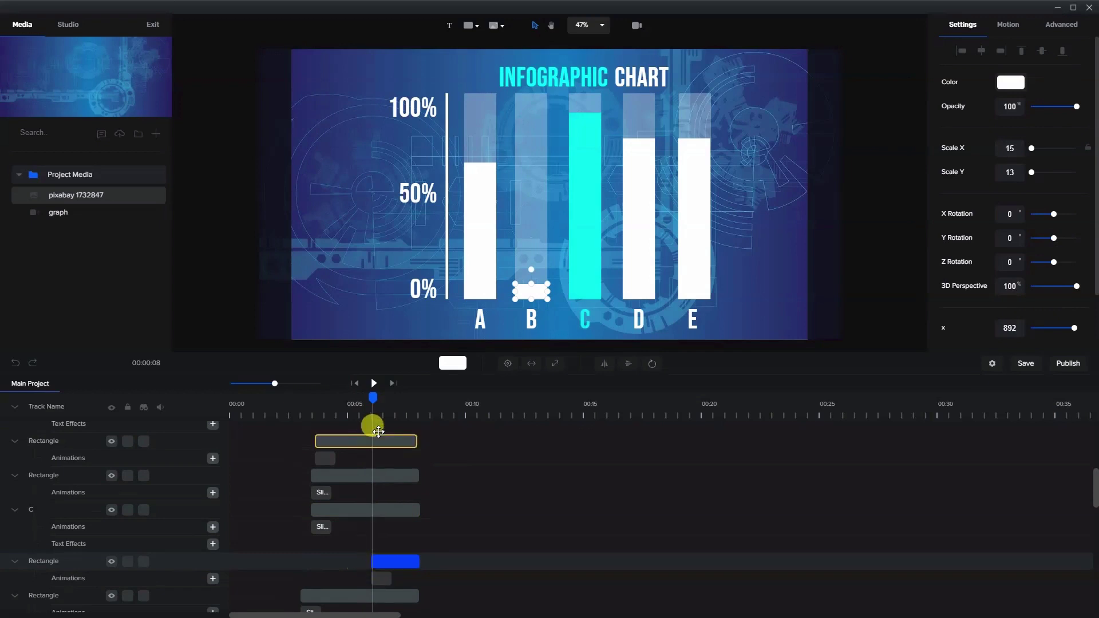
# Trim the start of solid bar C's clip to about 6.4 seconds, midway through bar B's growth animation.
pyautogui.moveTo(373, 397); pyautogui.dragTo(382, 403)
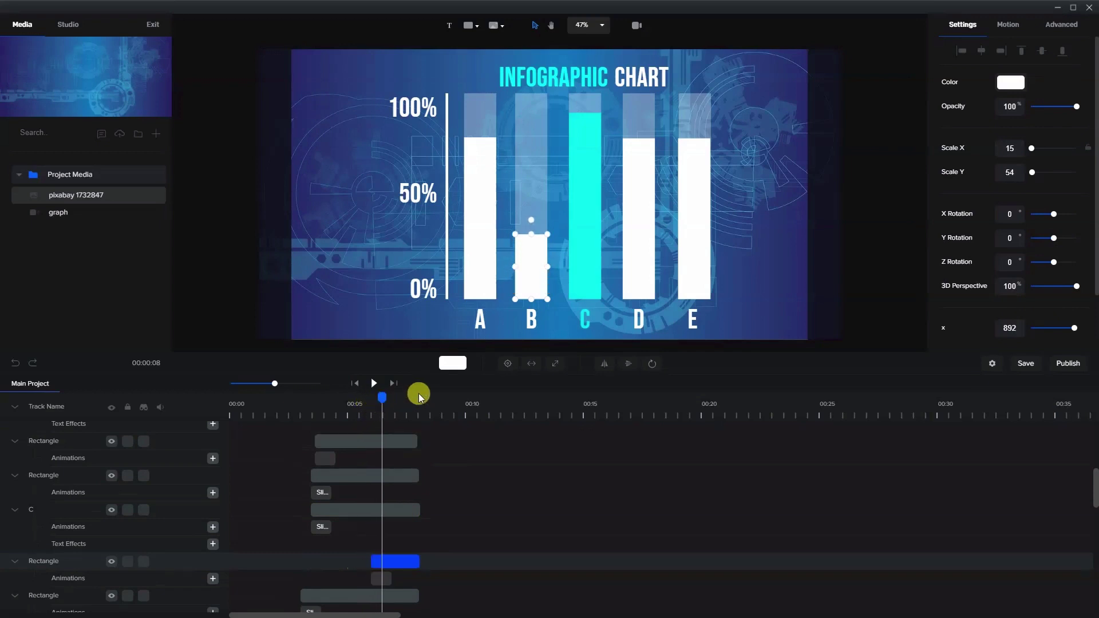
pyautogui.click(593, 227)
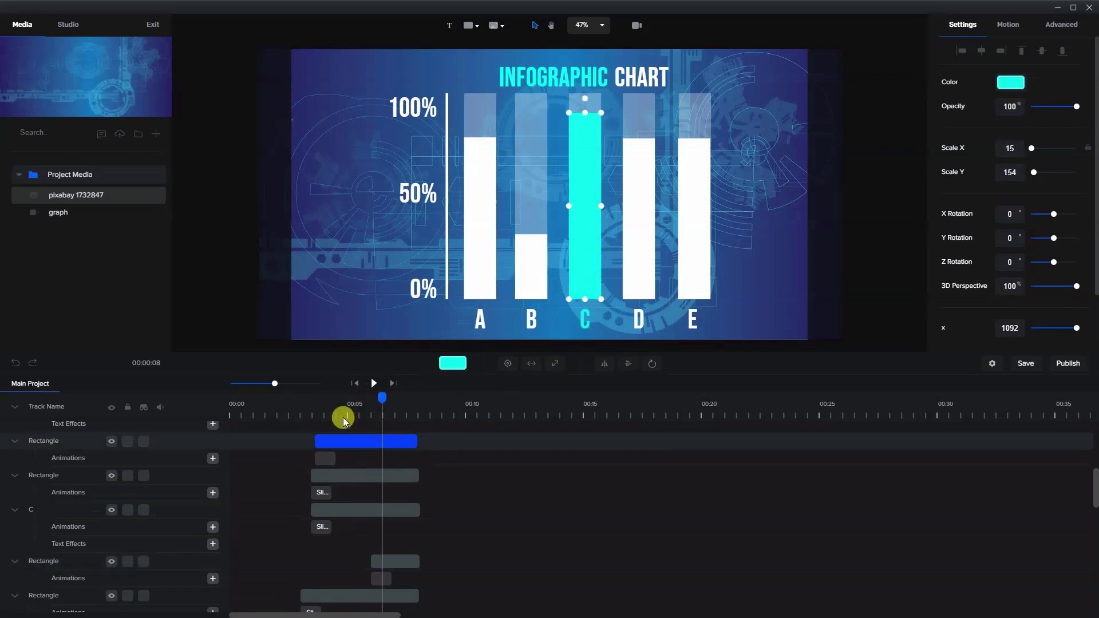
pyautogui.moveTo(316, 443); pyautogui.dragTo(381, 442)
pyautogui.click(543, 393)
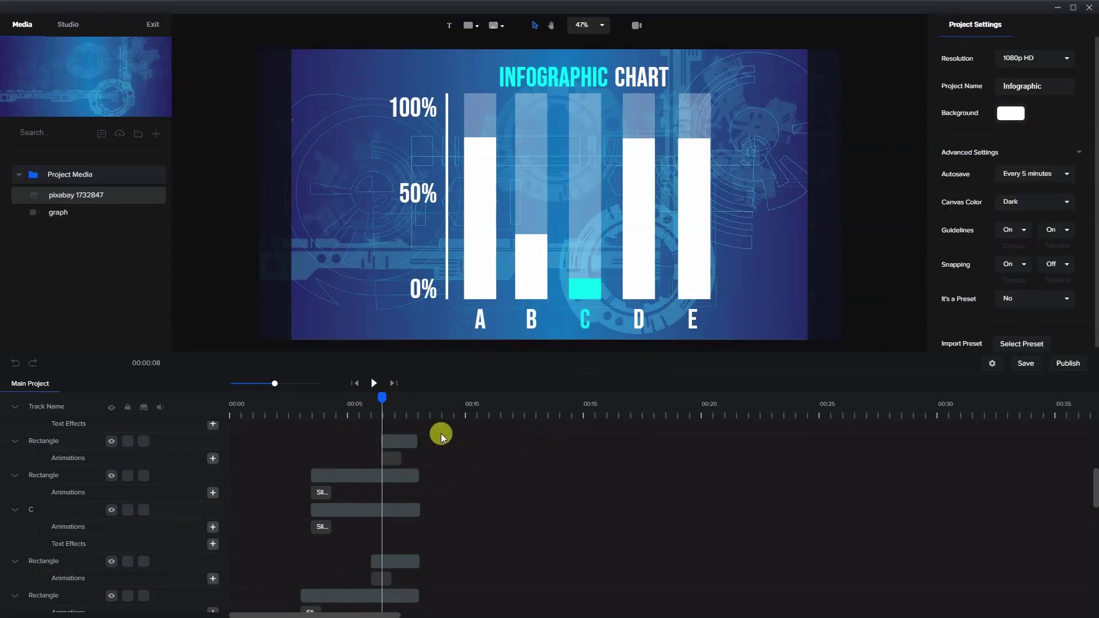
# Set the playhead to about 6.9 seconds, midway through bar C's growth animation, and select solid bar D.
pyautogui.scroll(3, 422, 481)
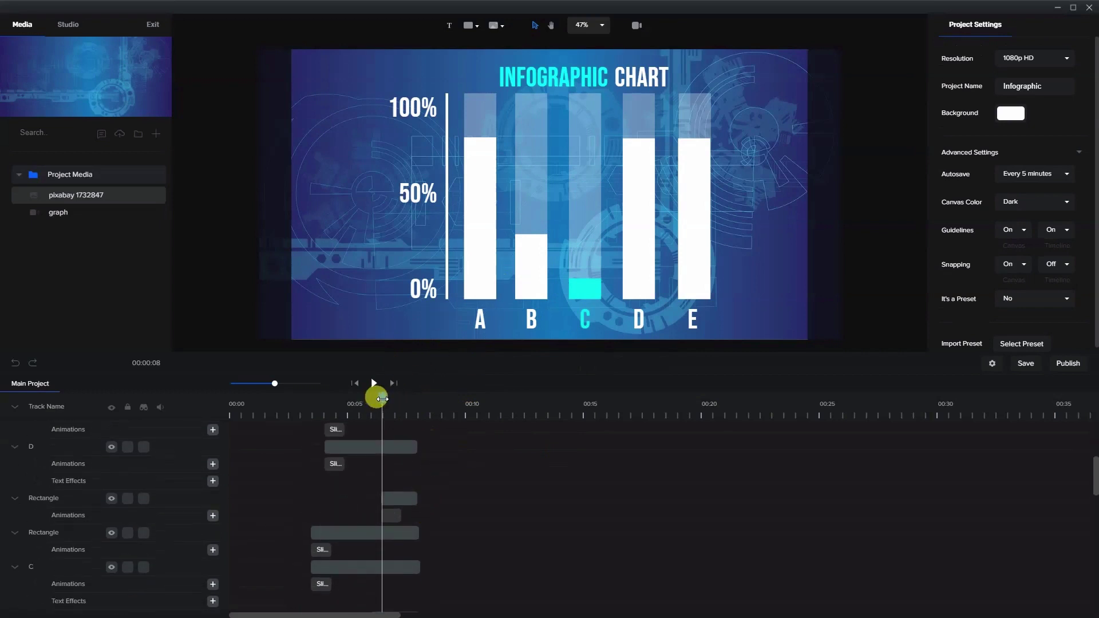
pyautogui.moveTo(382, 399); pyautogui.dragTo(391, 402)
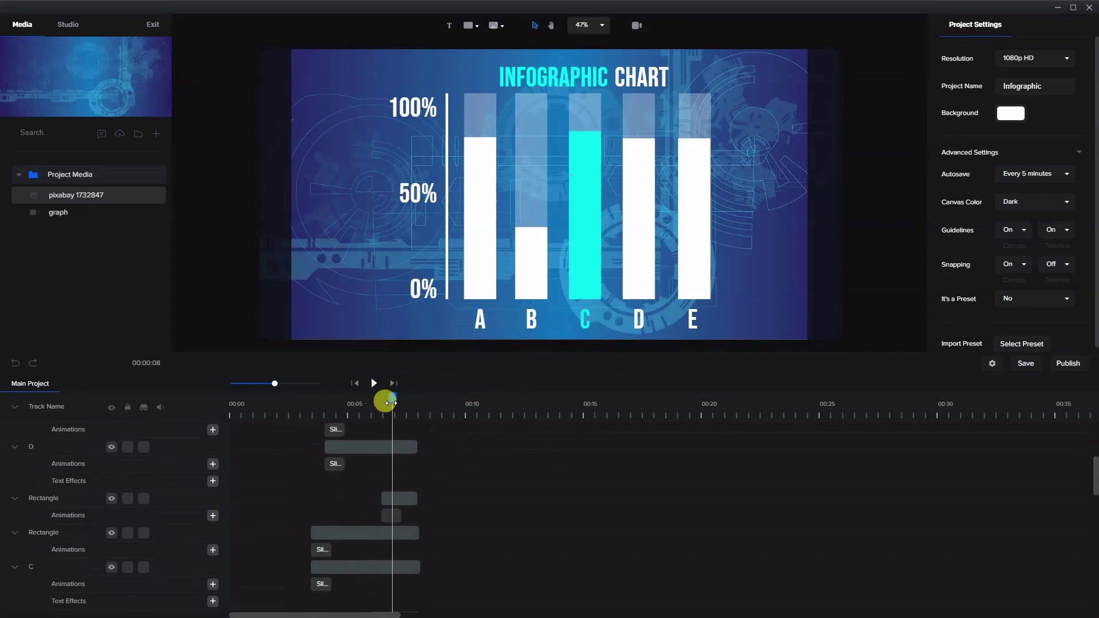
pyautogui.click(640, 275)
pyautogui.scroll(3, 417, 437)
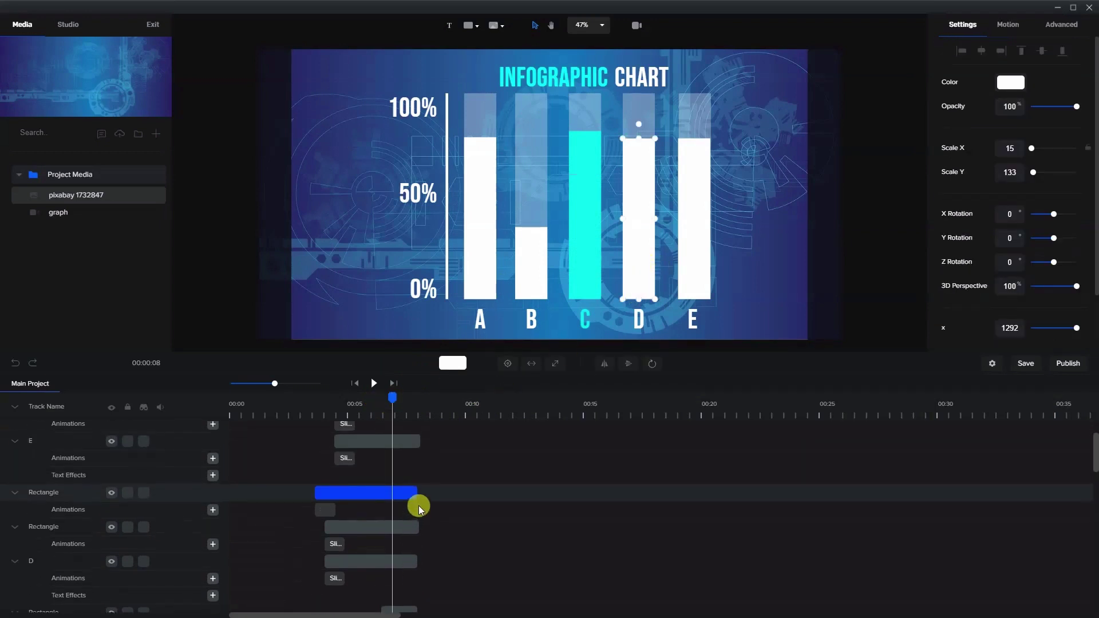
# Unlock the background track and extend the background and vertical axis line clips to about 9.4 seconds.
pyautogui.scroll(-10, 409, 492)
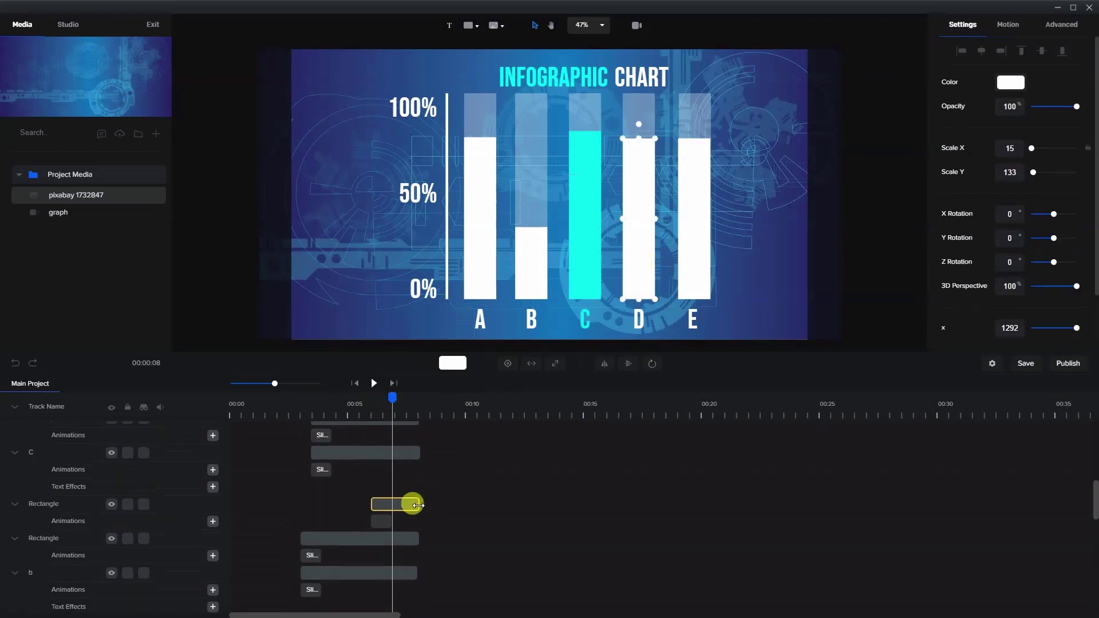
pyautogui.scroll(-5, 413, 505)
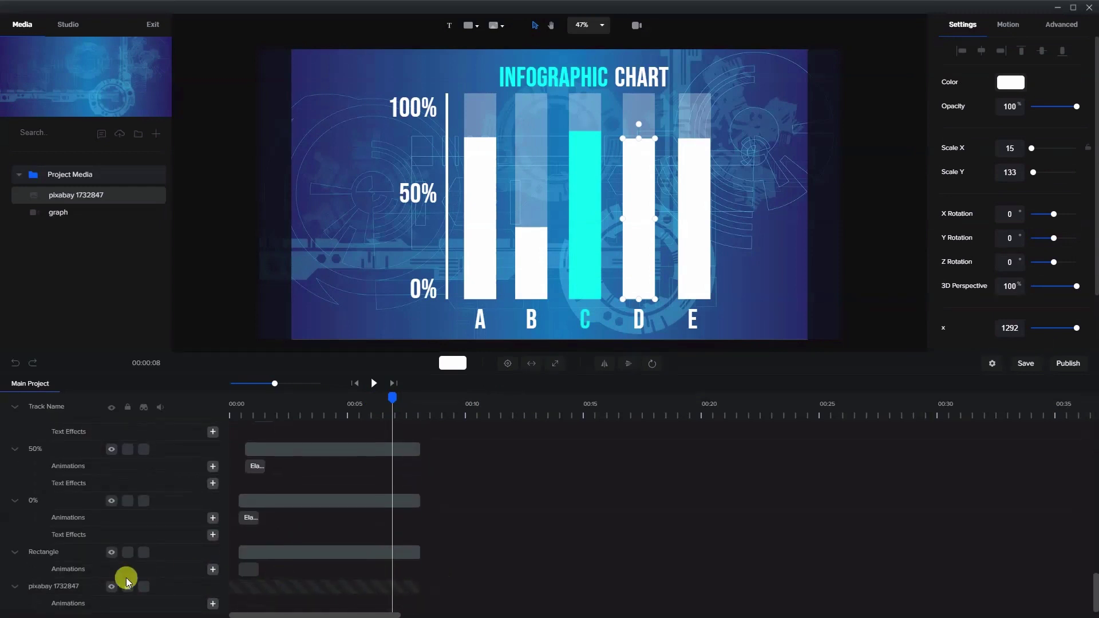
pyautogui.click(127, 582)
pyautogui.moveTo(418, 590); pyautogui.dragTo(435, 588)
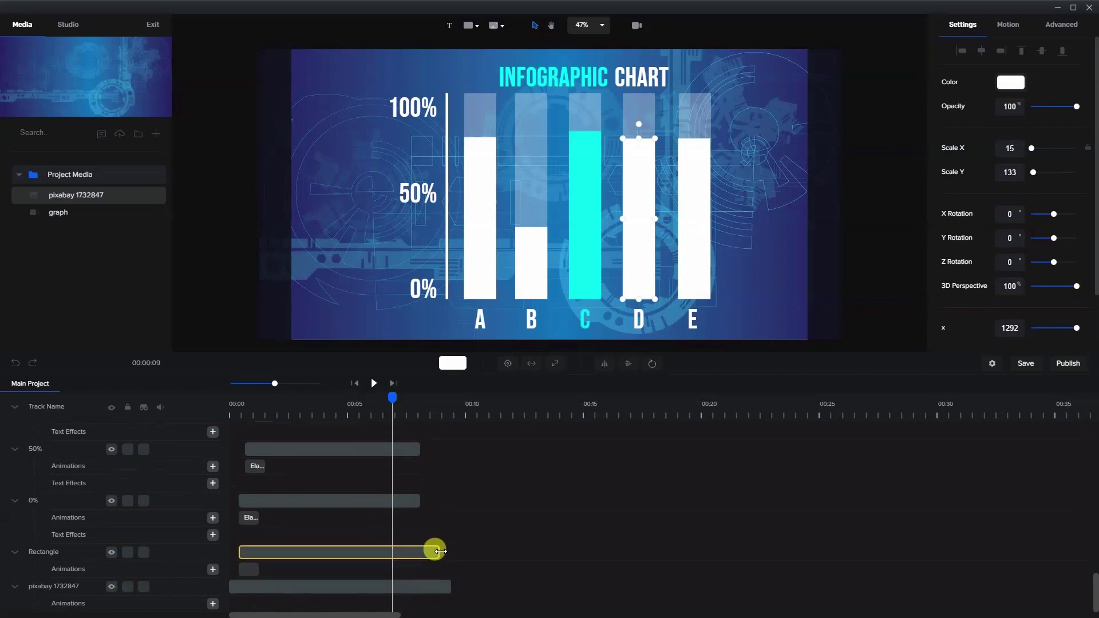
pyautogui.click(453, 554)
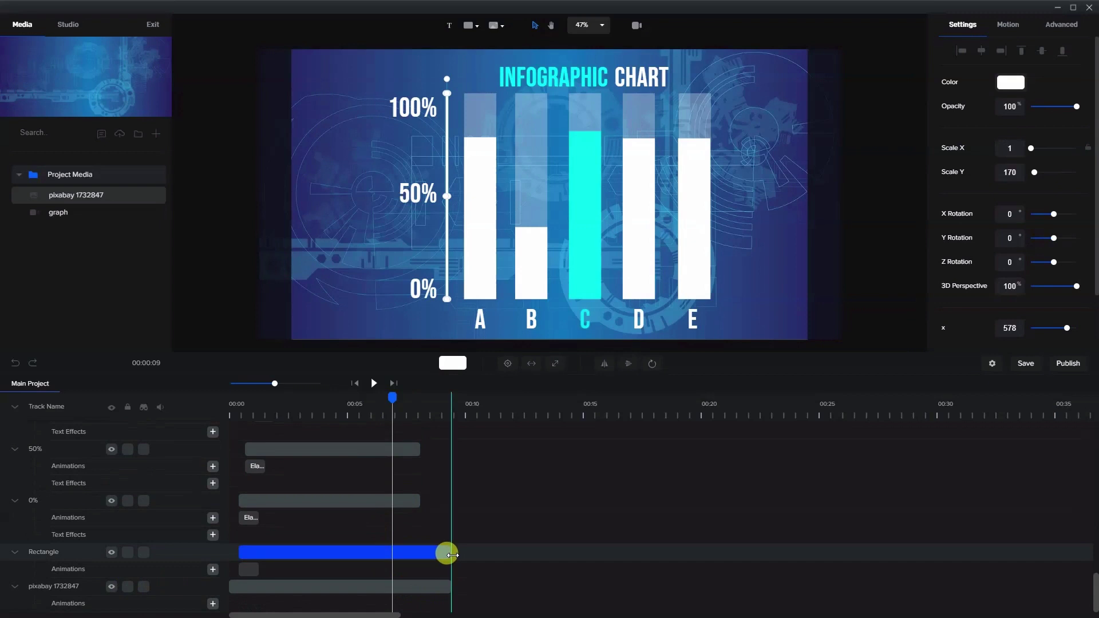
# Turn timeline snapping back on and extend the 0%, 50% and 100% label clips to the background's end at about 9.4 seconds.
pyautogui.click(884, 322)
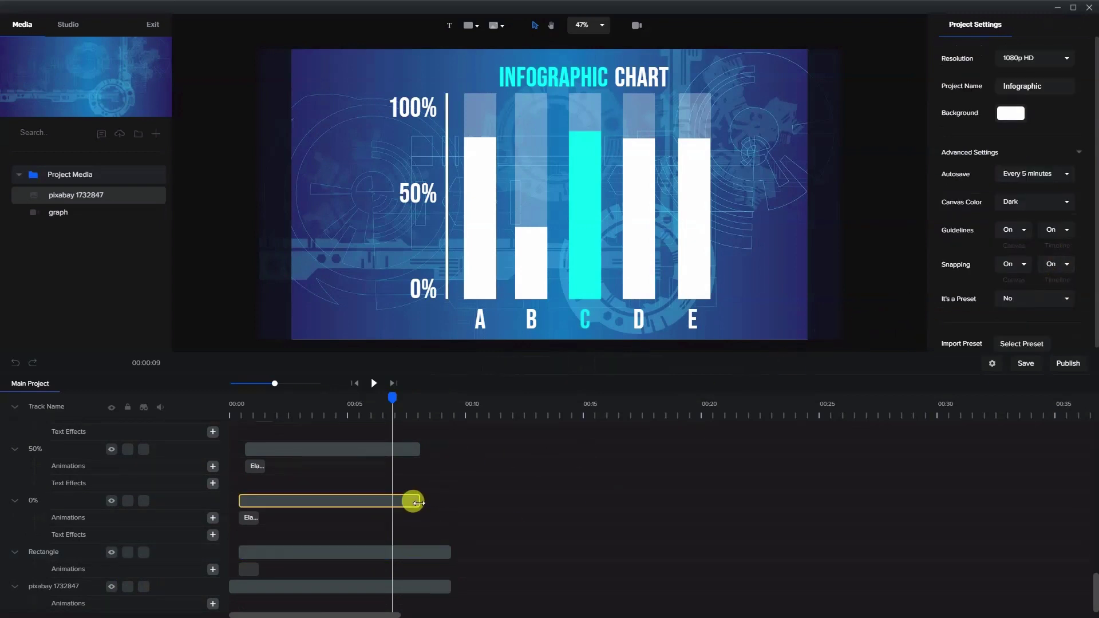
pyautogui.moveTo(419, 502); pyautogui.dragTo(450, 503)
pyautogui.moveTo(419, 449); pyautogui.dragTo(446, 459)
pyautogui.click(424, 450)
pyautogui.scroll(2, 422, 462)
pyautogui.click(442, 455)
# Extend the "infographic" and "chart" title clips to the background's end at about 9.4 seconds.
pyautogui.scroll(2, 427, 475)
pyautogui.click(427, 466)
pyautogui.scroll(4, 426, 468)
pyautogui.moveTo(409, 520); pyautogui.dragTo(450, 521)
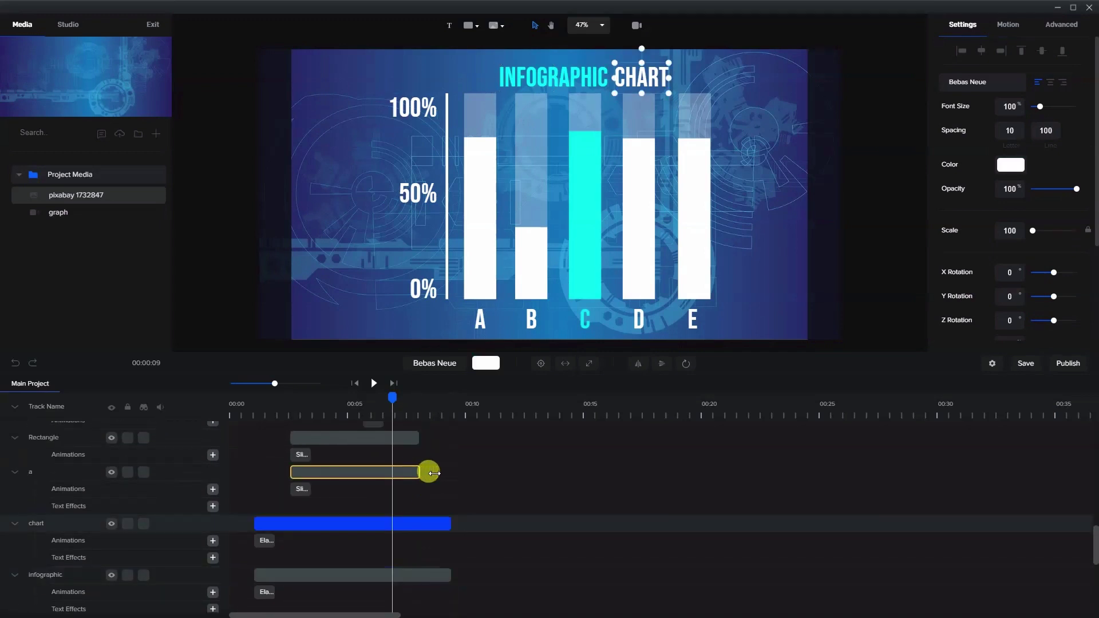
# Extend the letter, translucent bar and solid bar clips of A and B to the background's end at about 9.4 seconds.
pyautogui.moveTo(434, 473)
pyautogui.mouseDown()
pyautogui.moveTo(450, 472)
pyautogui.moveTo(445, 495)
pyautogui.moveTo(451, 462)
pyautogui.mouseUp()
pyautogui.scroll(2, 418, 462)
pyautogui.scroll(2, 437, 435)
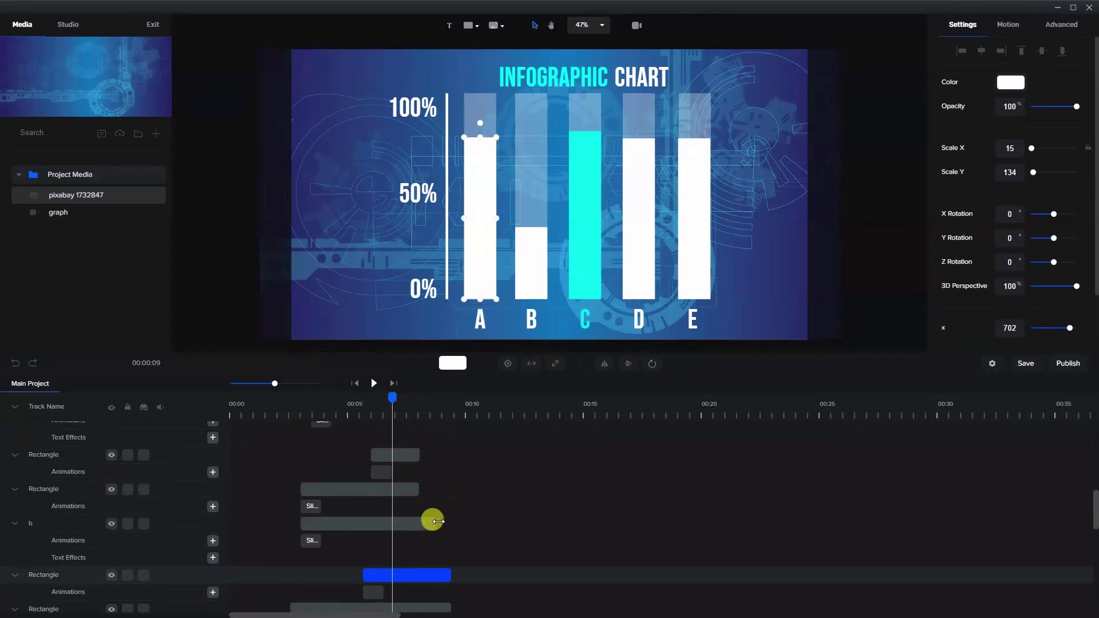
pyautogui.moveTo(439, 522); pyautogui.dragTo(452, 490)
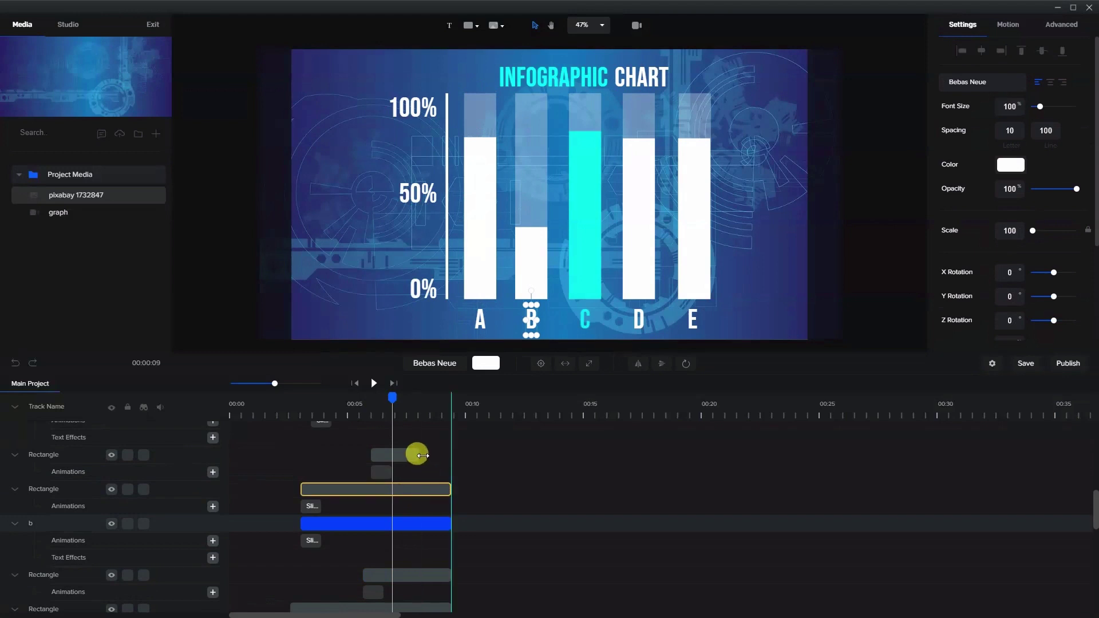
pyautogui.moveTo(419, 455)
pyautogui.mouseDown()
pyautogui.moveTo(407, 455)
pyautogui.moveTo(436, 462)
pyautogui.mouseUp()
# Extend the letter, translucent bar and solid bar clips of C and D to the background's end at about 9.4 seconds.
pyautogui.scroll(1, 431, 475)
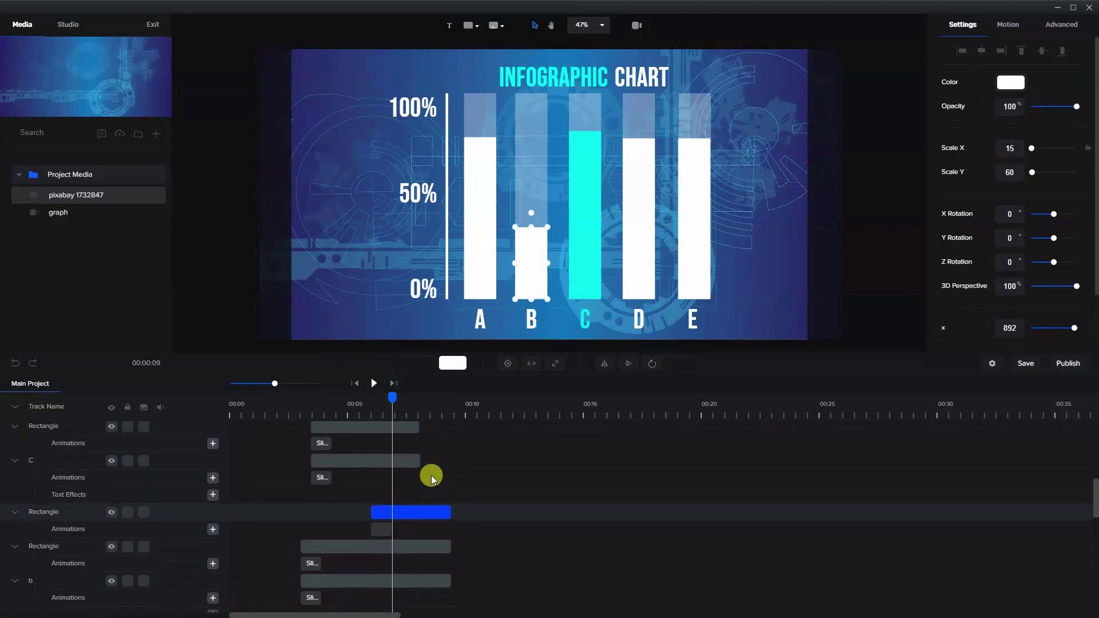
pyautogui.scroll(2, 424, 465)
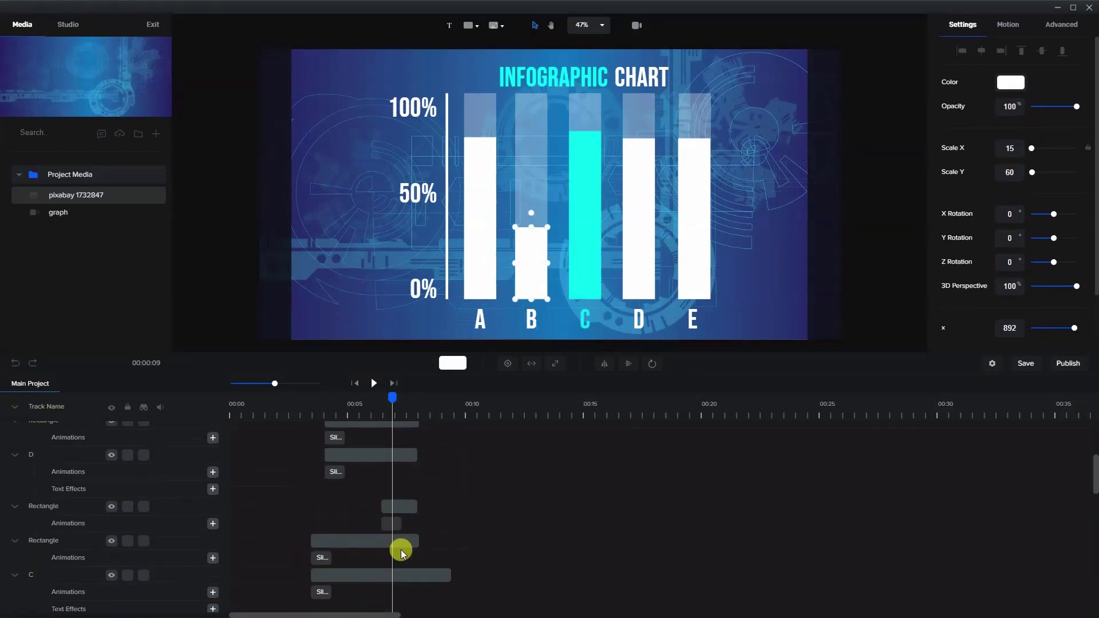
pyautogui.moveTo(419, 541); pyautogui.dragTo(430, 502)
pyautogui.moveTo(408, 452); pyautogui.dragTo(445, 456)
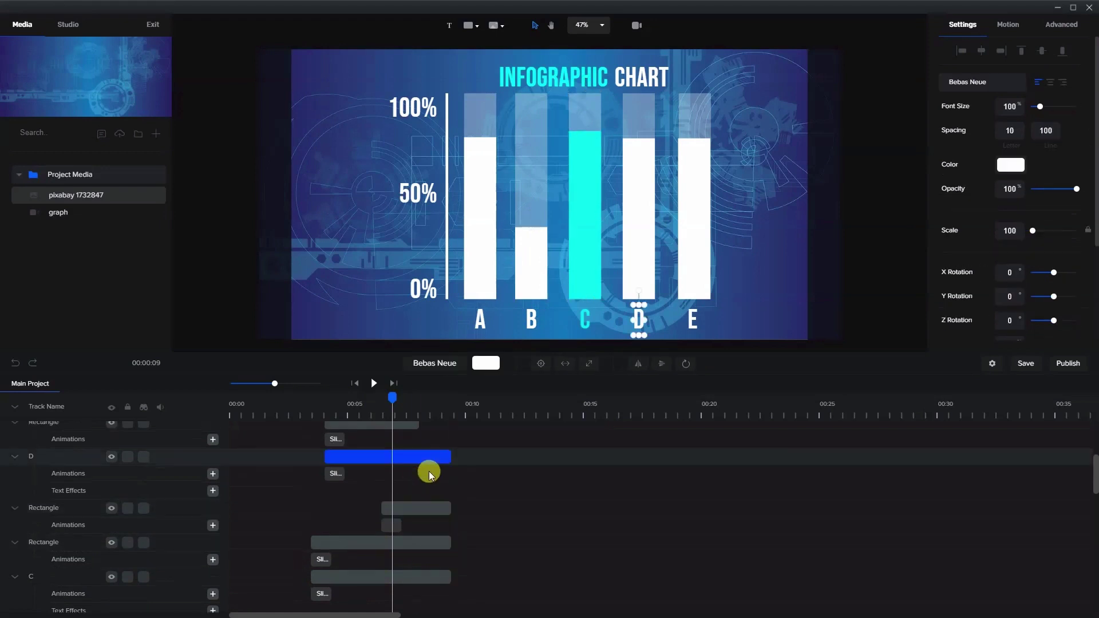
pyautogui.scroll(2, 429, 476)
pyautogui.moveTo(418, 537); pyautogui.dragTo(448, 501)
# Extend the letter, translucent bar and solid bar clips of E to the shared end at about 9.4 seconds.
pyautogui.moveTo(420, 450); pyautogui.dragTo(450, 455)
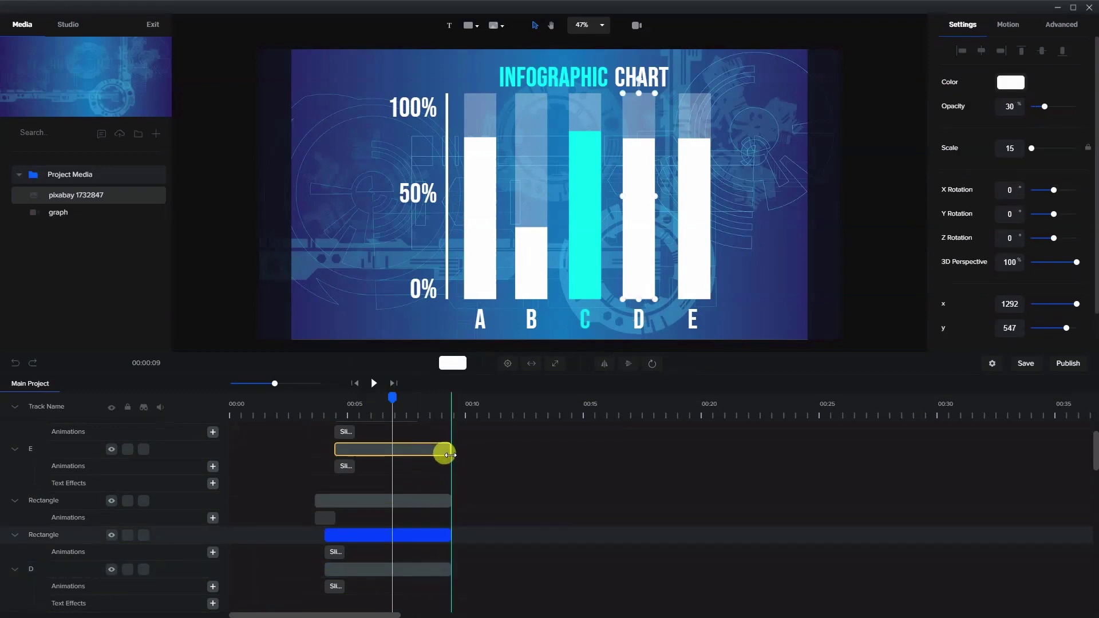
pyautogui.scroll(1, 432, 479)
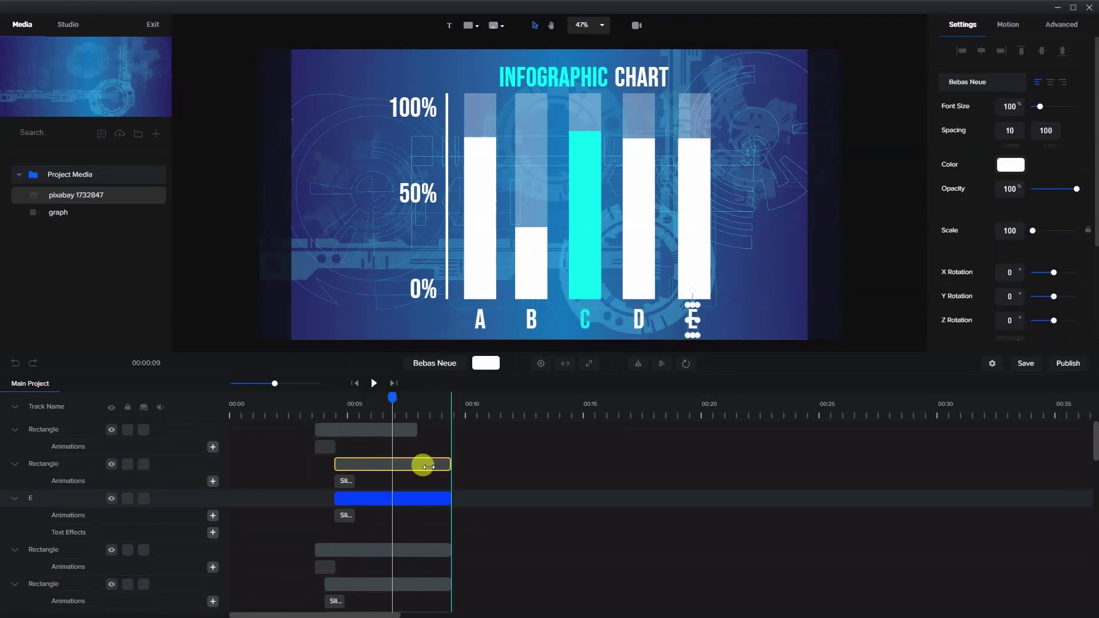
pyautogui.click(428, 467)
pyautogui.moveTo(417, 430); pyautogui.dragTo(451, 435)
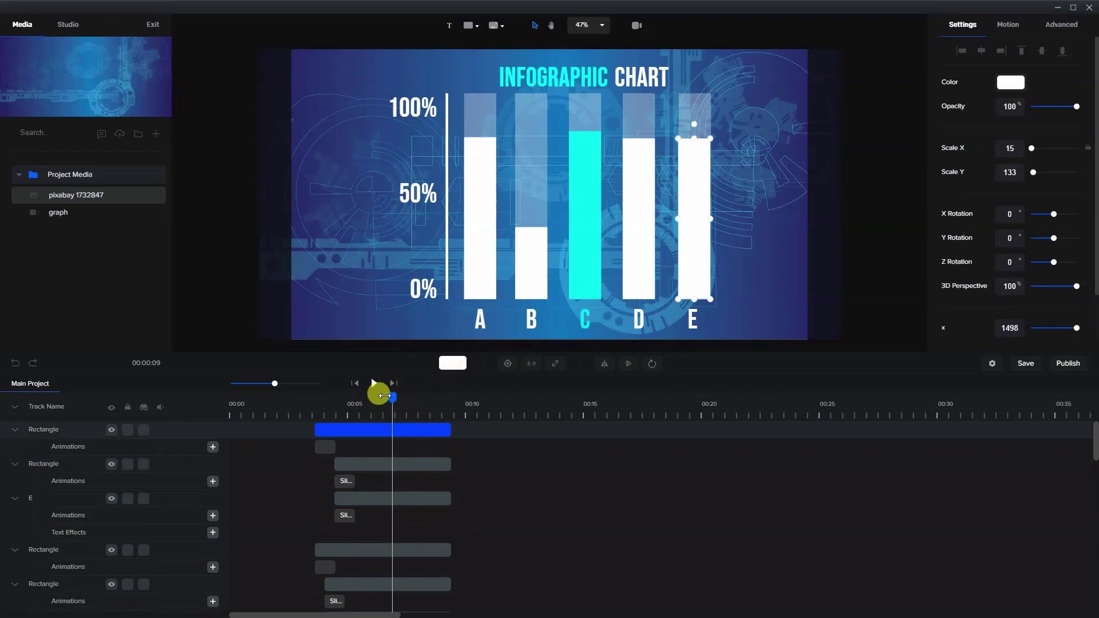
# Locate solid bar C's clip in the timeline and place the playhead at about 6.9 seconds, within its growth animation.
pyautogui.moveTo(384, 395)
pyautogui.mouseDown()
pyautogui.moveTo(366, 393)
pyautogui.moveTo(385, 396)
pyautogui.mouseUp()
pyautogui.click(645, 279)
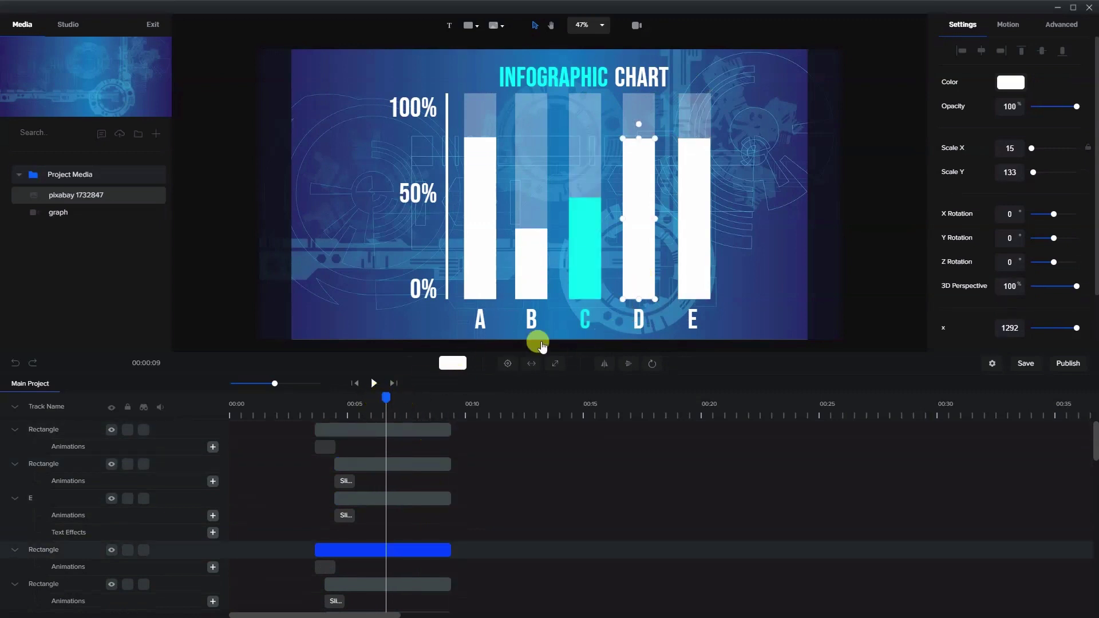
pyautogui.click(586, 215)
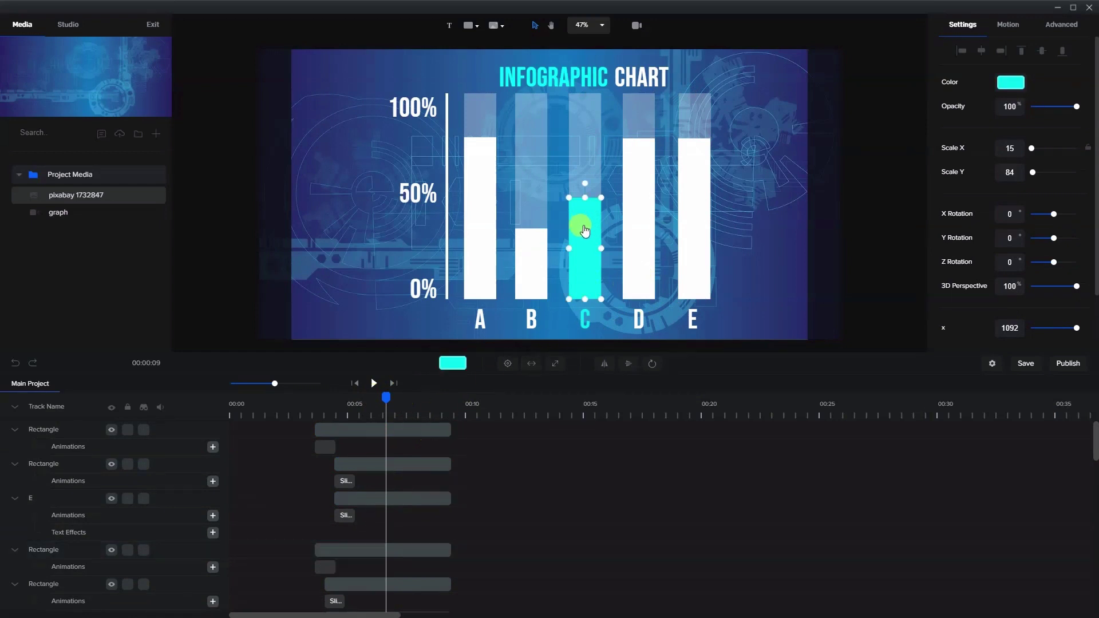
pyautogui.scroll(-3, 385, 542)
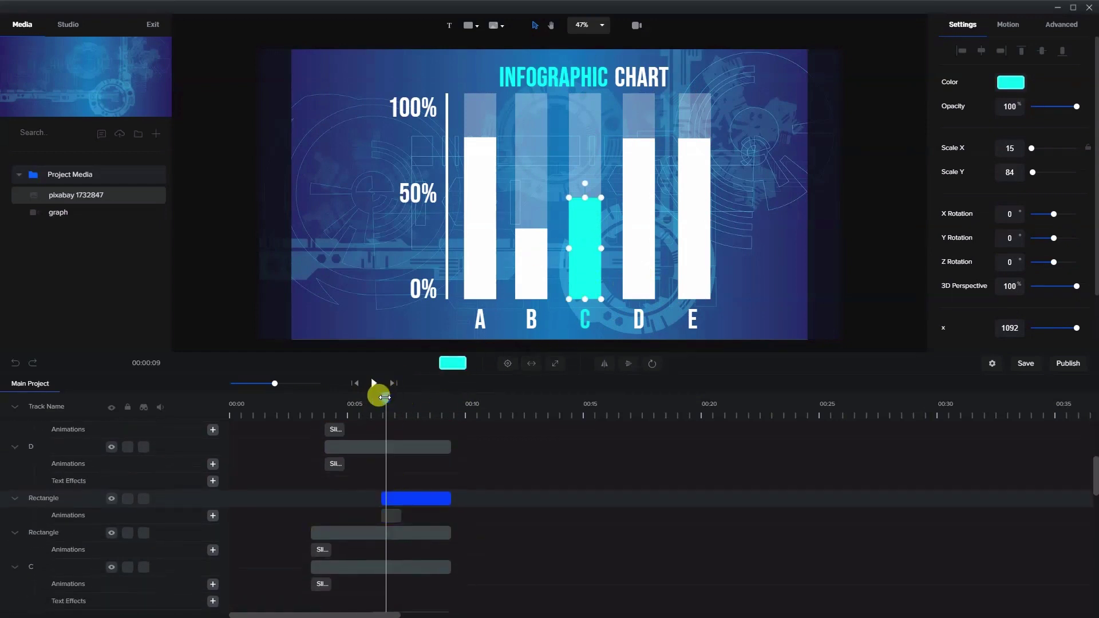
pyautogui.moveTo(384, 397); pyautogui.dragTo(393, 396)
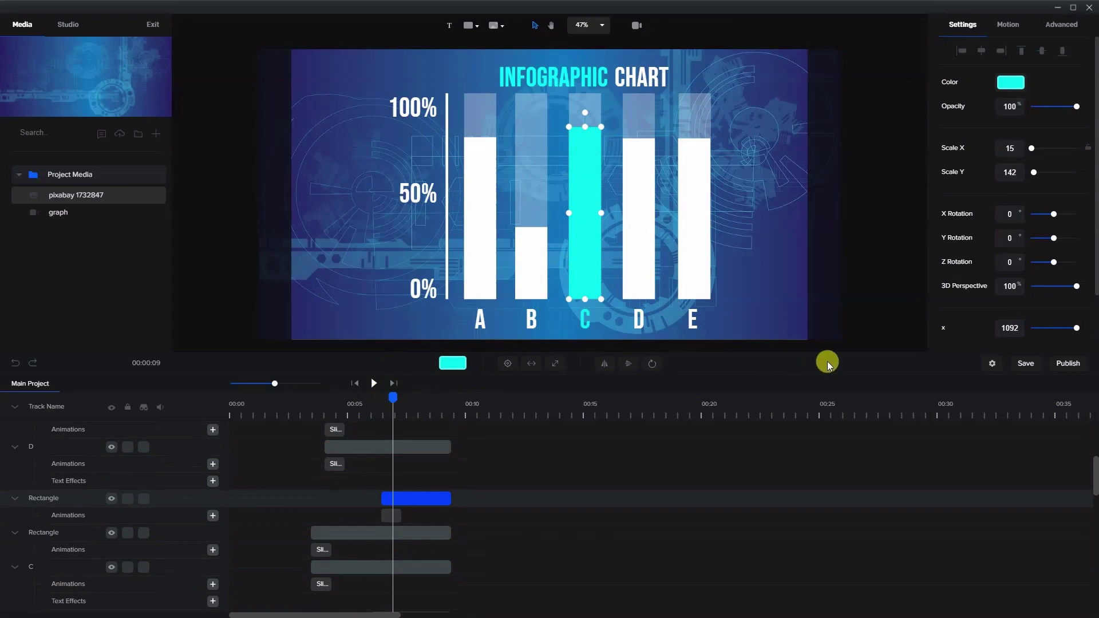
# Turn timeline snapping off and trim the start of solid bar D's clip to the playhead at about 6.9 seconds.
pyautogui.click(916, 308)
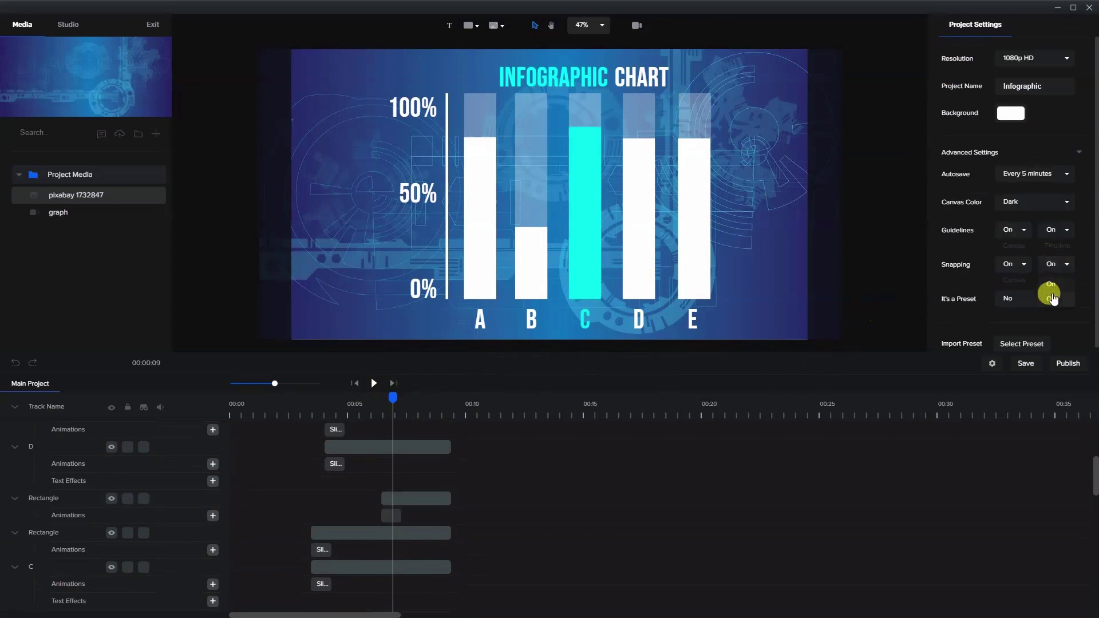
pyautogui.scroll(3, 387, 495)
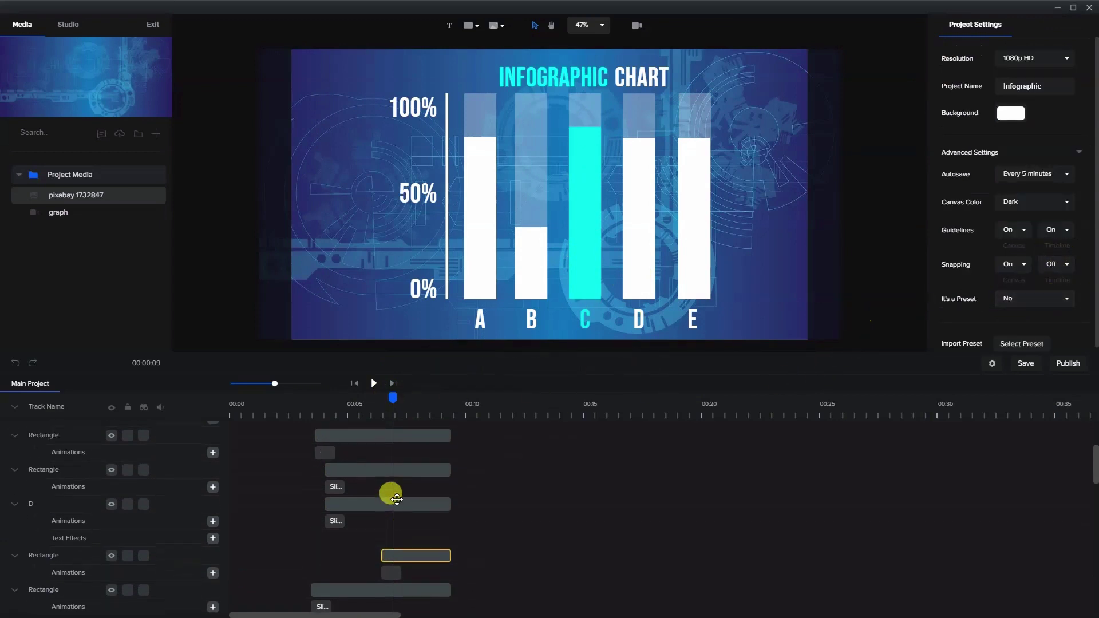
pyautogui.click(648, 286)
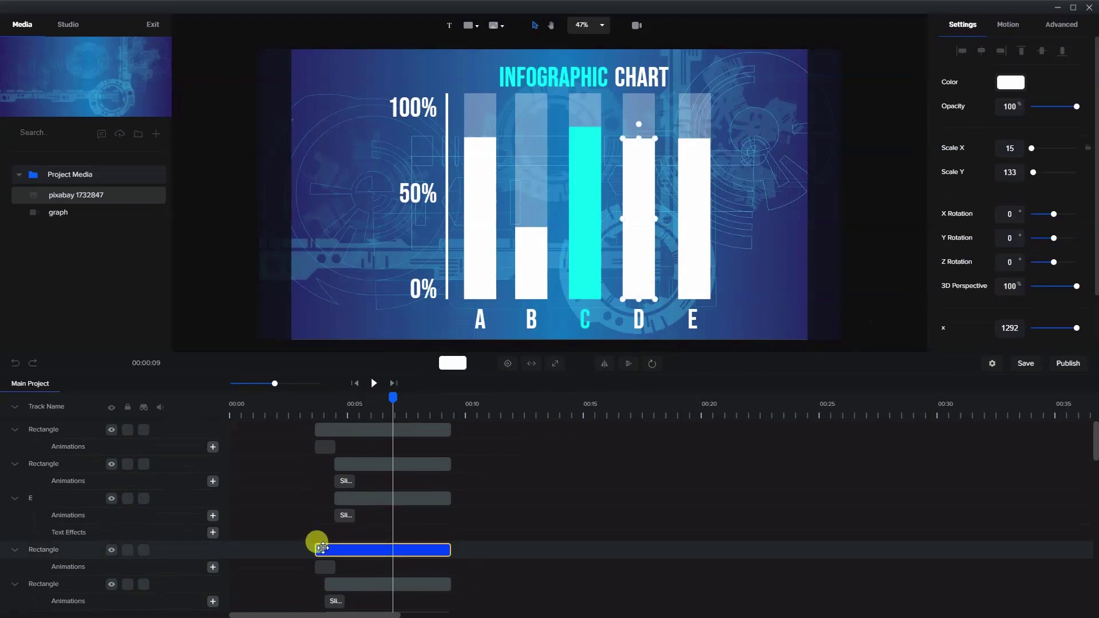
pyautogui.moveTo(318, 548); pyautogui.dragTo(393, 553)
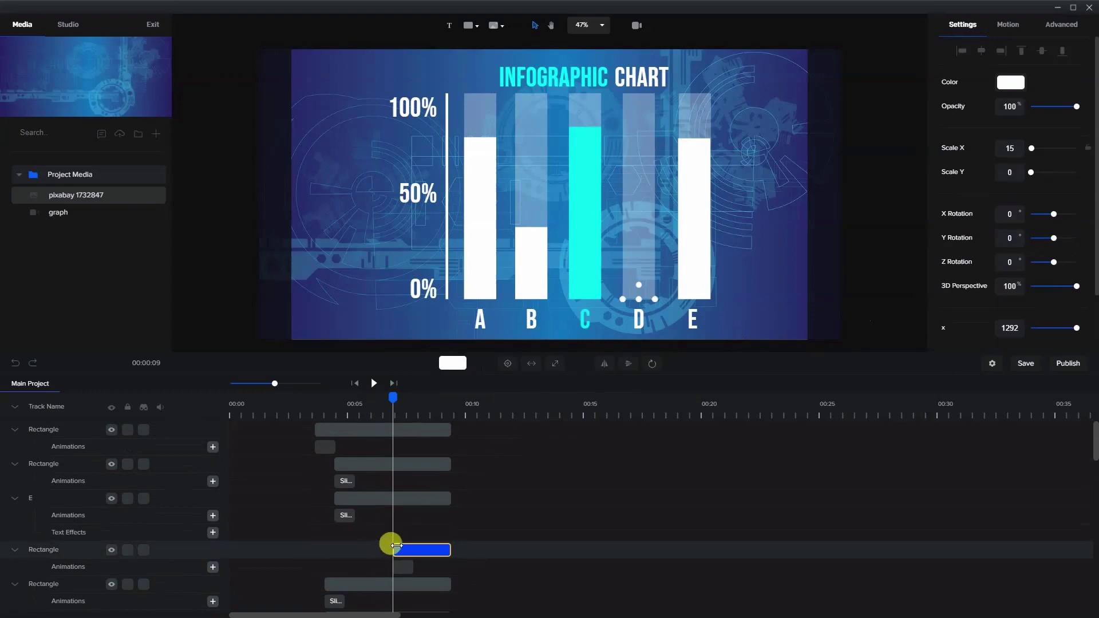
# Place the playhead at about 7.4 seconds, within bar D's growth, and trim the start of solid bar E's clip to it.
pyautogui.click(683, 303)
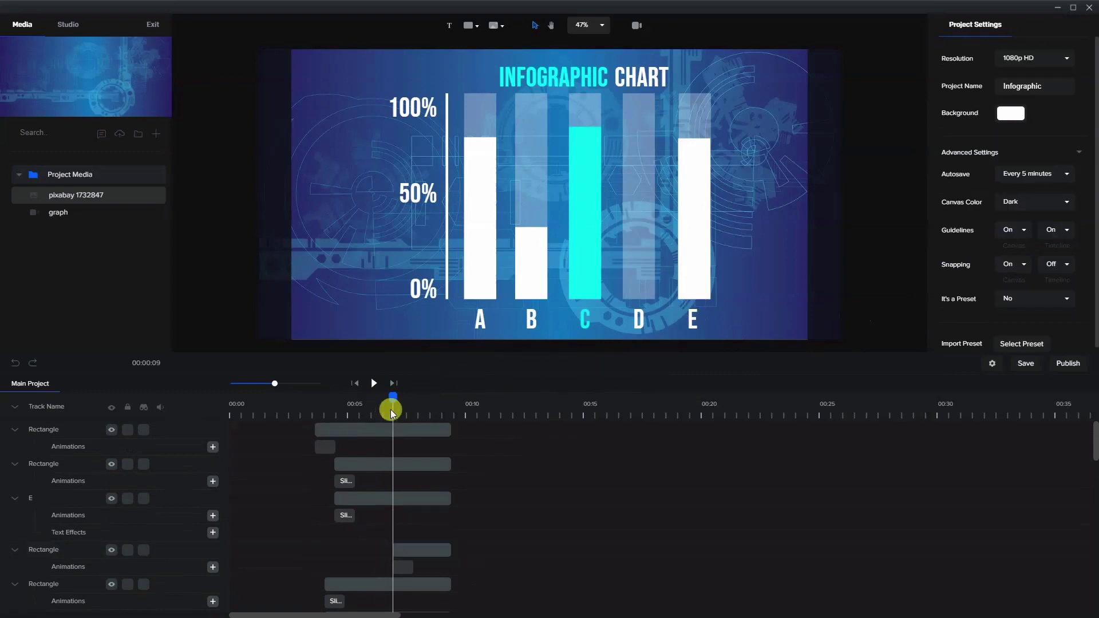
pyautogui.moveTo(394, 399); pyautogui.dragTo(404, 398)
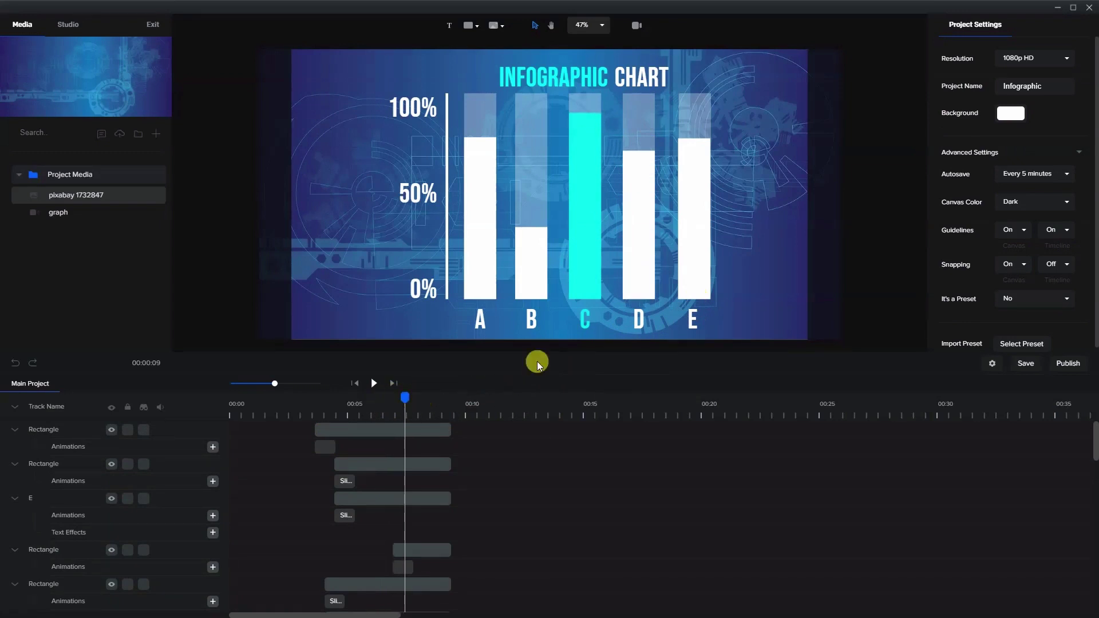
pyautogui.click(687, 287)
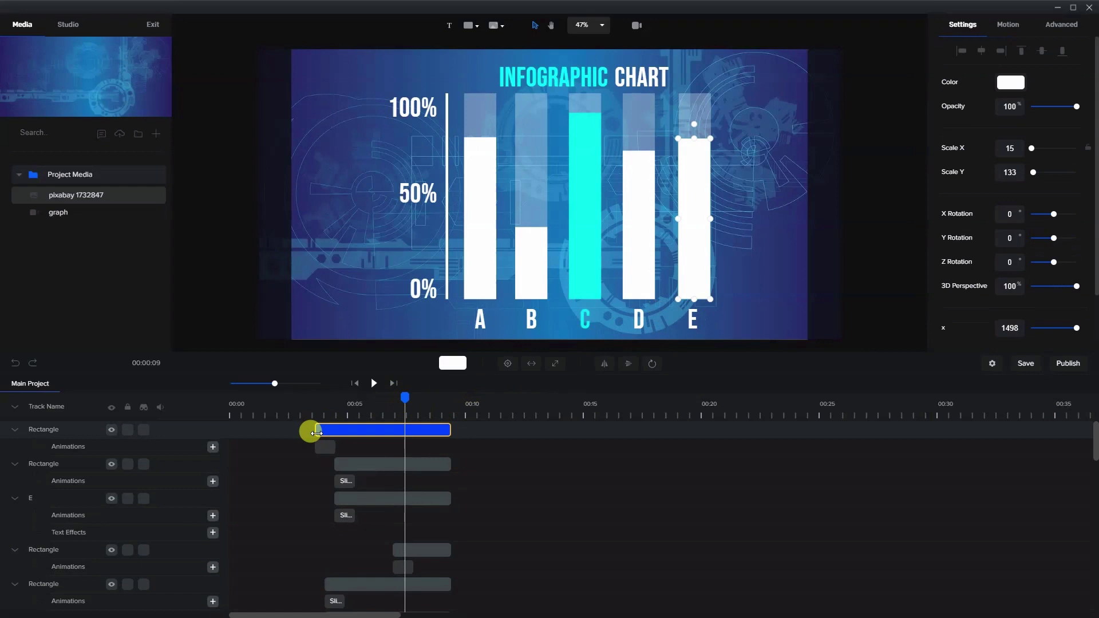
pyautogui.moveTo(321, 433); pyautogui.dragTo(406, 437)
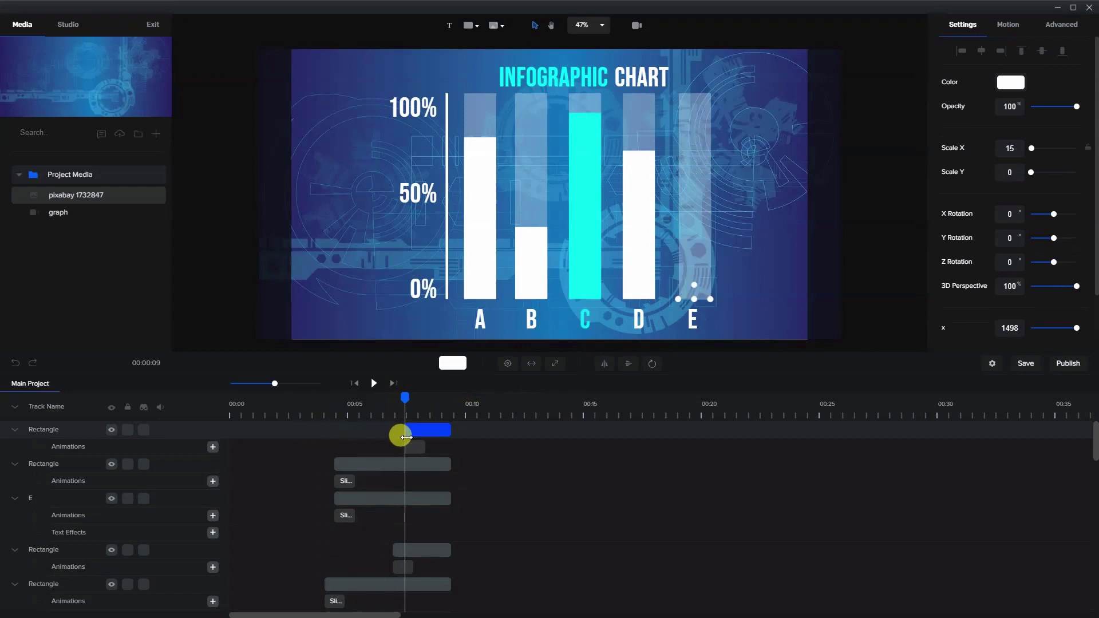
# Play the project from the beginning to check the staggered growth of the bars.
pyautogui.click(355, 383)
pyautogui.click(373, 384)
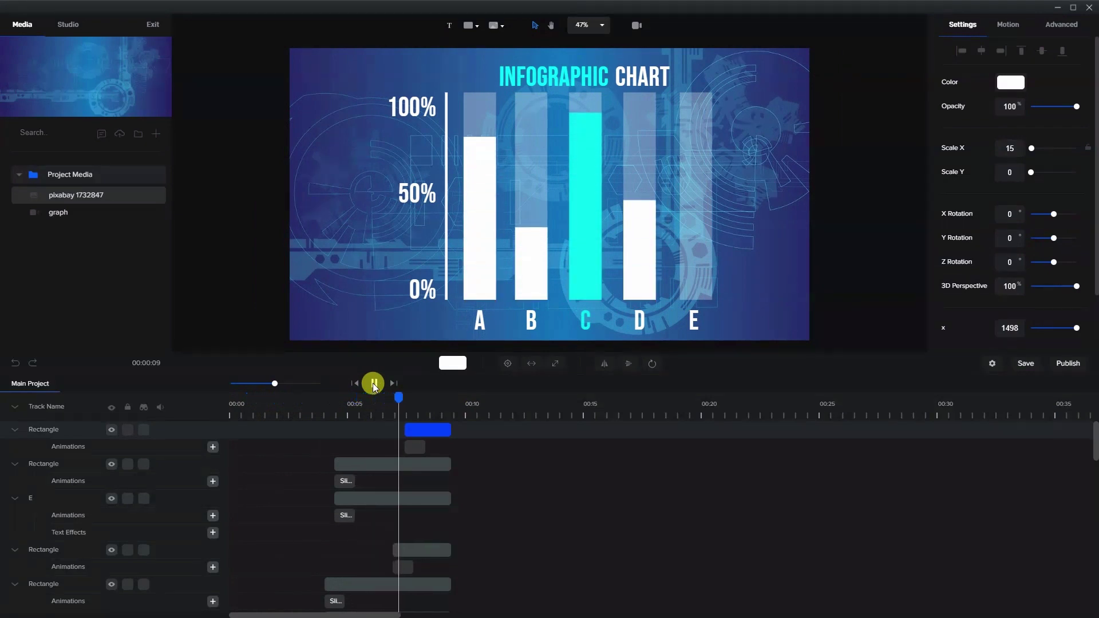
pyautogui.click(373, 385)
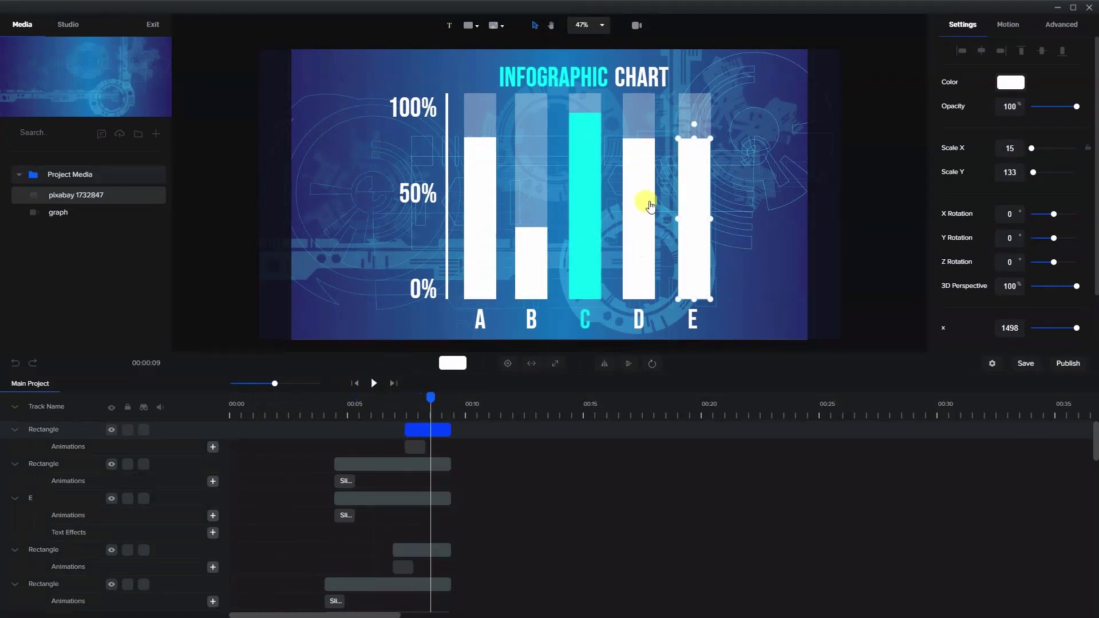
# Shorten solid bar E from its upper edge to a Scale Y of 61 and set the playhead to about 8.8 seconds.
pyautogui.click(695, 138)
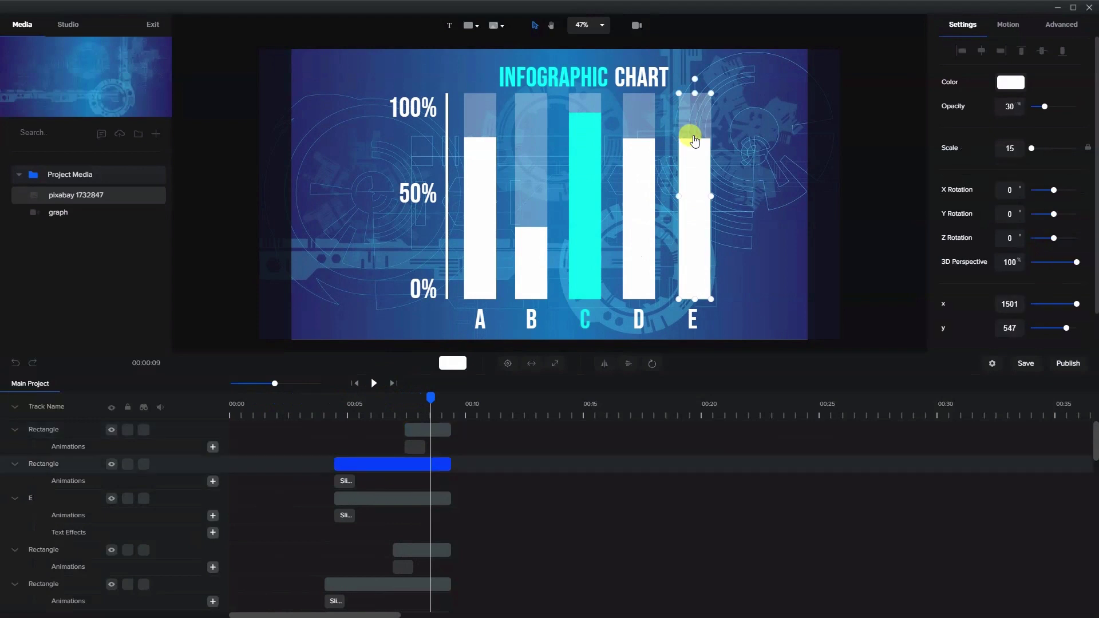
pyautogui.moveTo(694, 137); pyautogui.dragTo(694, 225)
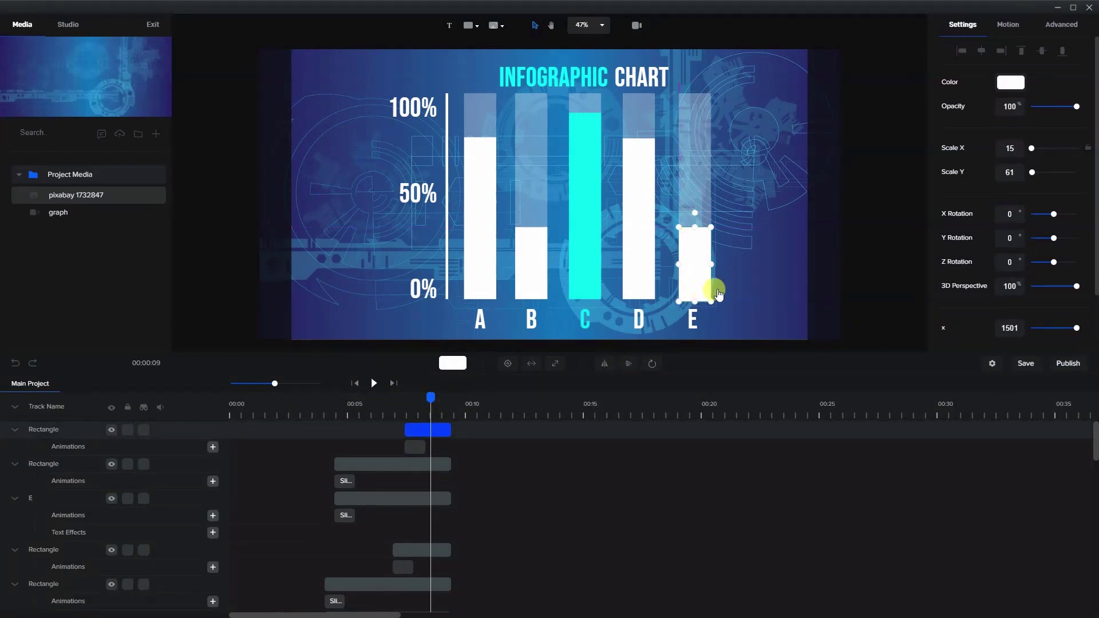
pyautogui.click(735, 293)
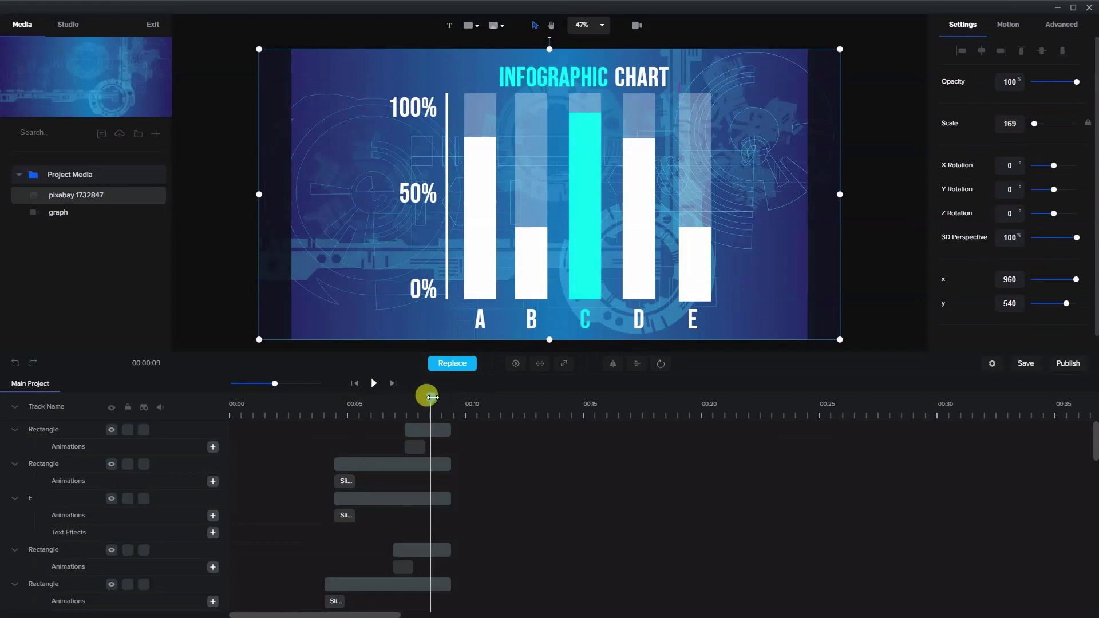
pyautogui.moveTo(432, 397); pyautogui.dragTo(437, 396)
pyautogui.click(860, 140)
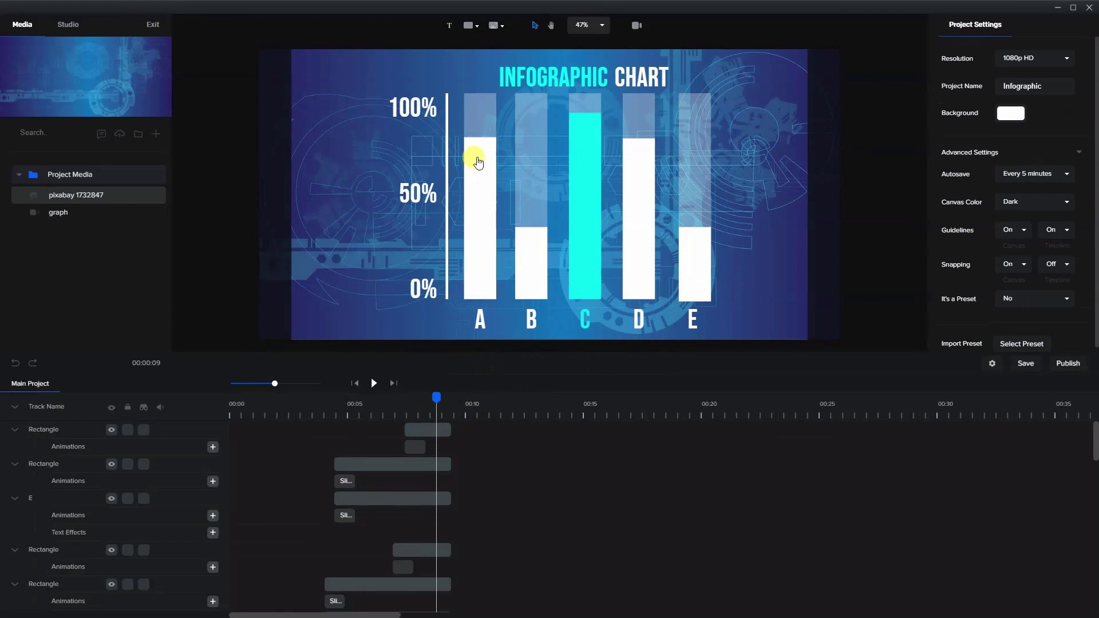
# Undo the accidental shift of the background and lock the pixabay 1732847 track.
pyautogui.moveTo(365, 58)
pyautogui.mouseDown()
pyautogui.moveTo(385, 93)
pyautogui.moveTo(369, 52)
pyautogui.moveTo(376, 47)
pyautogui.mouseUp()
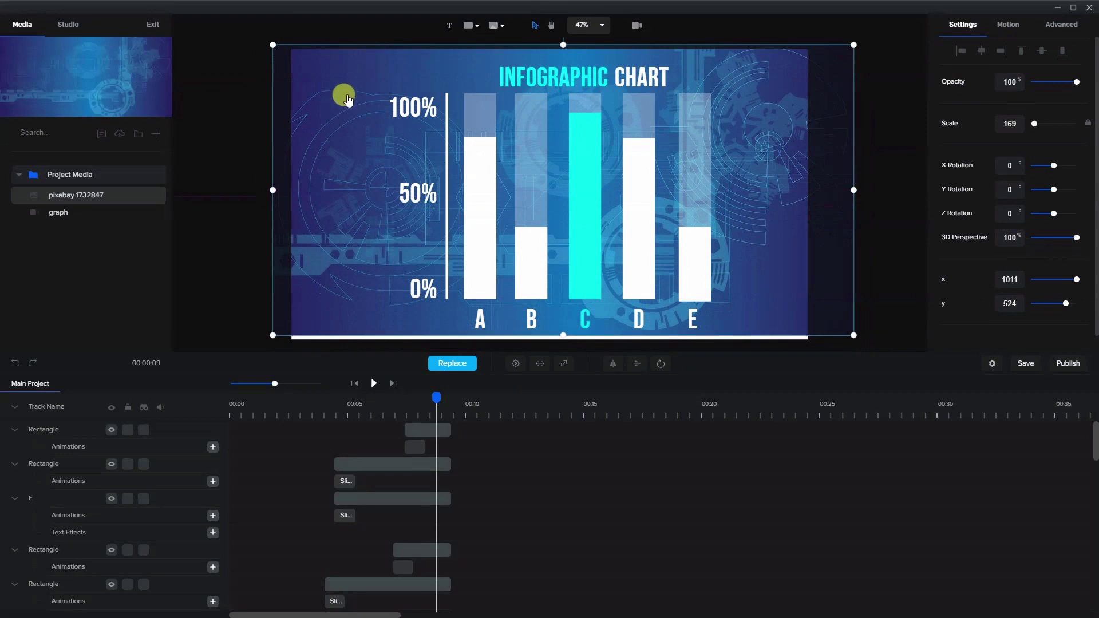
pyautogui.click(128, 531)
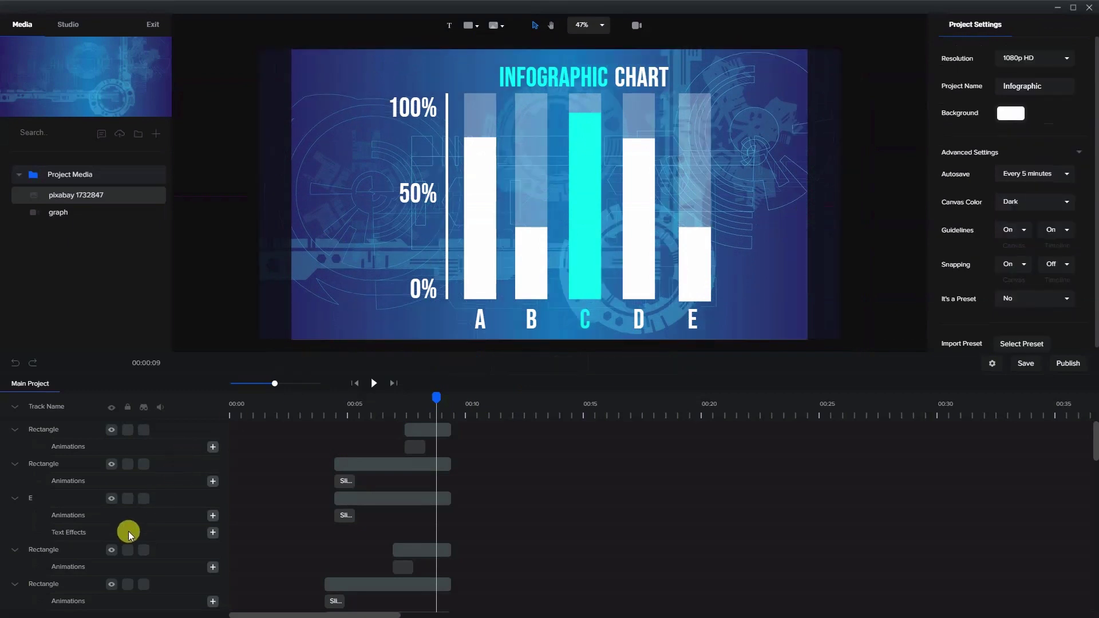
pyautogui.scroll(-5, 126, 532)
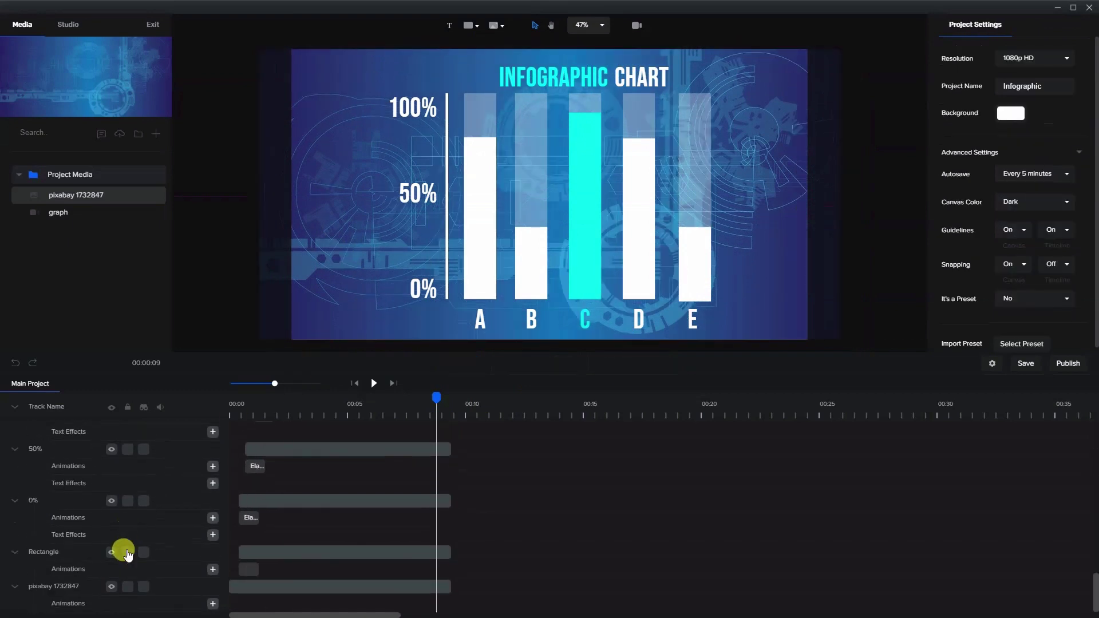
pyautogui.click(127, 587)
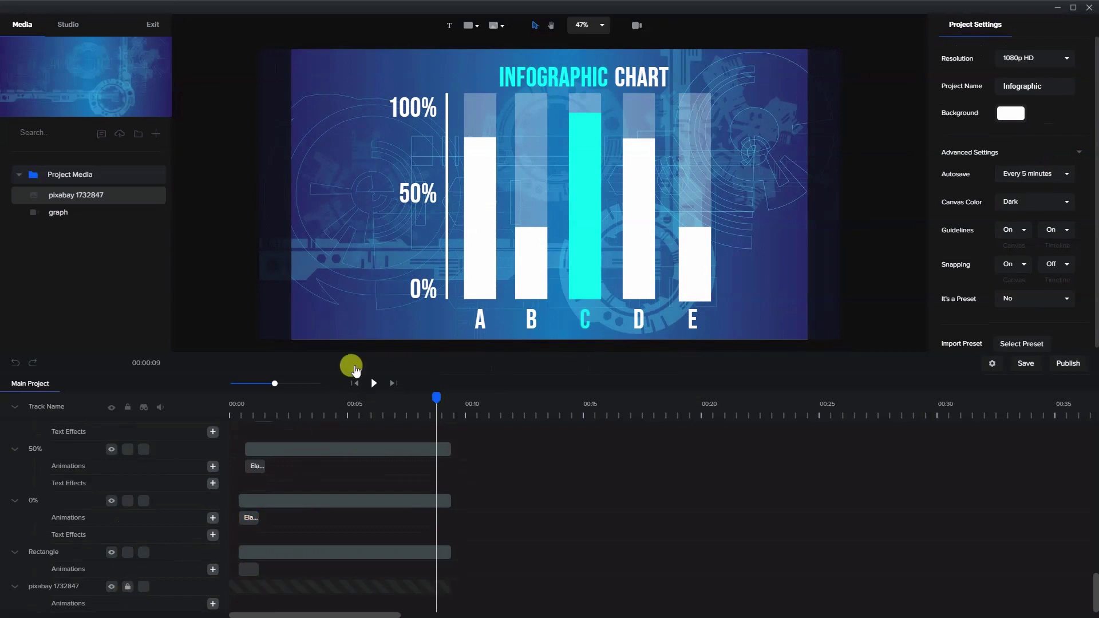
# Select all chart elements on the canvas and set the playhead to about 8.6 seconds, past the end of bar E's growth.
pyautogui.scroll(3, 480, 268)
pyautogui.scroll(-3, 478, 268)
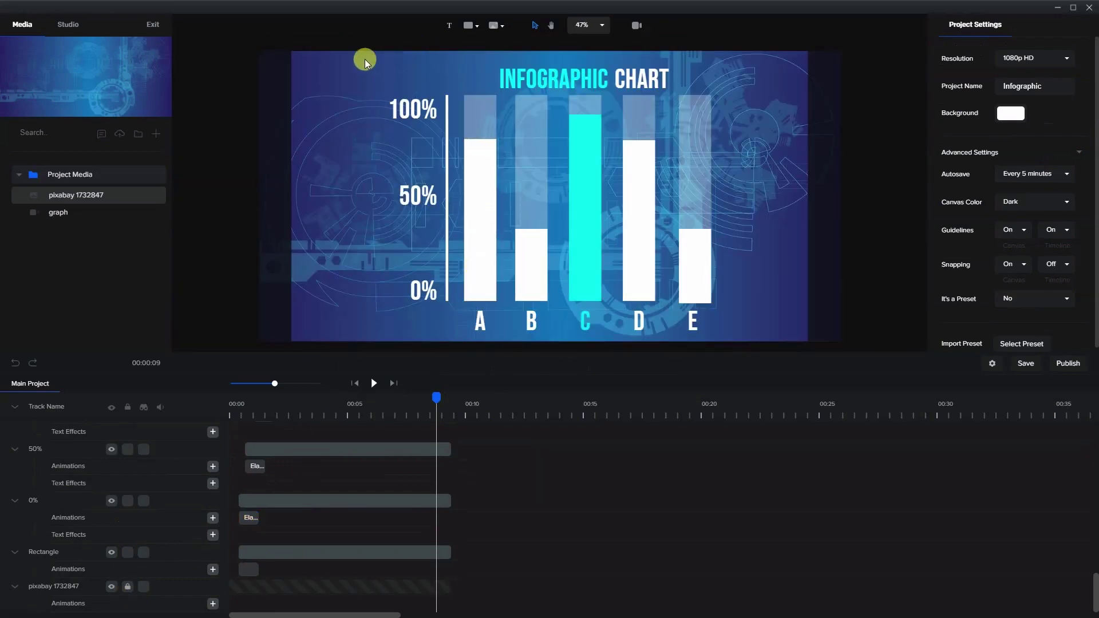
pyautogui.moveTo(365, 60); pyautogui.dragTo(767, 338)
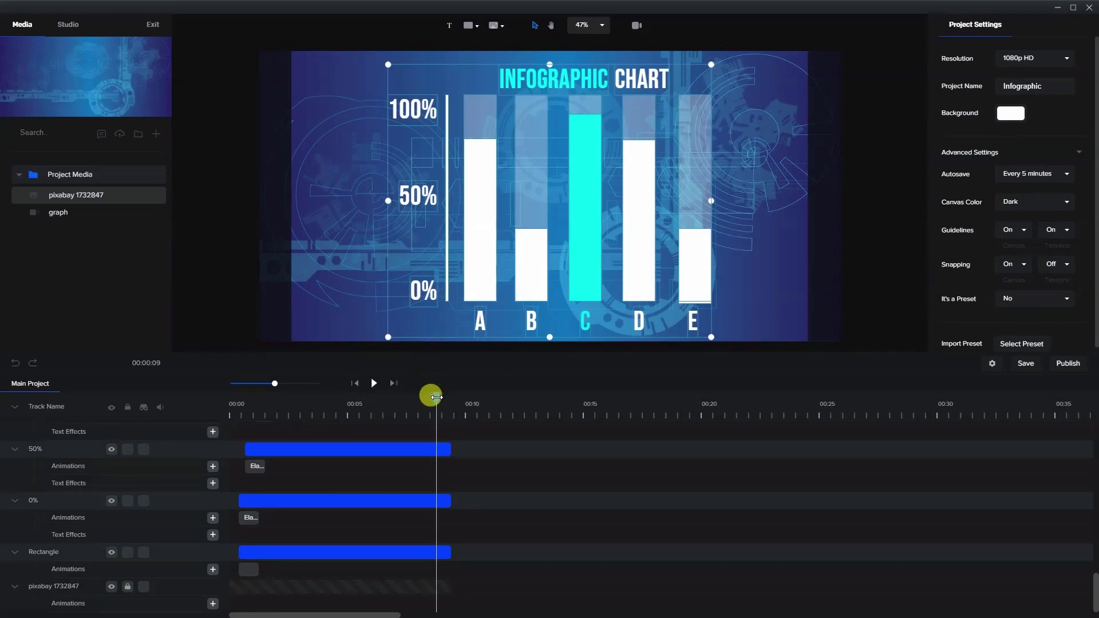
pyautogui.moveTo(437, 396); pyautogui.dragTo(409, 401)
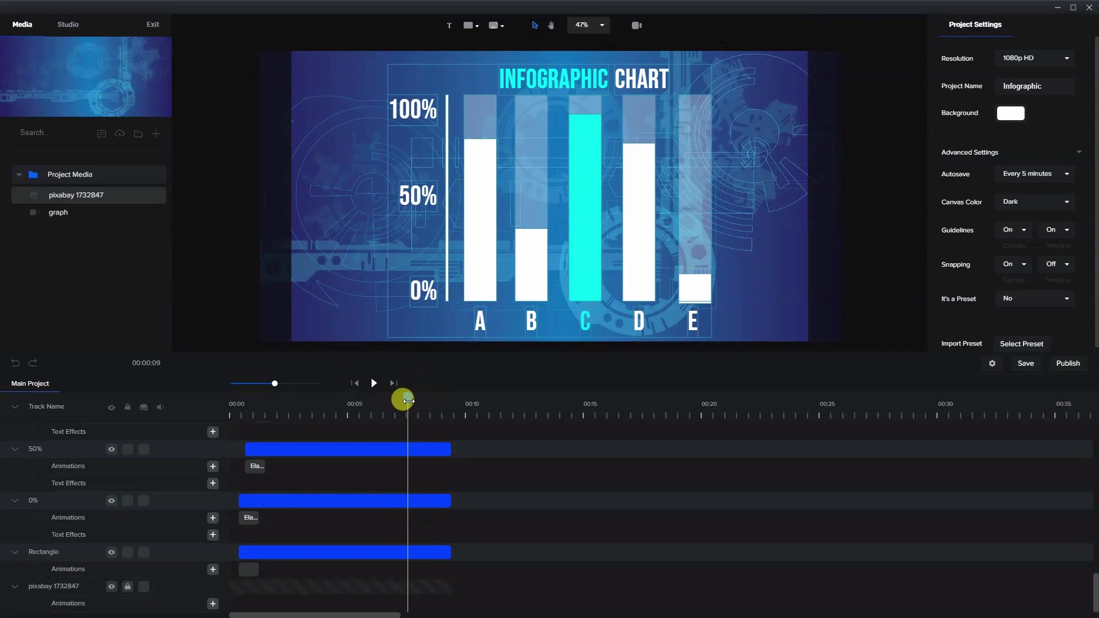
pyautogui.scroll(8, 403, 437)
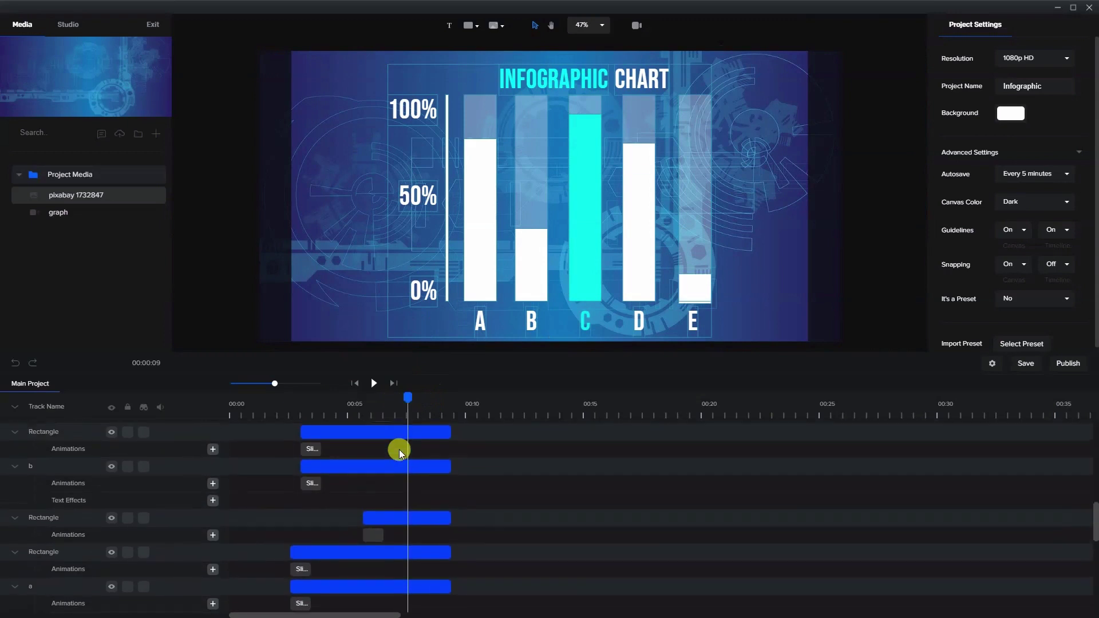
pyautogui.scroll(4, 401, 453)
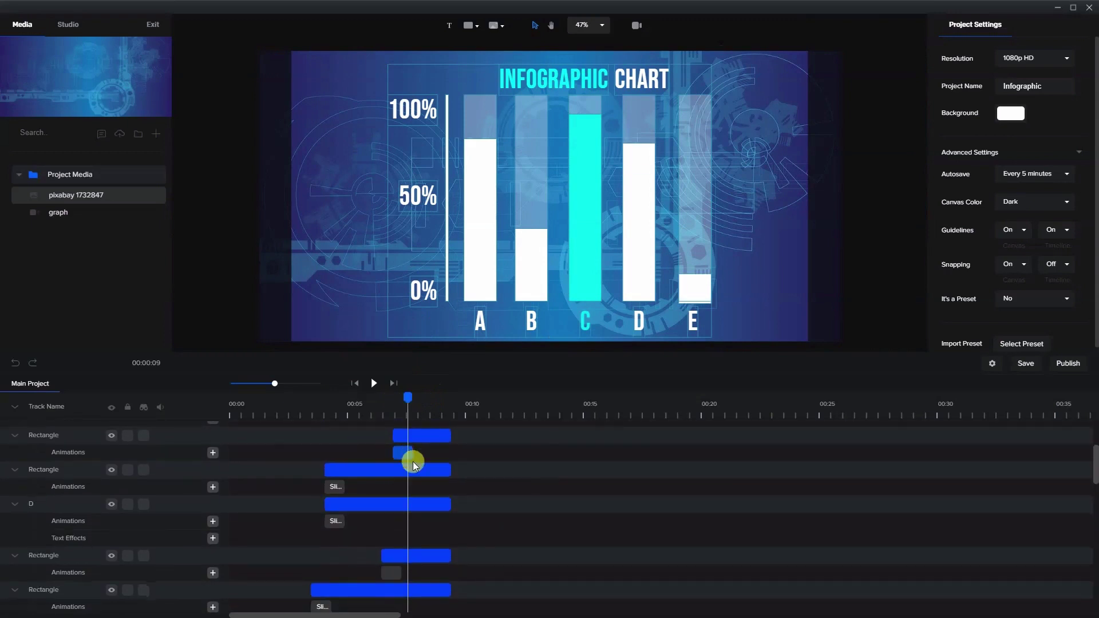
pyautogui.click(410, 462)
pyautogui.moveTo(400, 404); pyautogui.dragTo(432, 397)
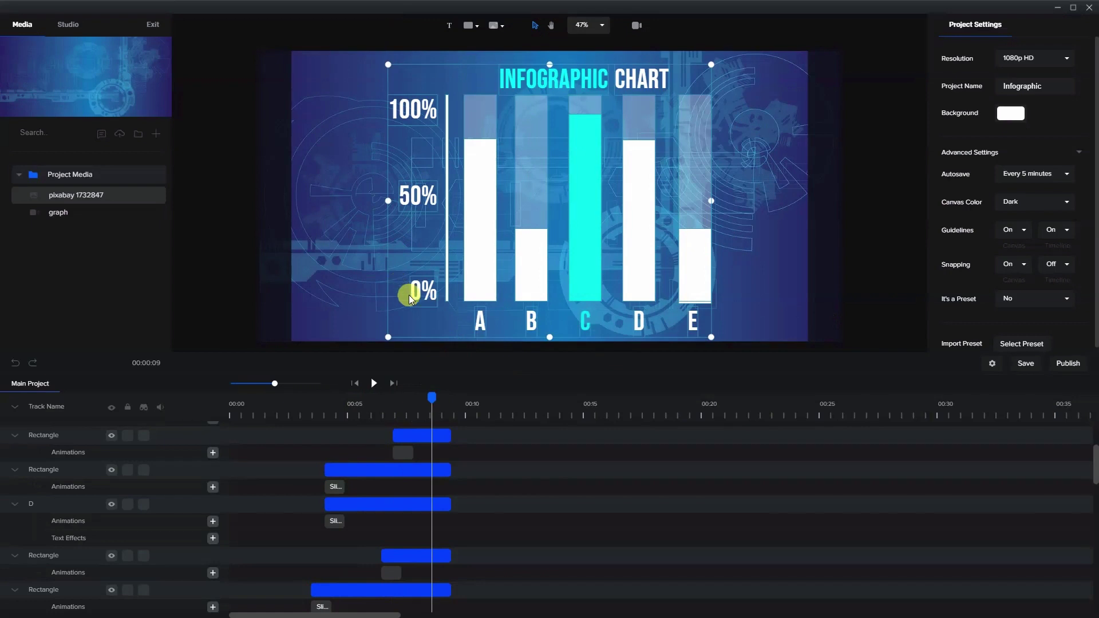
# Scale the selected chart down proportionally from its lower-left corner and centre it horizontally on the canvas.
pyautogui.moveTo(388, 336); pyautogui.dragTo(439, 293)
pyautogui.moveTo(558, 167); pyautogui.dragTo(533, 185)
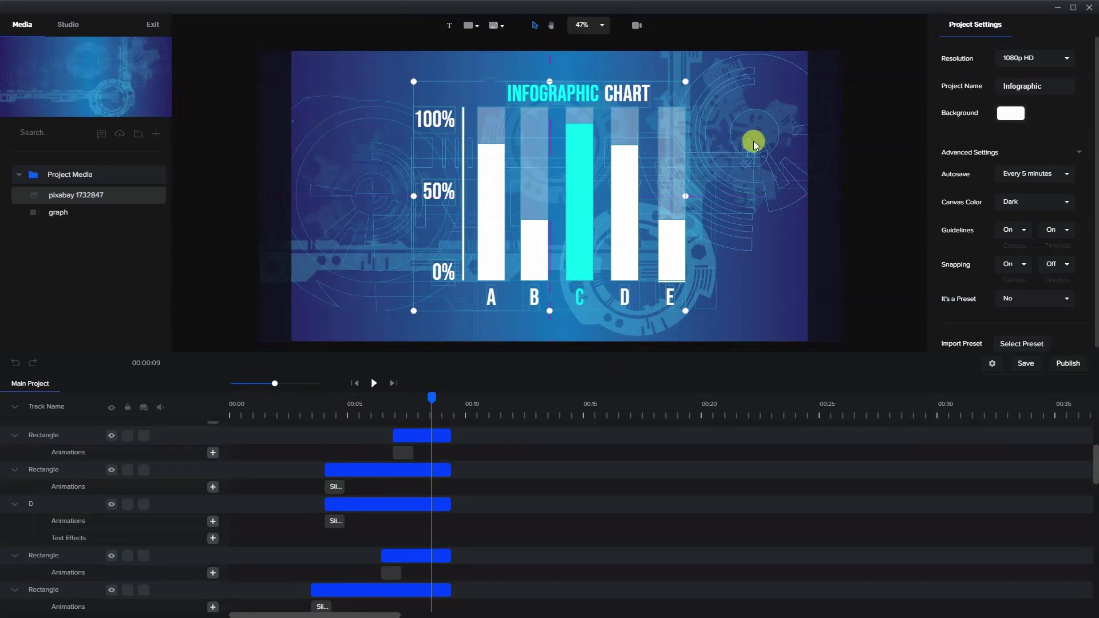
pyautogui.click(733, 133)
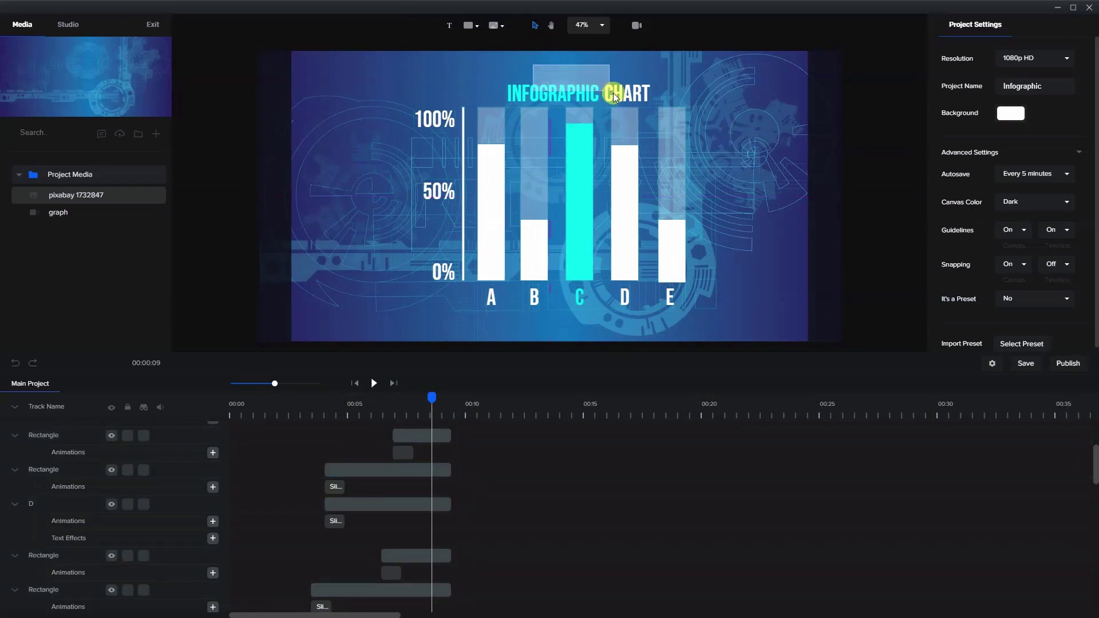
# Move the INFOGRAPHIC CHART title slightly up to leave a gap above the bars.
pyautogui.click(640, 91)
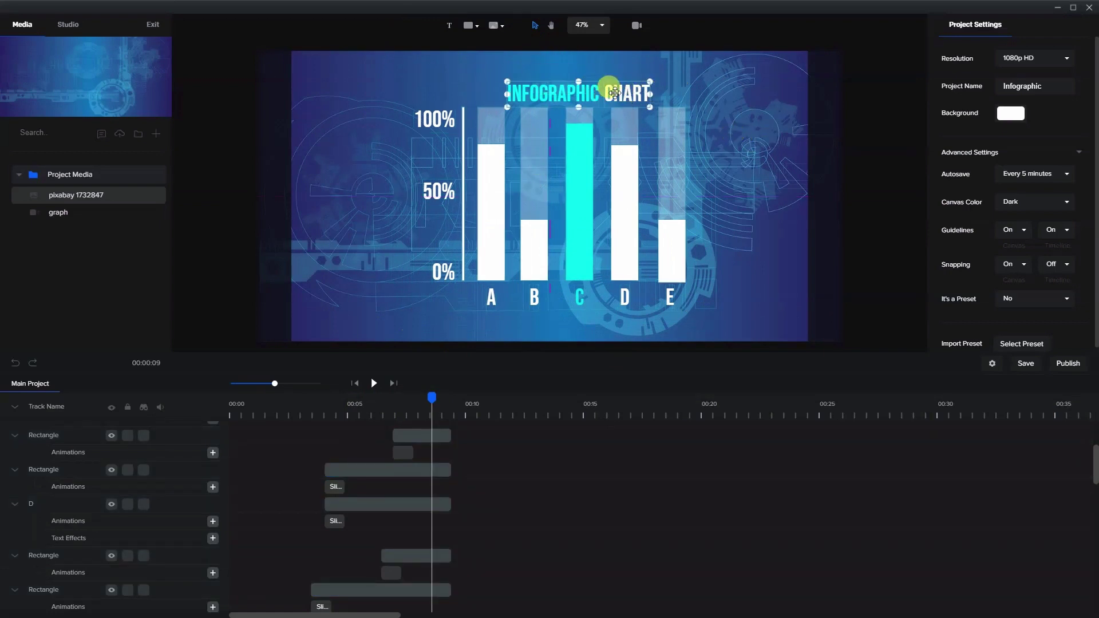
pyautogui.moveTo(615, 93)
pyautogui.mouseDown()
pyautogui.moveTo(628, 91)
pyautogui.moveTo(601, 82)
pyautogui.moveTo(625, 80)
pyautogui.mouseUp()
pyautogui.click(542, 70)
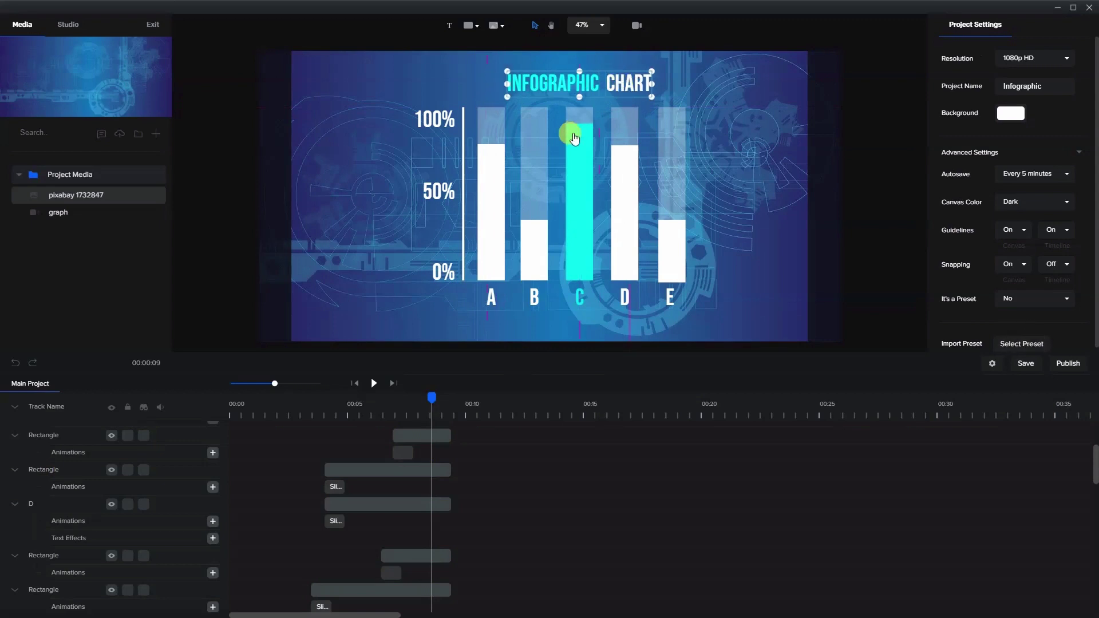
pyautogui.click(735, 125)
# Shift the title and whole chart together slightly down to centre them on the canvas, and play the project from the beginning.
pyautogui.moveTo(376, 60); pyautogui.dragTo(755, 328)
pyautogui.moveTo(688, 257)
pyautogui.mouseDown()
pyautogui.moveTo(653, 252)
pyautogui.moveTo(673, 259)
pyautogui.mouseUp()
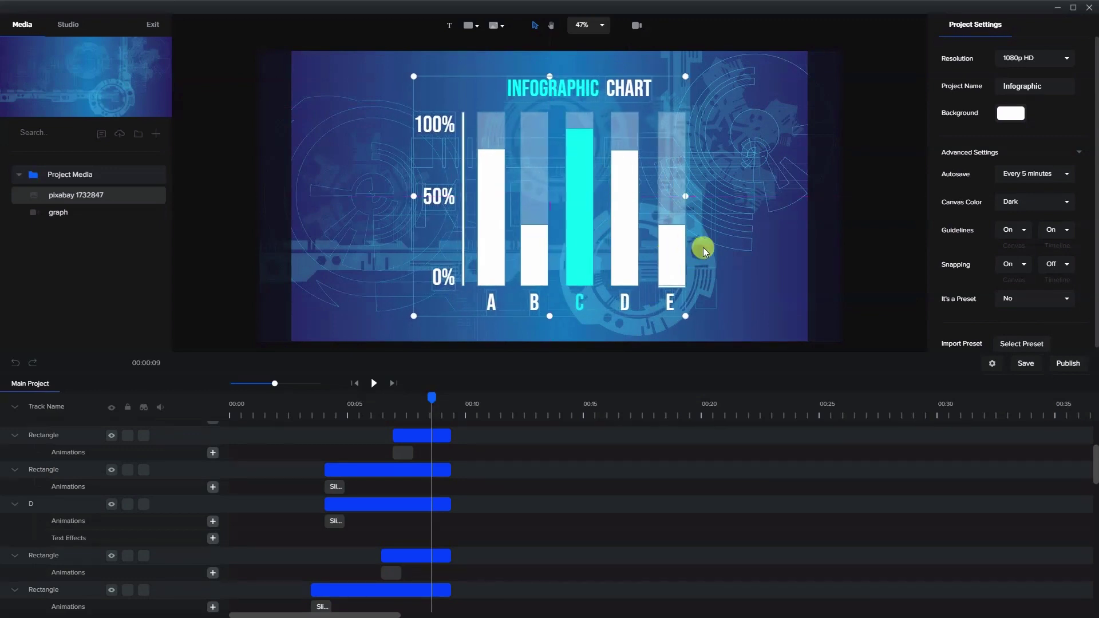
pyautogui.click(713, 259)
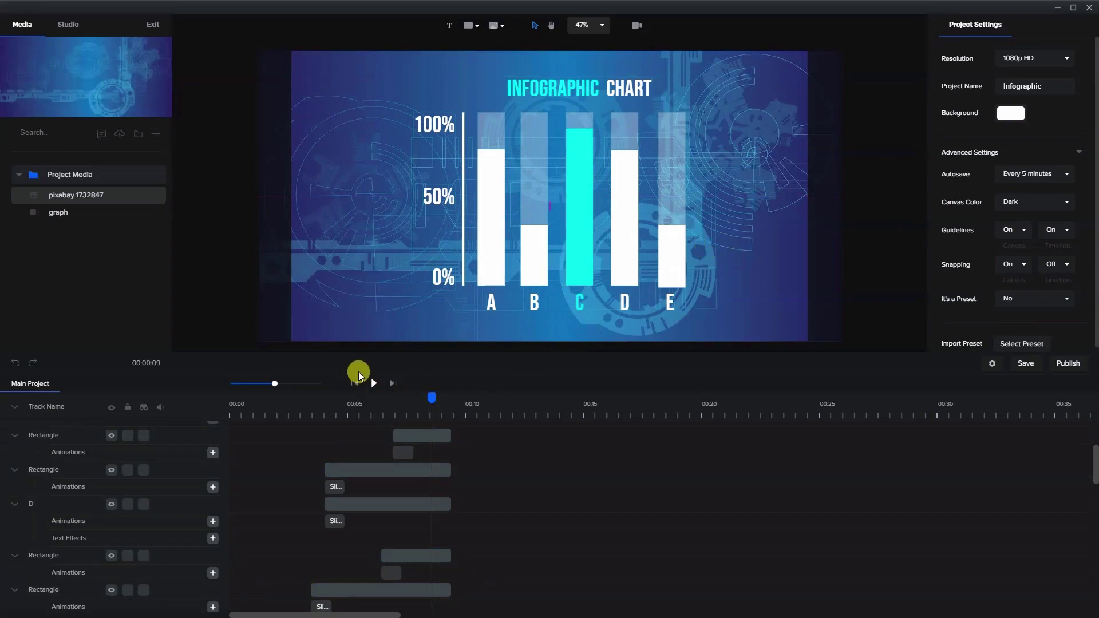
pyautogui.click(359, 372)
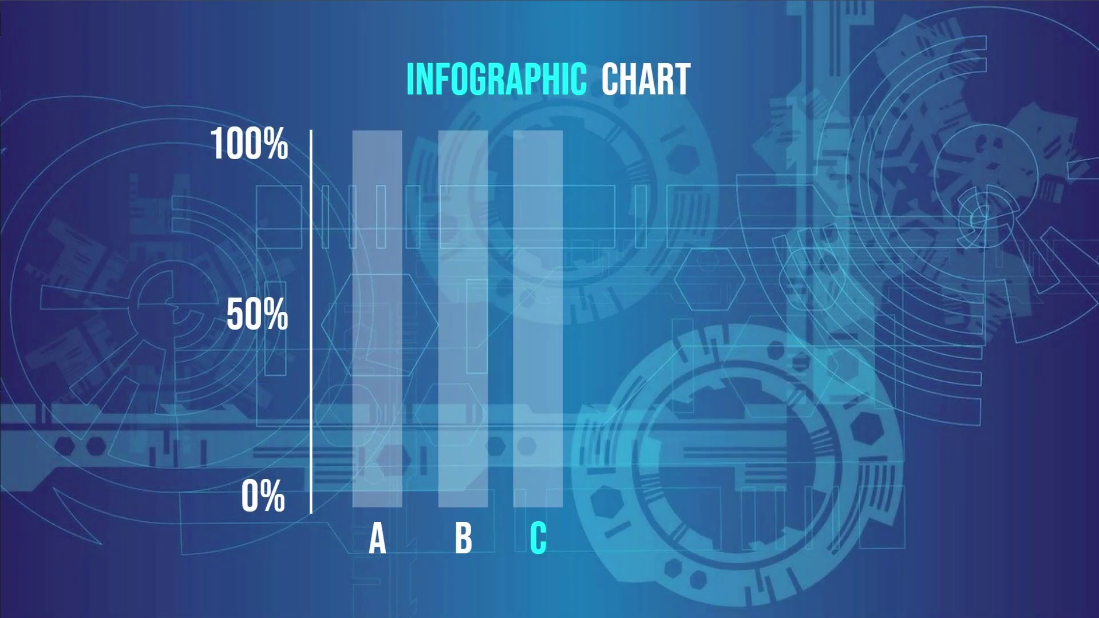